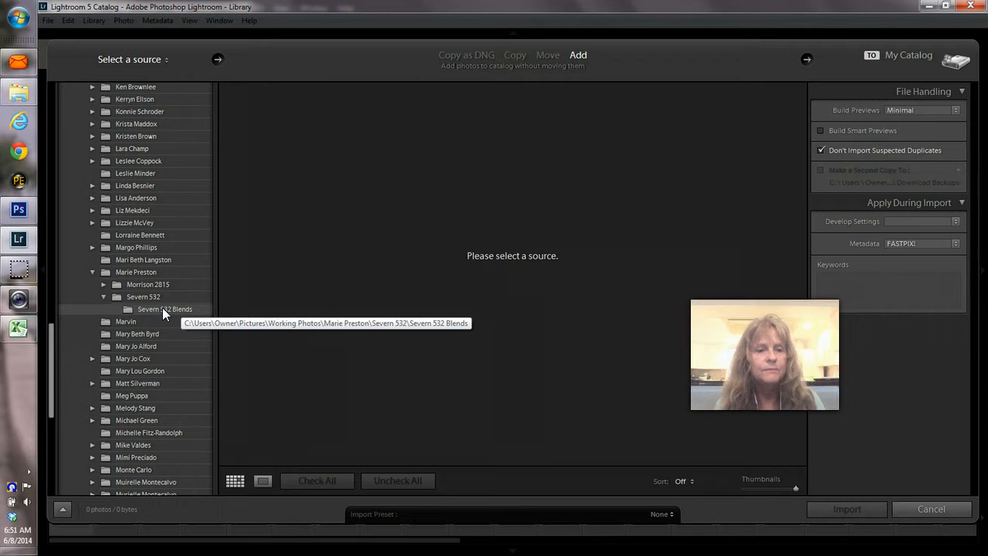
Step: Enter the client's name and 'Severn' as the keywords applied during import
left_click(835, 276)
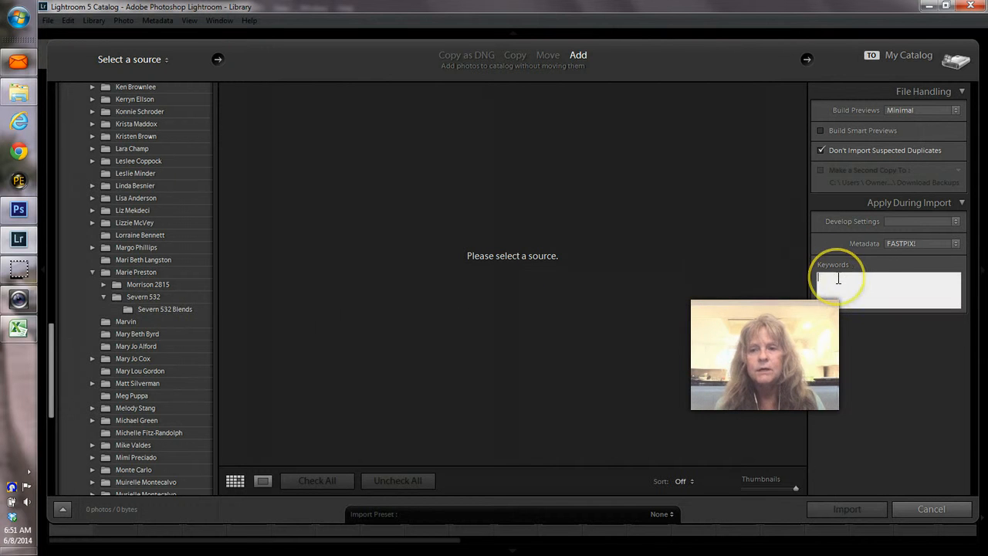
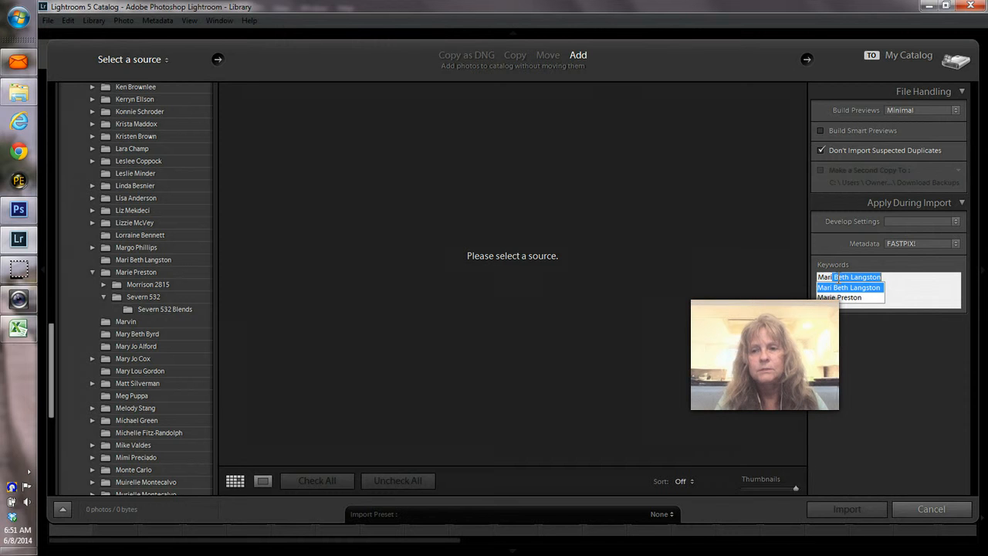
type(",")
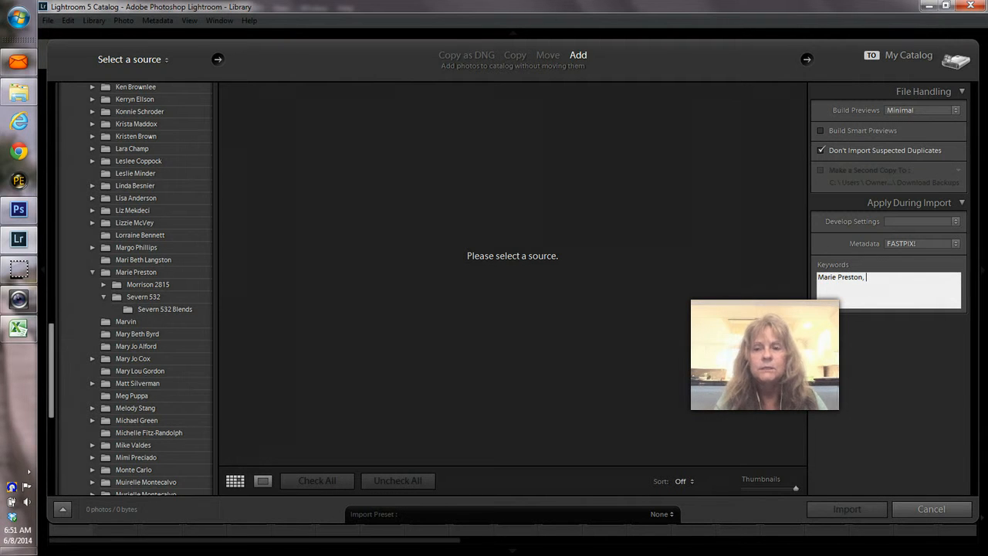
type(" Severn")
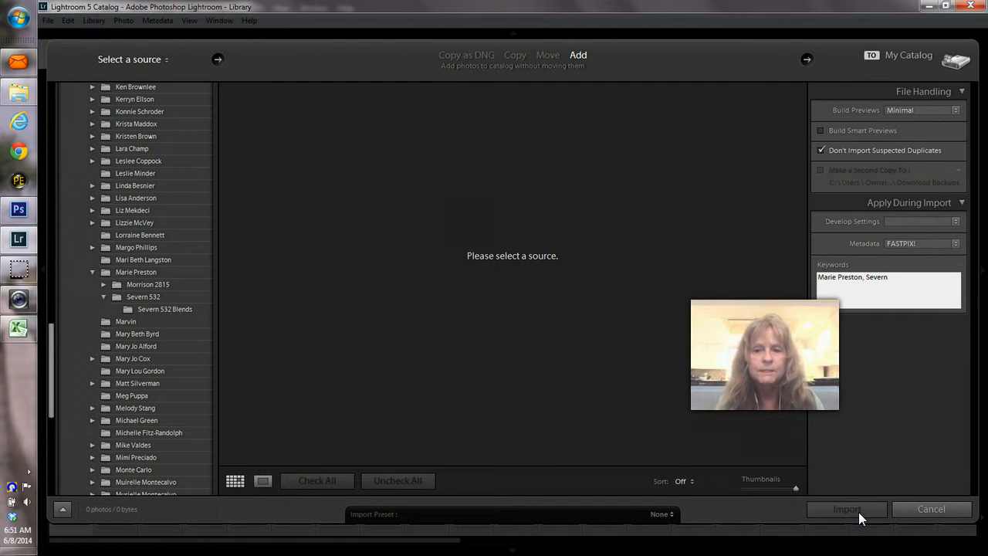
key("Return")
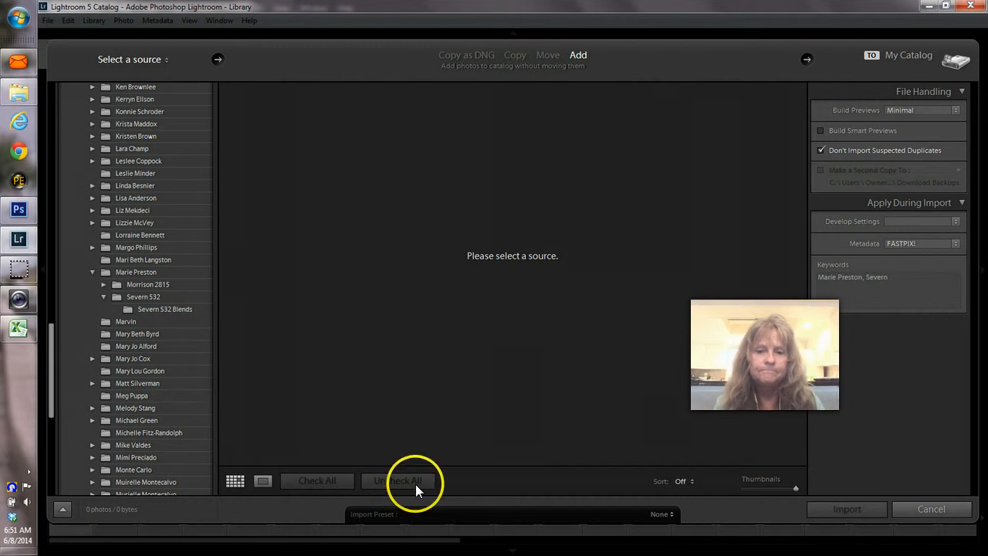
left_click(142, 311)
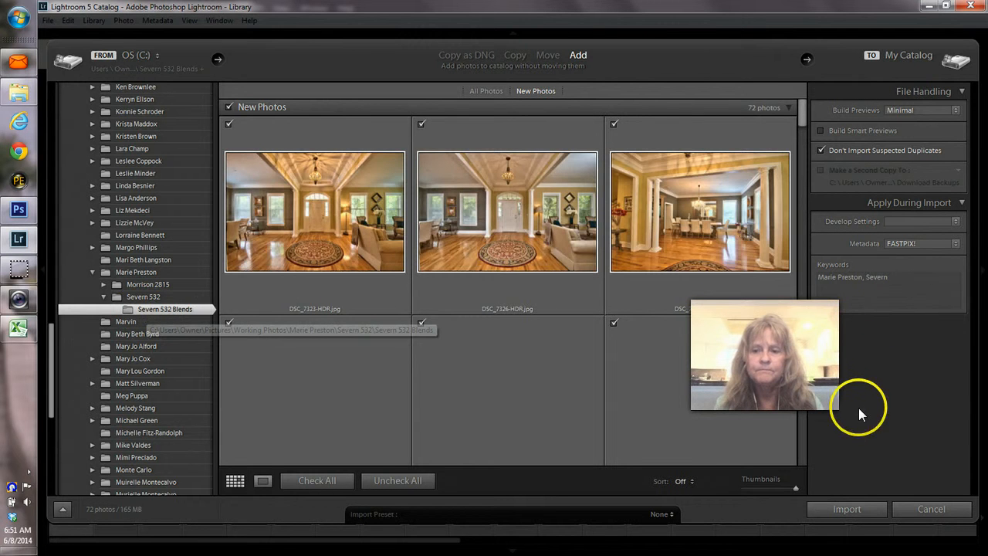
left_click(853, 509)
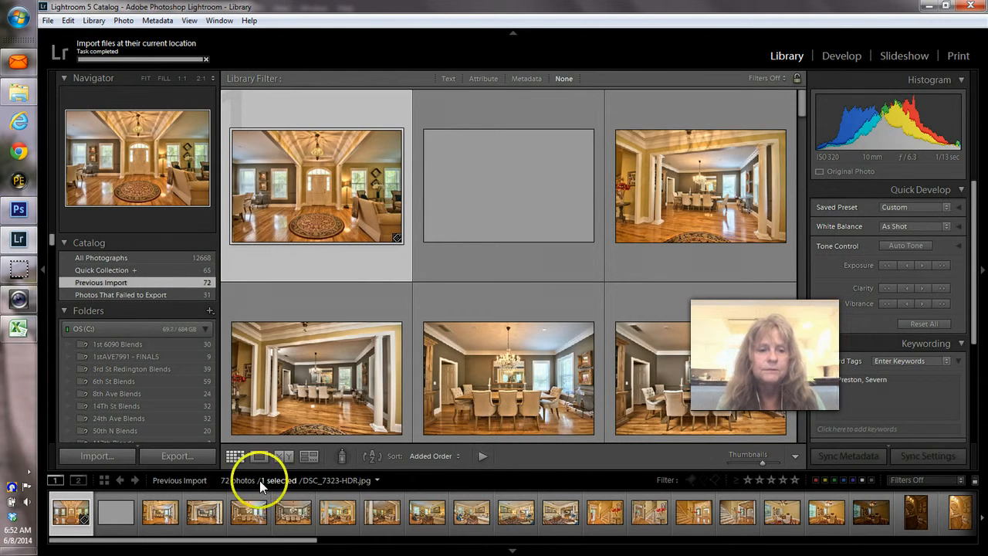
Step: In Develop, flip between DSC_7323-HDR and DSC_7326-HDR to compare their exposures
left_click(845, 58)
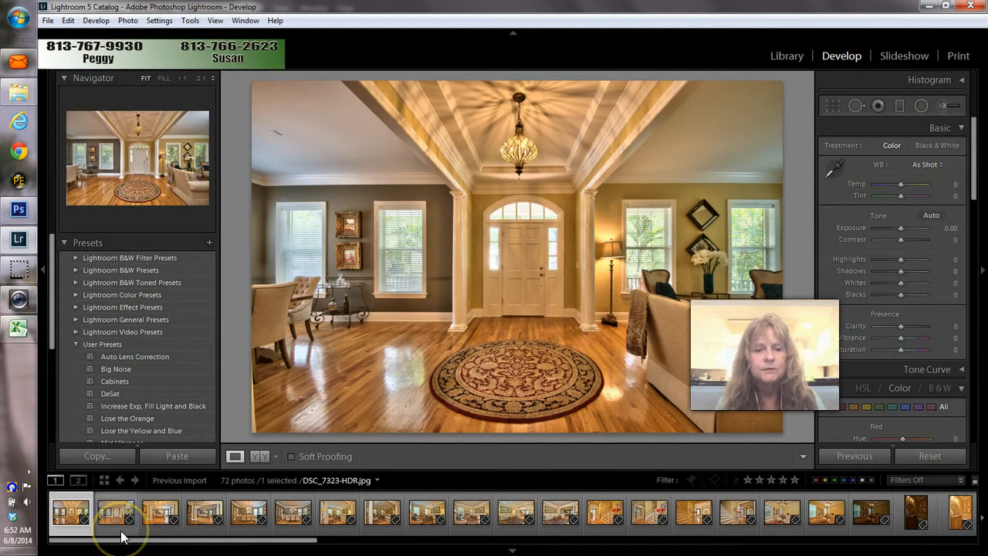
left_click(117, 516)
left_click(78, 530)
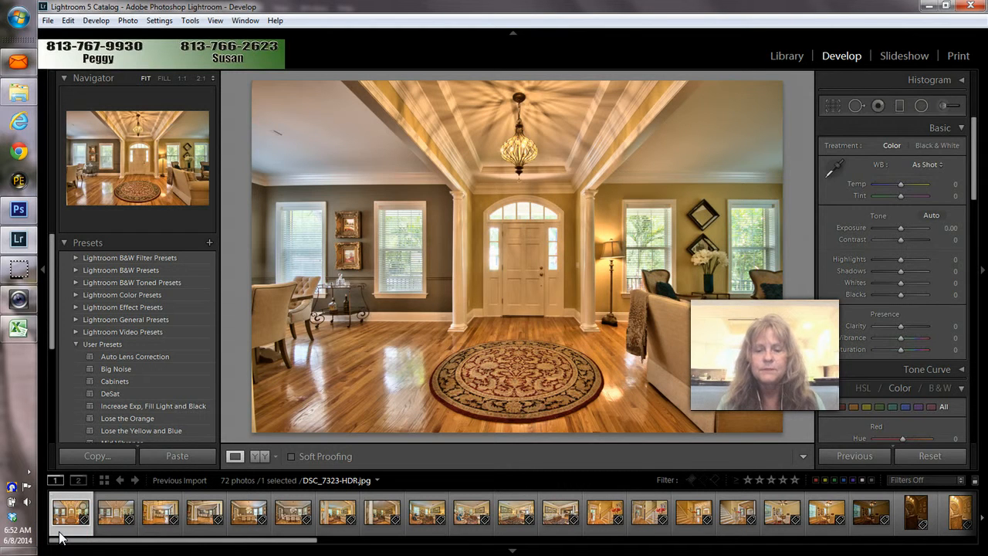
key("Right")
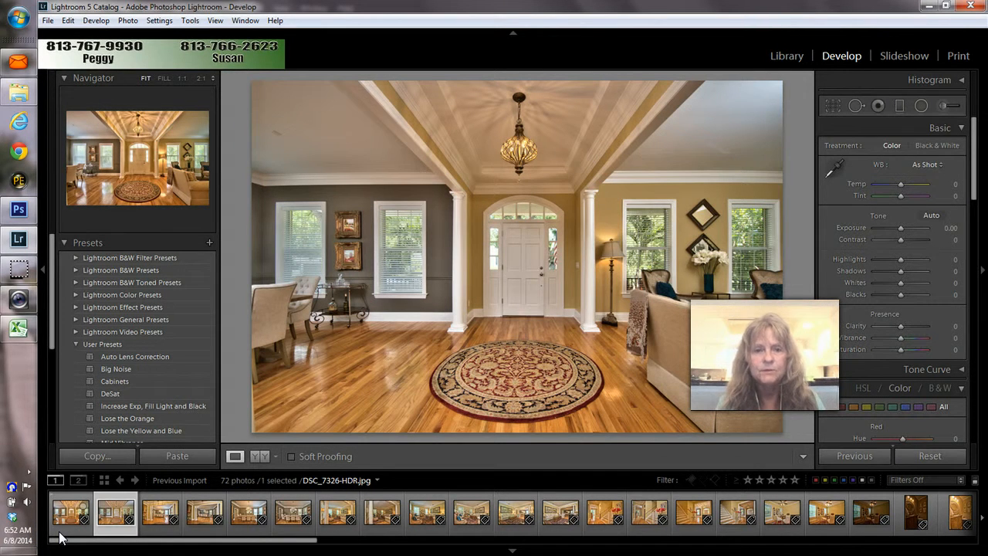
key("Left")
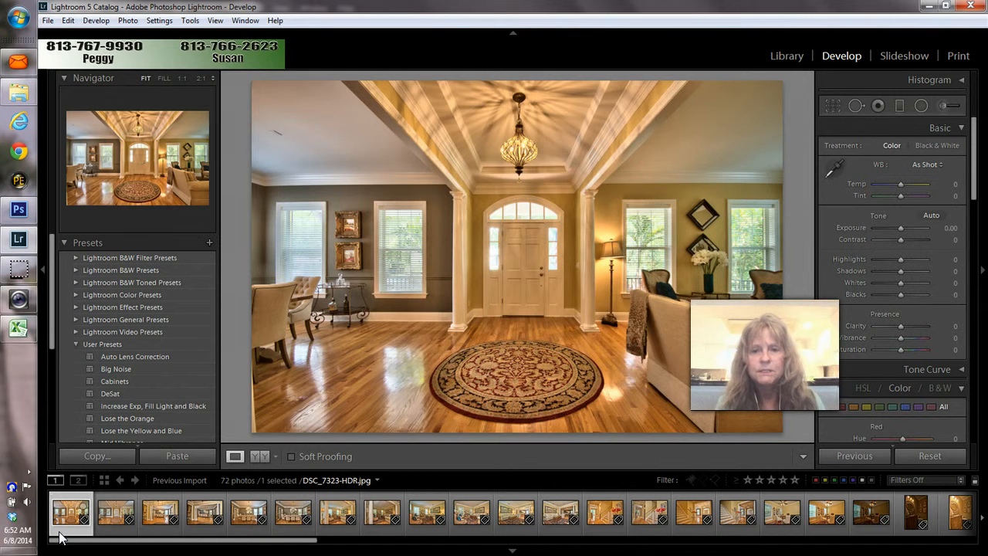
key("Right")
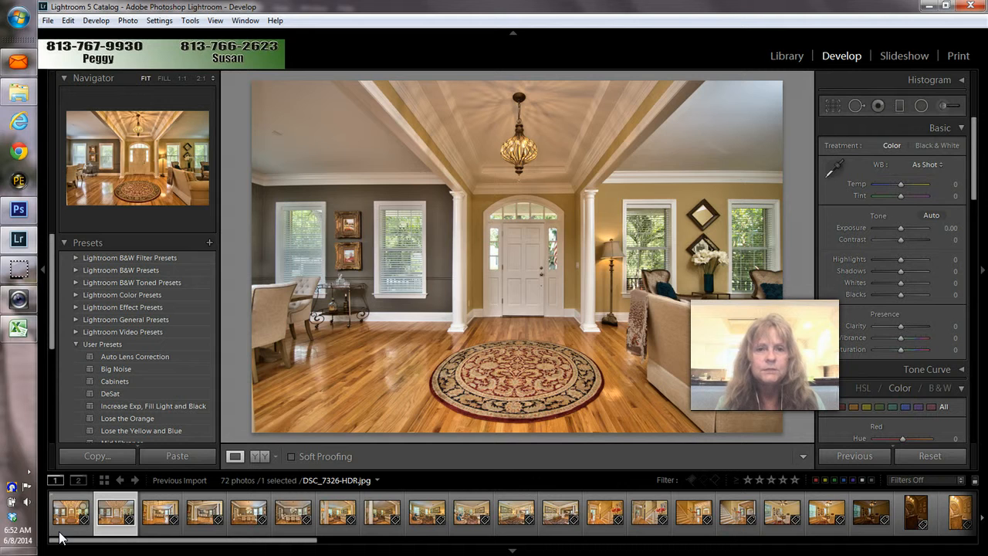
key("Left")
key("Right")
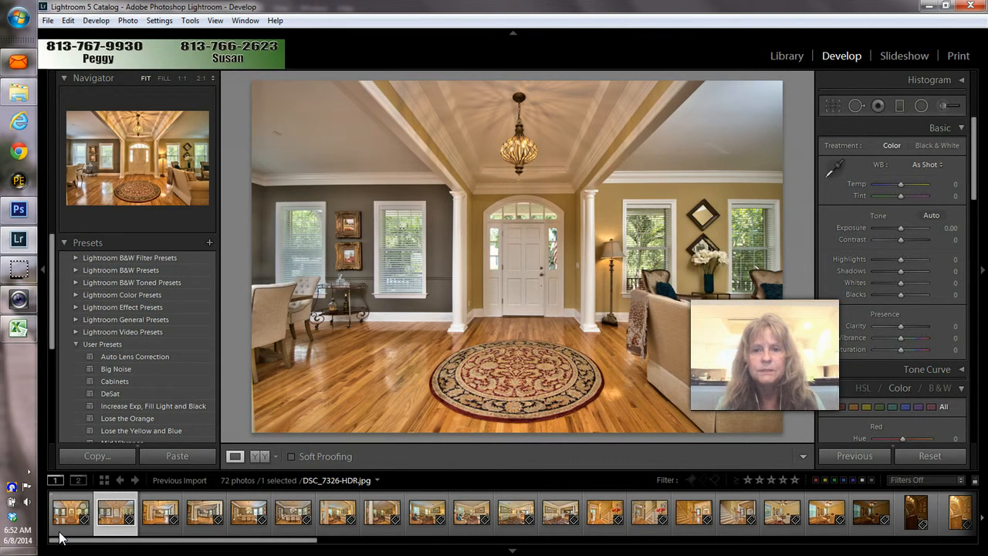
Step: Recheck the brighter DSC_7323-HDR against DSC_7326-HDR, then select both thumbnails together
left_click(78, 509)
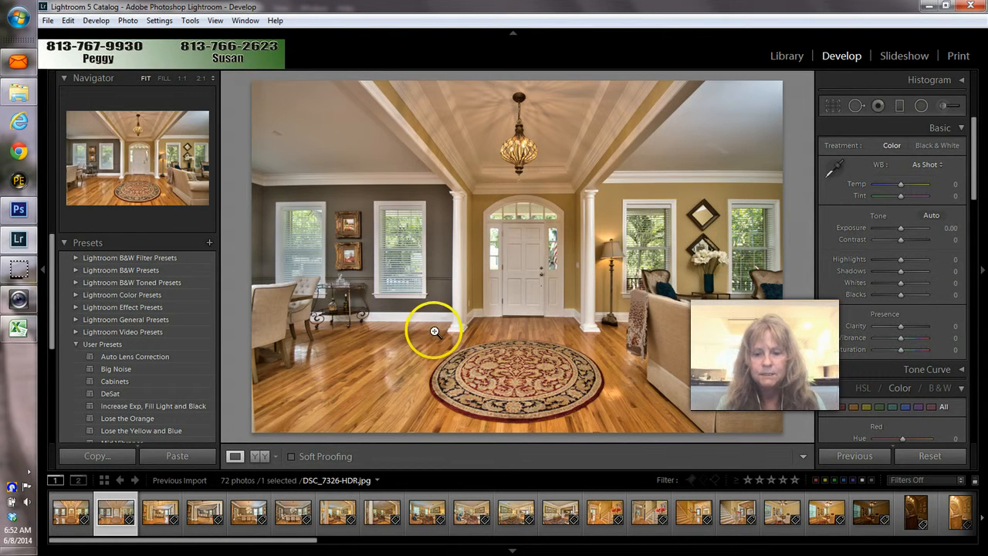
key("Left")
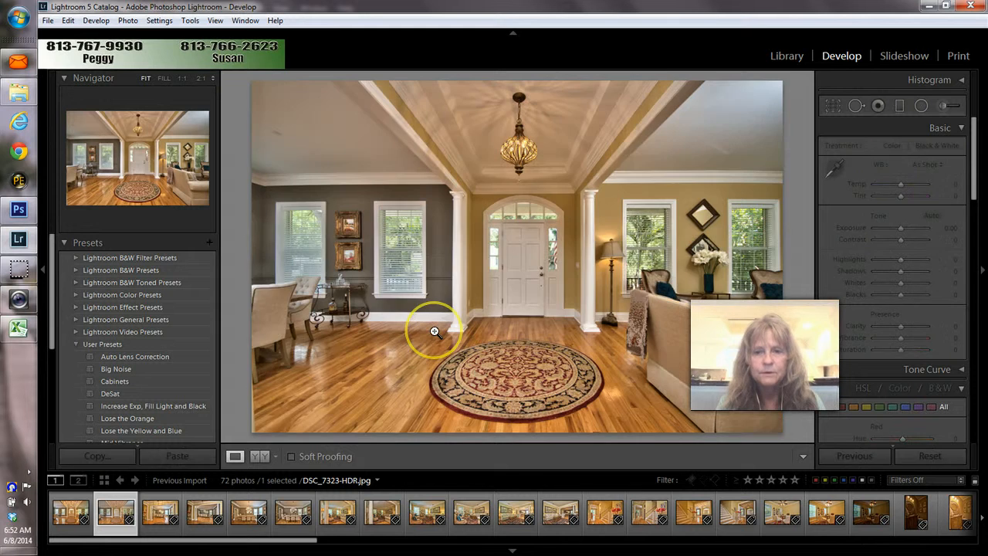
key("Left")
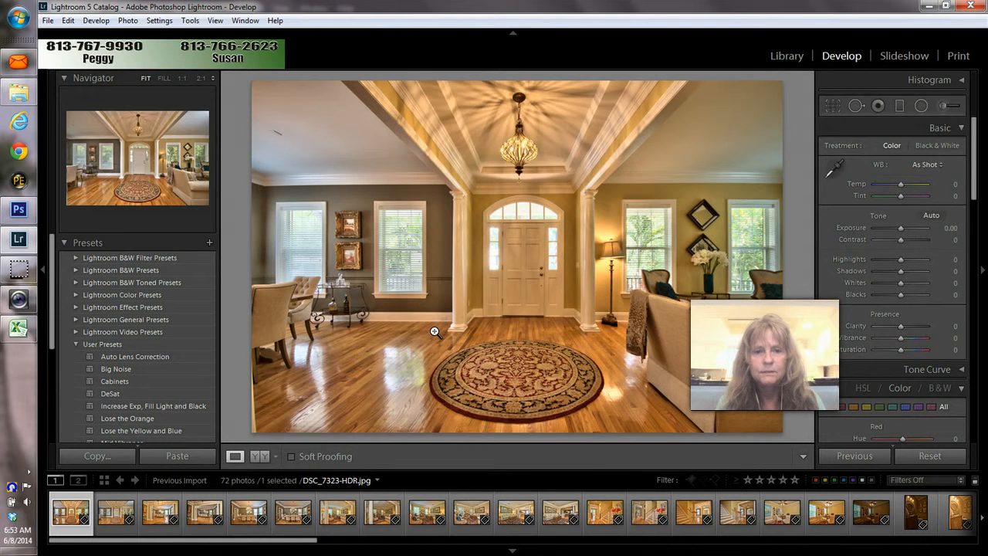
key("Right")
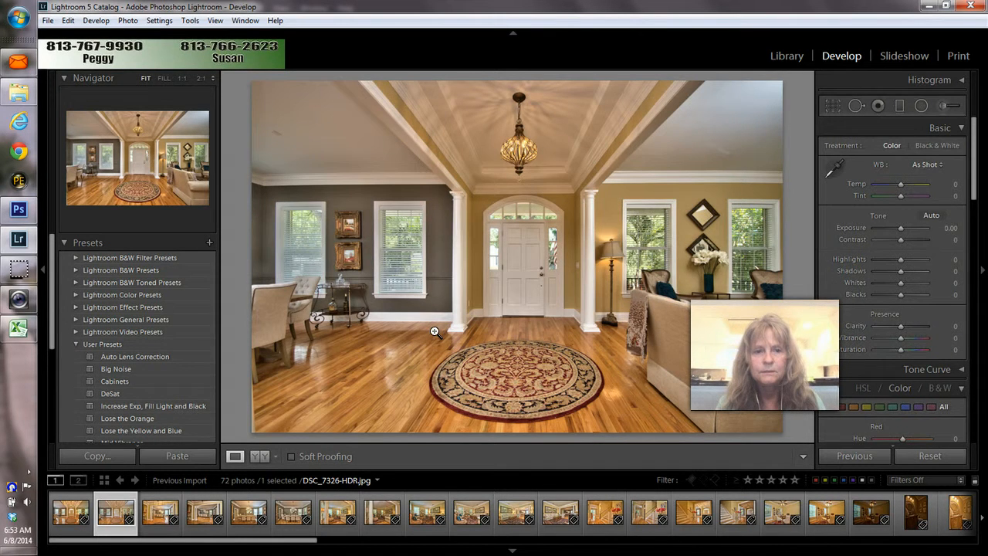
key("Left")
key("Right")
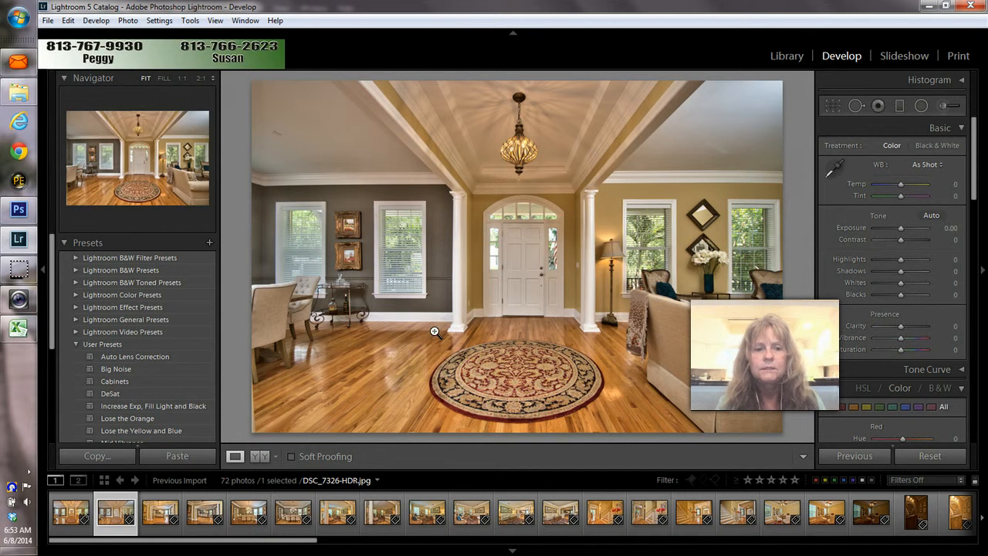
left_click(77, 516)
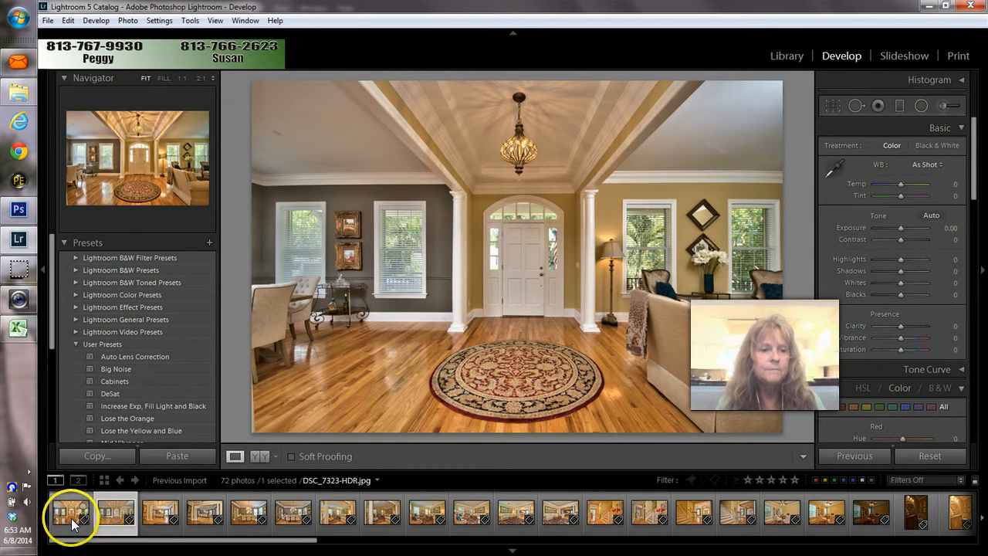
left_click(73, 524, "ctrl")
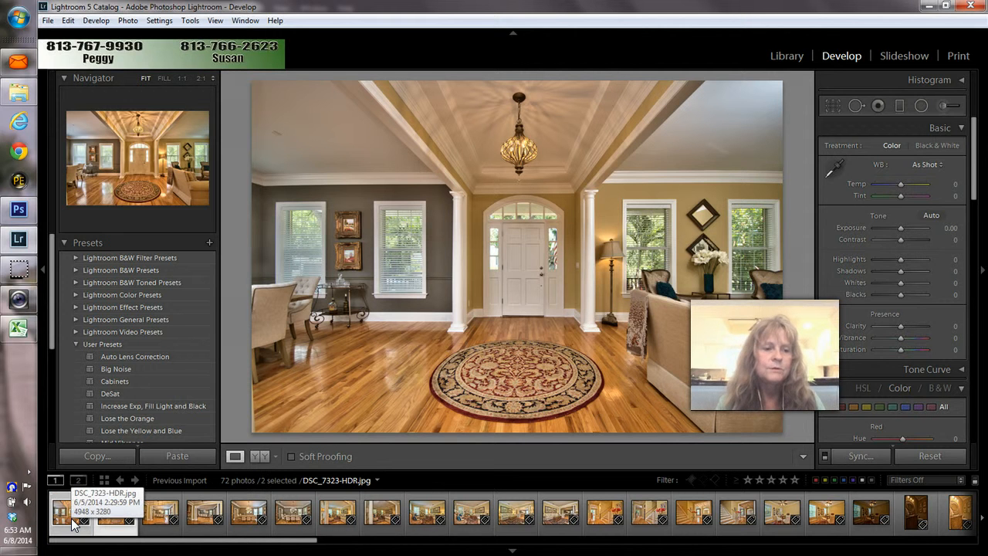
Step: Open DSC_7323-HDR.jpg and DSC_7326-HDR.jpg as layers in one Photoshop document
left_click(106, 519)
right_click(109, 521)
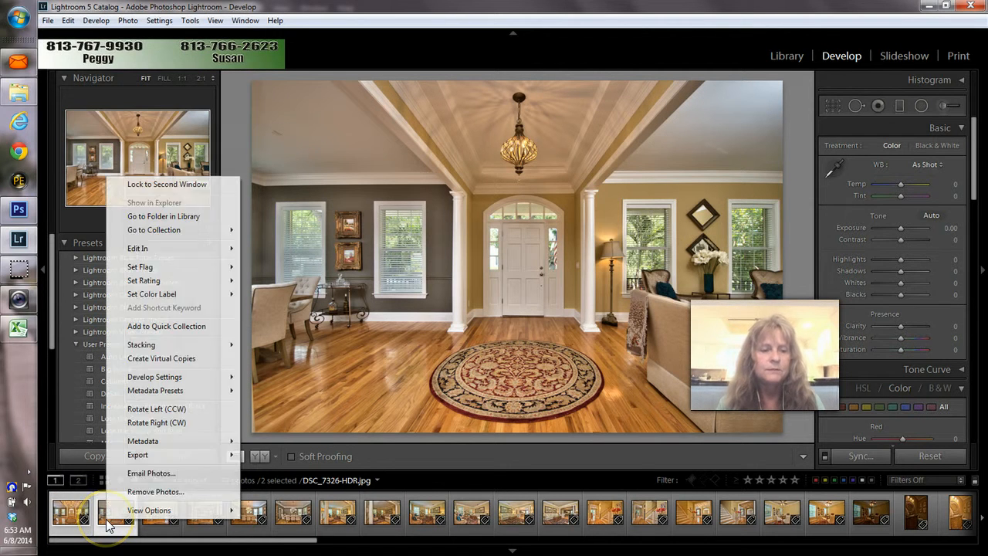
mouse_move(138, 251)
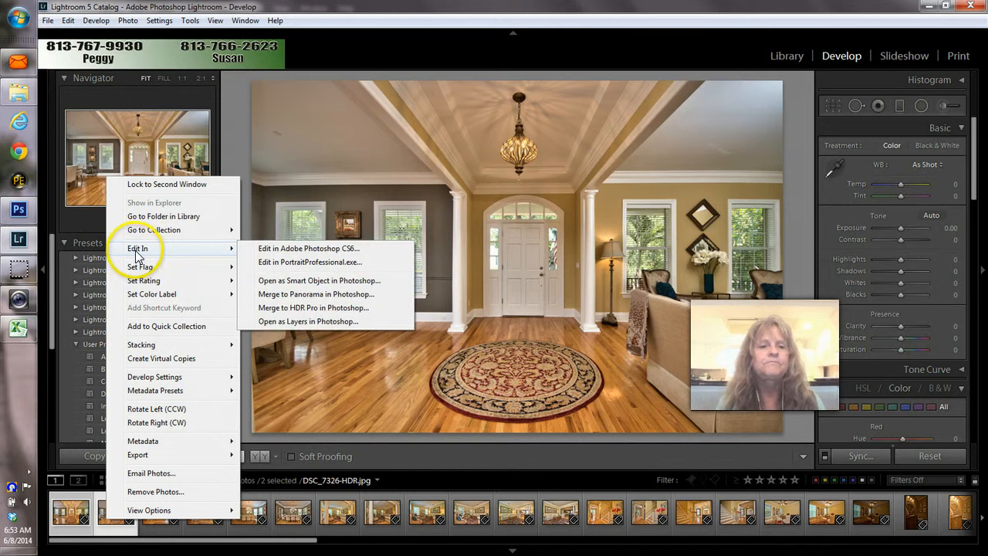
left_click(307, 321)
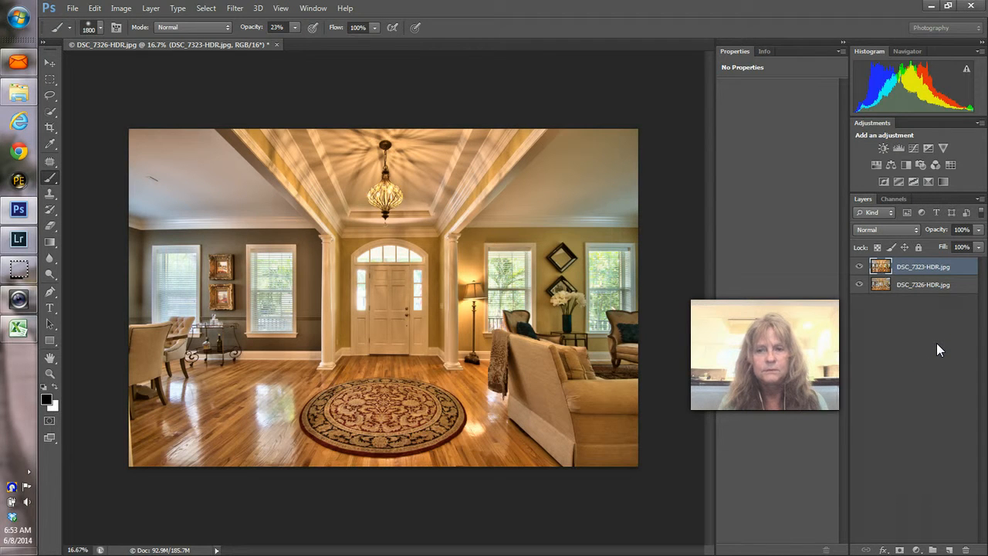
Step: Stack DSC_7326-HDR above DSC_7323-HDR and give it a white layer mask
left_click(861, 268)
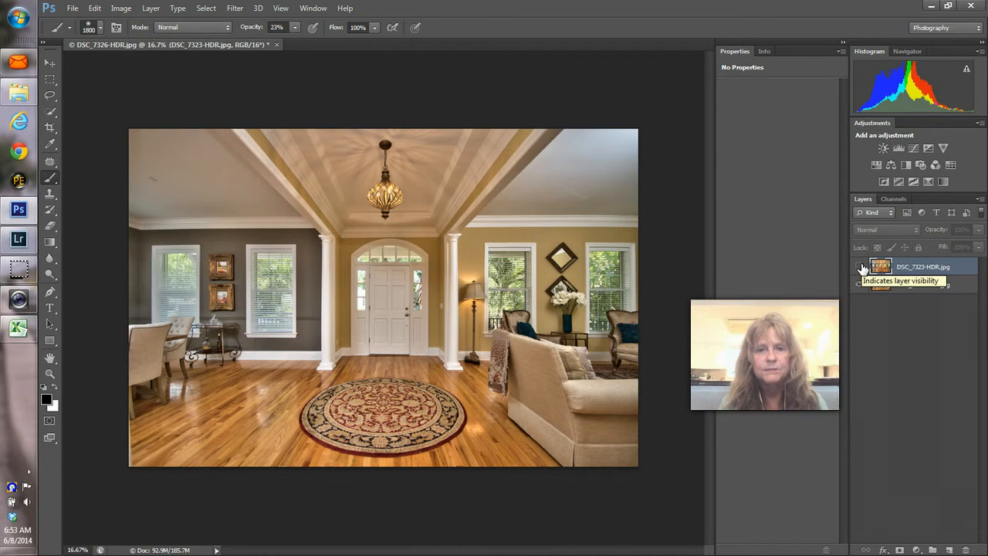
left_click(861, 267)
left_click_drag(901, 268, 903, 288)
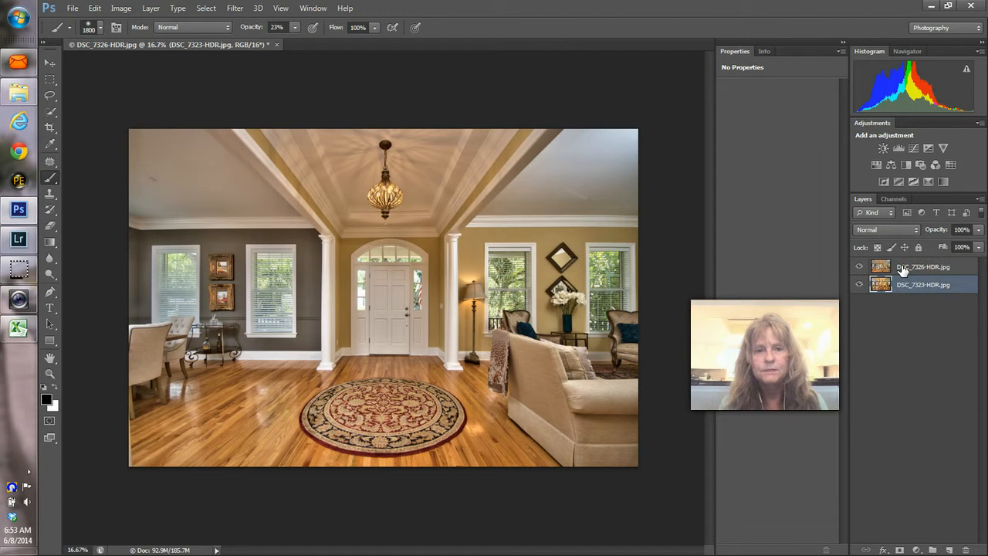
left_click(902, 268)
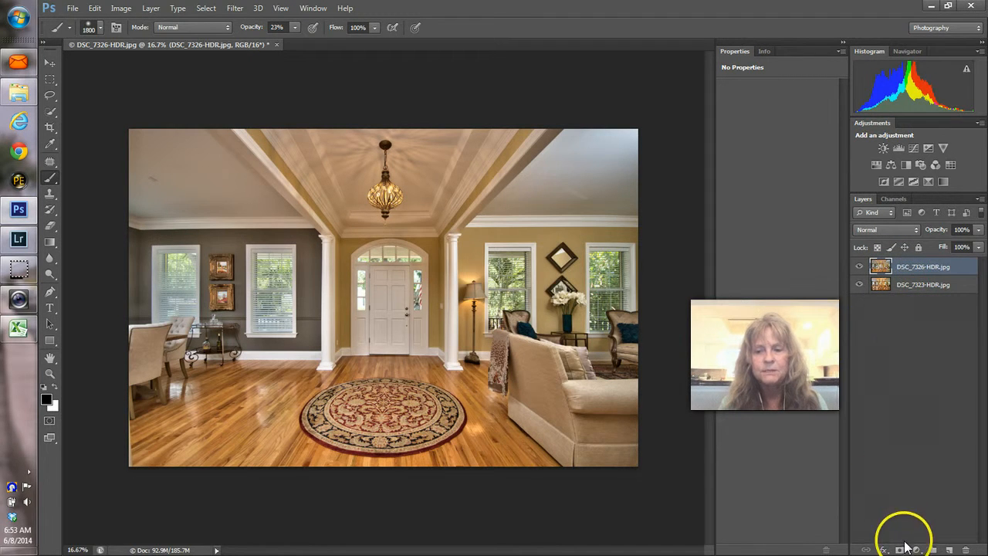
left_click(900, 550)
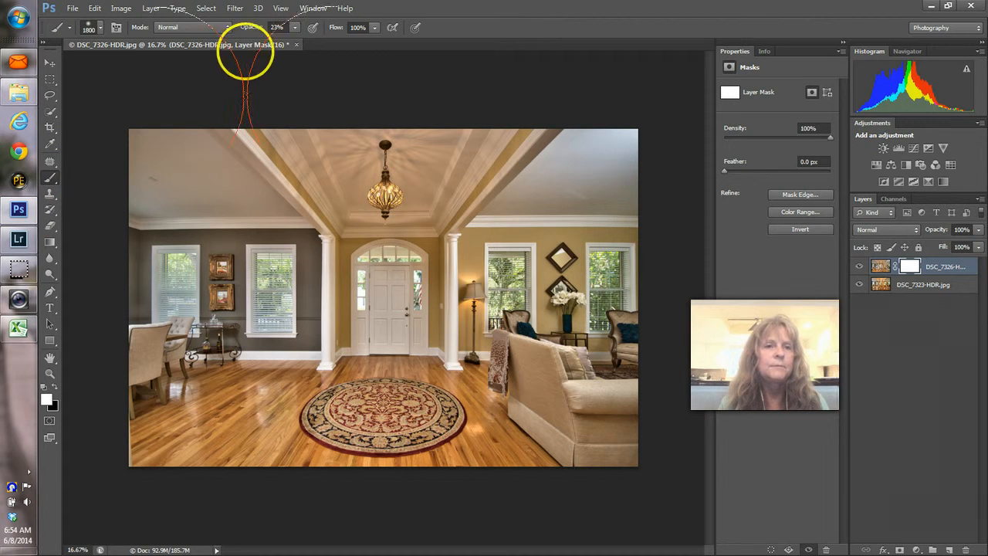
Step: Paint black at 49% brush opacity on the mask over the upper ceiling
left_click(293, 29)
left_click(312, 40)
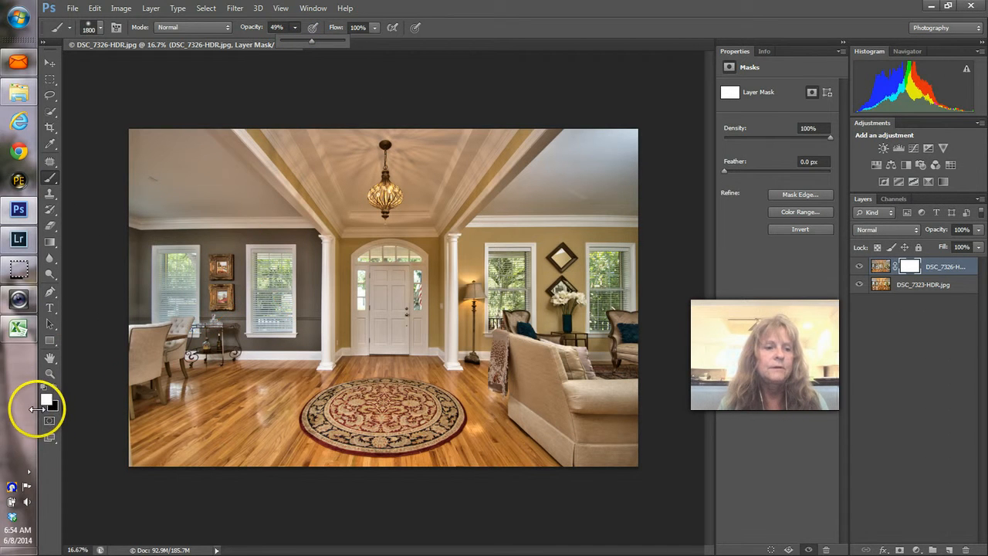
key("x")
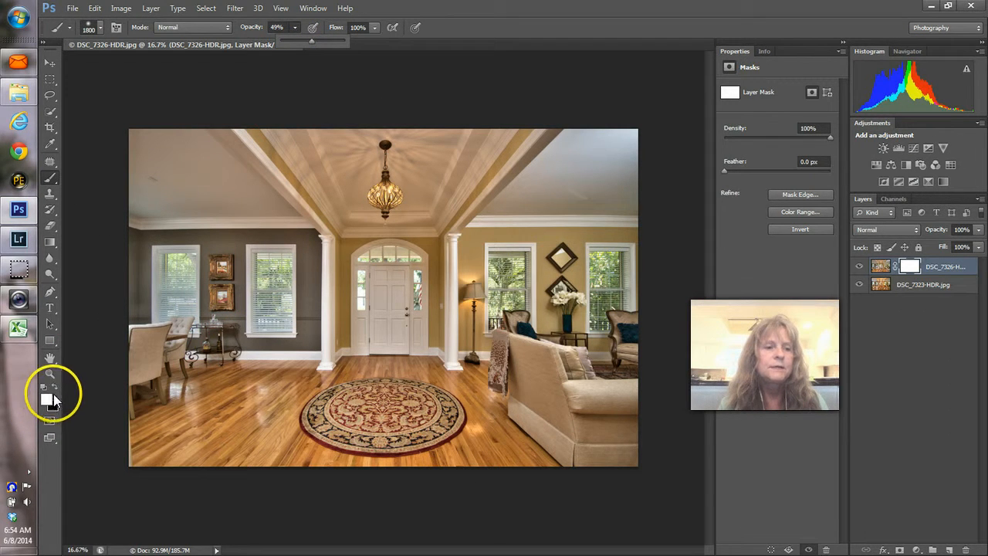
left_click(184, 355)
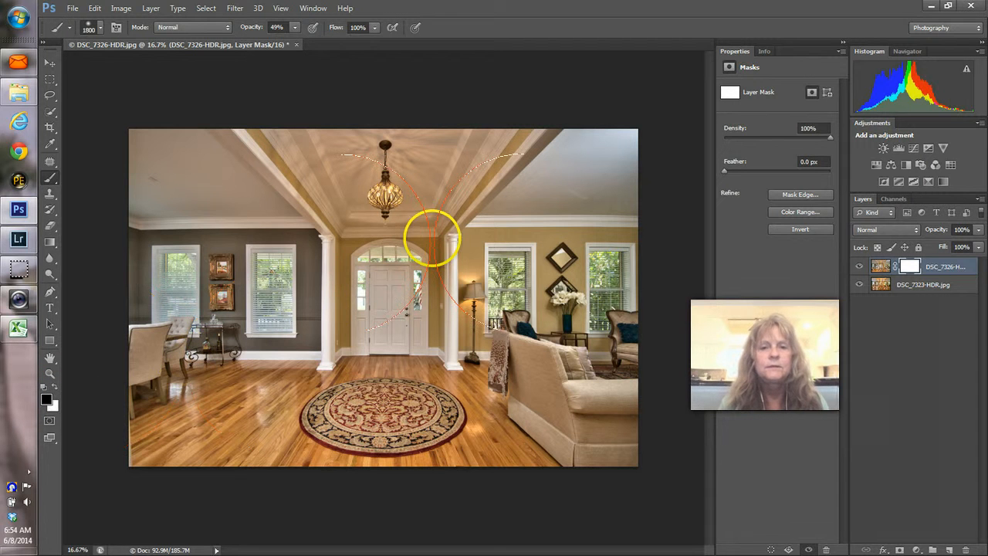
left_click(638, 155)
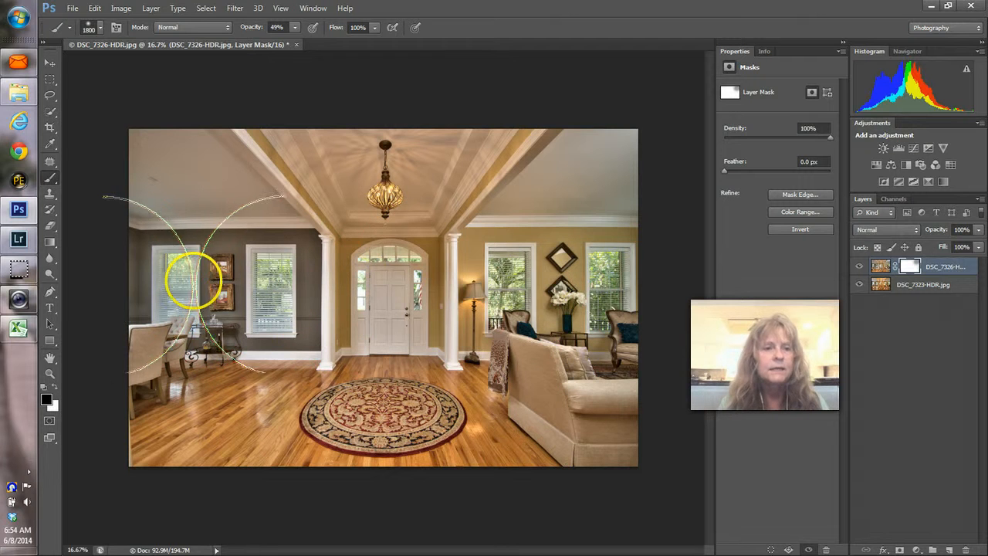
Step: Check the blend by repeatedly hiding and showing the top DSC_7326-HDR layer
left_click(859, 267)
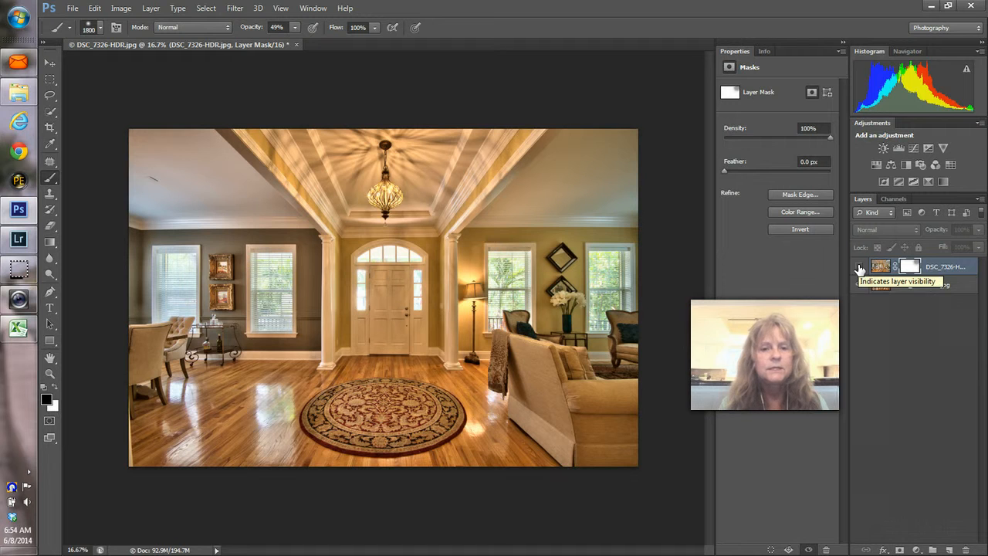
left_click(860, 267)
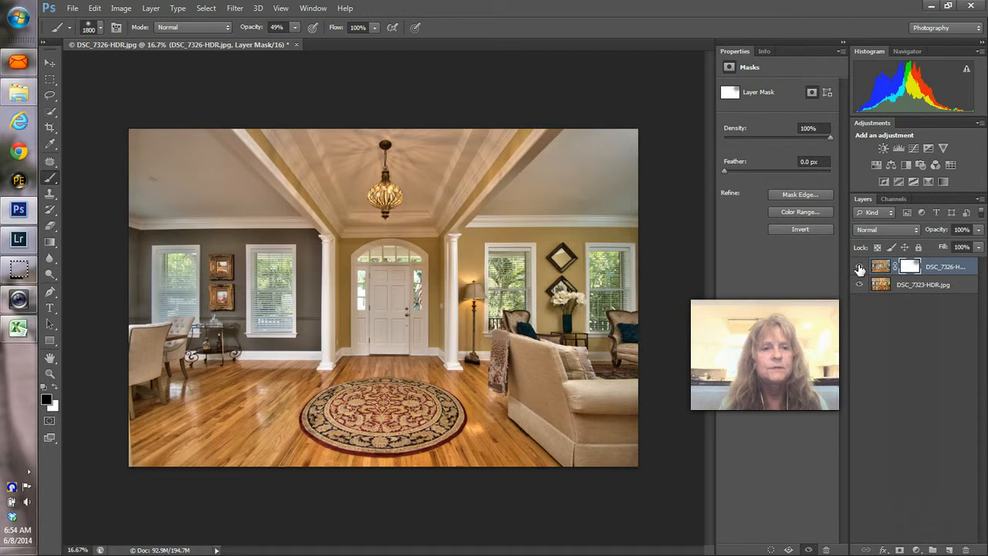
left_click(859, 267)
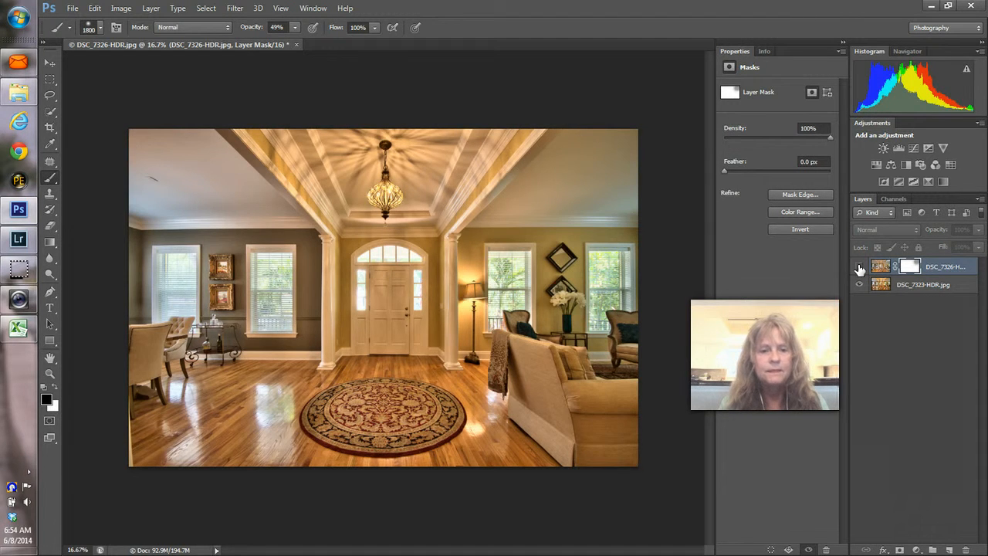
left_click(860, 267)
left_click(860, 267)
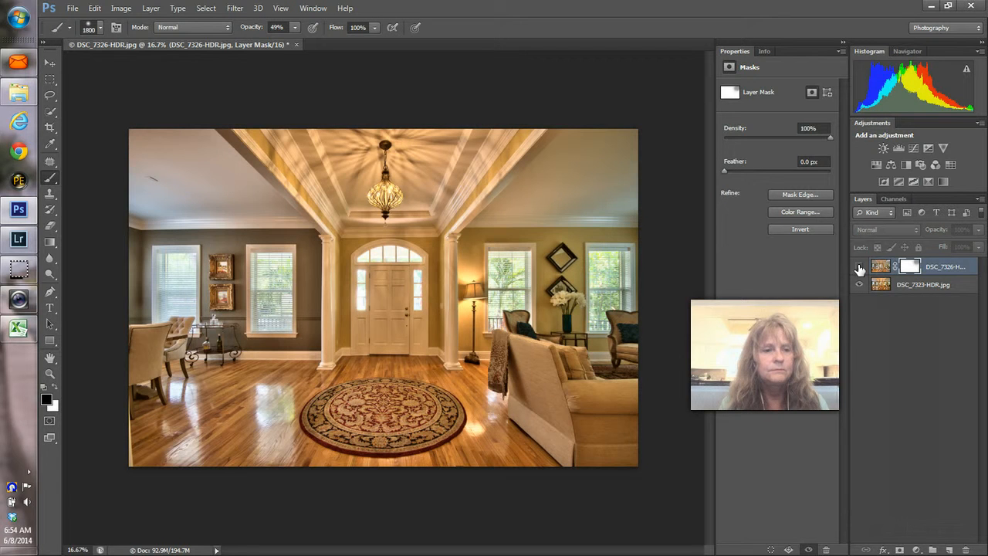
left_click(859, 267)
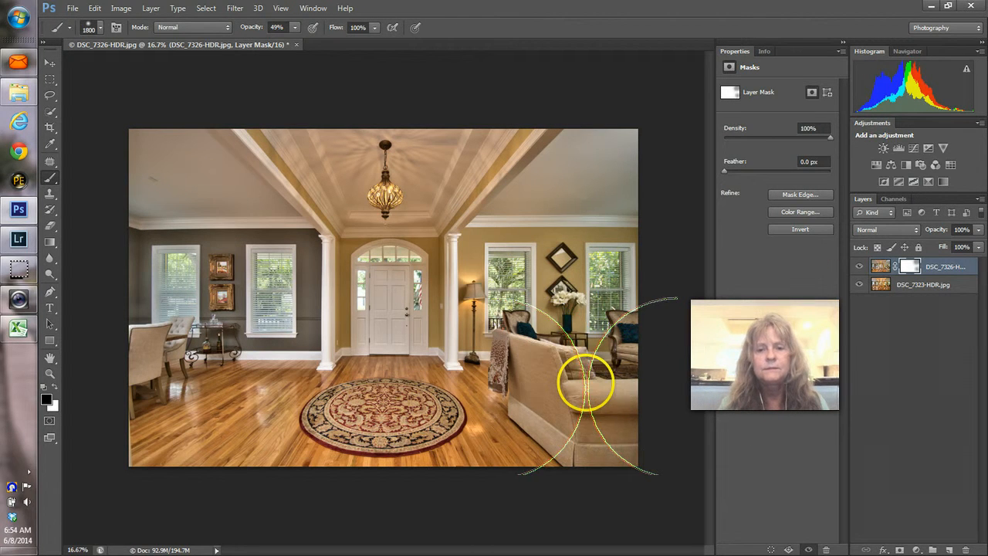
left_click(860, 269)
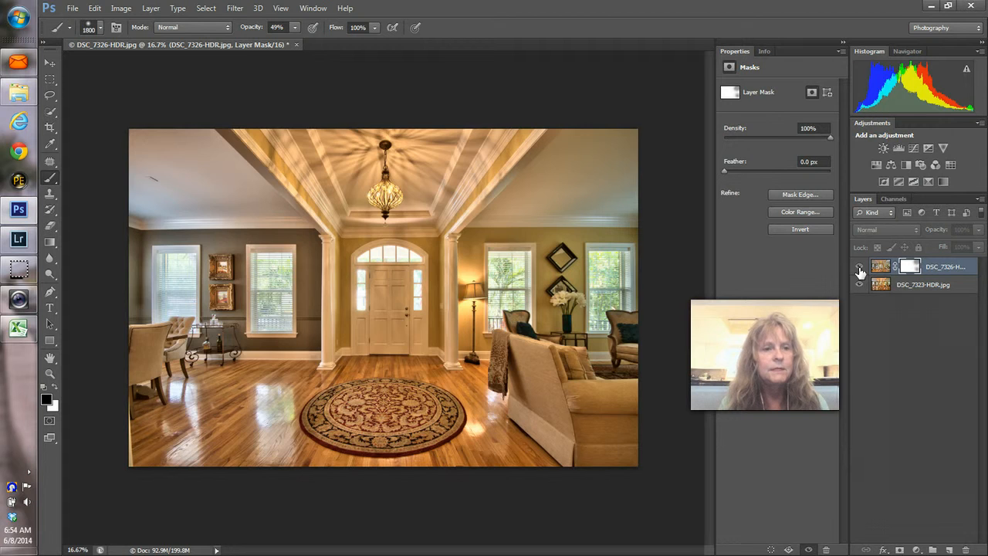
left_click(859, 268)
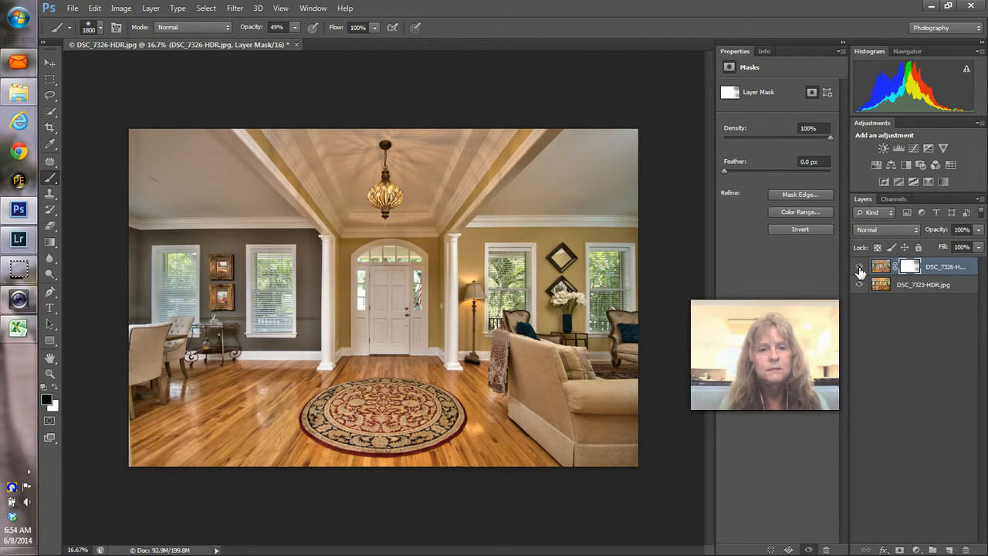
left_click(859, 269)
left_click(861, 270)
left_click(860, 270)
left_click(861, 270)
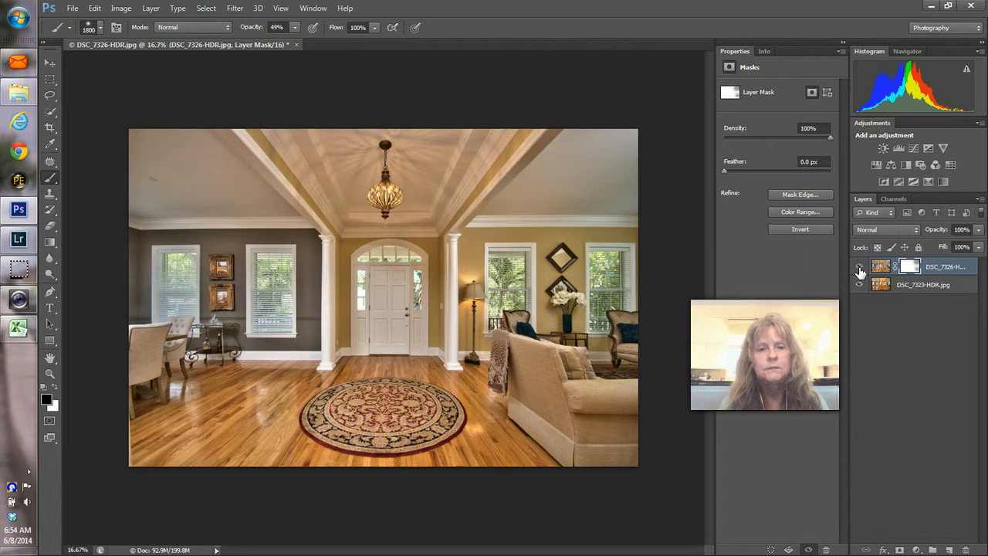
left_click(860, 269)
left_click(860, 268)
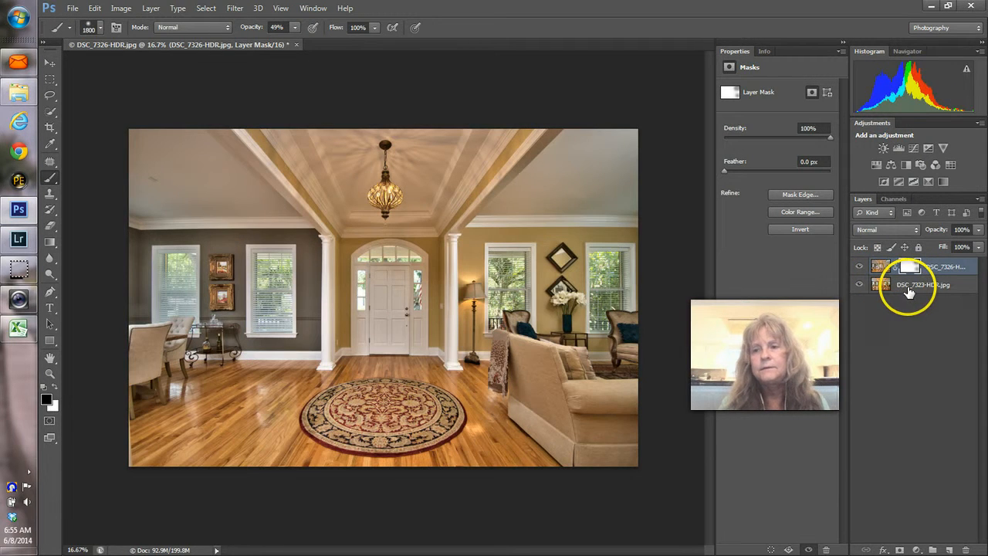
Step: Flatten the image, save and close it, and return to Lightroom
right_click(909, 291)
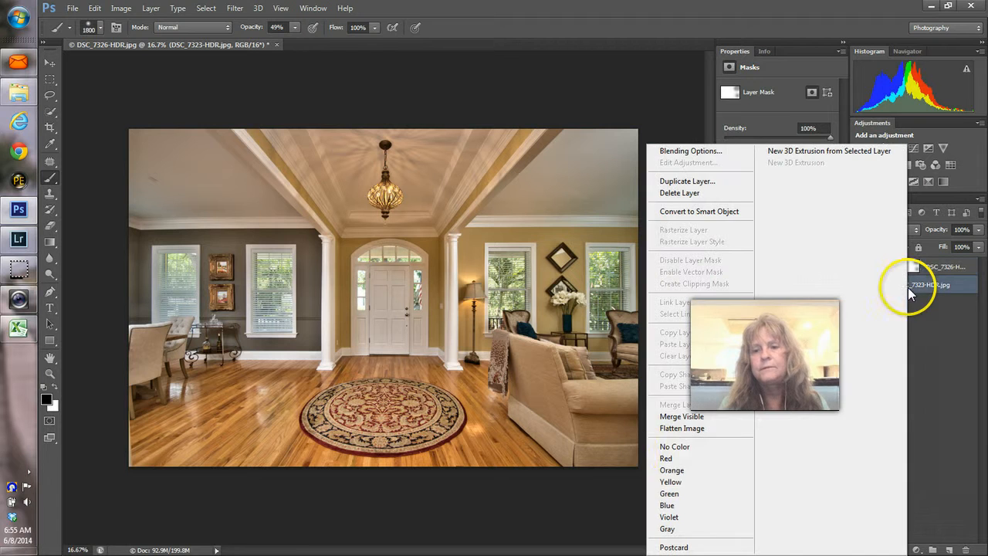
left_click(665, 431)
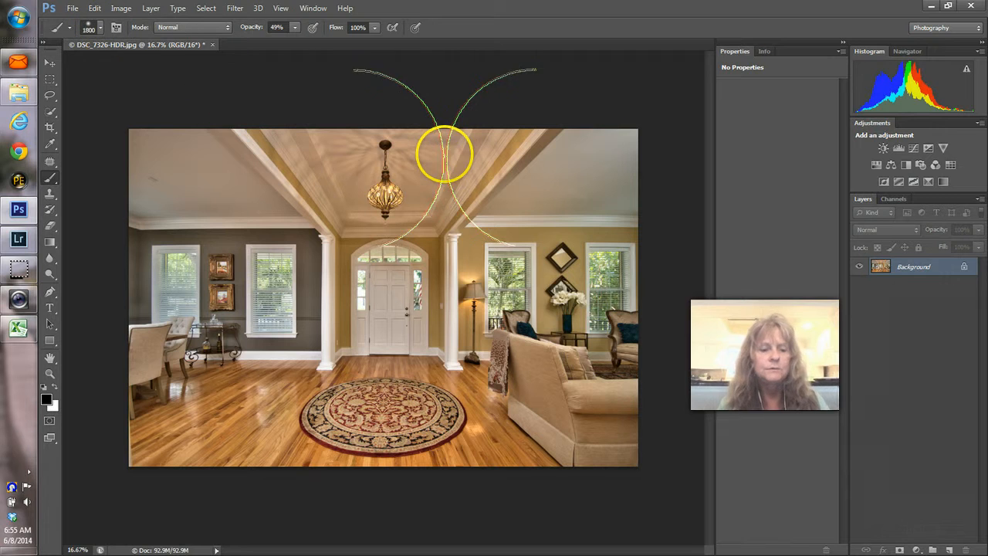
key("ctrl+w")
left_click(446, 208)
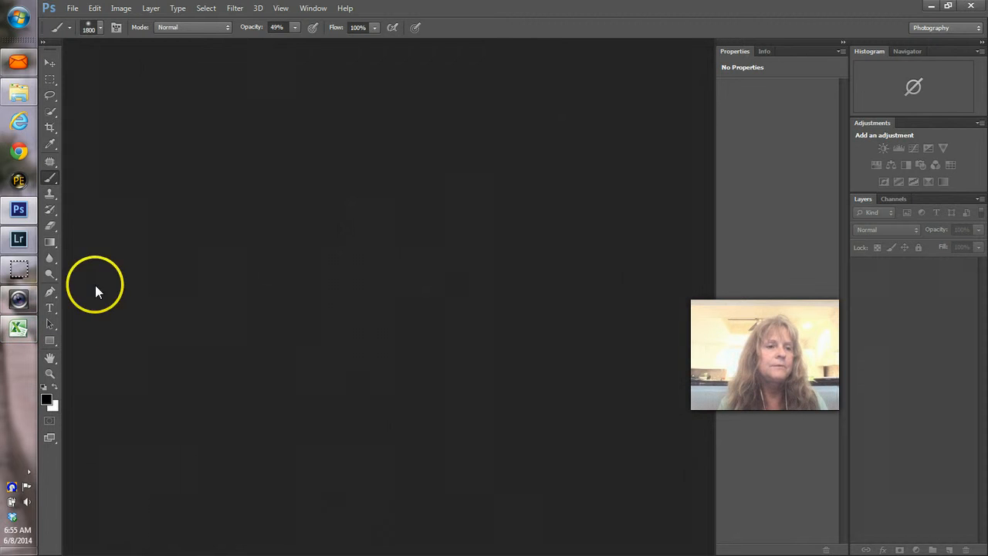
left_click(20, 240)
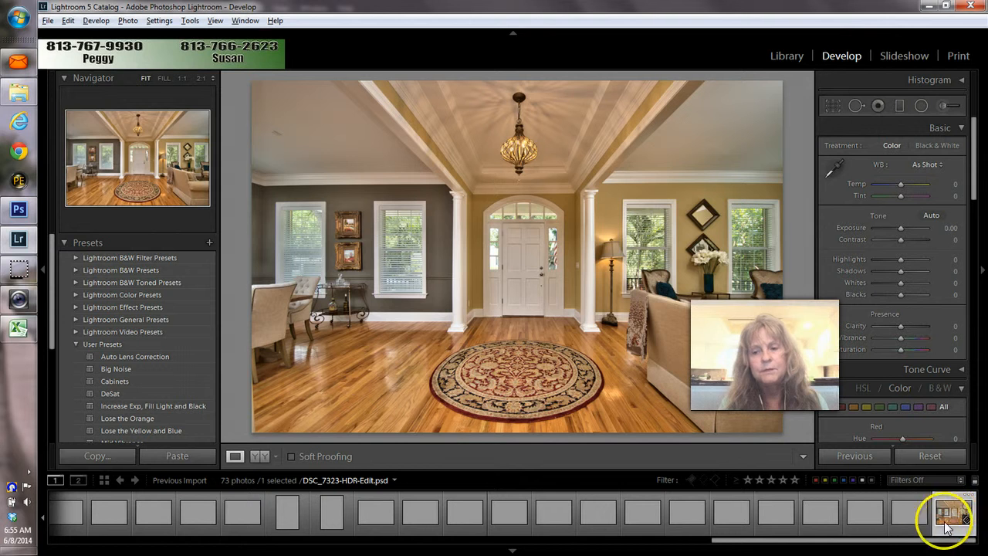
Step: Remove the original DSC_7323-HDR and DSC_7326-HDR photos from the catalog only
left_click_drag(893, 544, 135, 547)
left_click(66, 519)
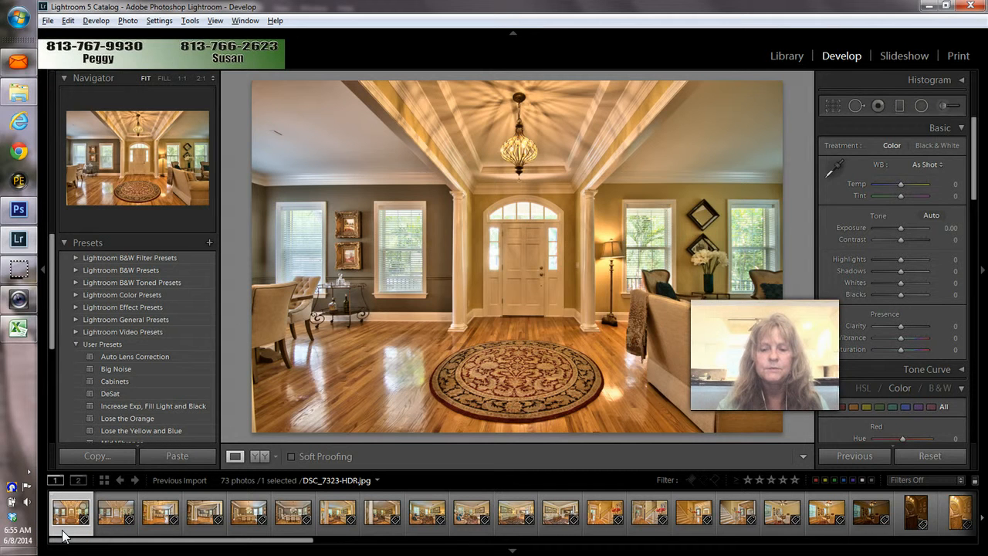
key("Delete")
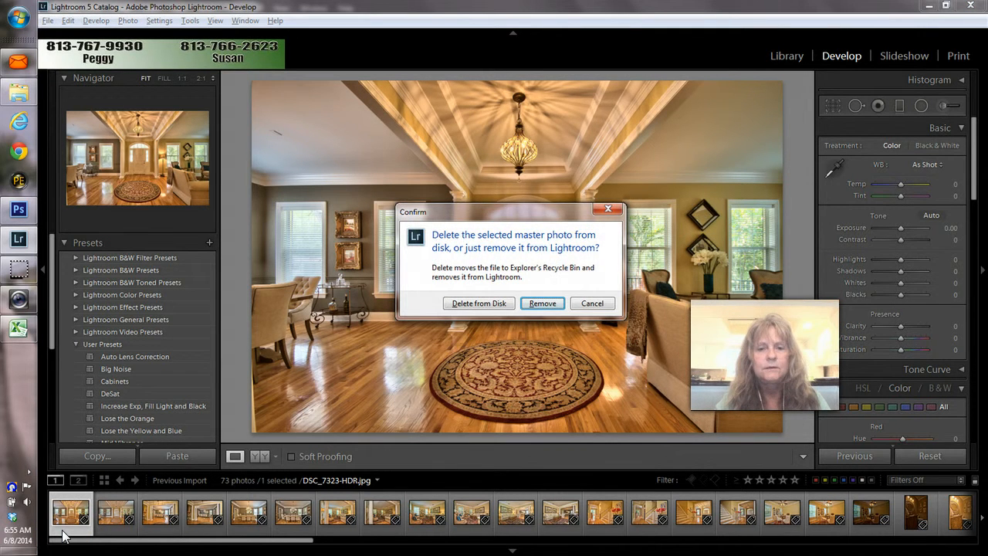
key("Return")
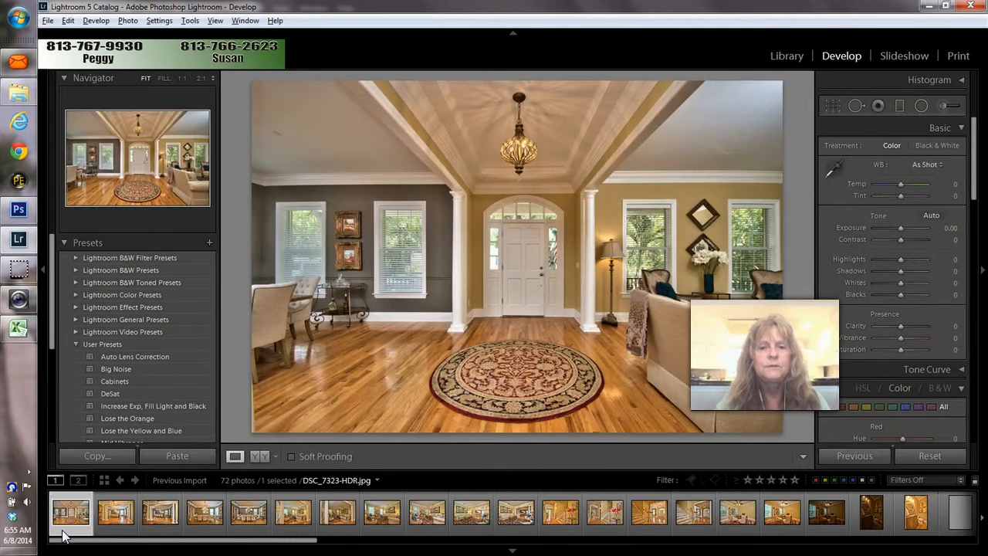
key("Delete")
key("Return")
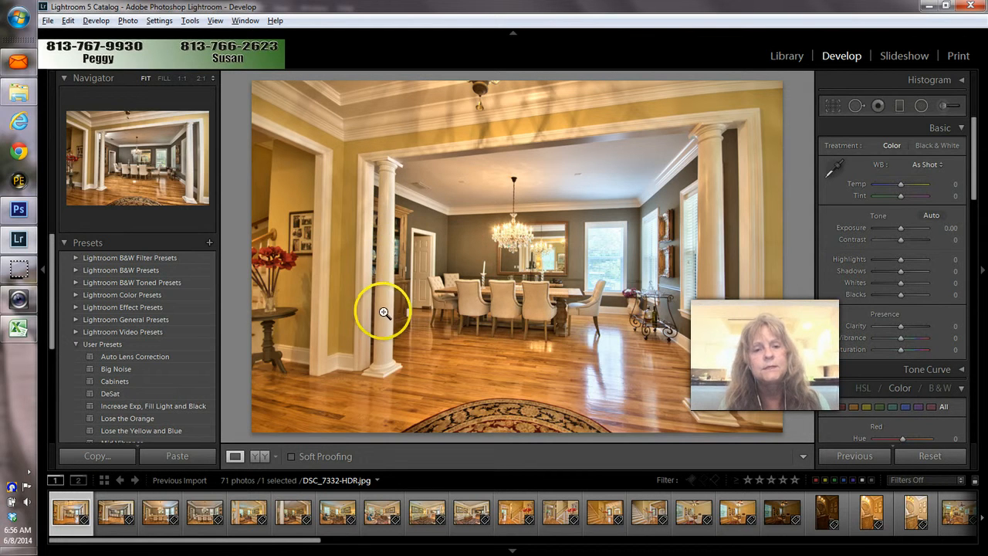
left_click(122, 522)
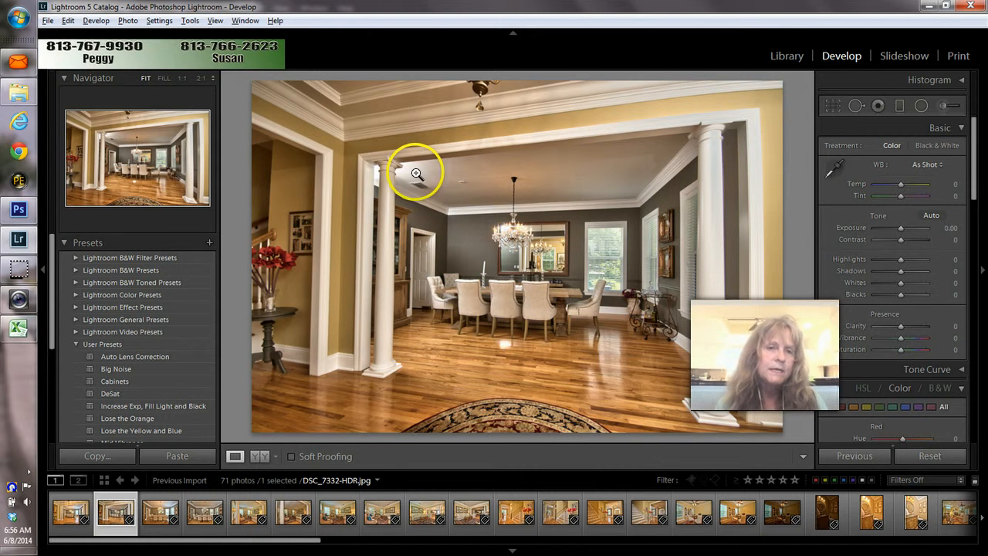
left_click(69, 523)
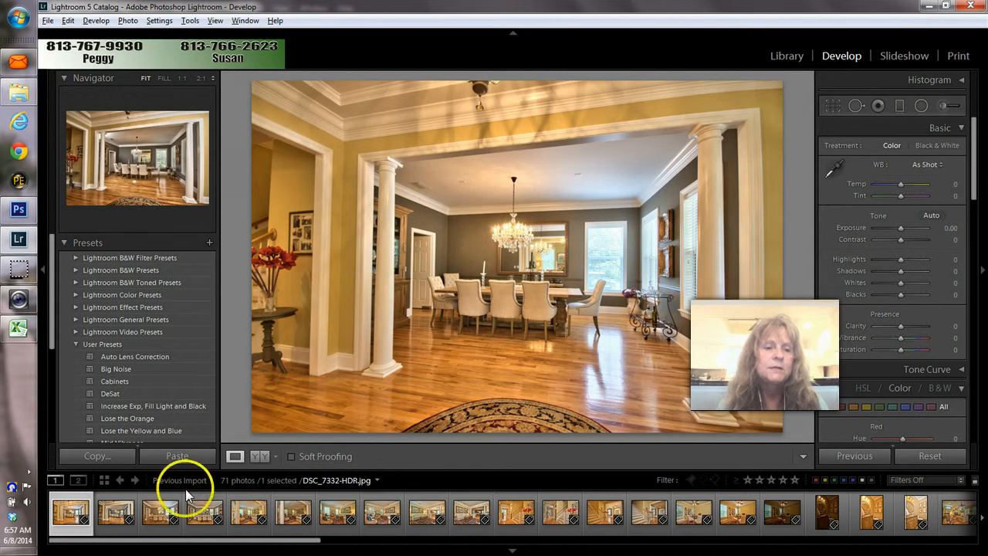
left_click(123, 531)
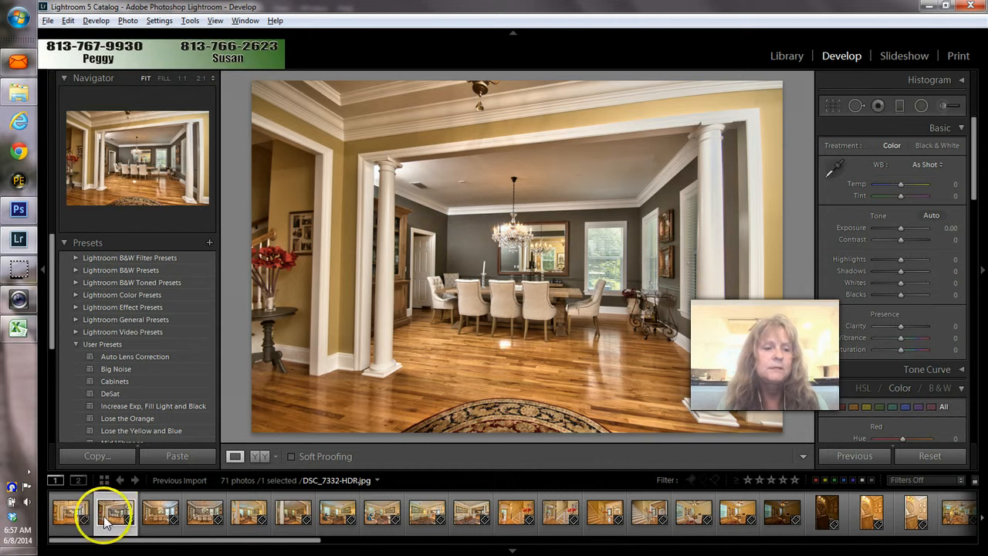
Step: Open DSC_7329-HDR.jpg and DSC_7332-HDR.jpg together as layers in Photoshop
left_click(80, 531, "ctrl")
right_click(80, 531)
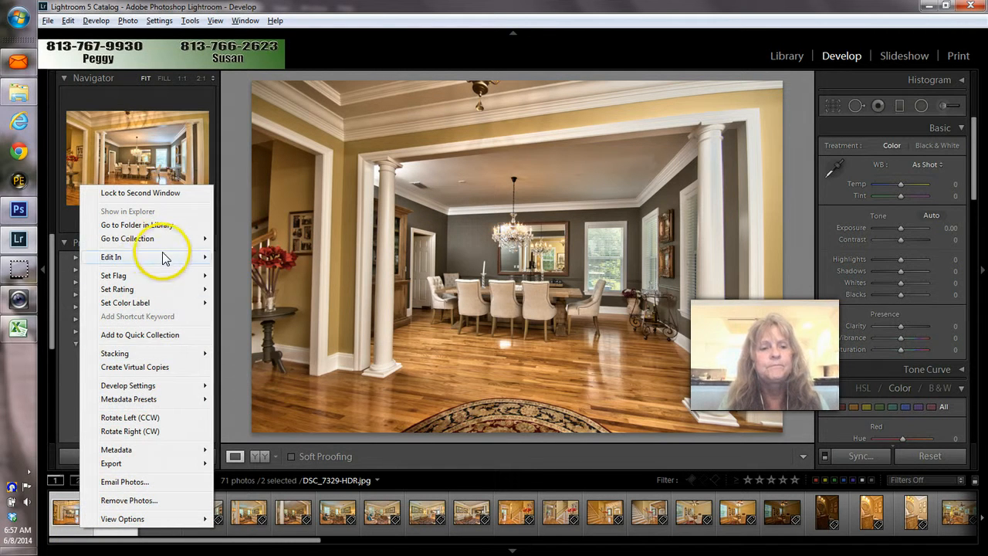
mouse_move(207, 257)
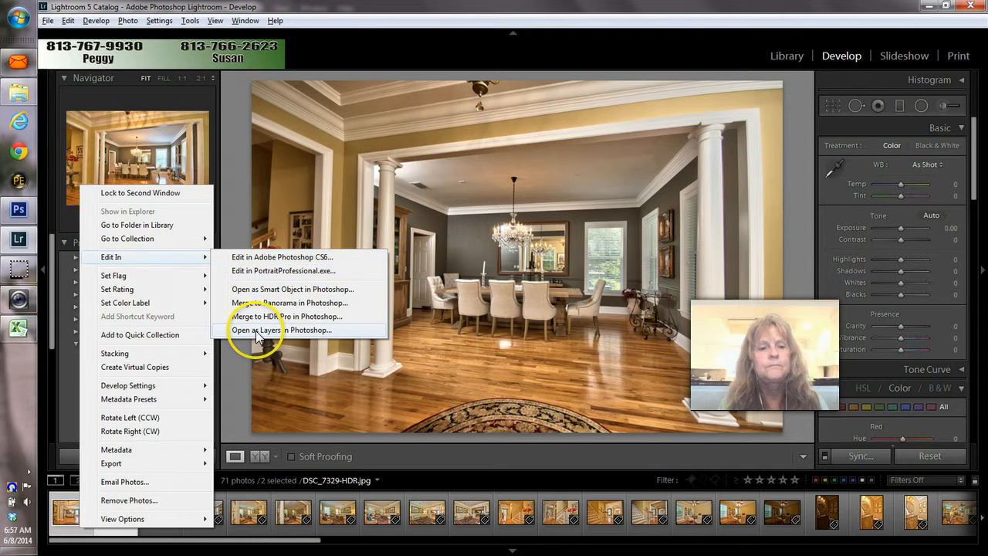
left_click(257, 332)
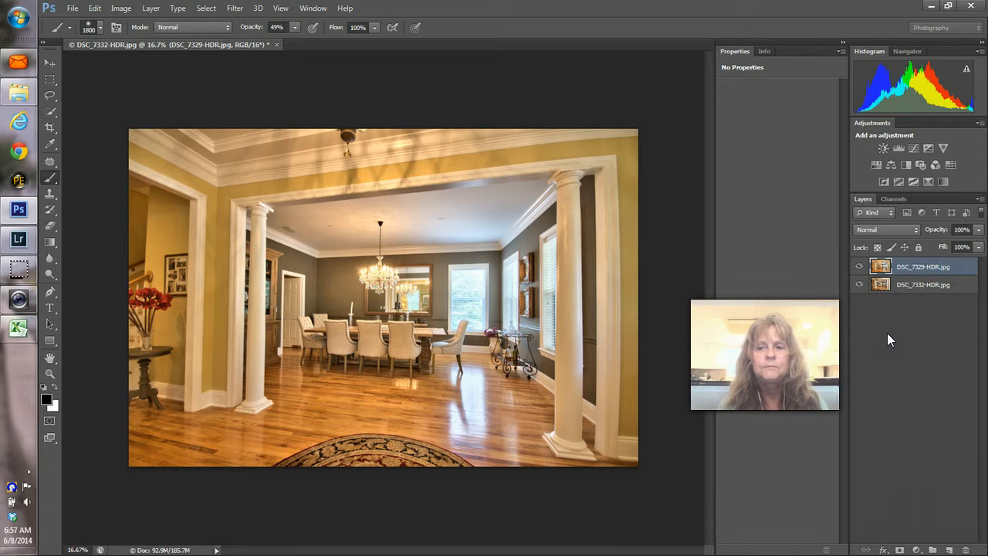
Step: Drag DSC_7332-HDR above DSC_7329-HDR and add a white mask to it
left_click_drag(906, 286, 913, 268)
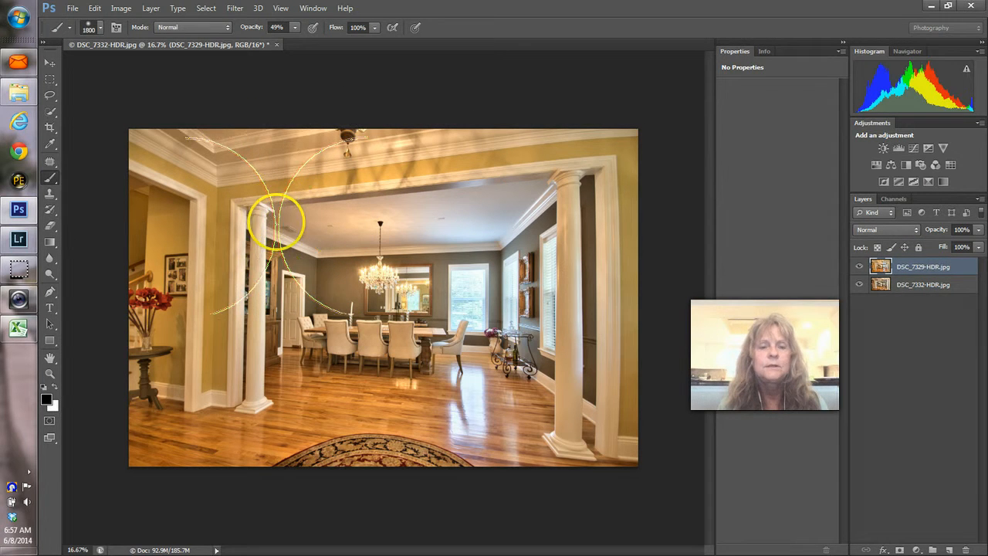
left_click_drag(912, 273, 908, 294)
left_click(903, 270)
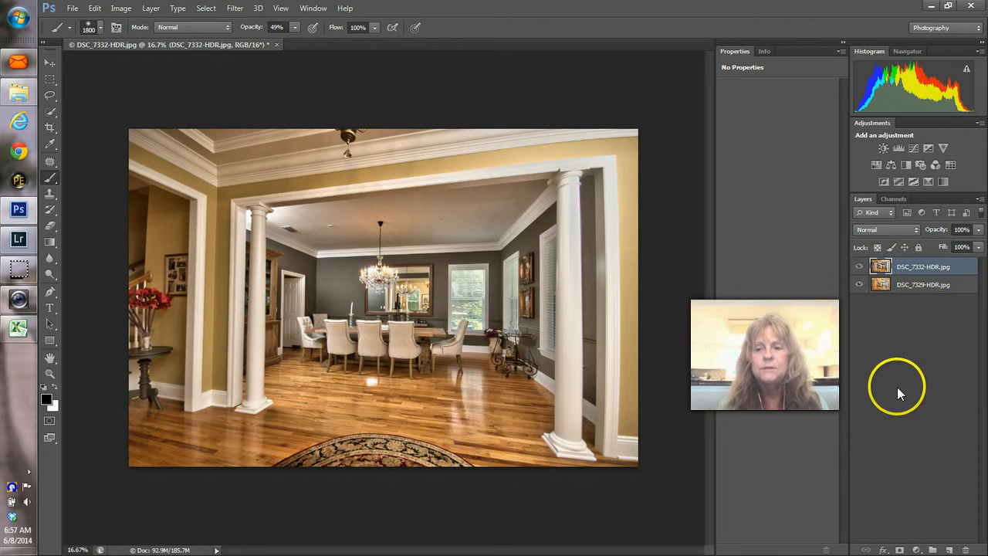
left_click(900, 549)
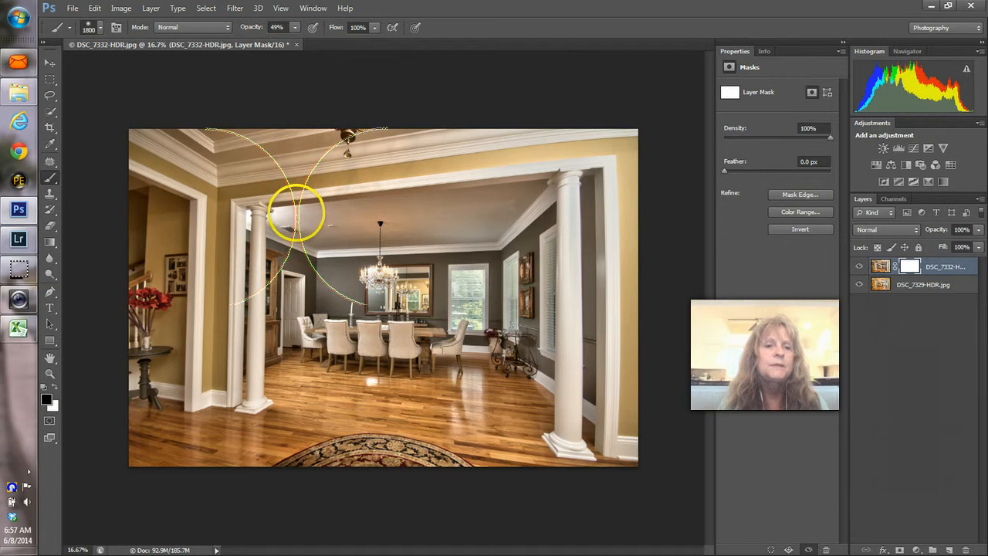
Step: Mask the left column's top with a 600 px brush, comparing exposures by toggling the top layer
key("bracketleft")
key("bracketleft")
key("bracketleft")
key("bracketleft")
key("bracketleft")
key("bracketleft")
key("bracketleft")
key("bracketleft")
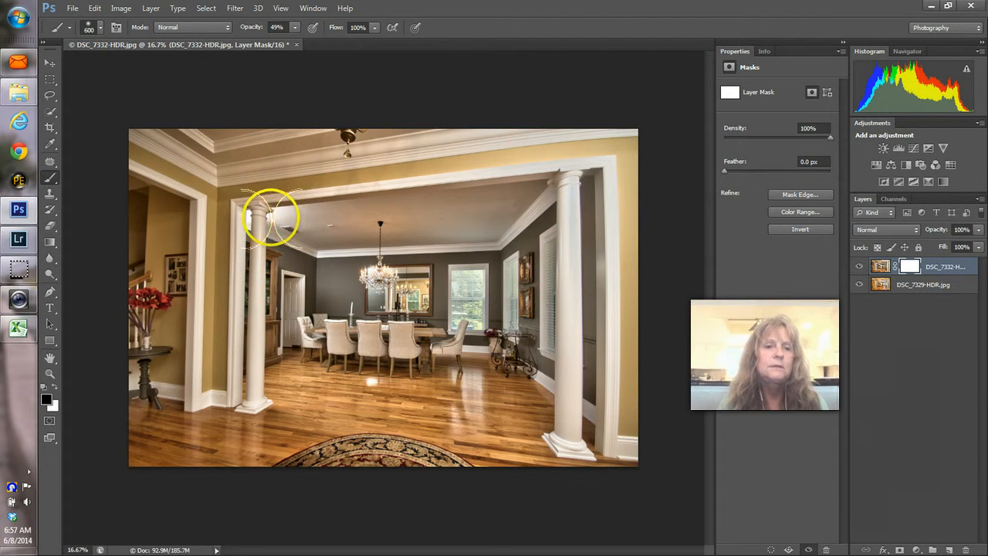
mouse_move(272, 216)
left_mouse_down()
mouse_move(308, 216)
mouse_move(258, 221)
mouse_move(246, 217)
mouse_move(260, 221)
mouse_move(251, 209)
mouse_move(246, 222)
left_mouse_up()
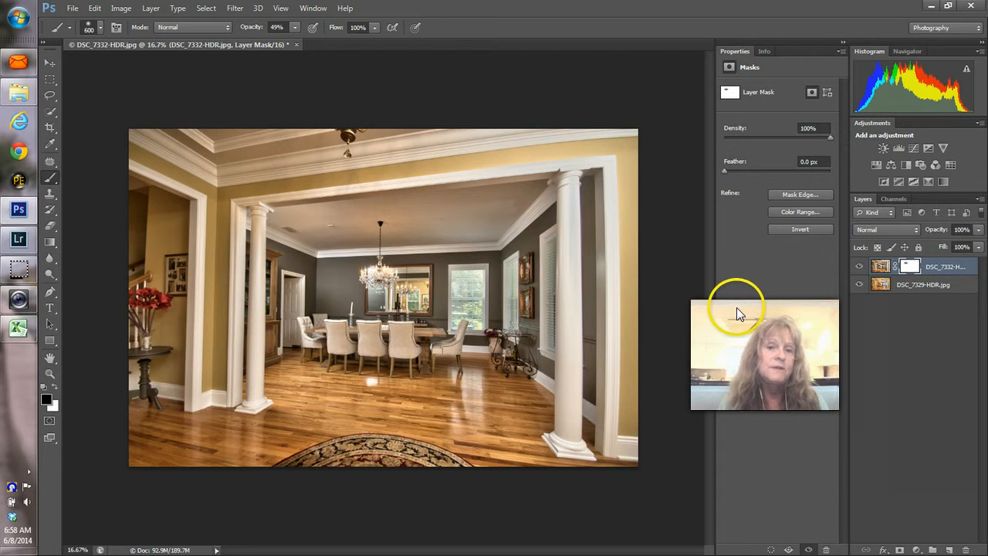
left_click(860, 267)
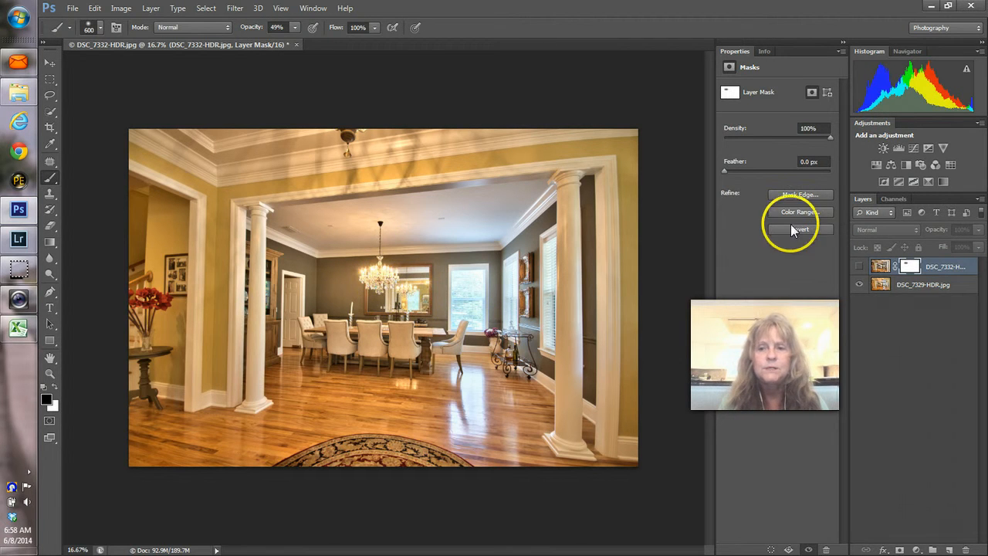
left_click(860, 267)
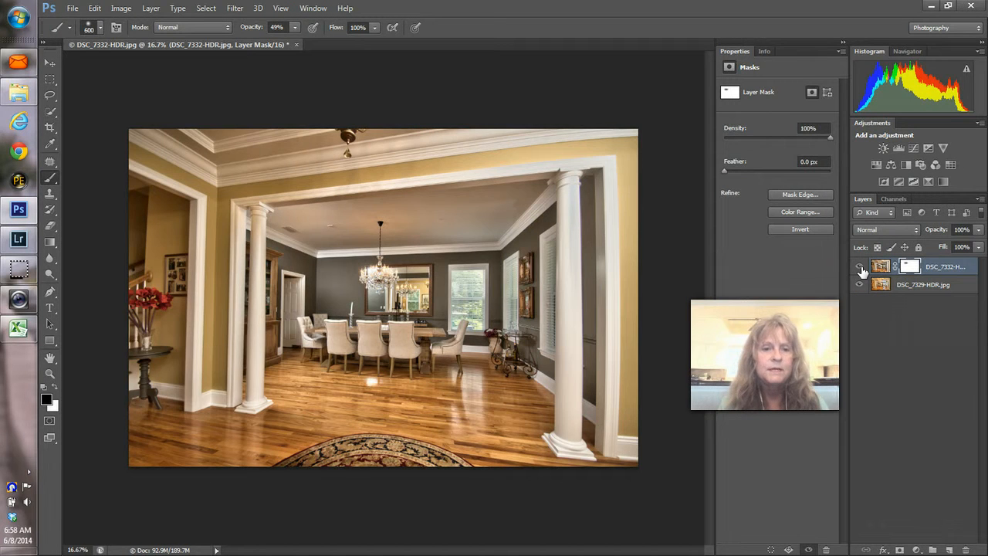
left_click(861, 267)
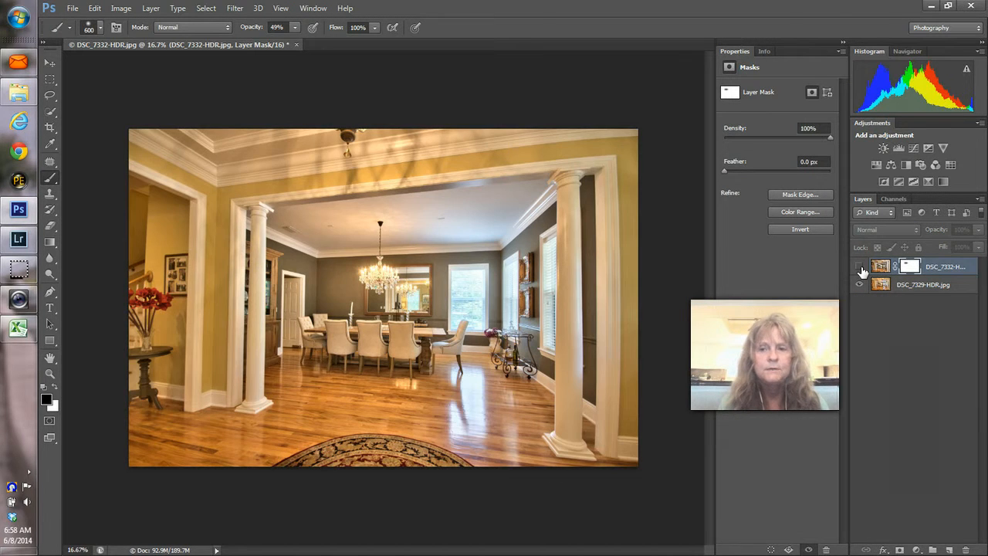
left_click(860, 267)
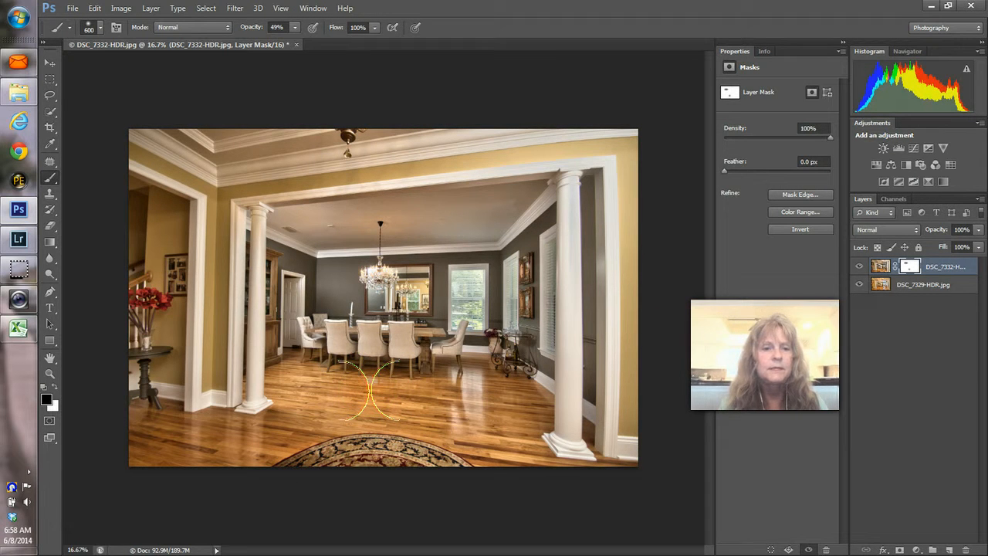
left_click(860, 267)
left_click(860, 267)
left_click(860, 267)
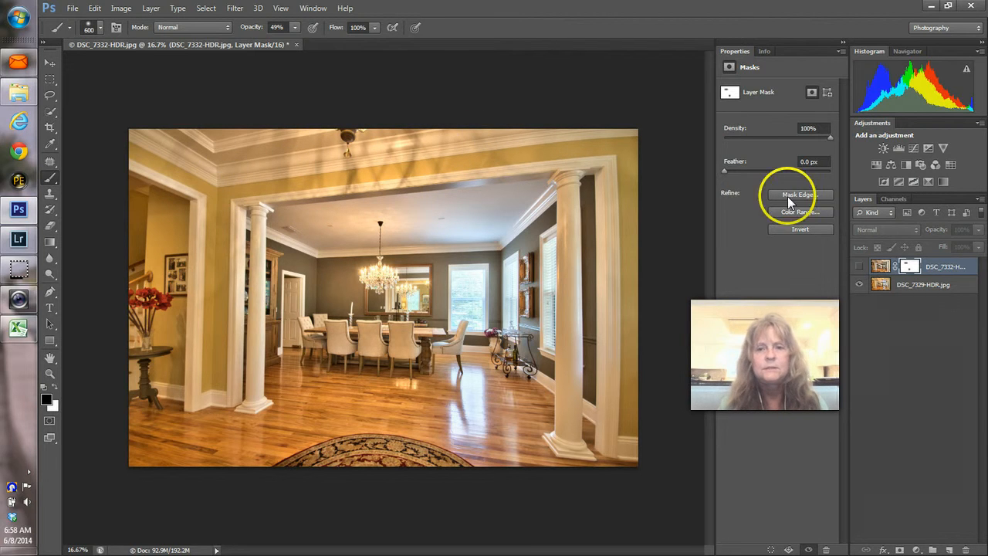
left_click(861, 268)
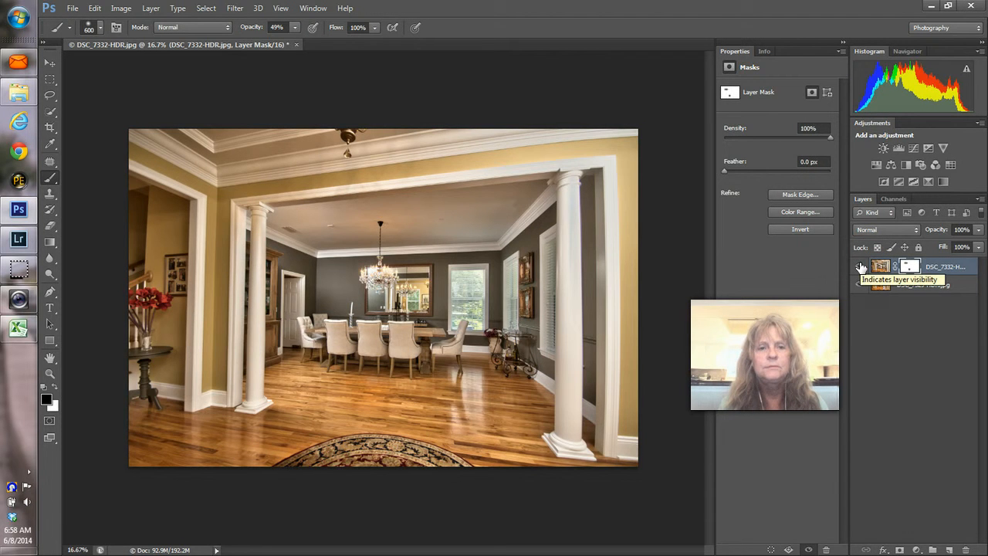
left_click(862, 267)
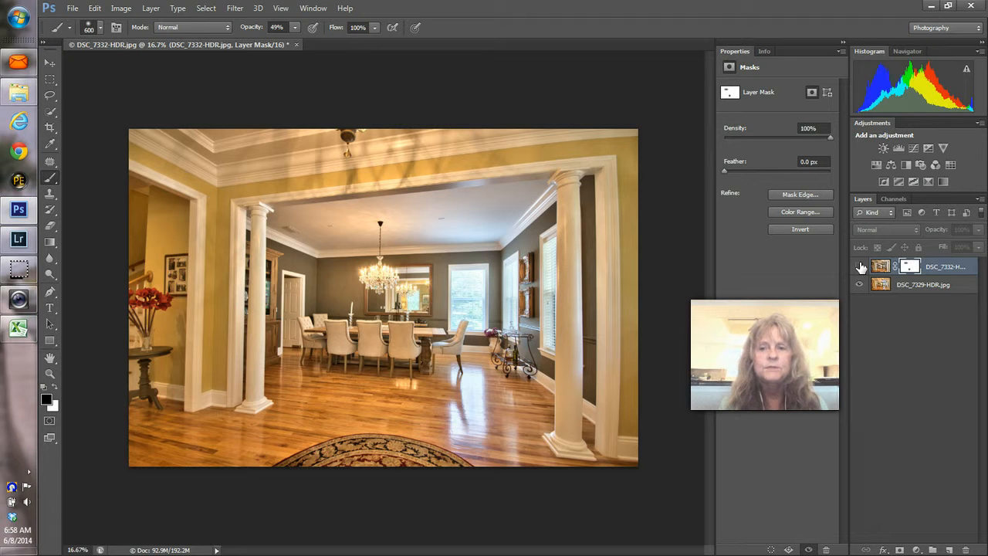
left_click(862, 268)
Step: Paint the upper-left ceiling into the DSC_7332-HDR mask with a 900 px brush
left_click(913, 266)
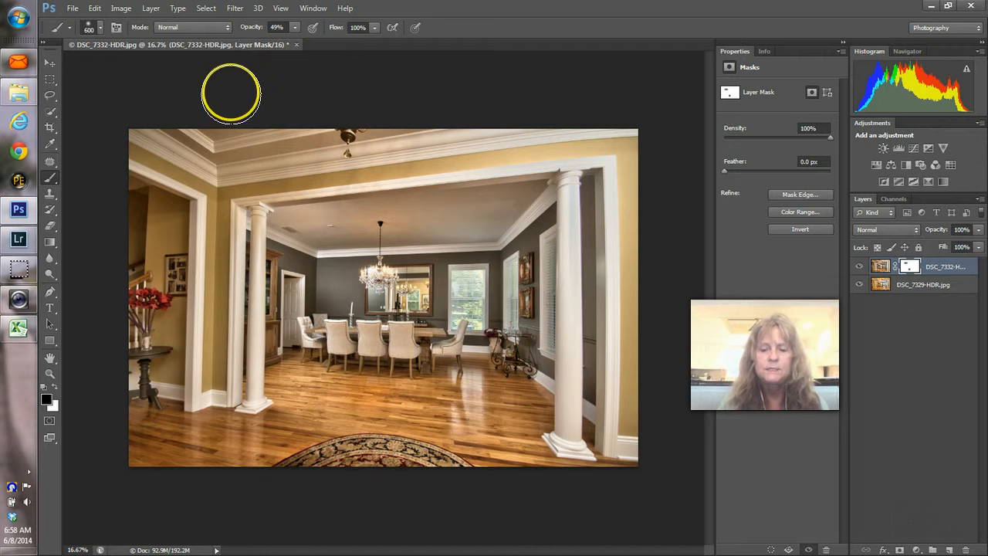
key("bracketright")
key("bracketright")
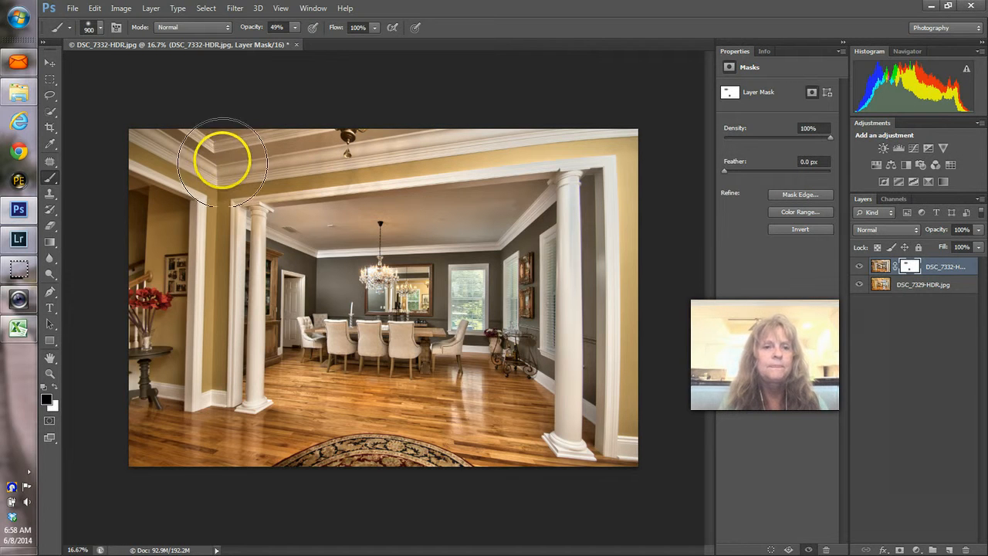
left_click(223, 169)
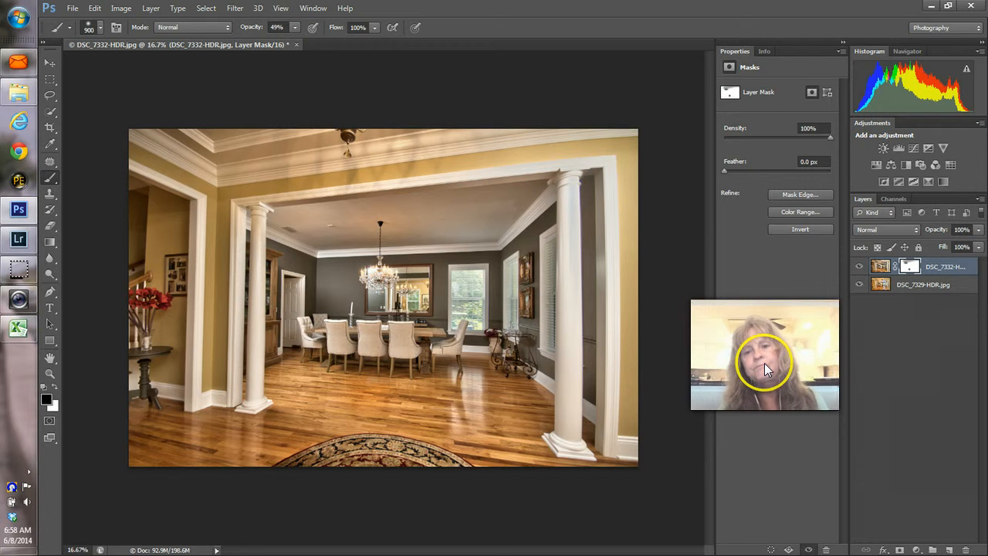
left_click(909, 286)
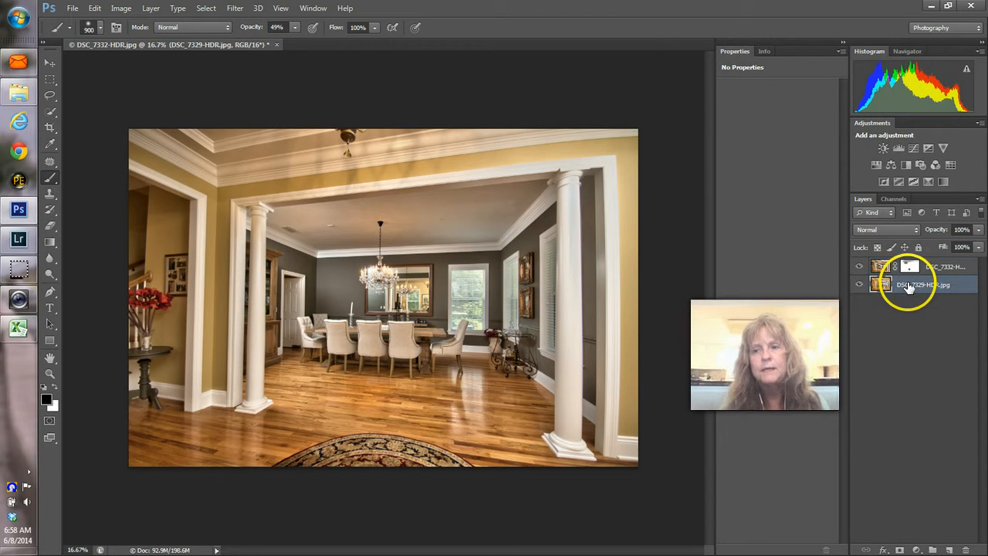
Step: Flatten to one Background layer and apply PTLens lens correction after comparing its preview
right_click(905, 287)
left_click(705, 429)
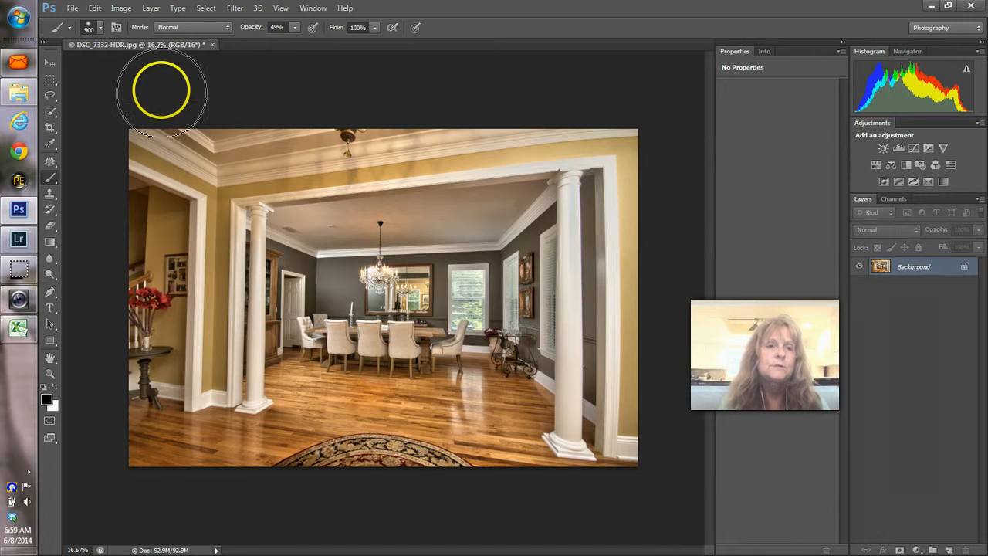
left_click(235, 10)
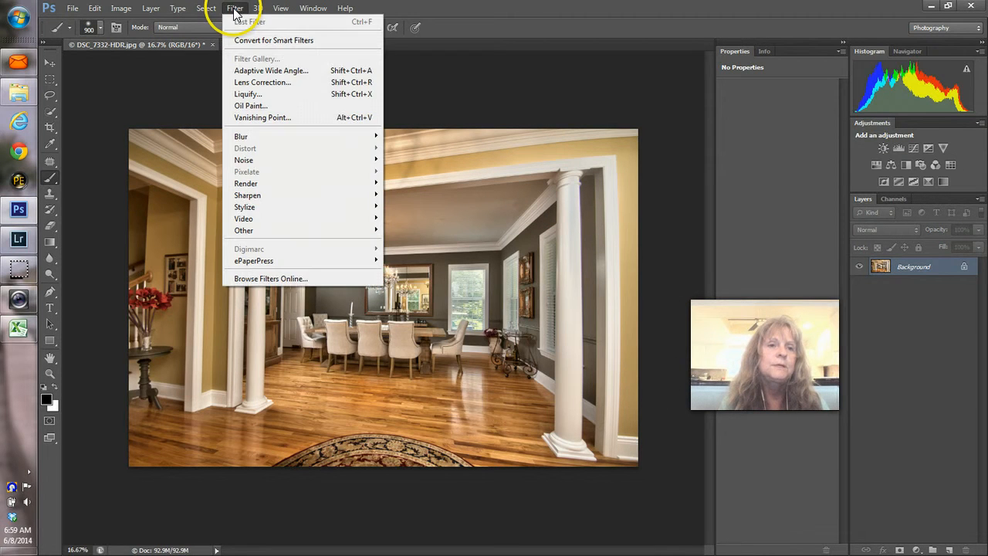
mouse_move(254, 260)
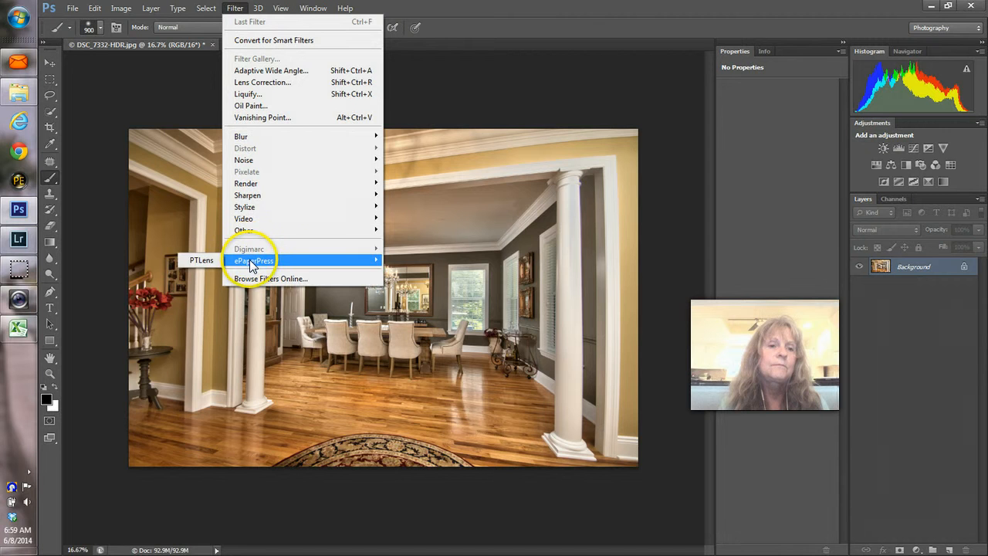
left_click(214, 262)
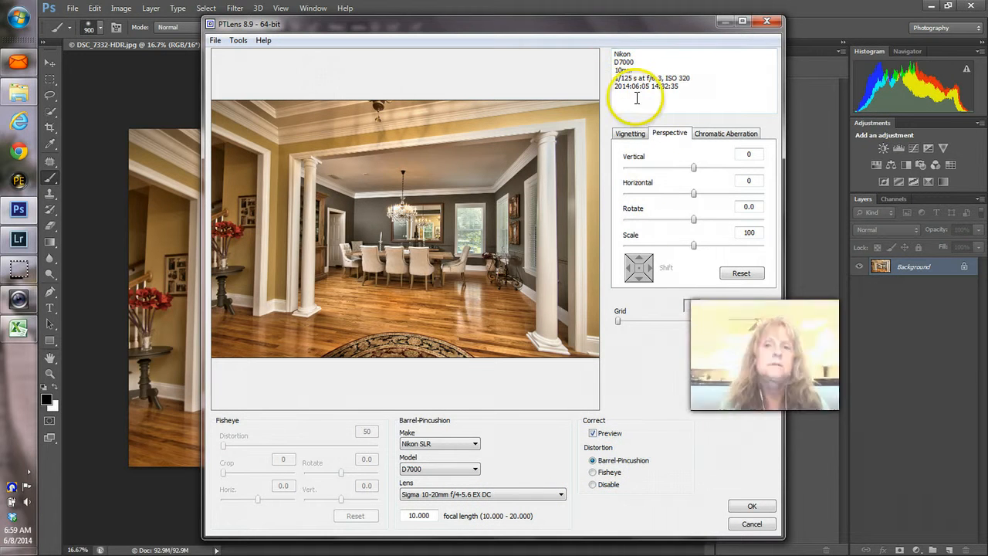
left_click(413, 246)
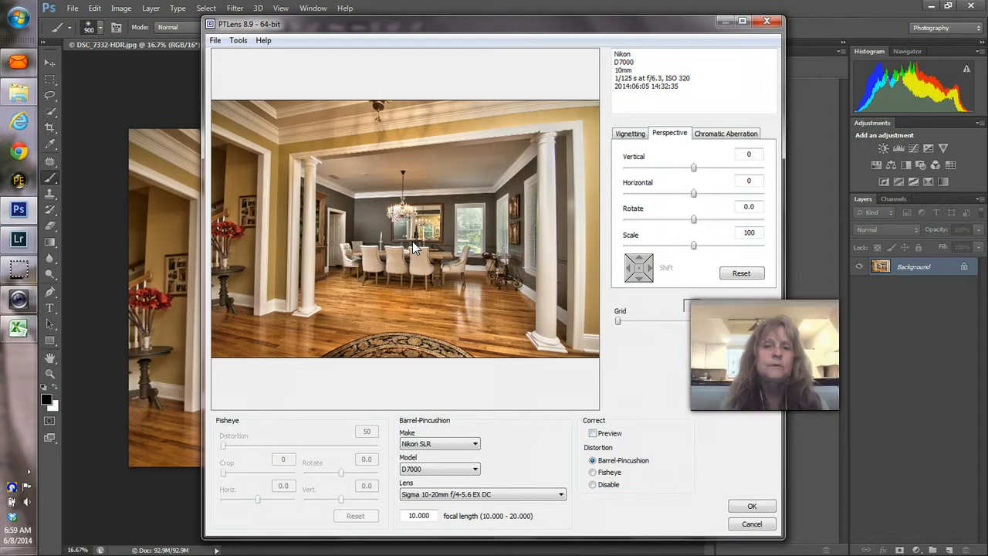
left_click(412, 242)
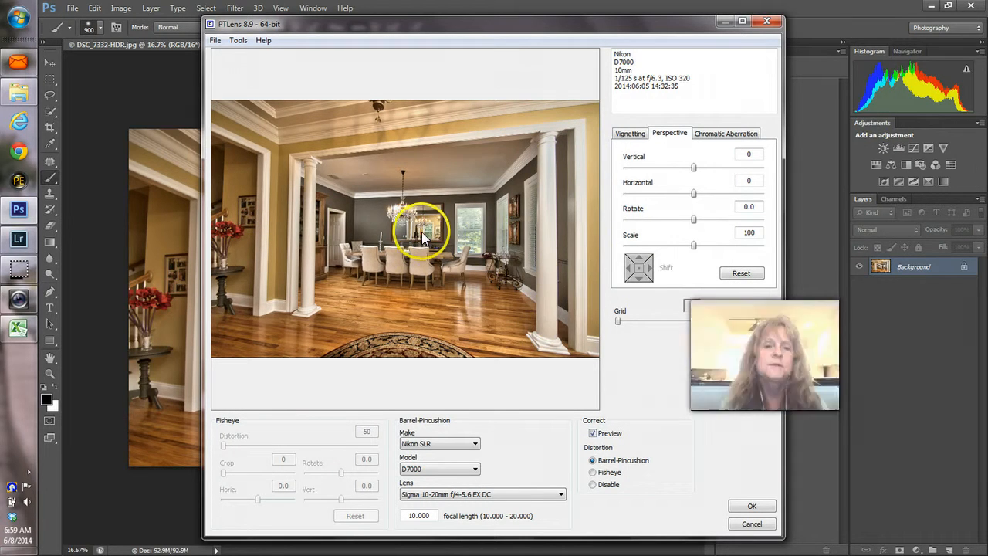
left_click(420, 237)
left_click(421, 237)
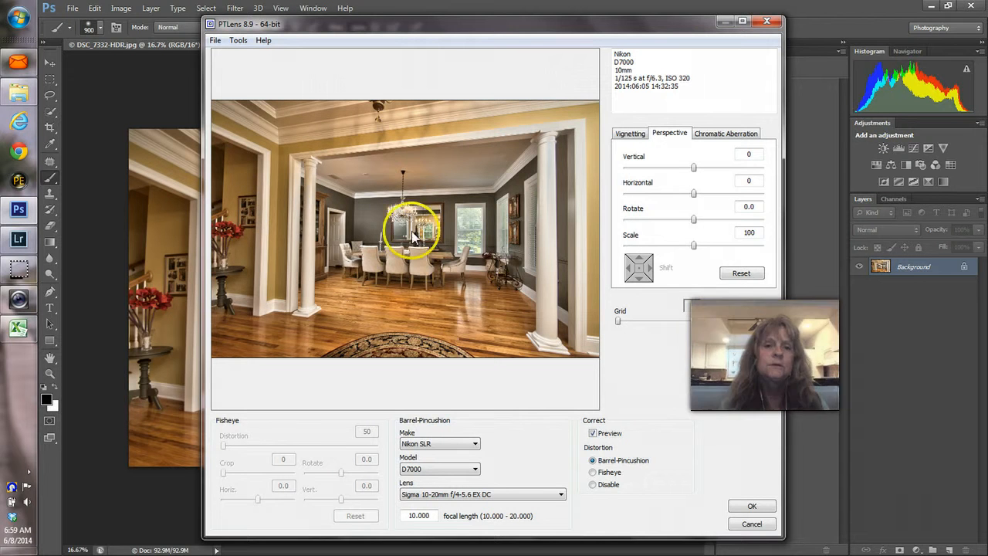
left_click(752, 507)
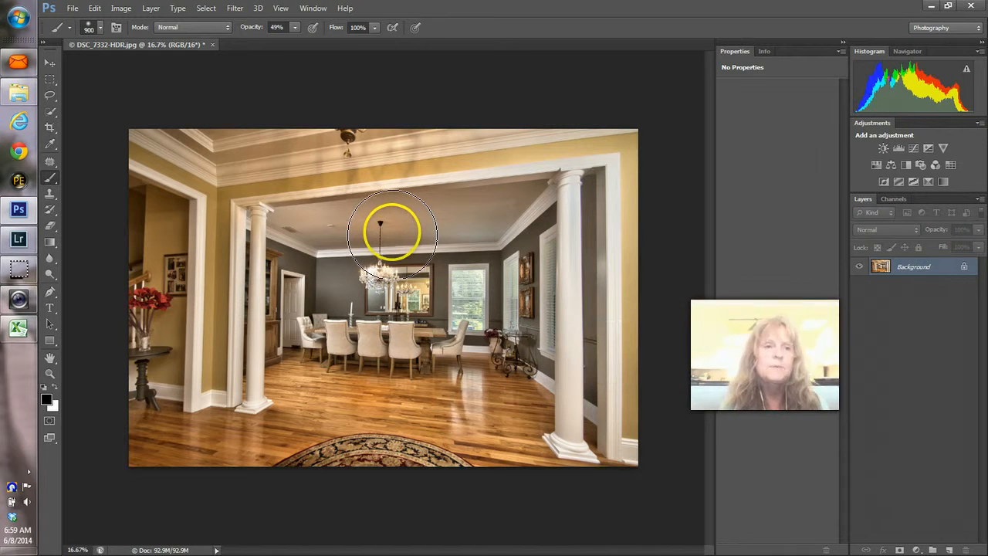
Step: Save and close the corrected image, then apply the Auto Lens Correction preset in Lightroom
key("ctrl+w")
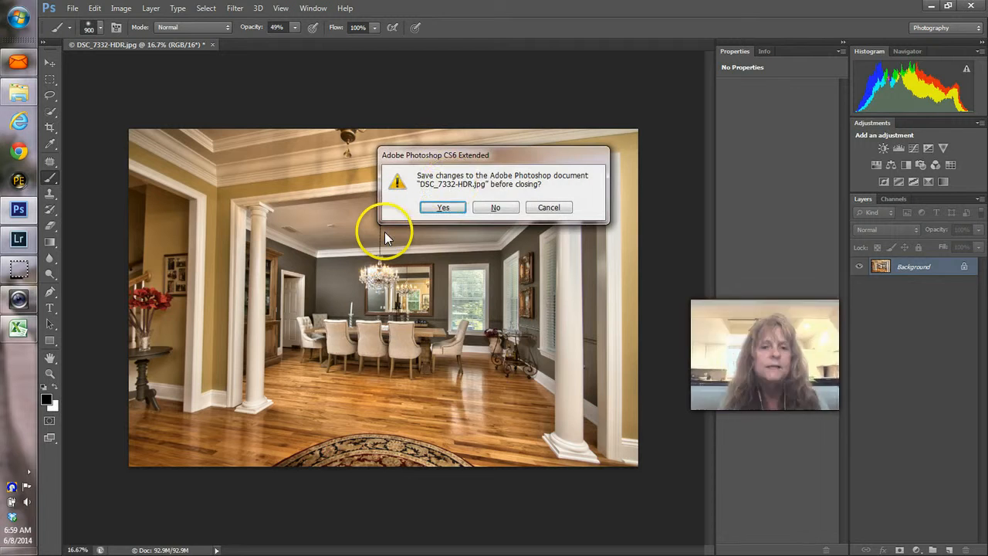
left_click(445, 207)
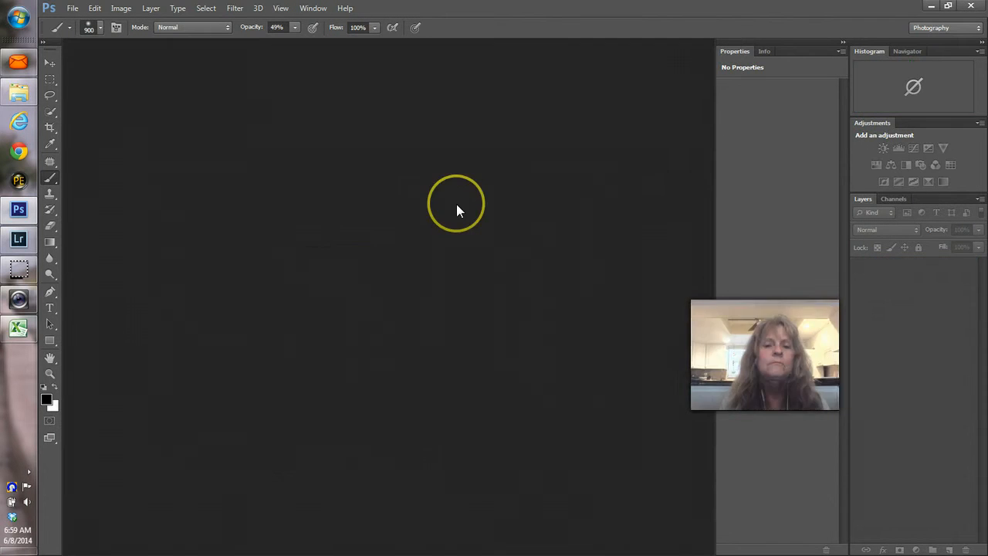
left_click(450, 207)
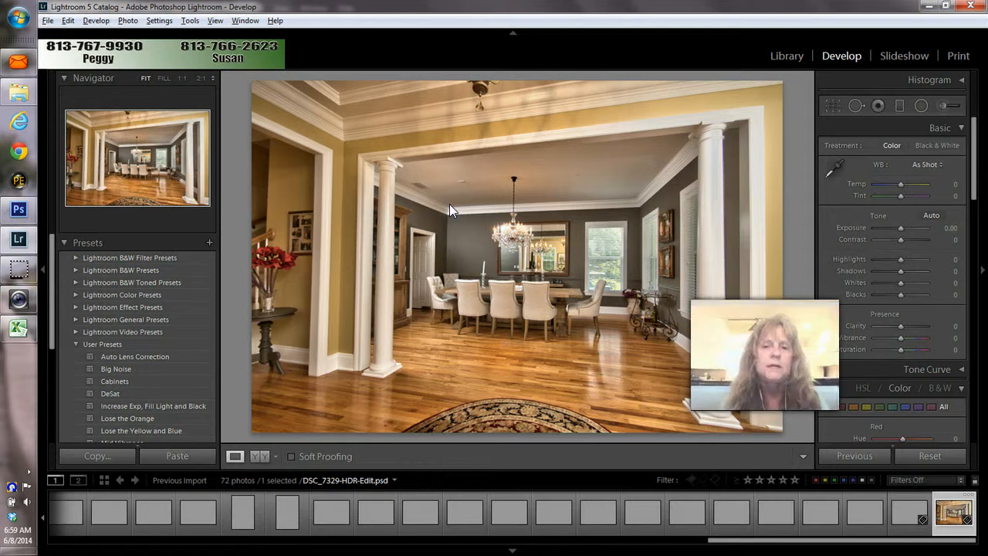
left_click(474, 222)
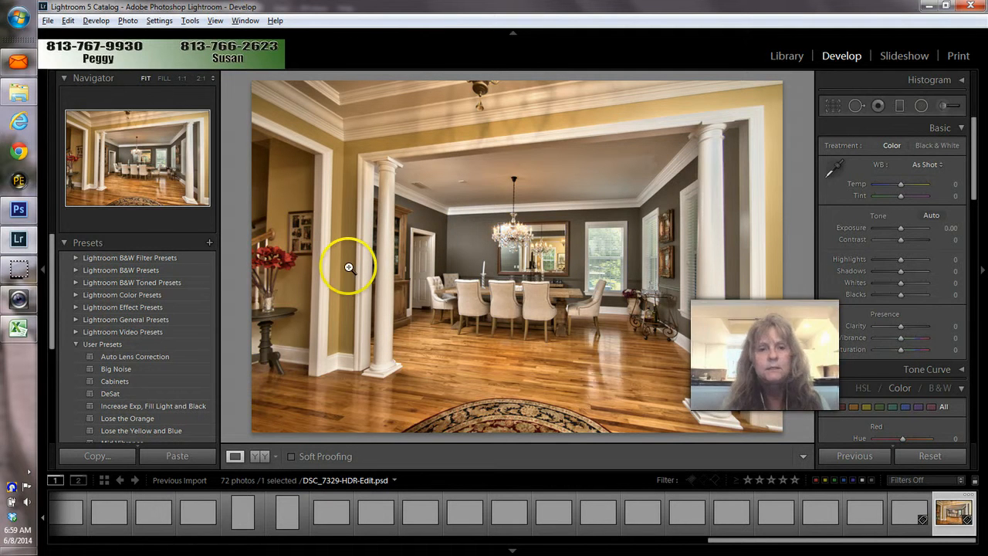
left_click(157, 356)
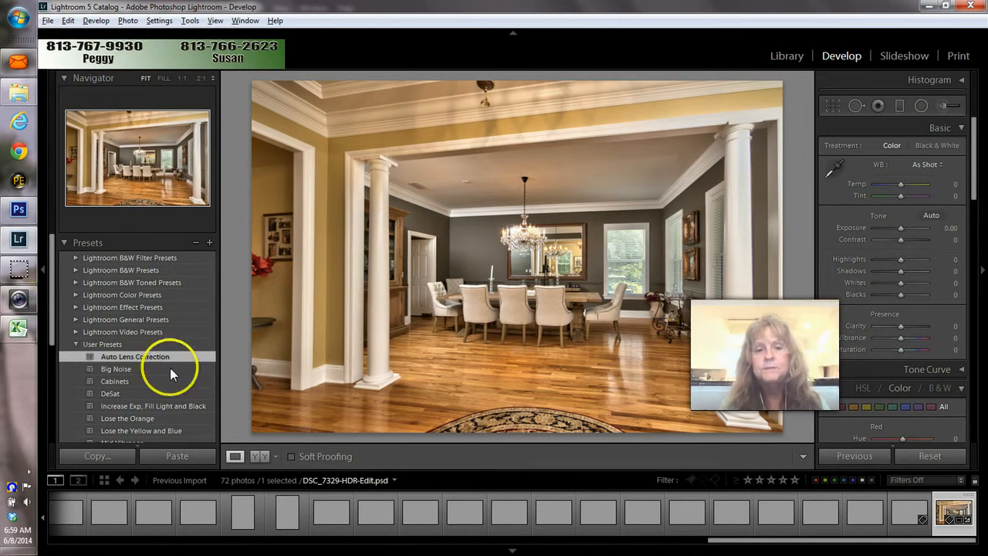
Step: Remove the original DSC_7329-HDR photos from the catalog only, keeping the files on disk
left_click_drag(772, 538, 155, 512)
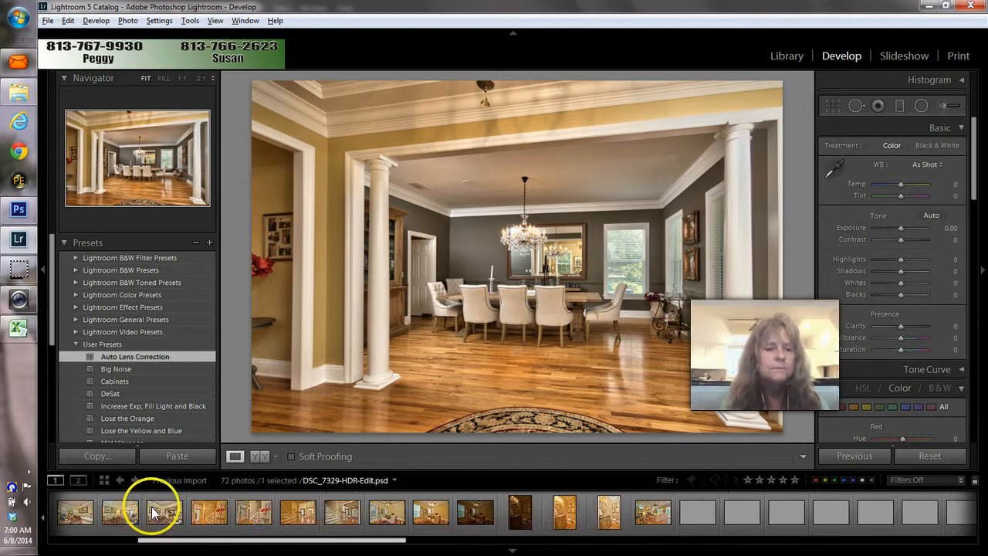
left_click(61, 519)
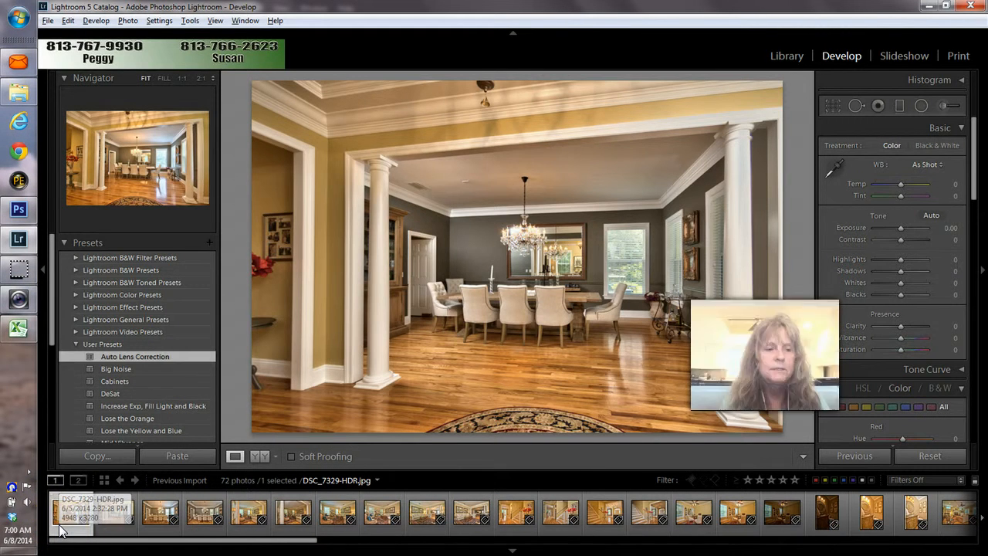
key("Delete")
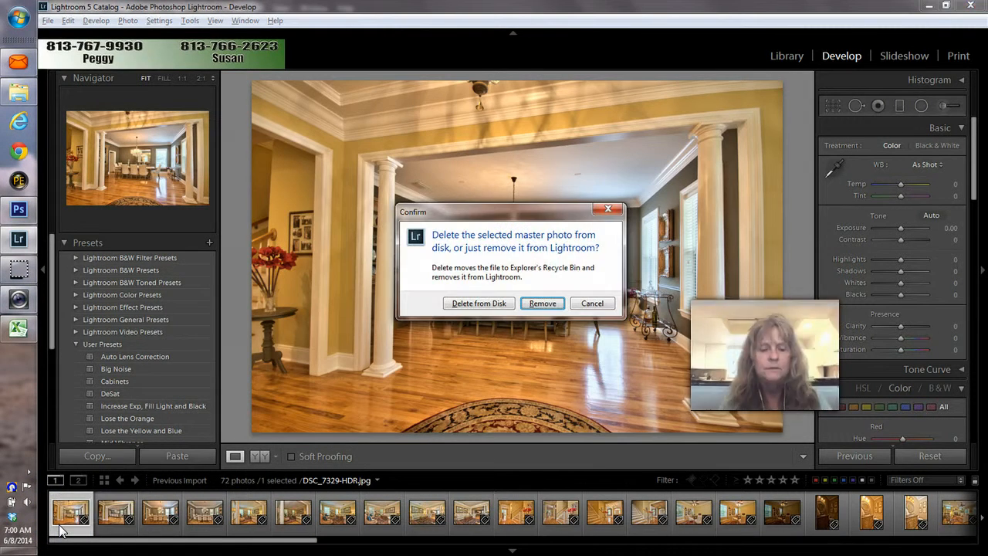
key("Return")
key("Delete")
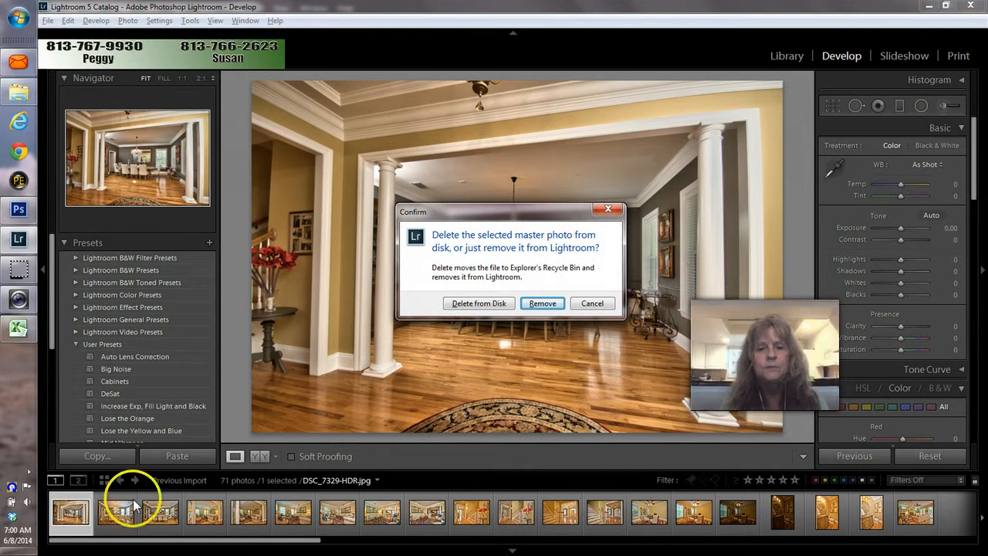
left_click(534, 305)
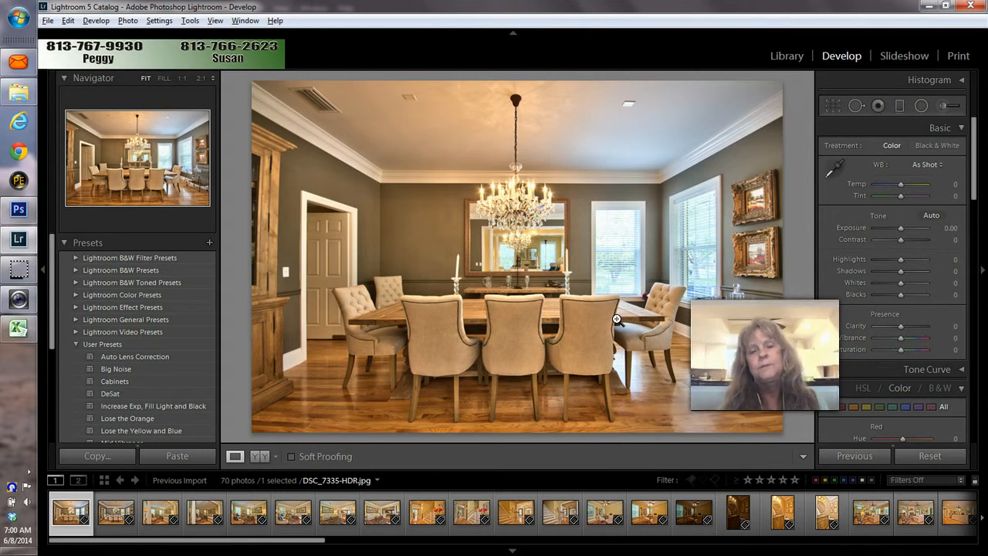
Step: Alternate between the brighter DSC_7335 and darker DSC_7338 shots, then add DSC_7338 to the selection
key("Right")
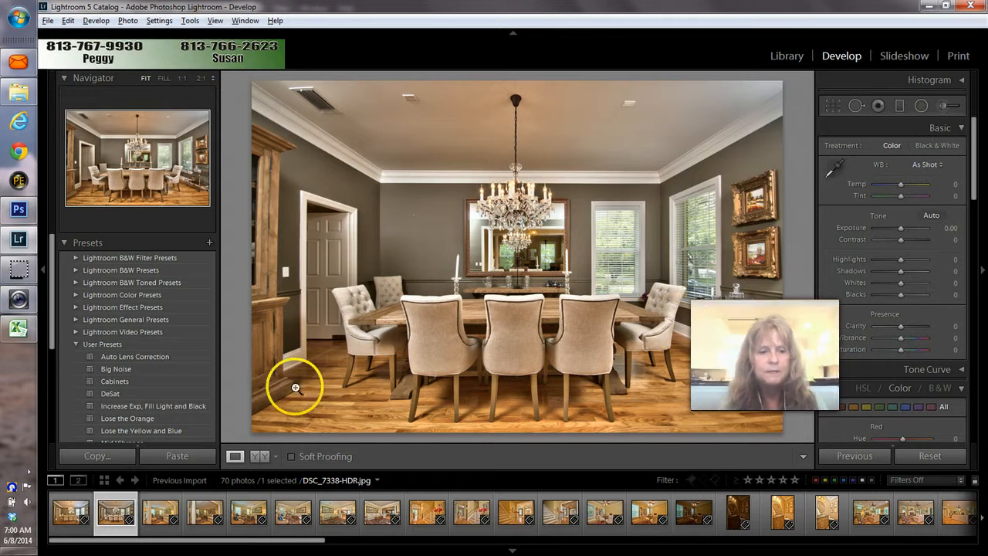
left_click(67, 511)
key("Right")
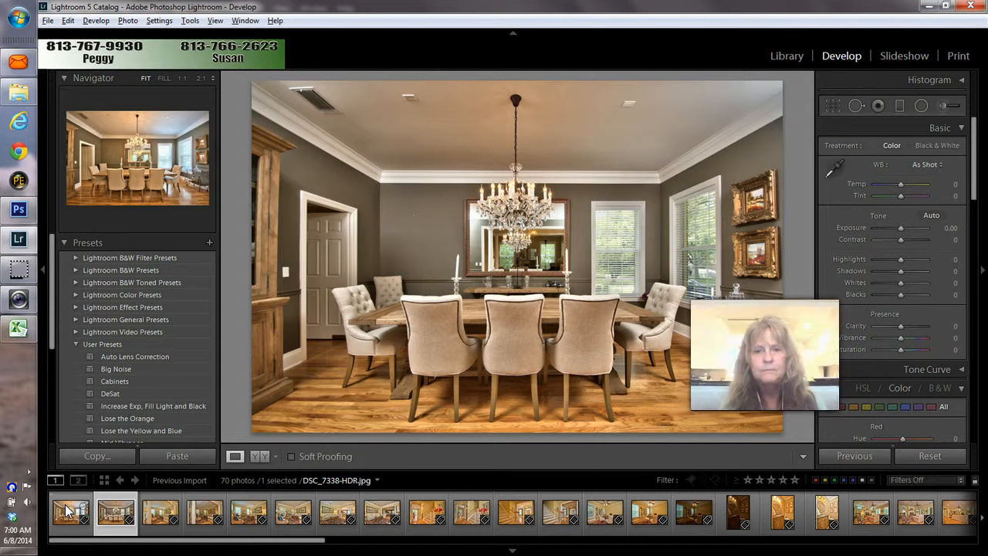
left_click(67, 511)
key("Right")
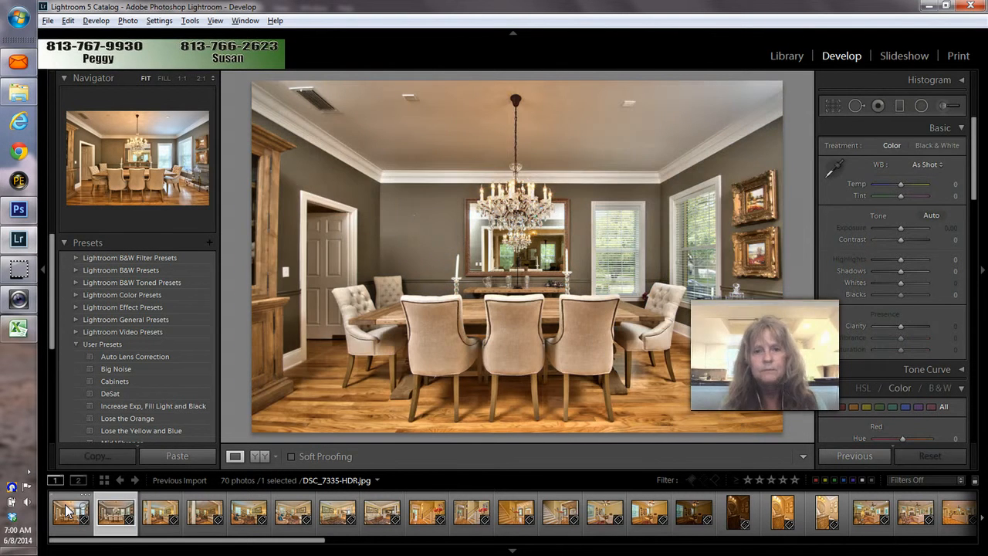
left_click(66, 510)
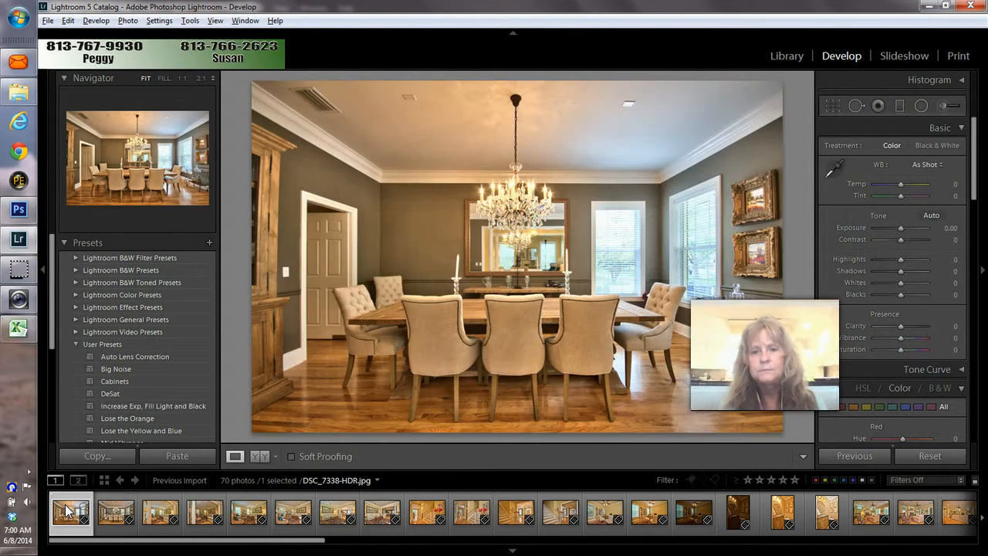
key("Right")
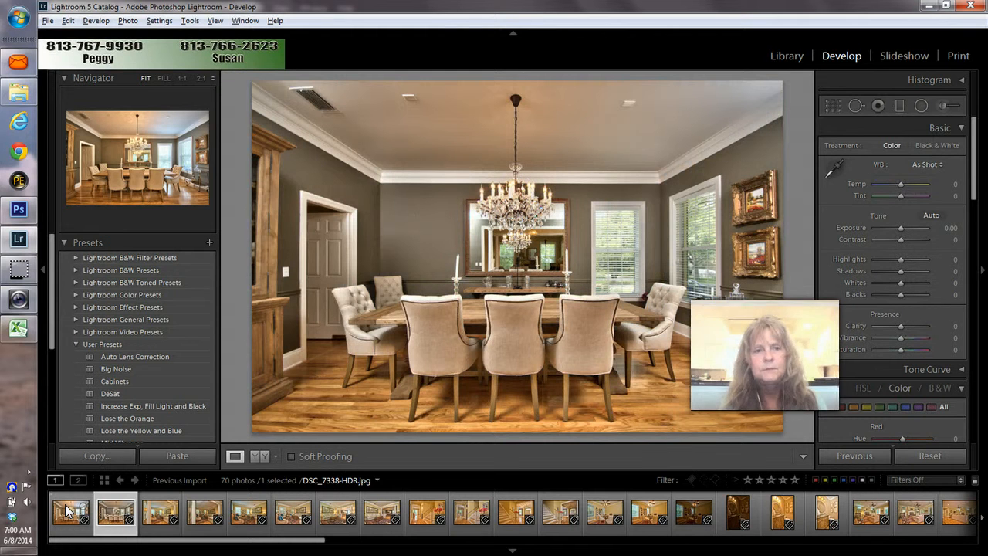
left_click(66, 511)
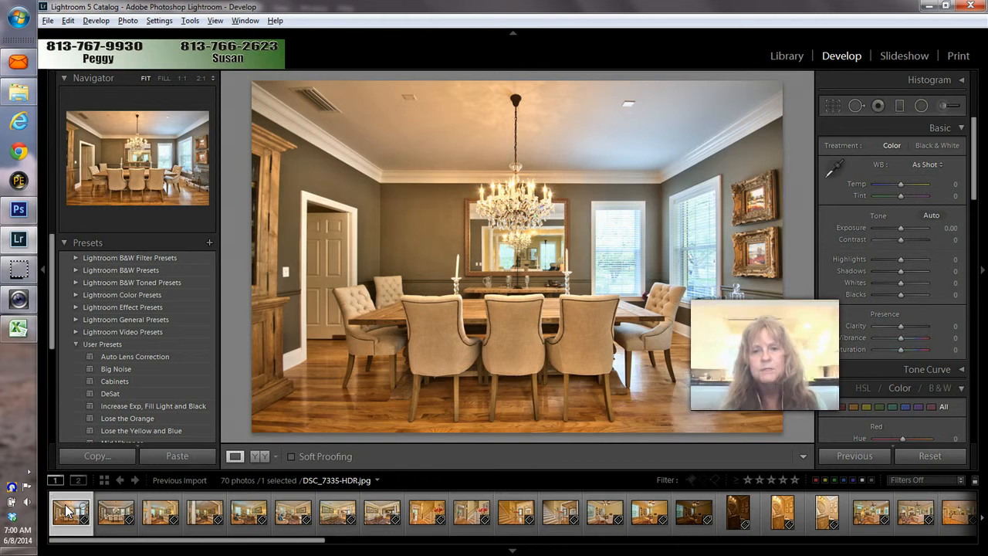
key("Right")
left_click(67, 510)
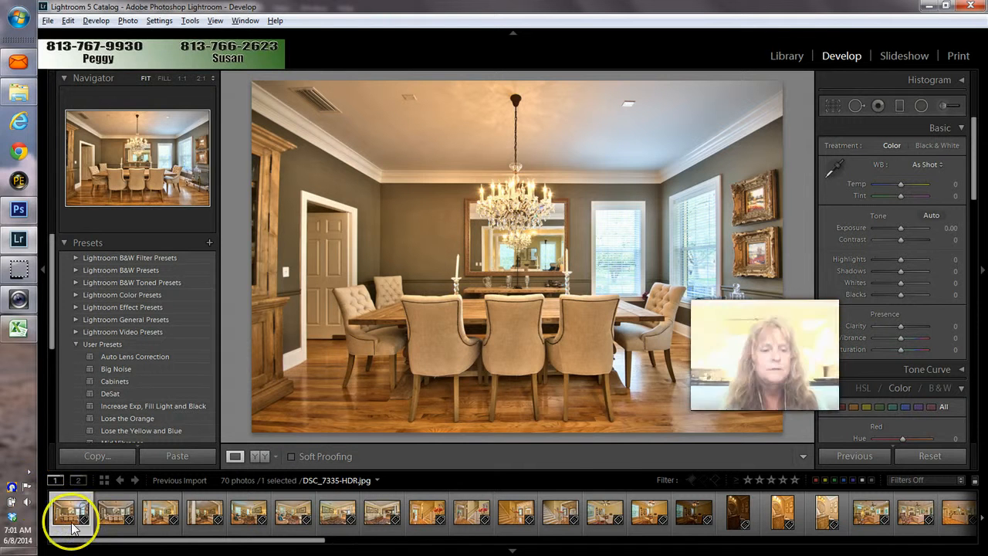
left_click(114, 526, "ctrl")
Step: Open DSC_7335-HDR and DSC_7338-HDR as layers of one Photoshop document via Edit In
right_click(113, 532)
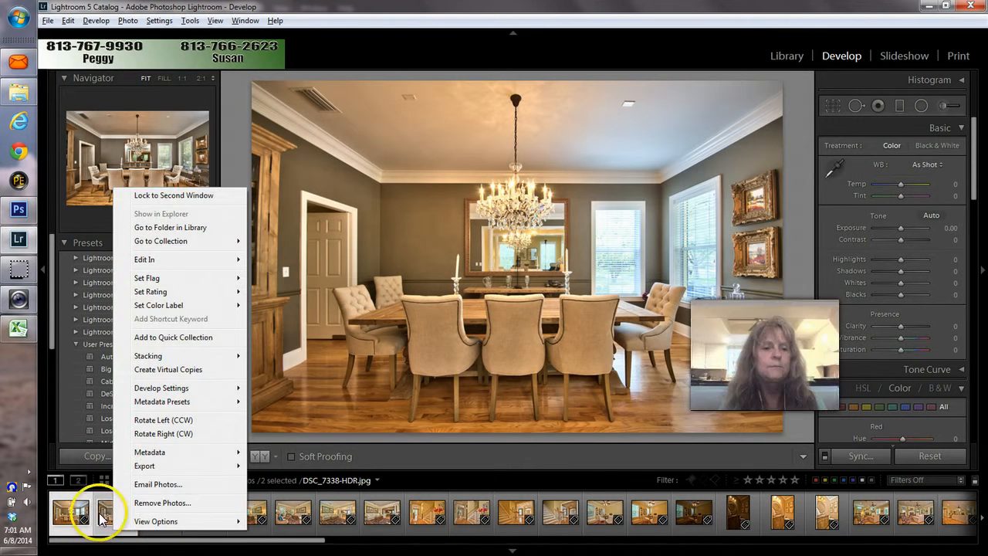
mouse_move(138, 258)
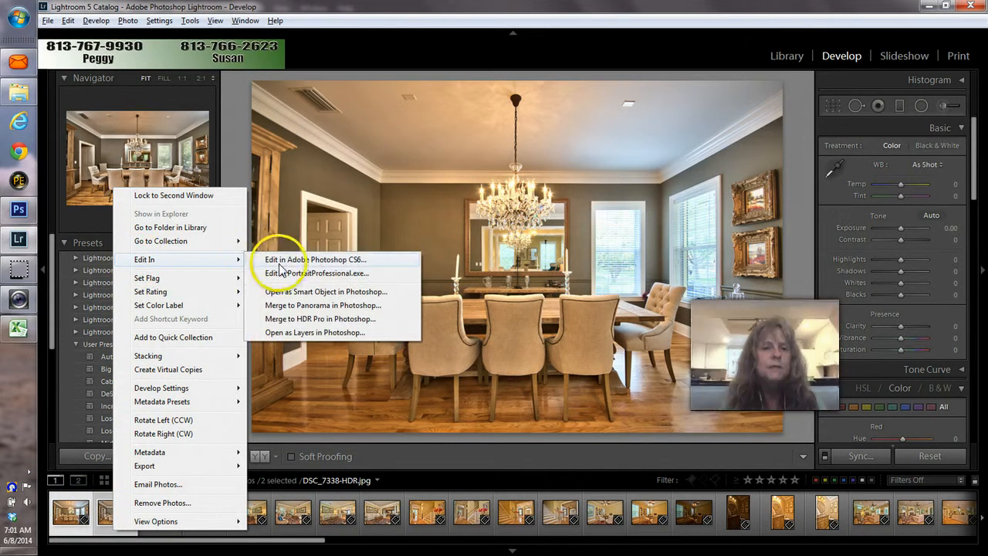
left_click(309, 335)
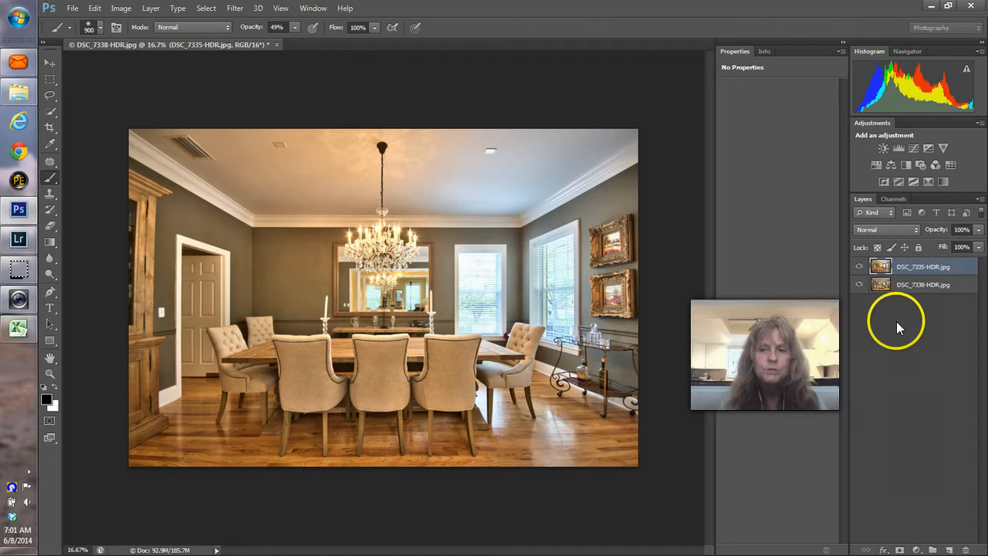
Step: Move DSC_7335 below DSC_7338 and add a white layer mask to DSC_7338
left_click_drag(908, 264, 906, 296)
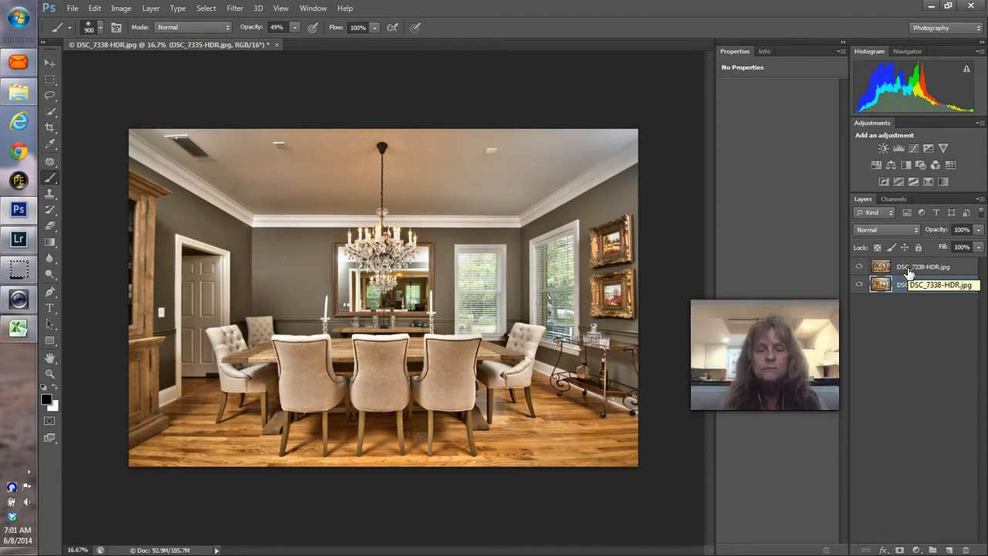
left_click(909, 270)
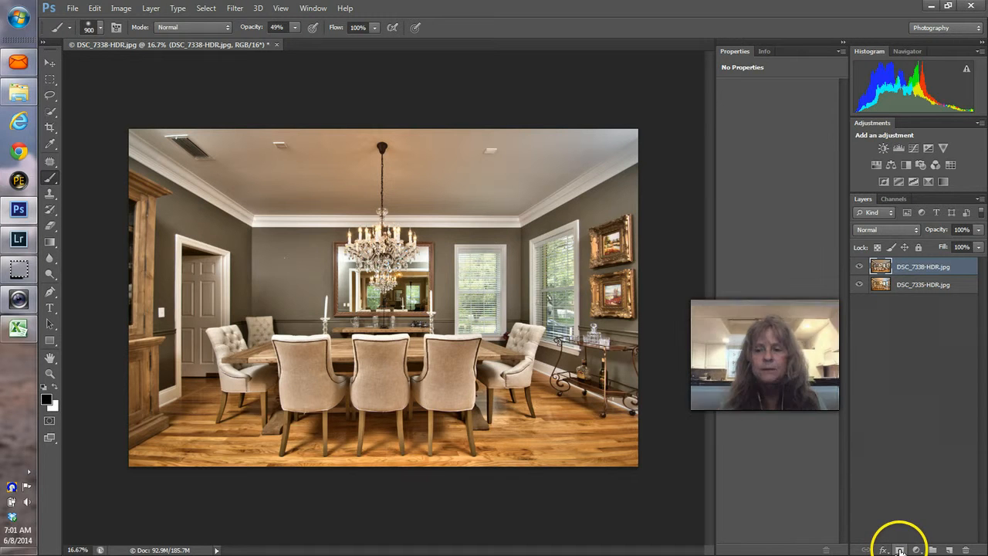
left_click(901, 550)
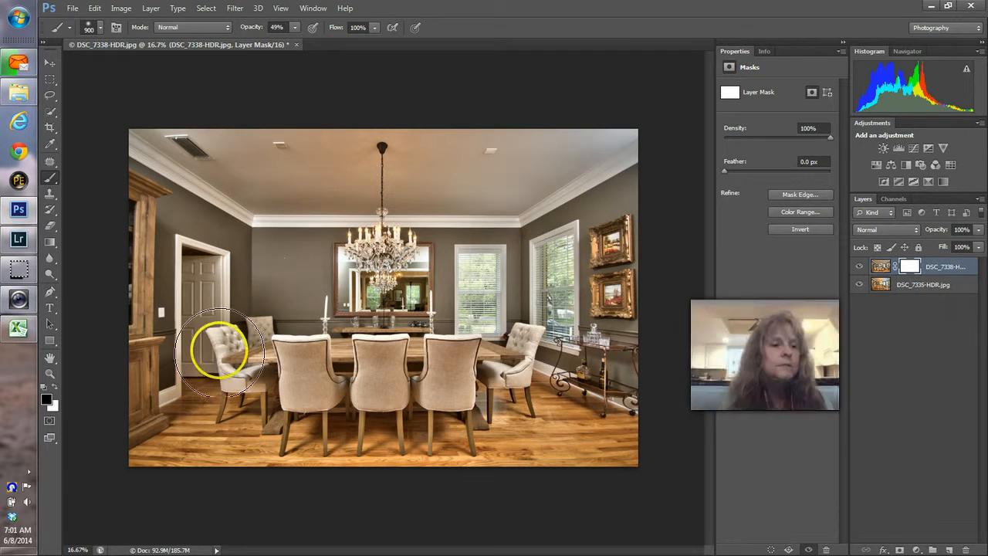
Step: Zoom in on the chandelier and toggle the top layer to compare the two exposures
left_click(50, 373)
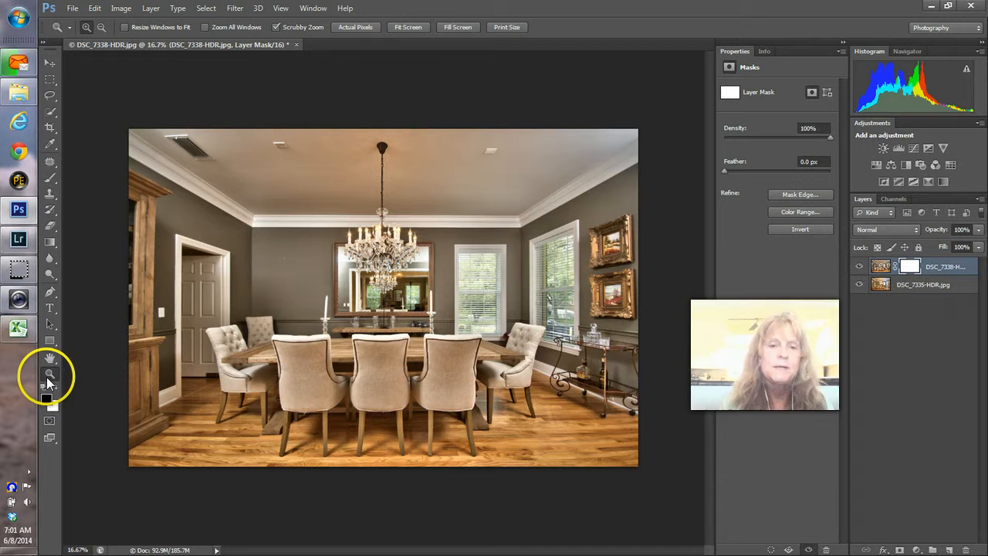
left_click(410, 287)
left_click(410, 286)
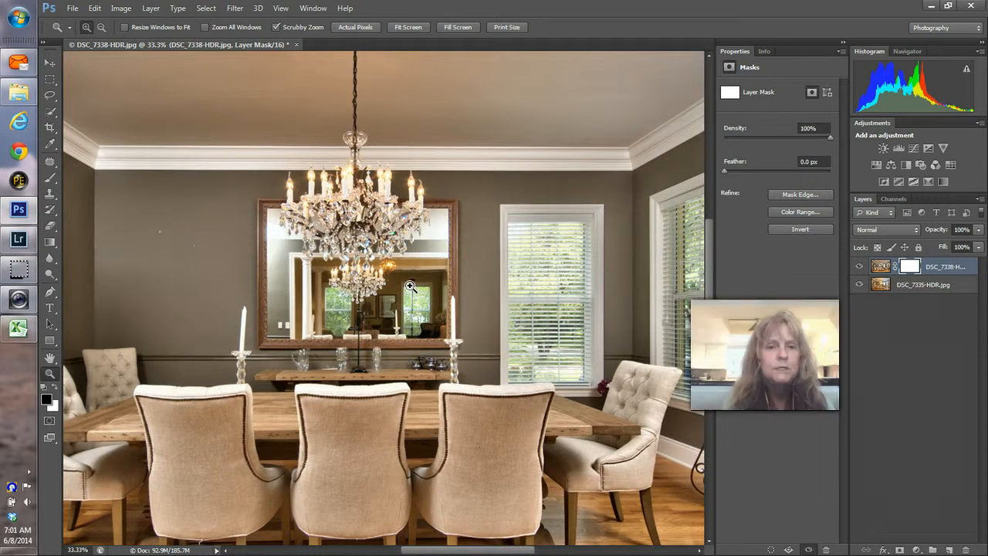
left_click(338, 220)
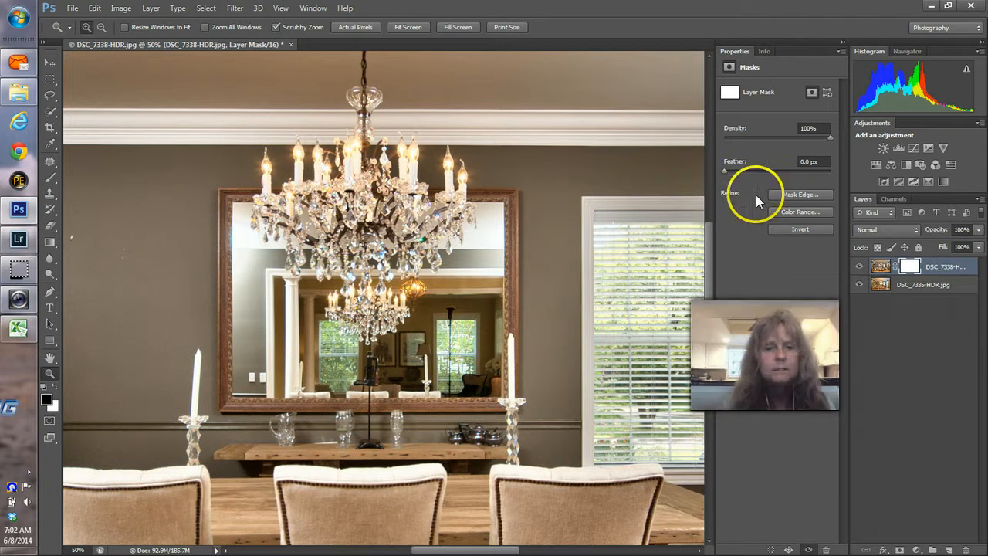
left_click(860, 266)
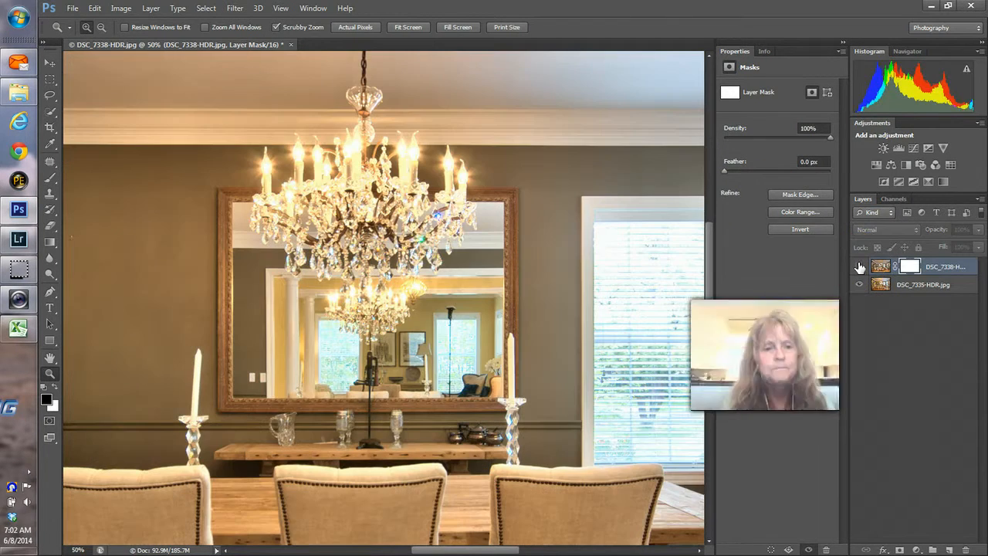
left_click(859, 266)
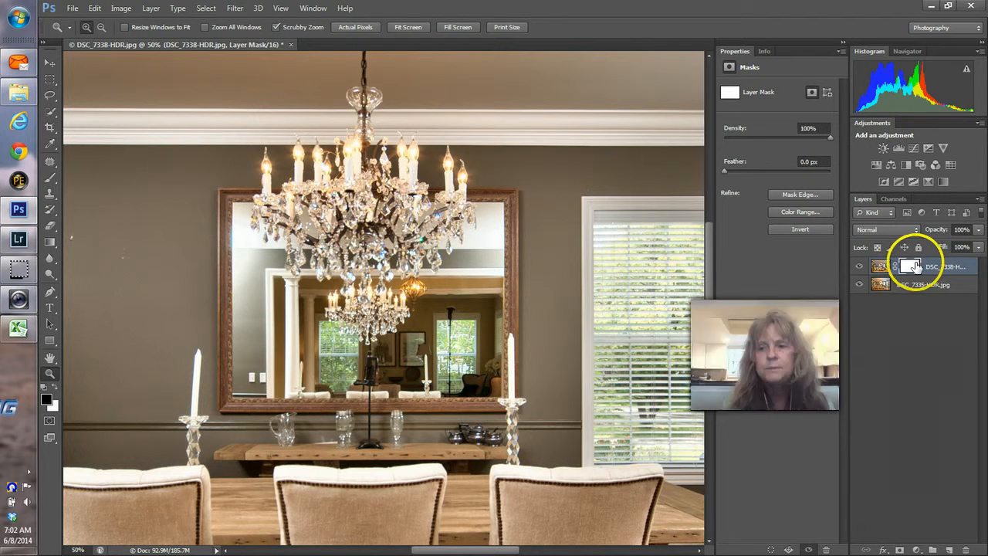
Step: Paint black on DSC_7338's mask over the chandelier with a 250 brush, checking by toggling the layer
left_click(50, 179)
key("bracketleft")
key("bracketleft")
key("bracketleft")
key("bracketleft")
key("bracketleft")
key("bracketleft")
key("bracketleft")
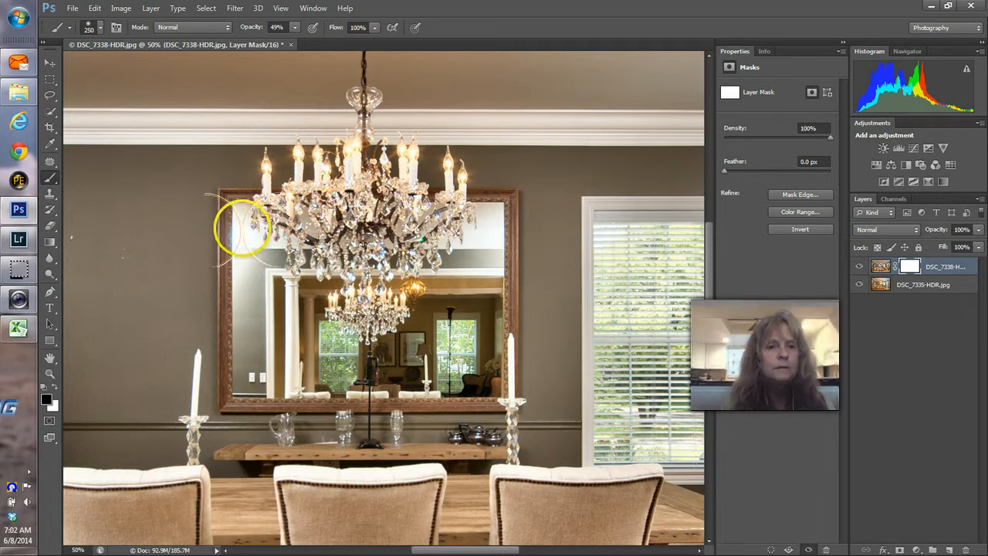
mouse_move(247, 230)
left_mouse_down()
mouse_move(243, 353)
mouse_move(269, 244)
mouse_move(248, 281)
mouse_move(243, 393)
mouse_move(452, 265)
mouse_move(495, 213)
mouse_move(481, 256)
mouse_move(485, 227)
mouse_move(453, 265)
mouse_move(474, 254)
mouse_move(486, 221)
mouse_move(479, 261)
left_mouse_up()
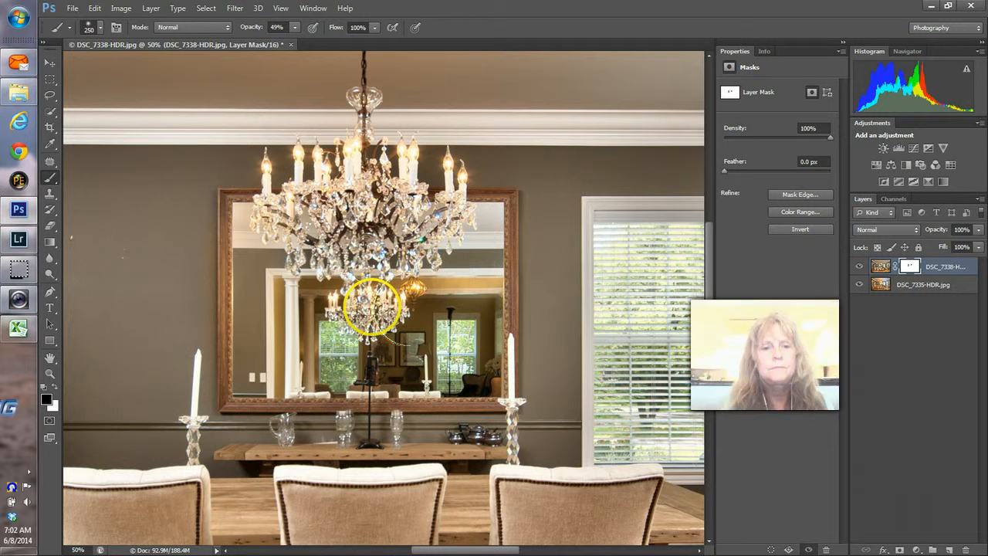
left_click(859, 266)
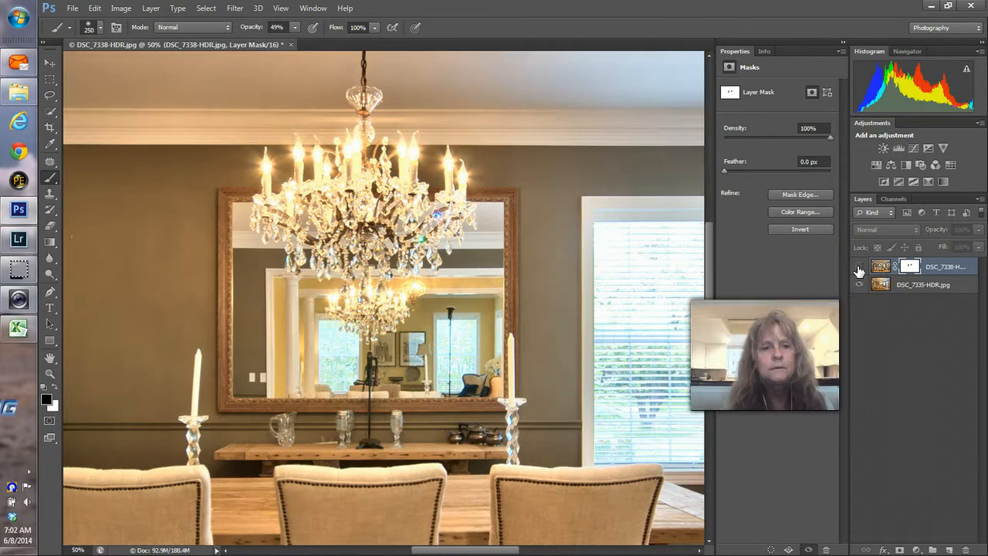
left_click(859, 266)
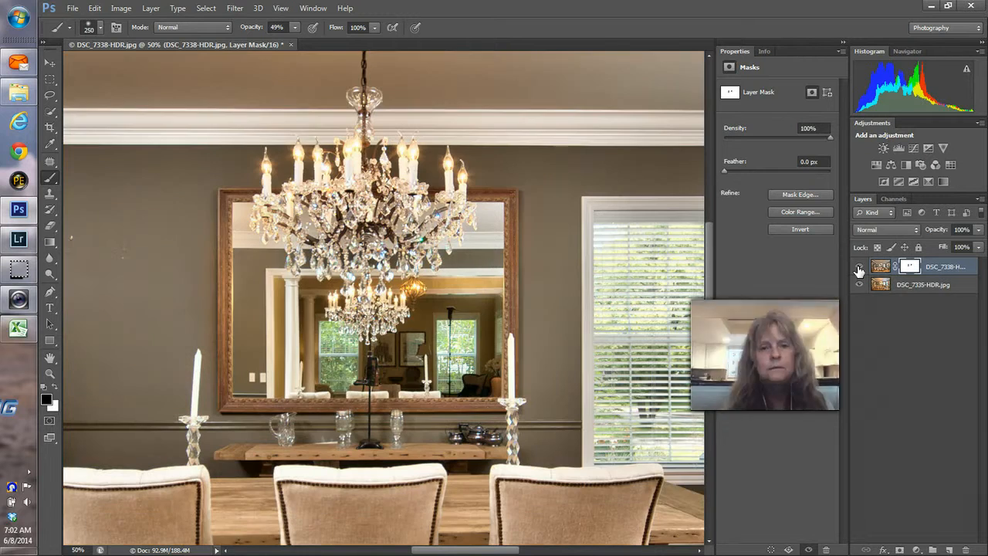
left_click(860, 267)
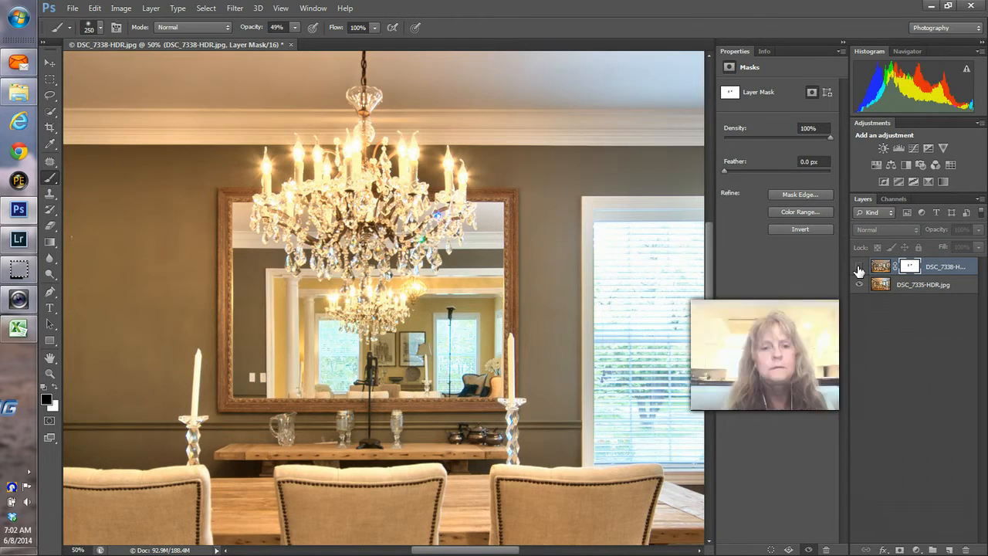
left_click(860, 267)
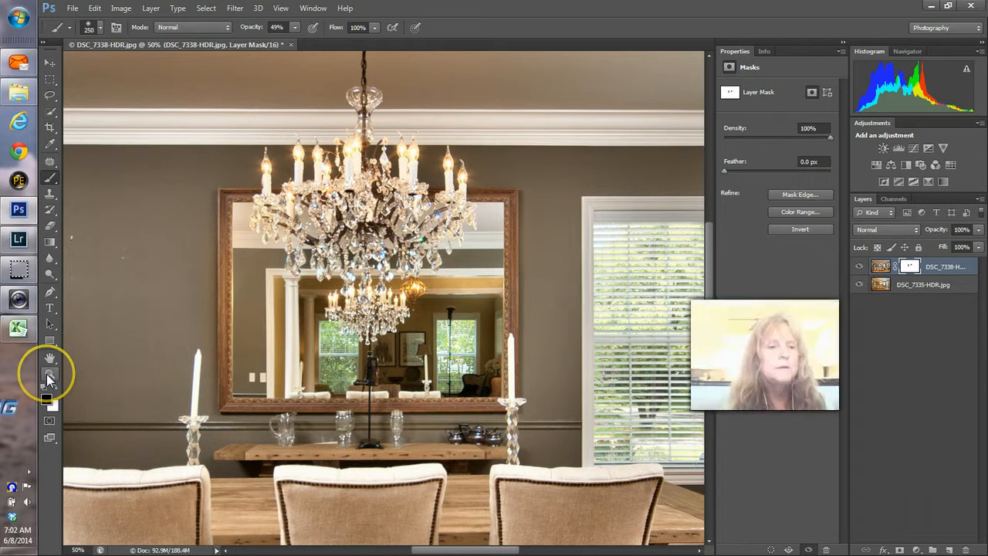
Step: Fit the photo on screen and toggle the top layer repeatedly to check the blend
left_click(50, 373)
left_click(414, 28)
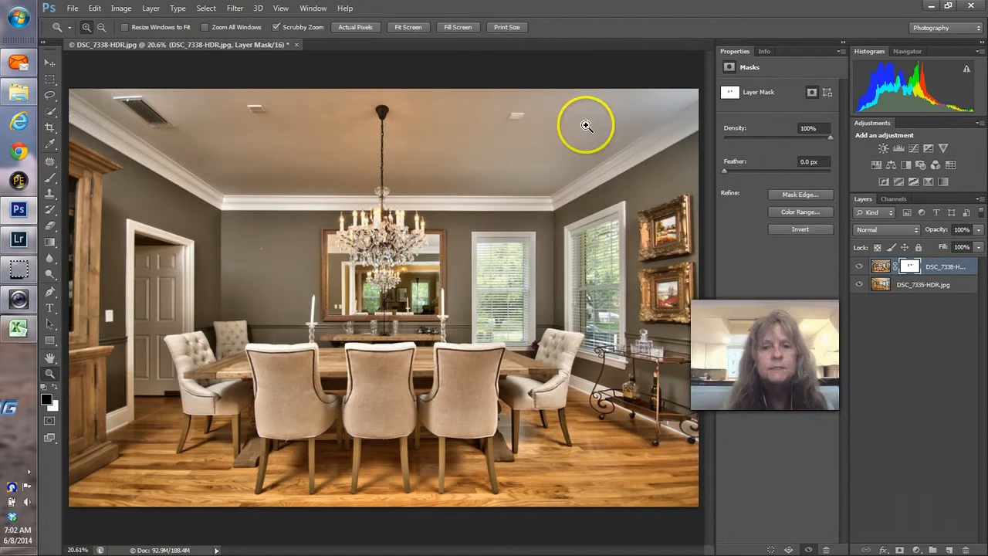
left_click(860, 267)
left_click(860, 267)
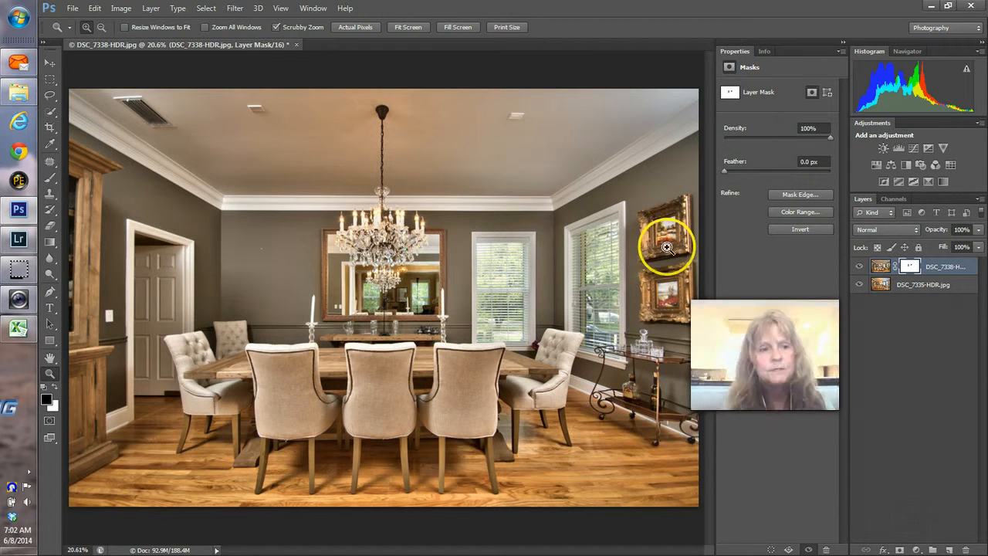
left_click(860, 267)
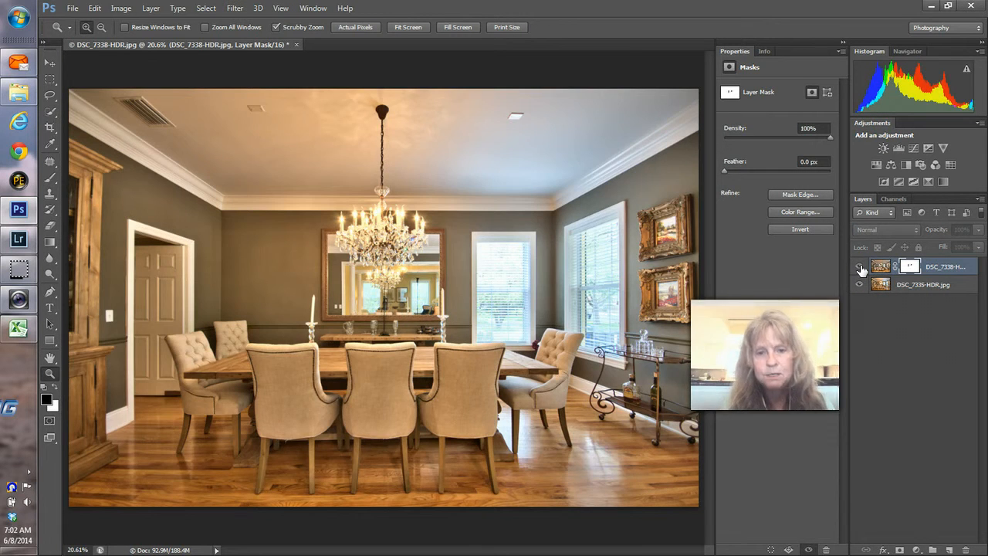
left_click(861, 267)
left_click(861, 268)
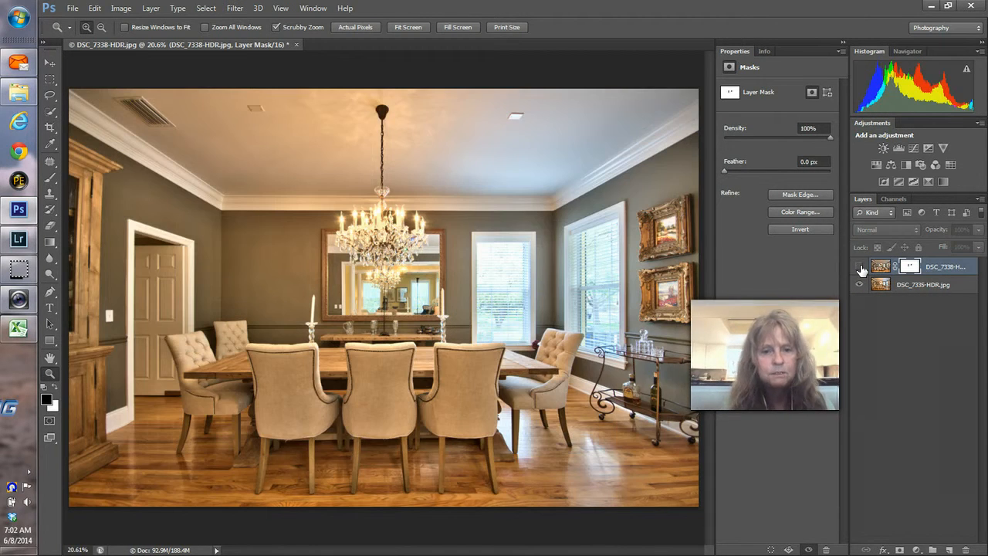
left_click(861, 267)
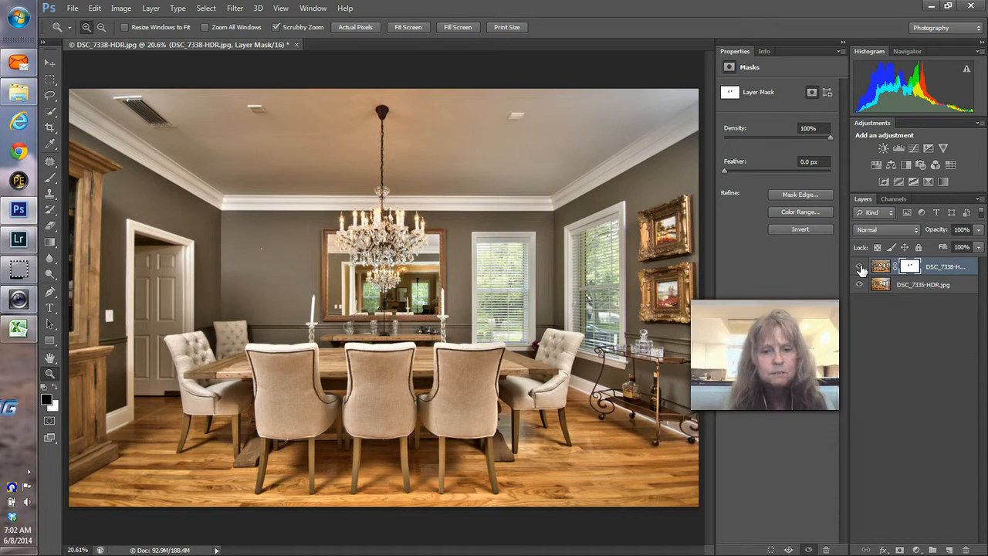
left_click(860, 268)
left_click(860, 267)
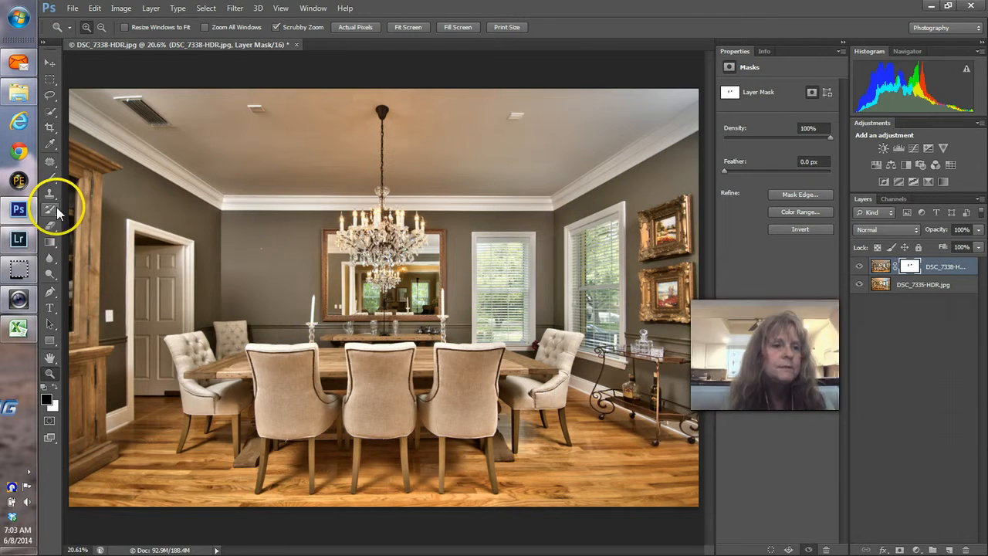
Step: Enlarge the brush to 1000 and toggle the blended top layer to compare exposures
left_click(49, 178)
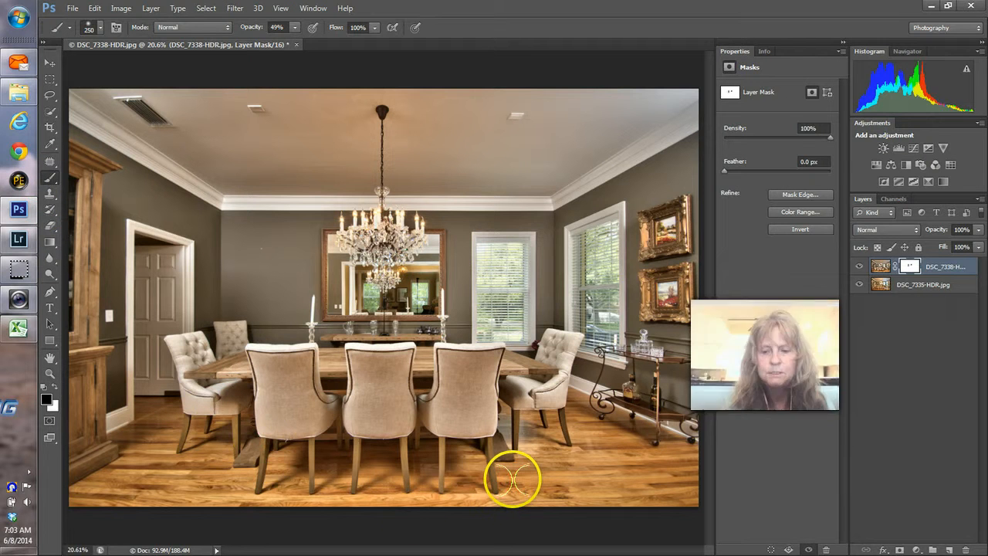
key("bracketright")
key("bracketright")
key("bracketright")
key("bracketright")
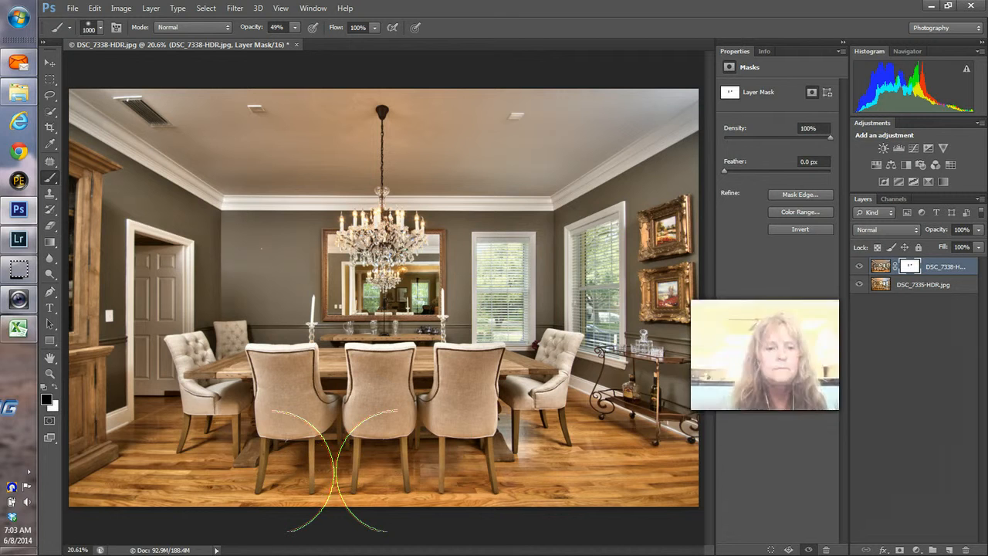
left_click(860, 269)
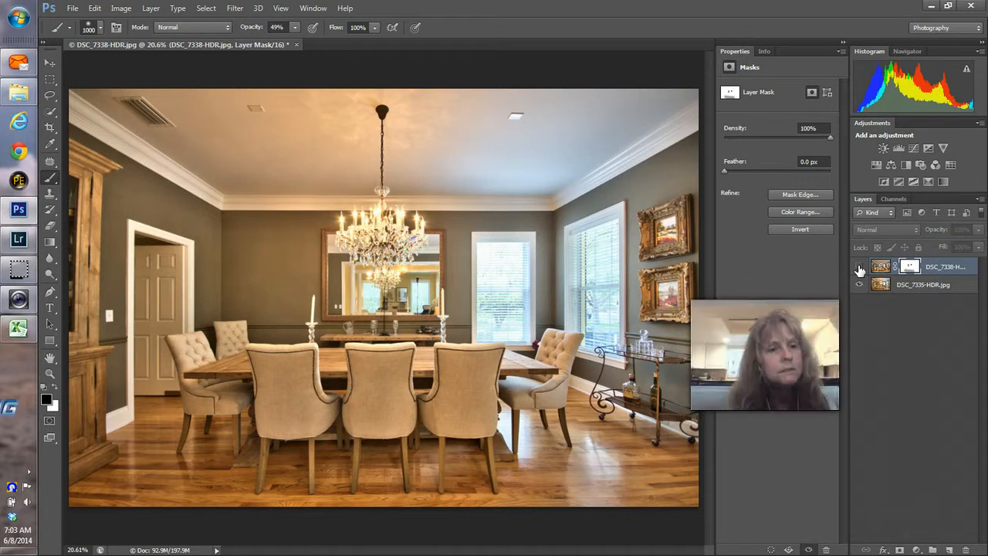
left_click(859, 270)
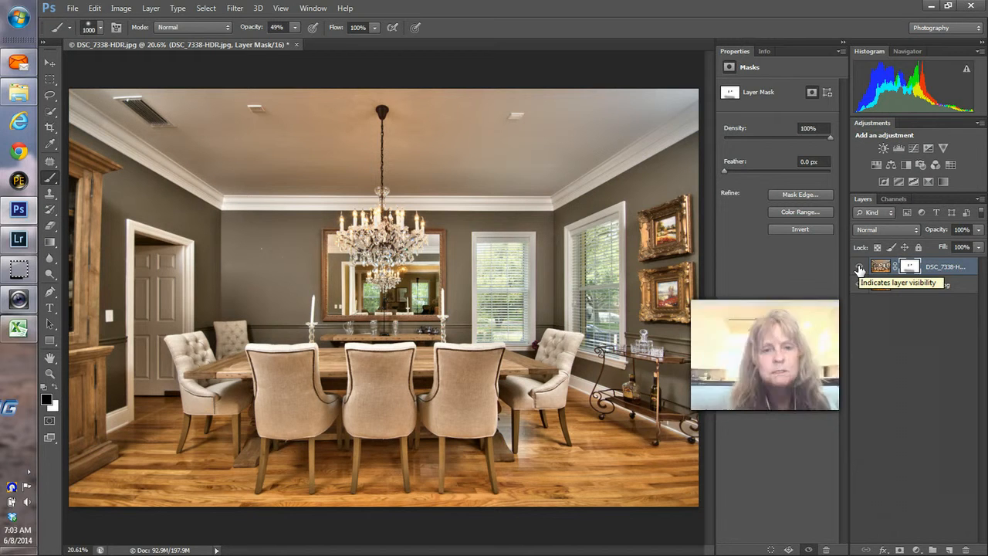
left_click(860, 270)
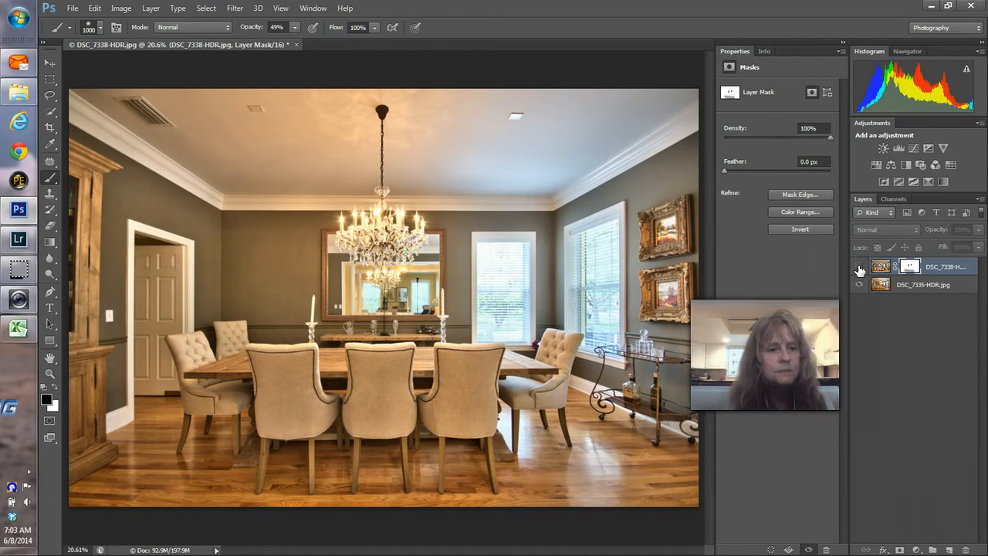
left_click(860, 269)
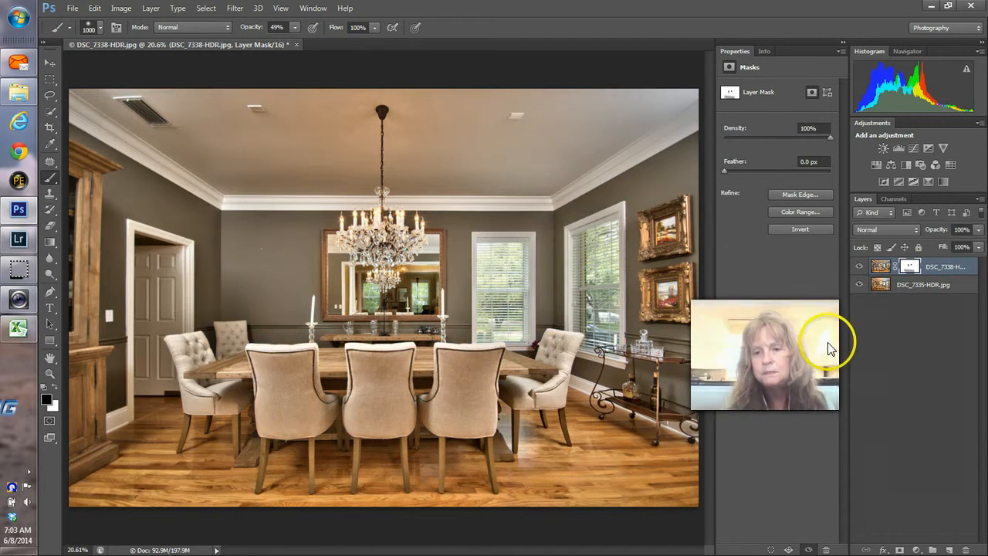
left_click(860, 269)
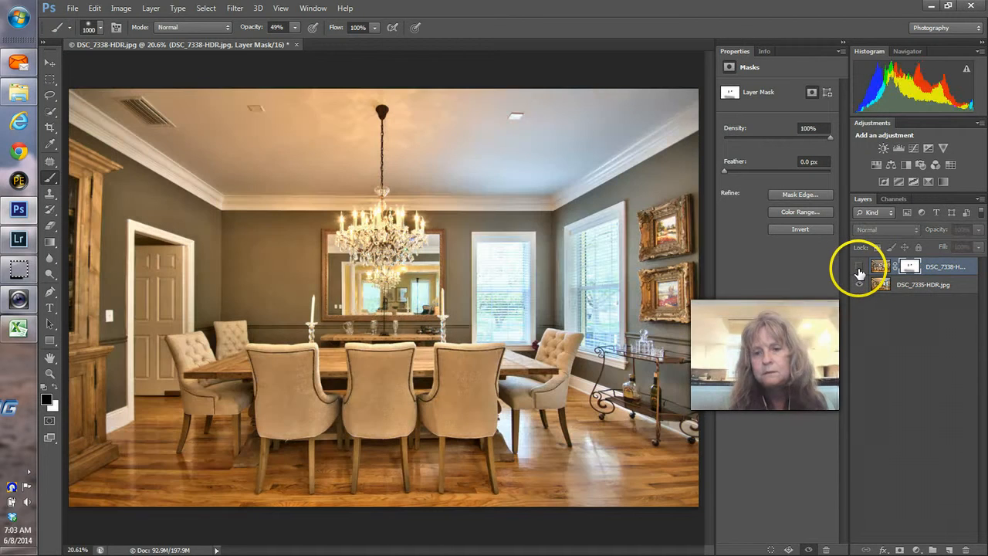
left_click(859, 270)
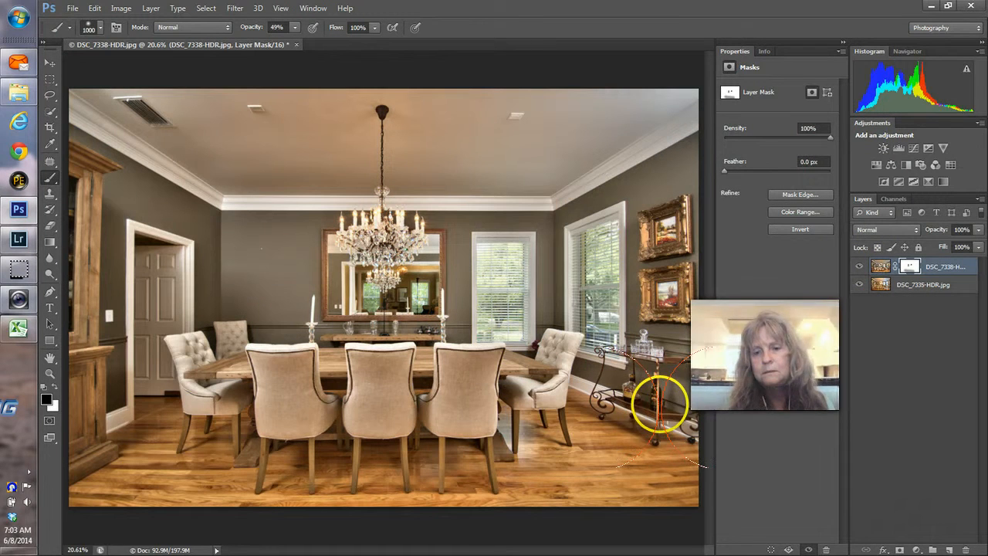
Step: Flatten the two exposures into a single Background layer
left_click(911, 286)
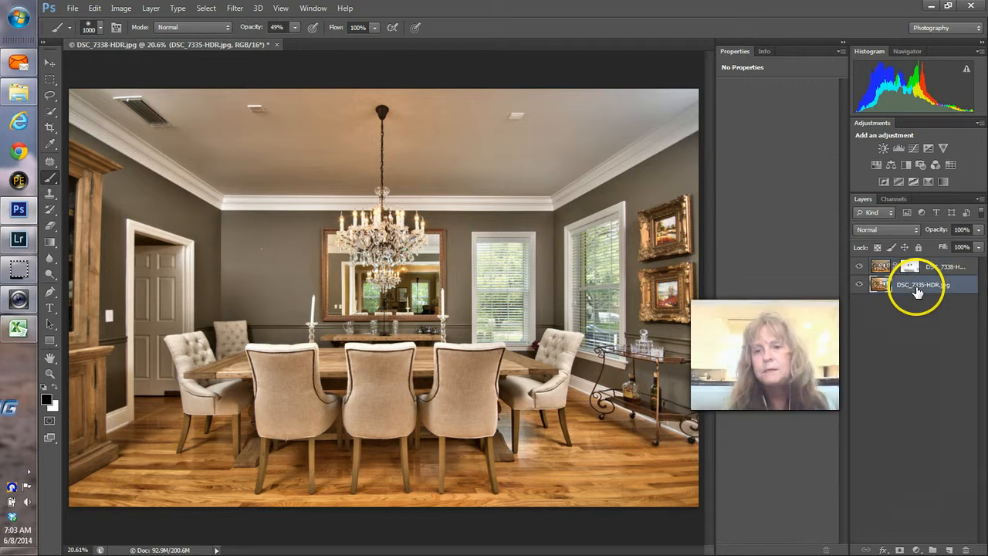
right_click(913, 286)
left_click(690, 428)
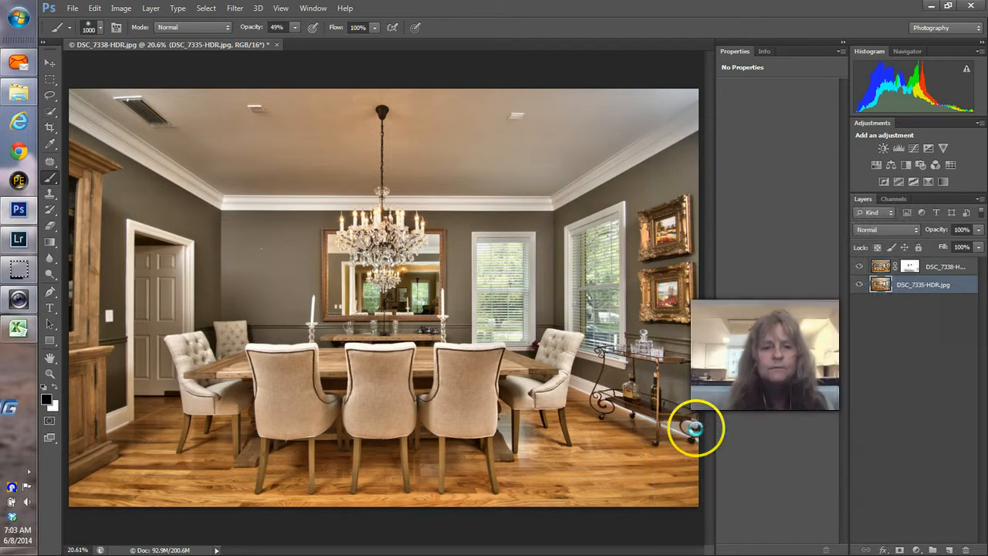
left_click(49, 373)
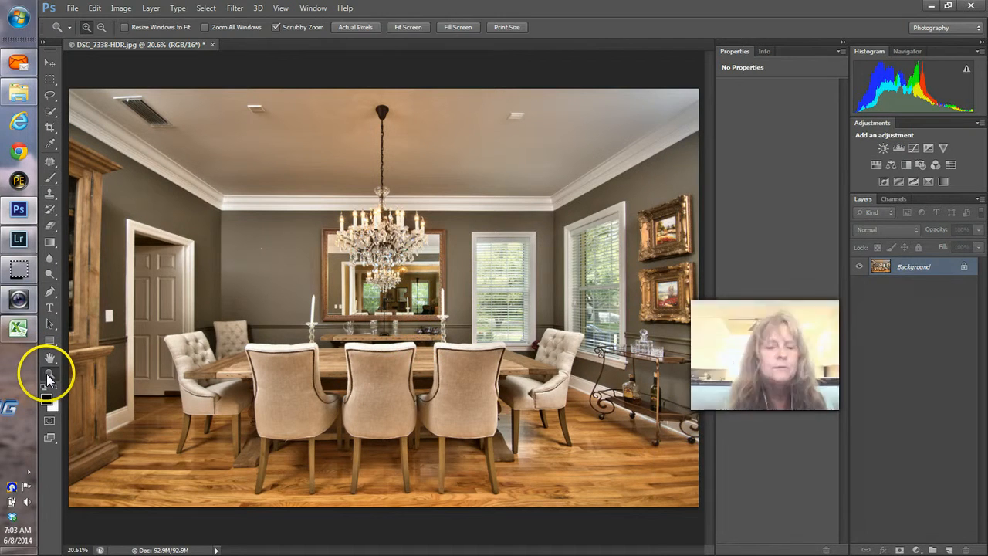
Step: Zoom to 200% on the mirror and heal away the reflected black pole with Content-Aware Spot Healing
left_click(409, 292)
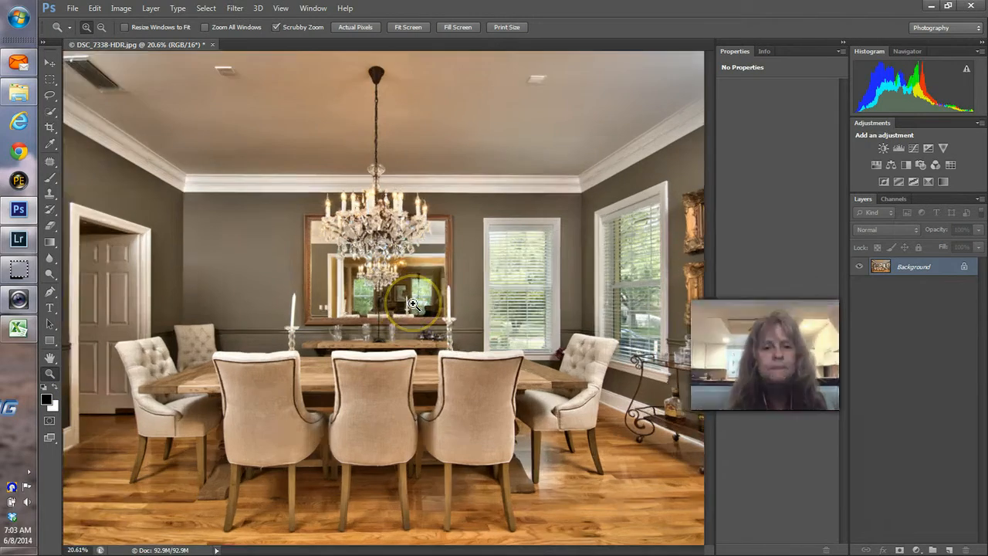
left_click(411, 297)
left_click(414, 304)
left_click(371, 282)
left_click(366, 285)
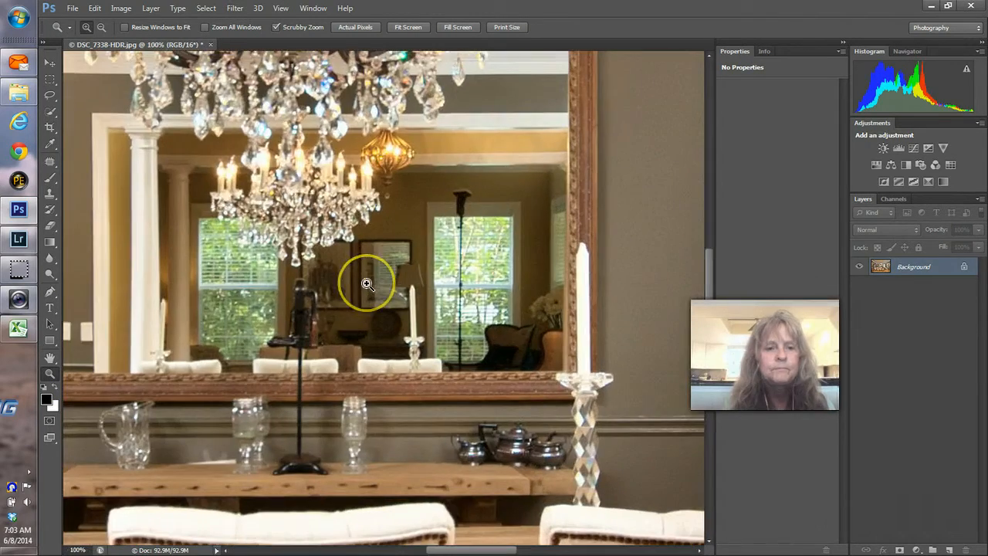
left_click(367, 284)
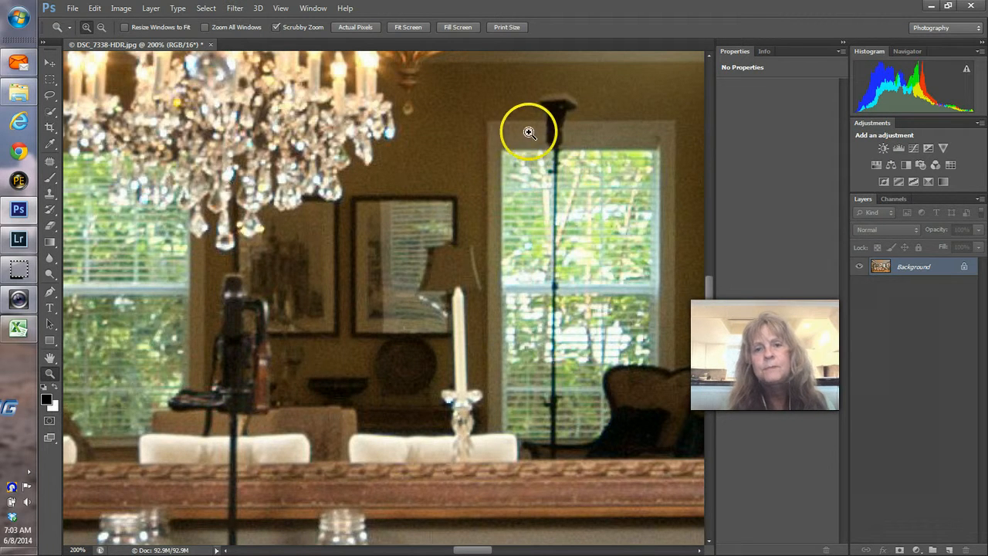
left_click(51, 164)
left_click(82, 160)
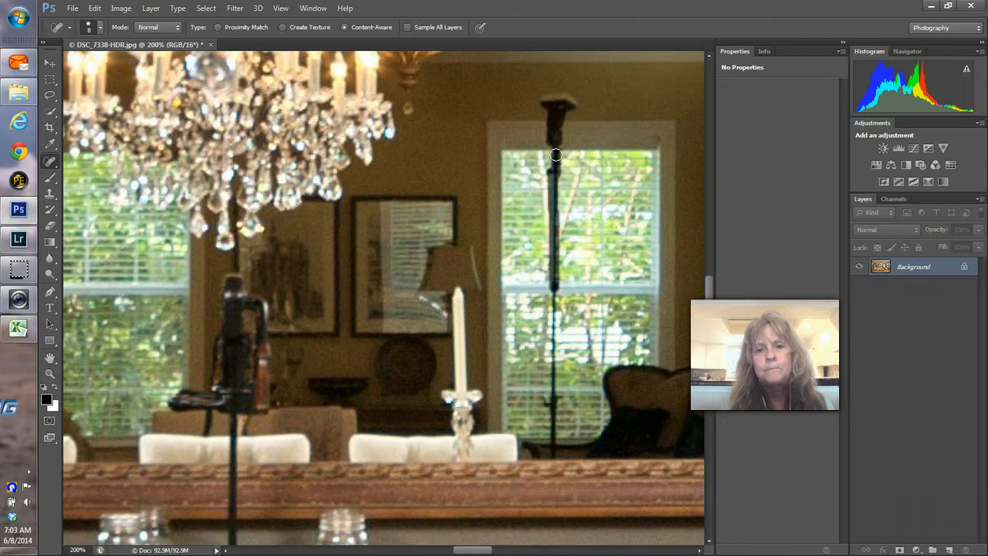
left_click_drag(556, 155, 552, 455)
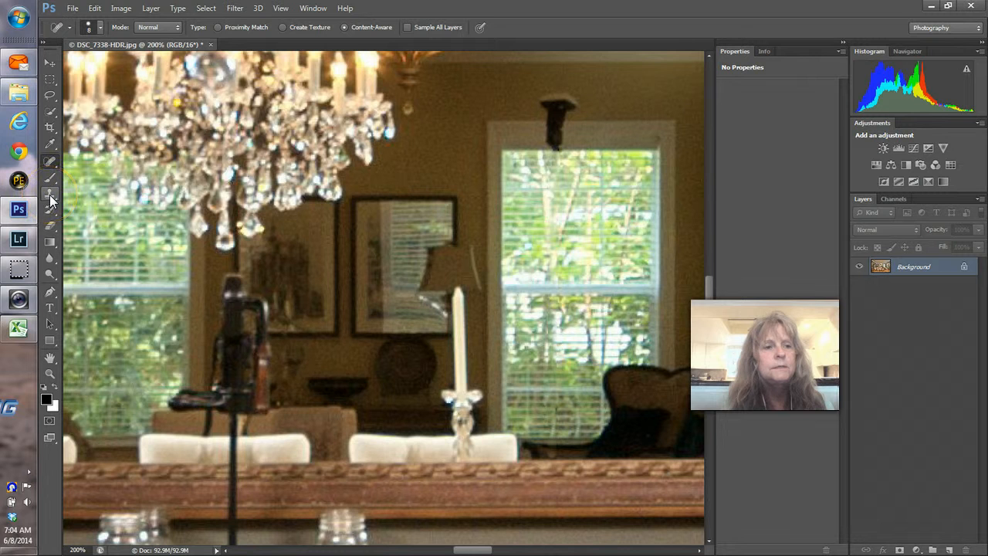
Step: Lasso the reflected wall lamp, Content-Aware Fill it away, and deselect
left_click(50, 95)
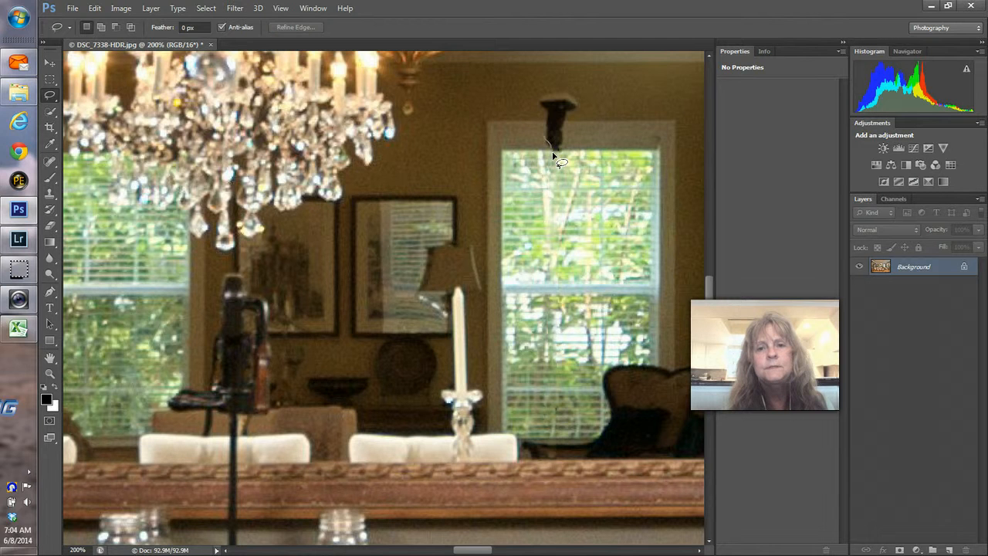
left_click_drag(543, 123, 549, 156)
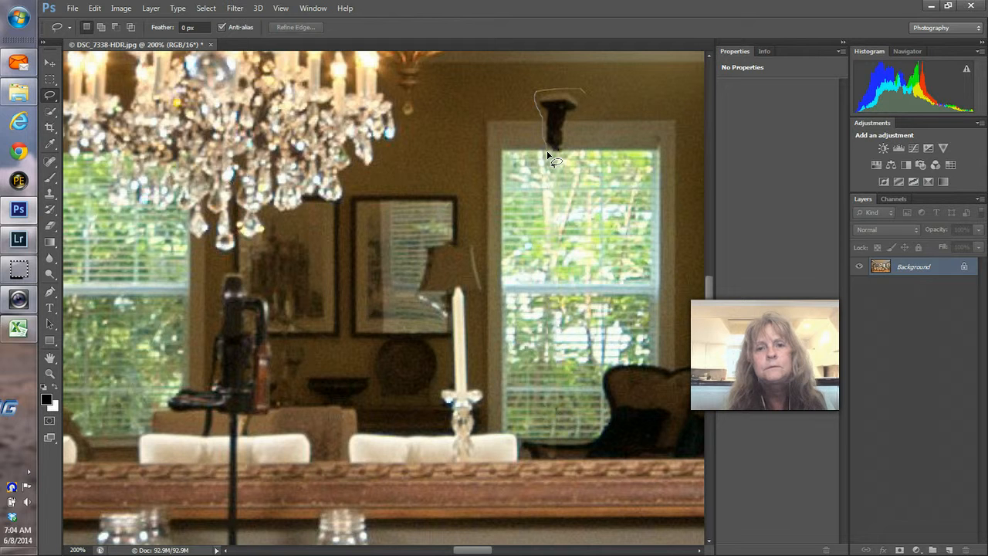
left_click_drag(548, 157, 548, 154)
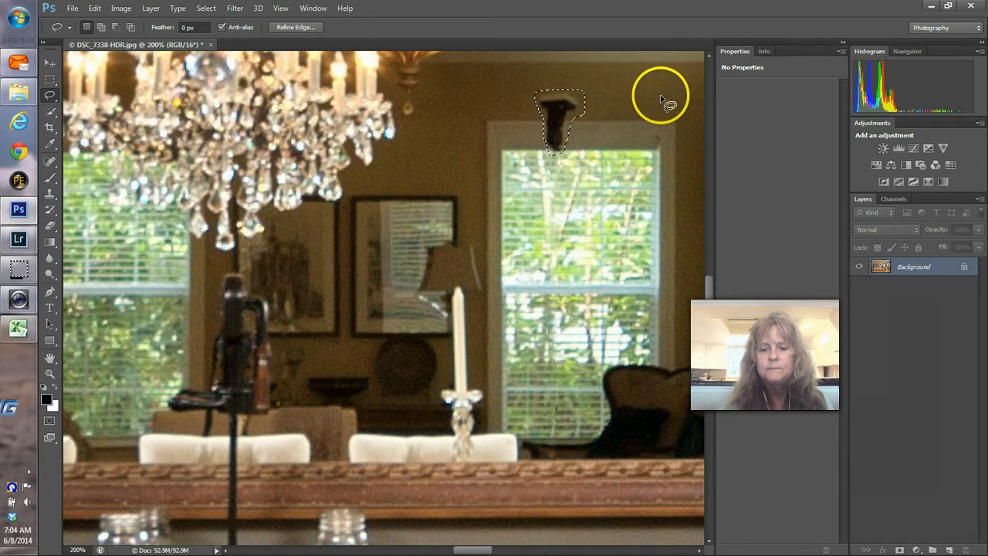
key("shift+BackSpace")
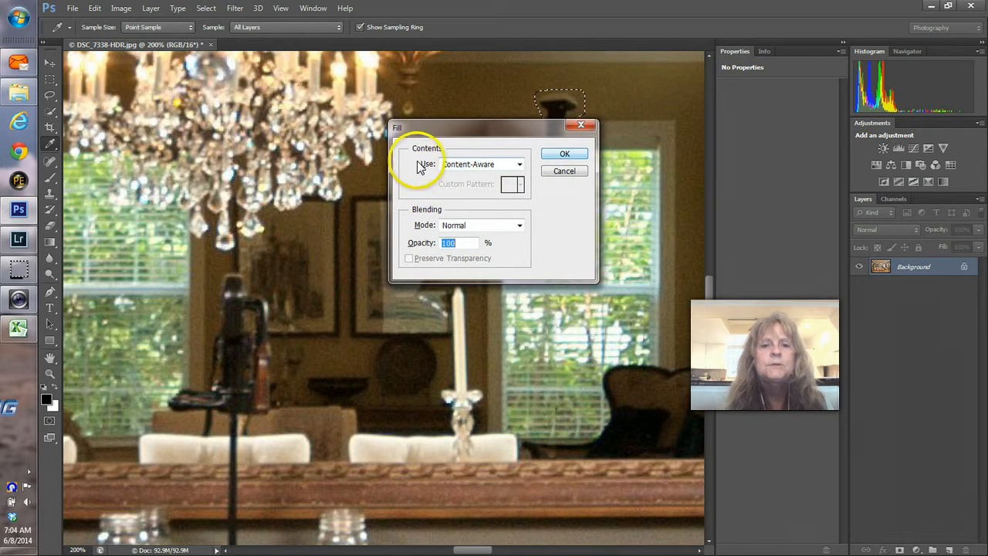
left_click(576, 155)
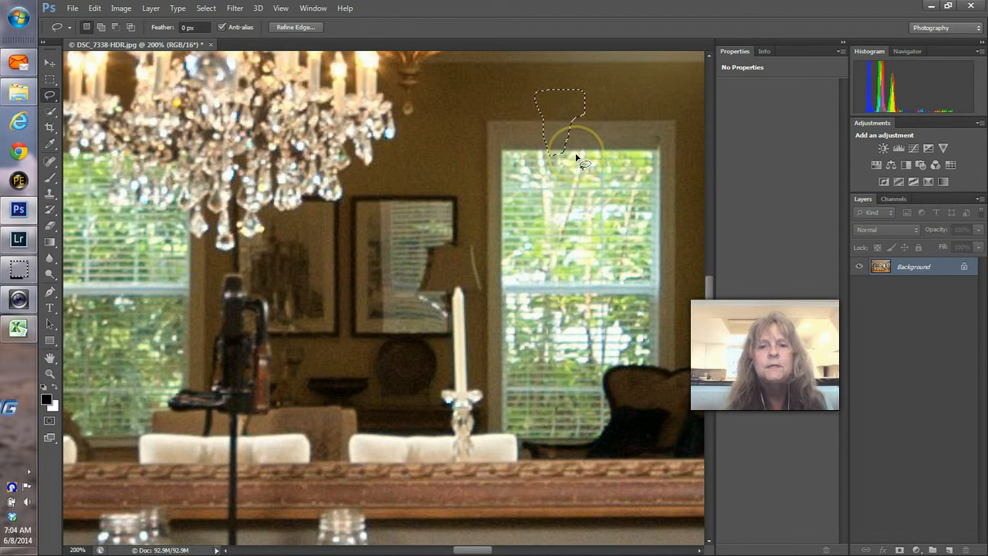
left_click(576, 157)
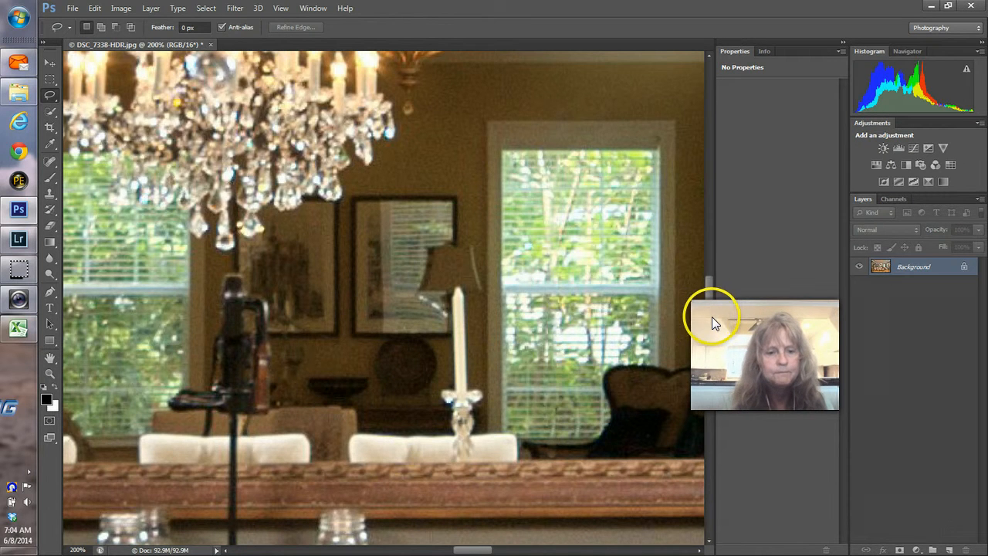
Step: Spot-heal the reflected light stand on the left and set the Clone Stamp brush to 150
scroll(712, 330, "down", 5)
scroll(712, 331, "up", 2)
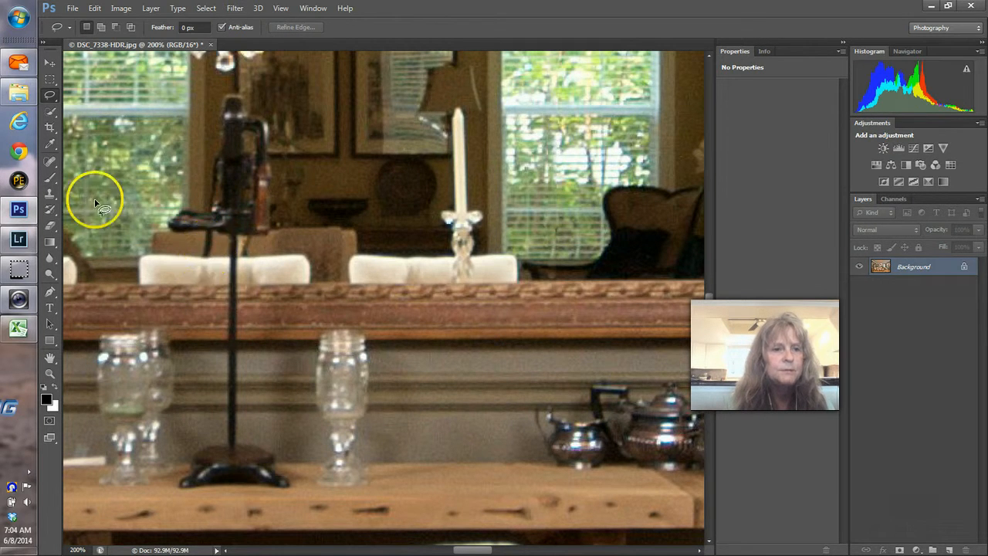
left_click(51, 160)
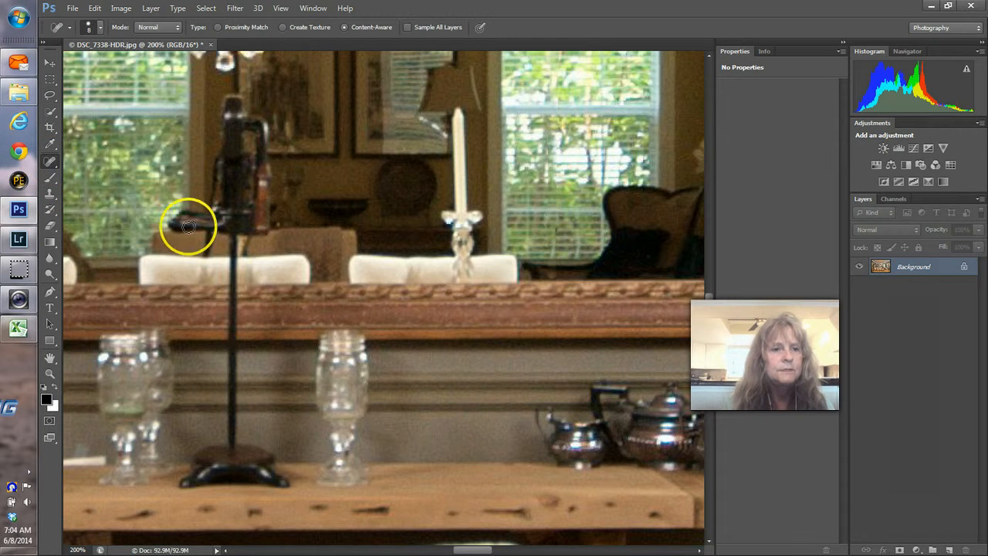
left_click_drag(201, 232, 208, 234)
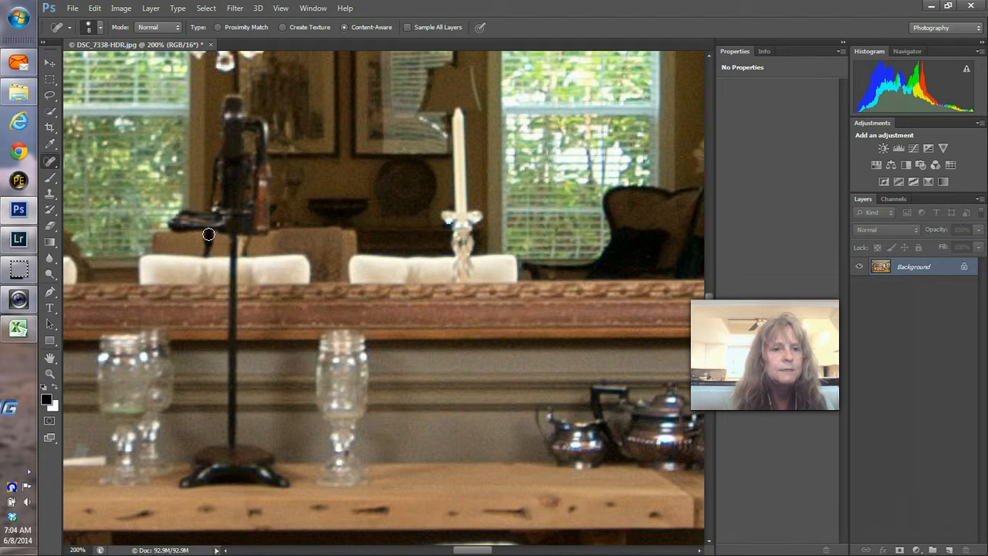
left_click(232, 251)
mouse_move(232, 251)
left_mouse_down()
mouse_move(205, 255)
mouse_move(227, 238)
mouse_move(186, 256)
left_mouse_up()
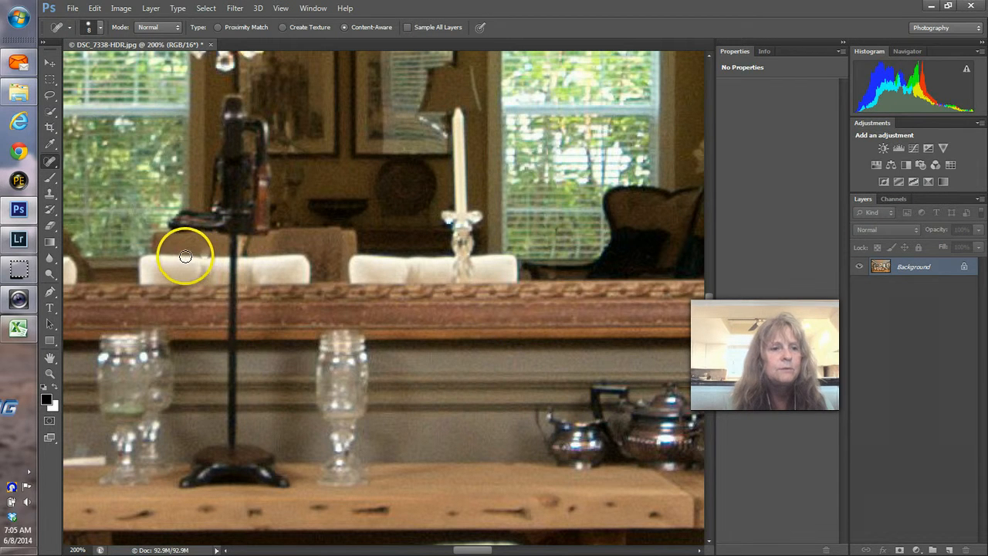
left_click(50, 193)
key("bracketleft")
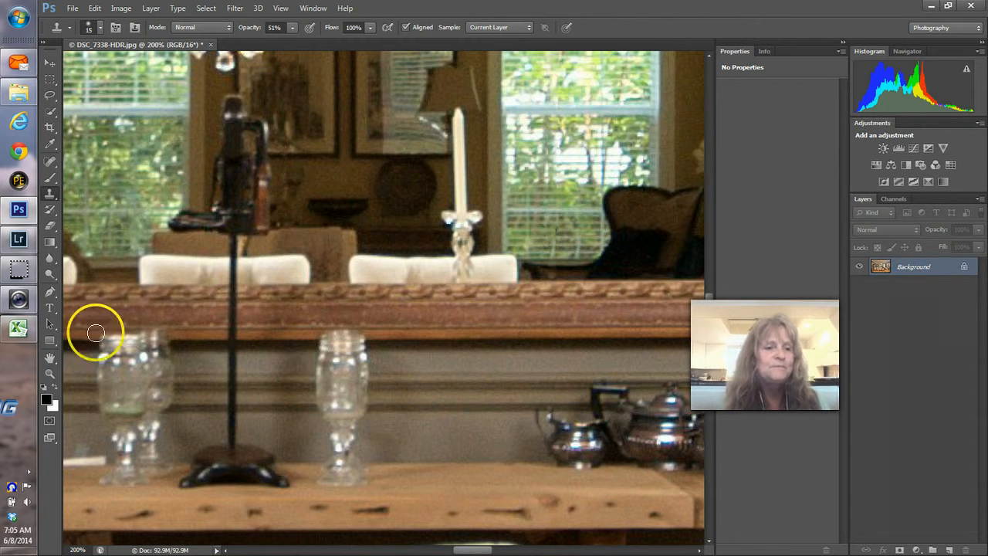
left_click(50, 374)
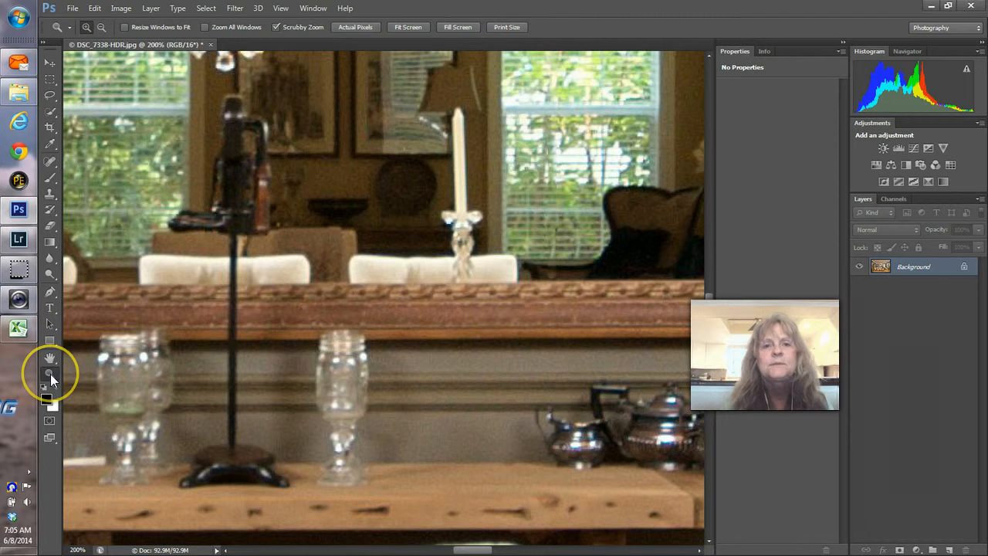
Step: Fit the dining room image in view, then save and close it, returning to Lightroom
left_click(409, 27)
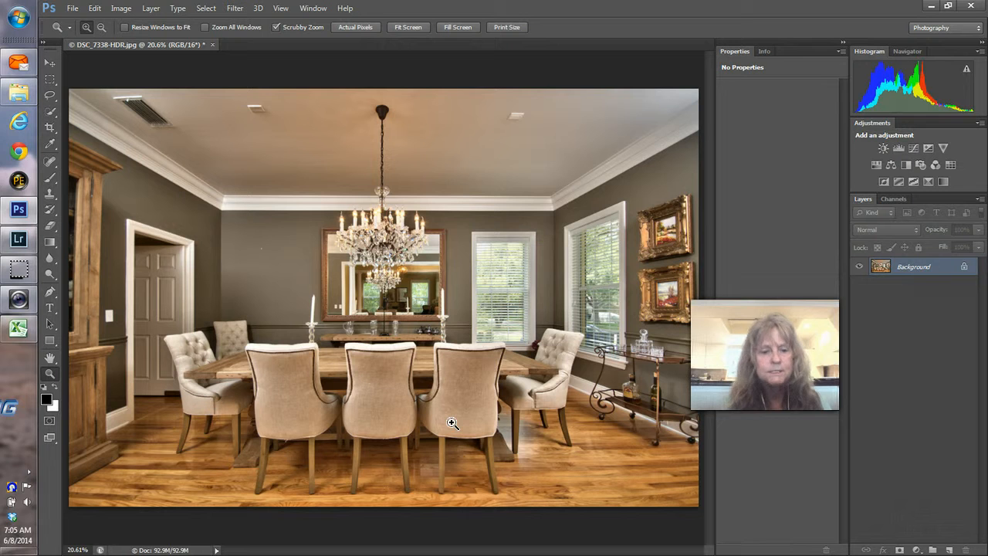
key("ctrl+w")
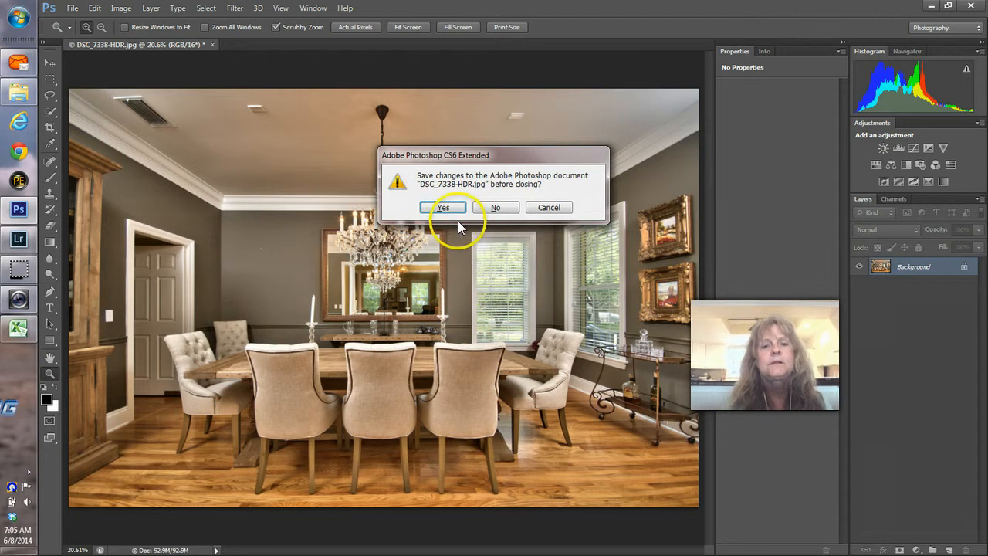
left_click(443, 208)
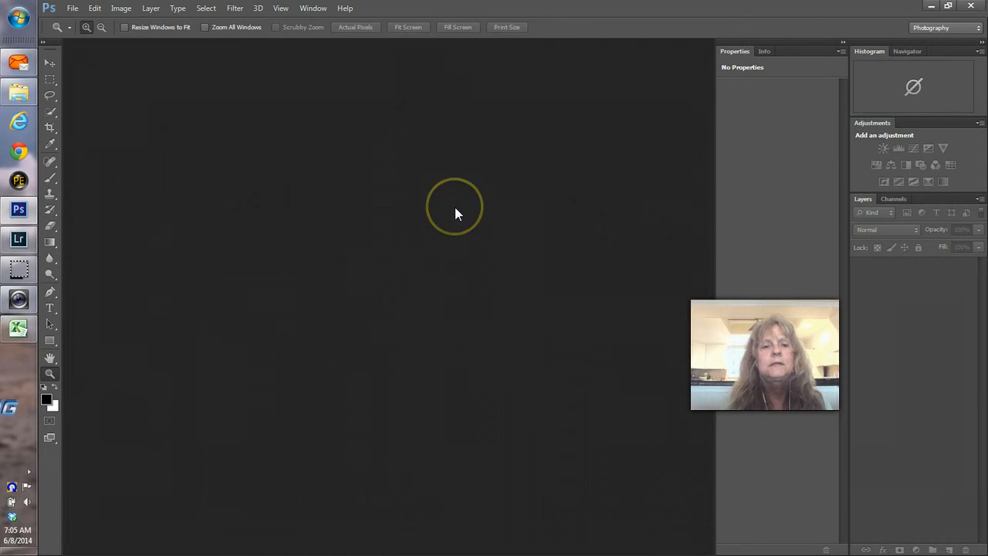
key("alt+Tab")
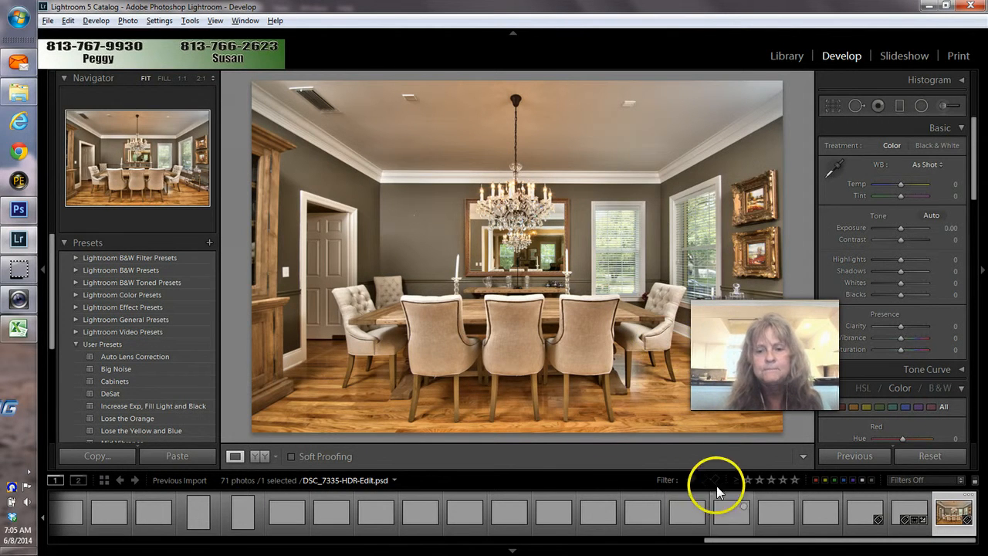
Step: Remove the original DSC_7335-HDR.jpg and the next original photo from the catalog only
left_click_drag(732, 545, 54, 541)
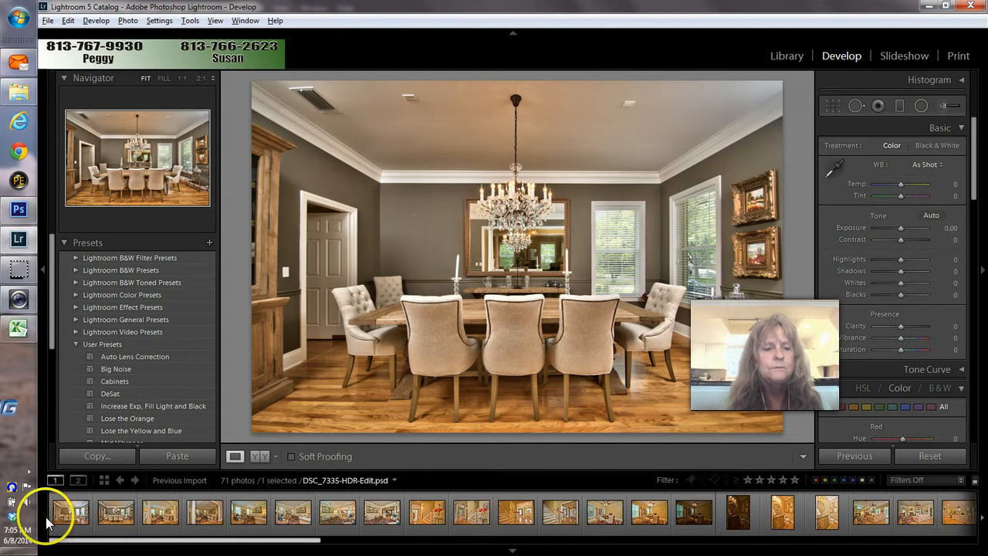
left_click(61, 519)
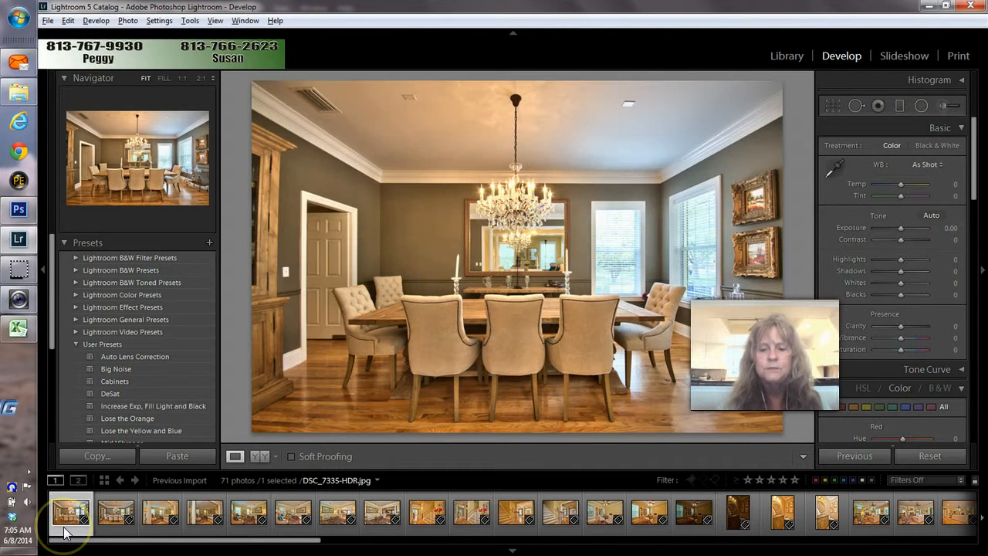
key("Delete")
key("Return")
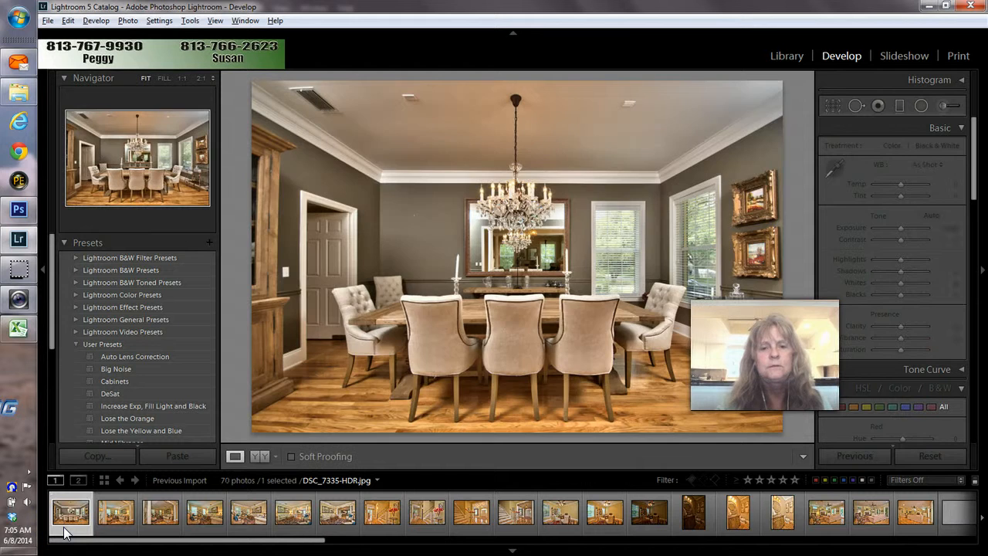
key("Delete")
key("Return")
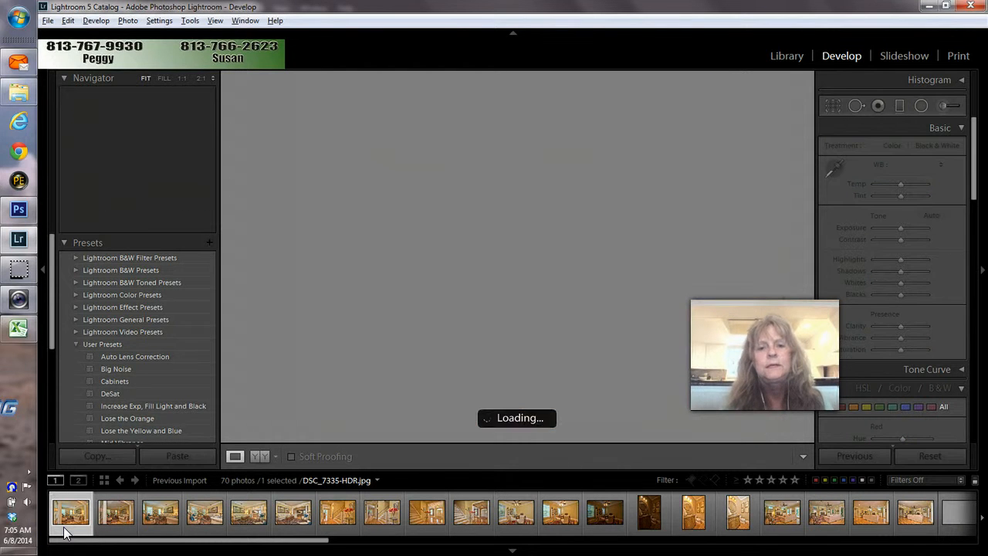
Step: Step through the first living room thumbnails, ending on DSC_7341-HDR.jpg
left_click(20, 529)
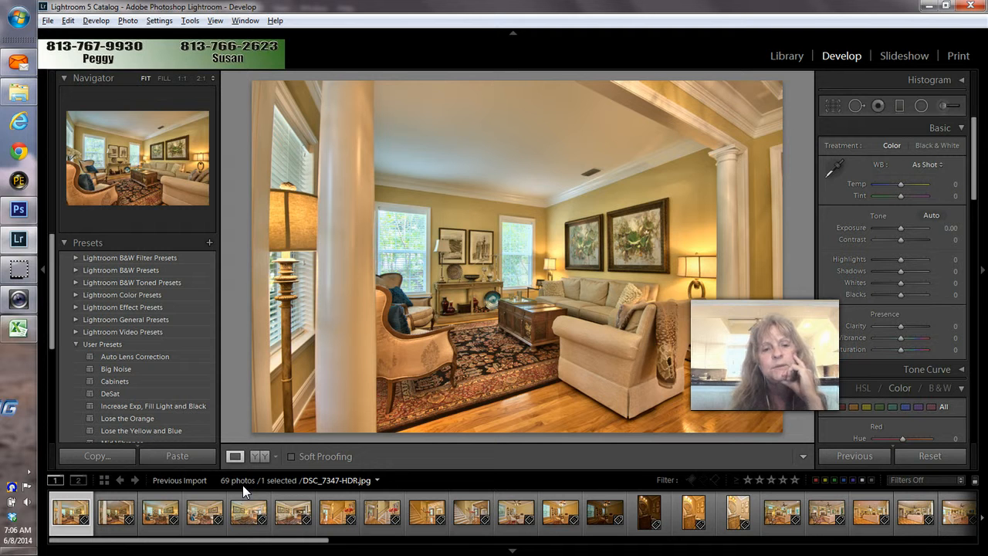
key("Right")
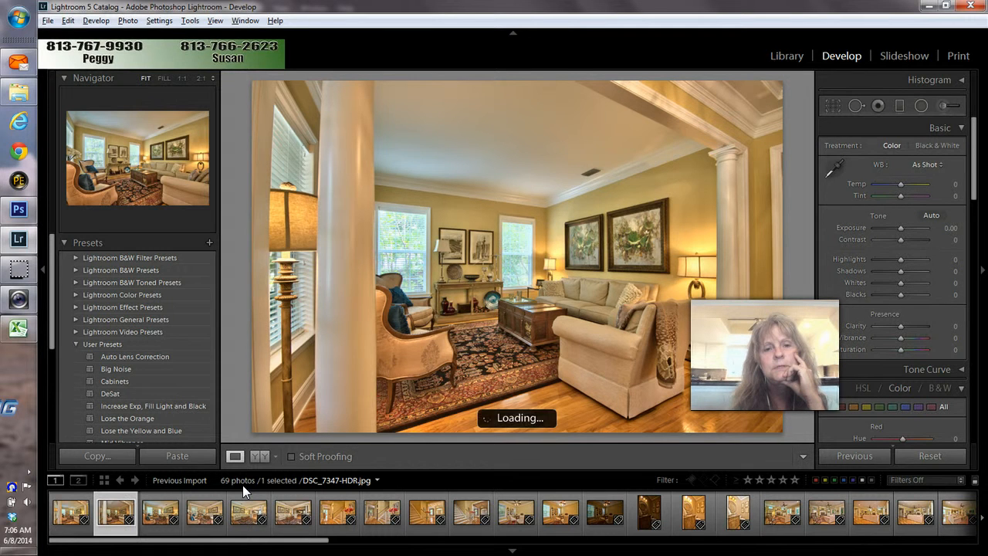
key("Left")
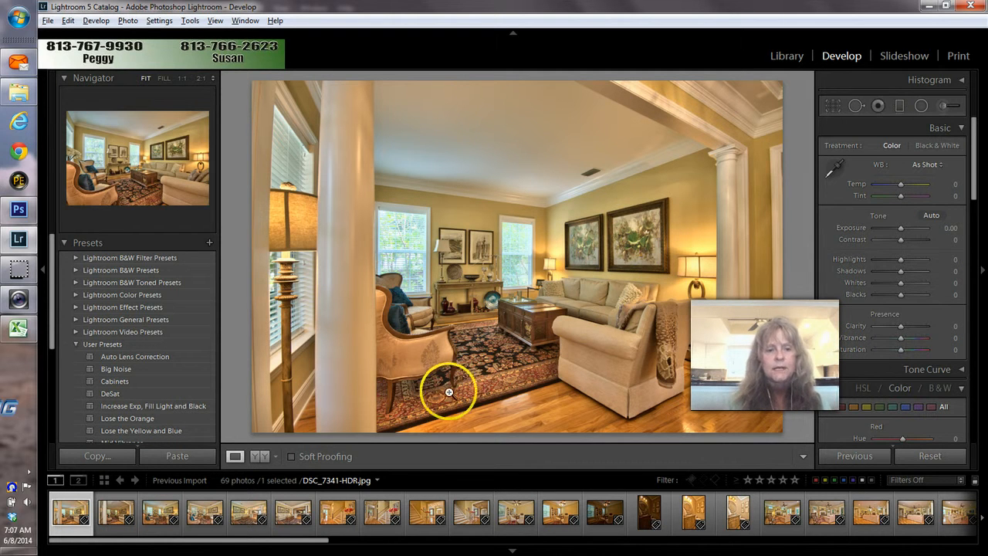
Step: Select DSC_7341-HDR and DSC_7344-HDR and open them as layers in Photoshop
left_click(196, 512)
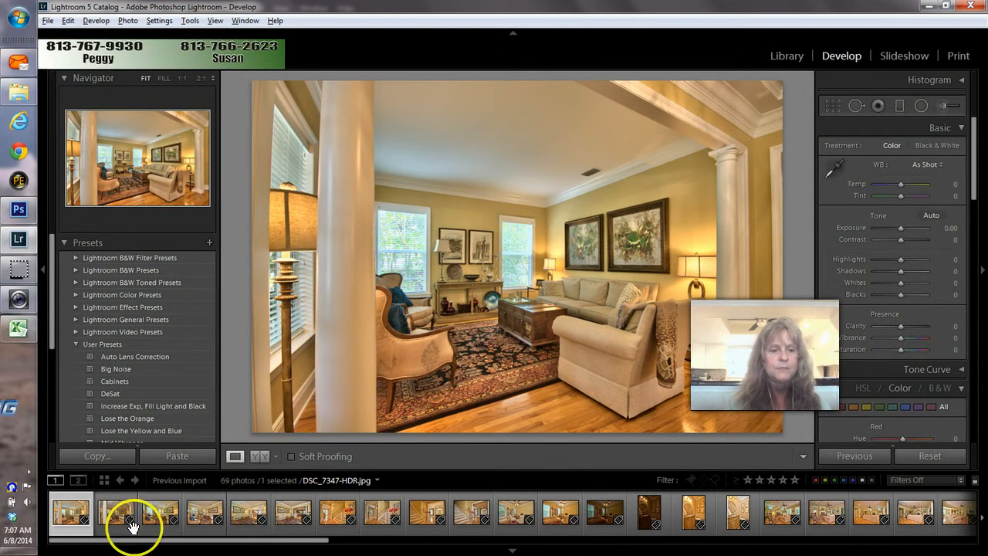
left_click(112, 531)
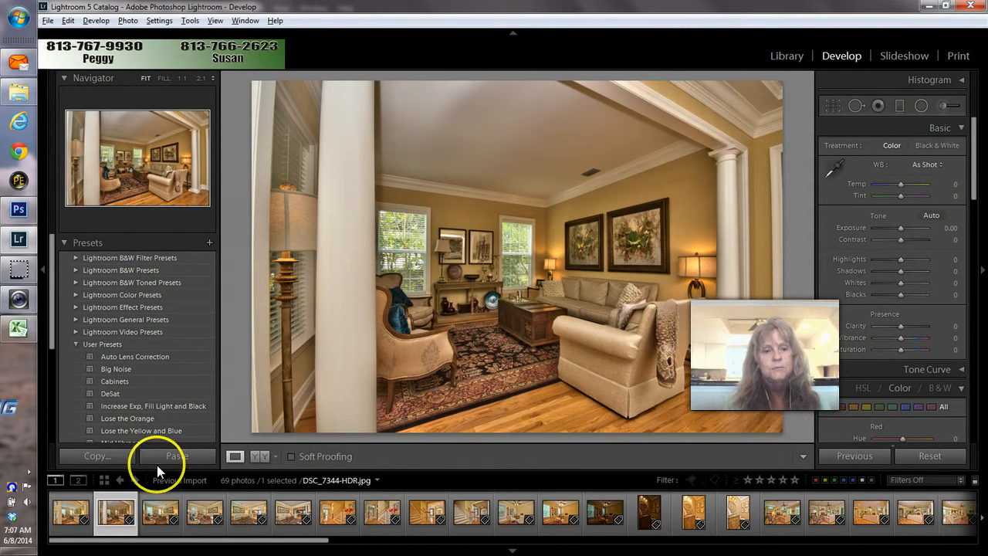
left_click(101, 525)
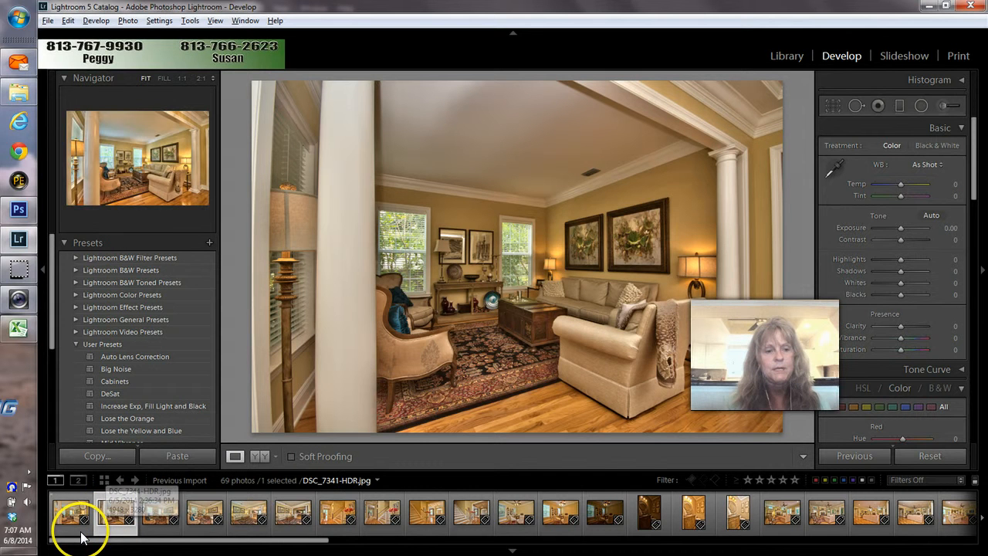
left_click(80, 531, "ctrl")
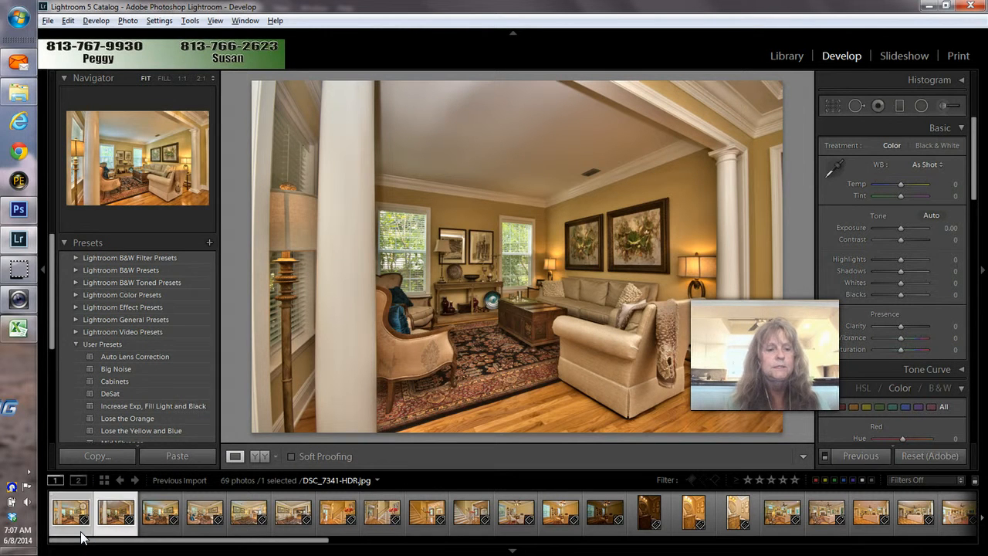
right_click(80, 533)
mouse_move(203, 263)
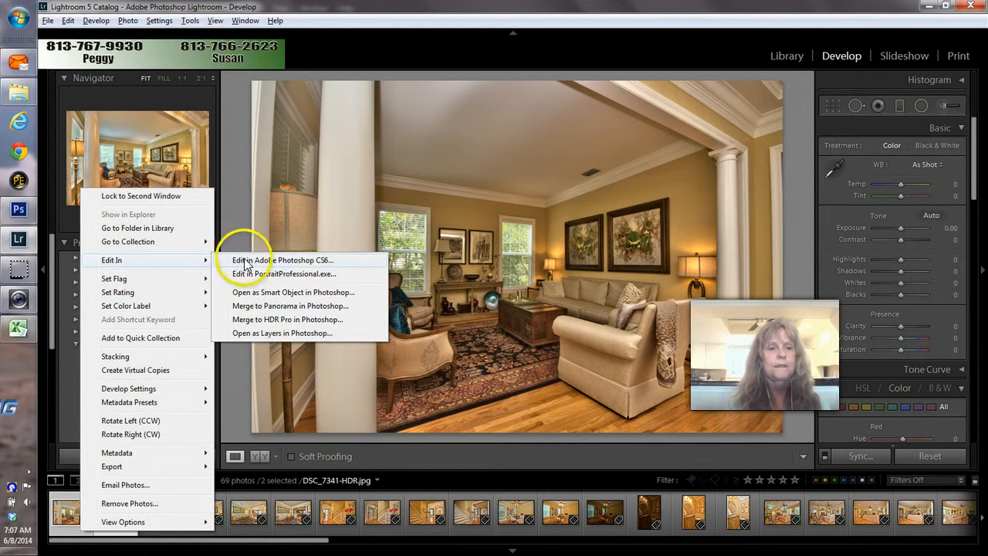
left_click(264, 335)
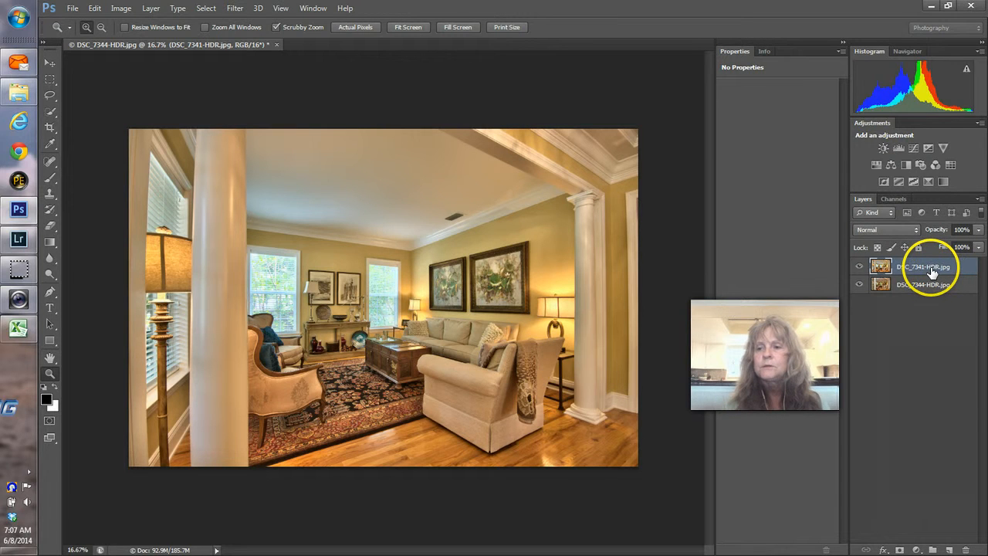
Step: Move DSC_7344-HDR to the top and brush out its ceiling and left column on a mask
left_click_drag(927, 266, 924, 272)
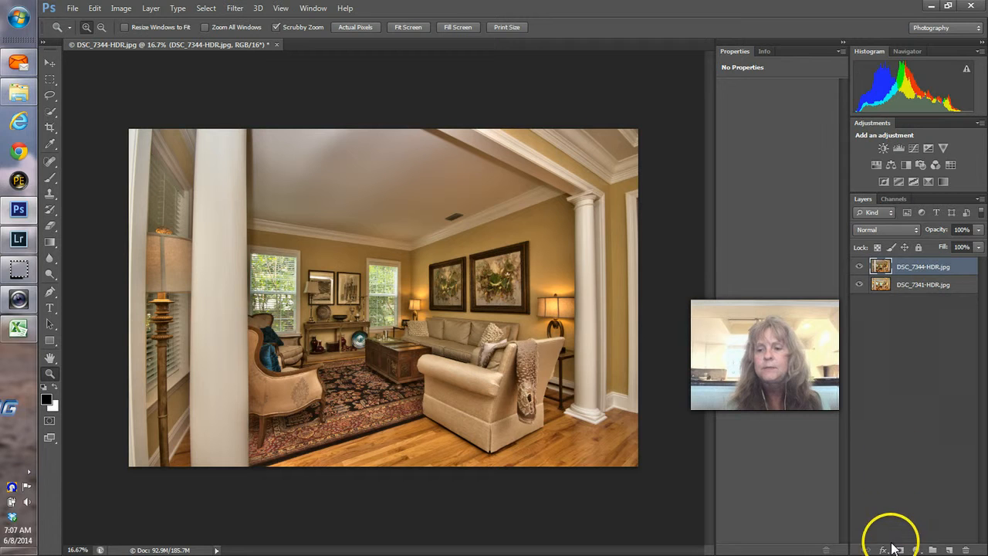
left_click(900, 550)
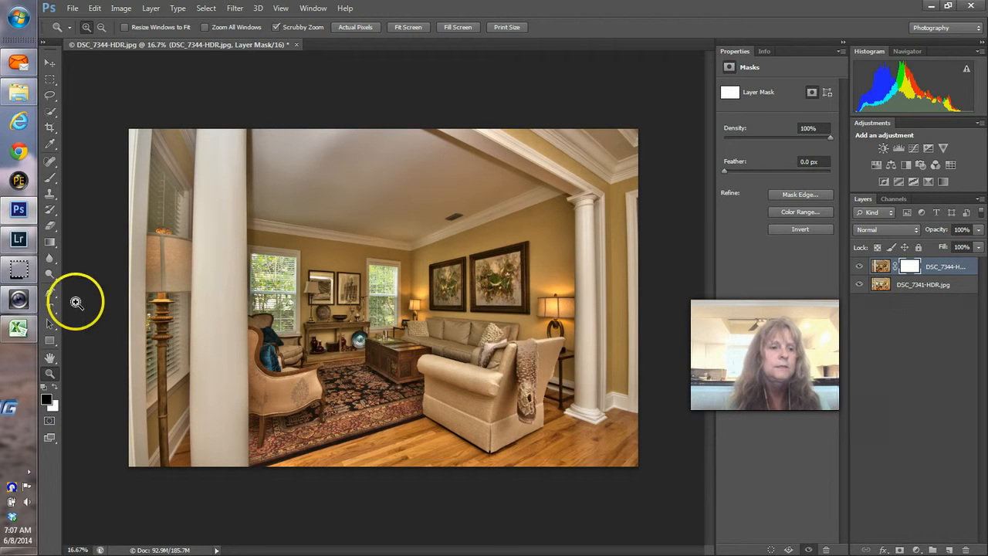
left_click(48, 180)
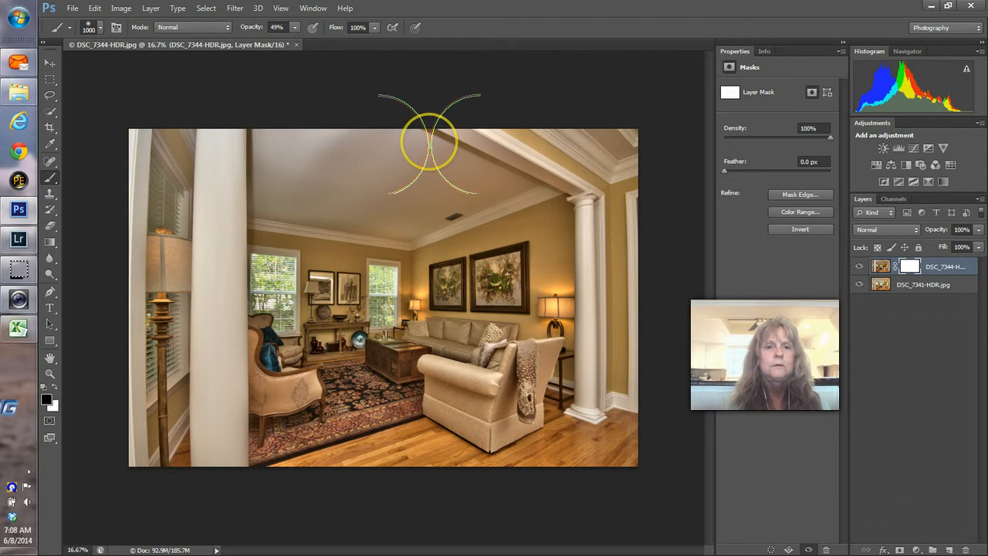
left_click(423, 120)
mouse_move(422, 120)
left_mouse_down()
mouse_move(517, 172)
mouse_move(382, 150)
left_mouse_up()
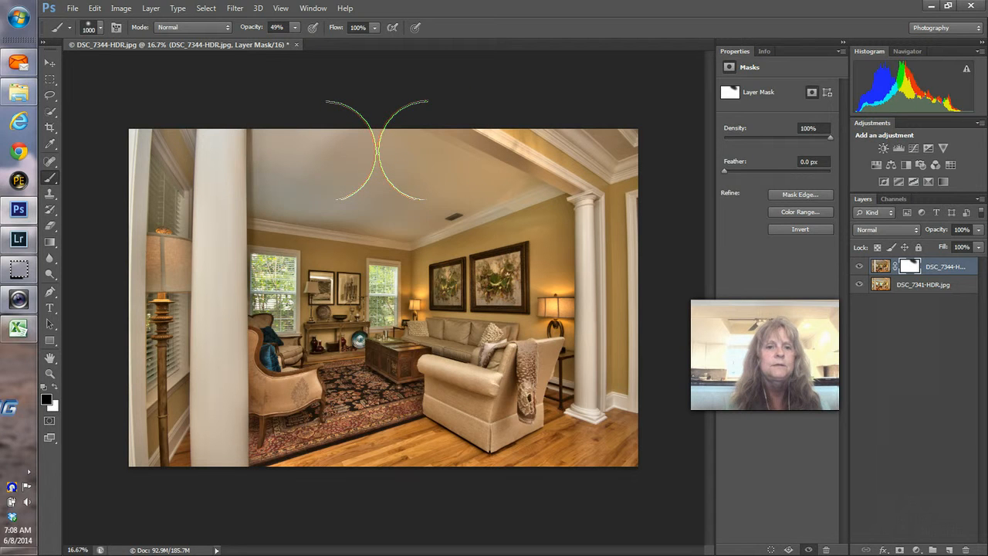
mouse_move(255, 176)
left_mouse_down()
mouse_move(250, 106)
mouse_move(252, 182)
mouse_move(254, 141)
mouse_move(257, 183)
mouse_move(256, 152)
mouse_move(280, 187)
mouse_move(322, 198)
mouse_move(259, 261)
mouse_move(208, 186)
mouse_move(198, 189)
mouse_move(533, 188)
mouse_move(560, 197)
mouse_move(599, 234)
left_mouse_up()
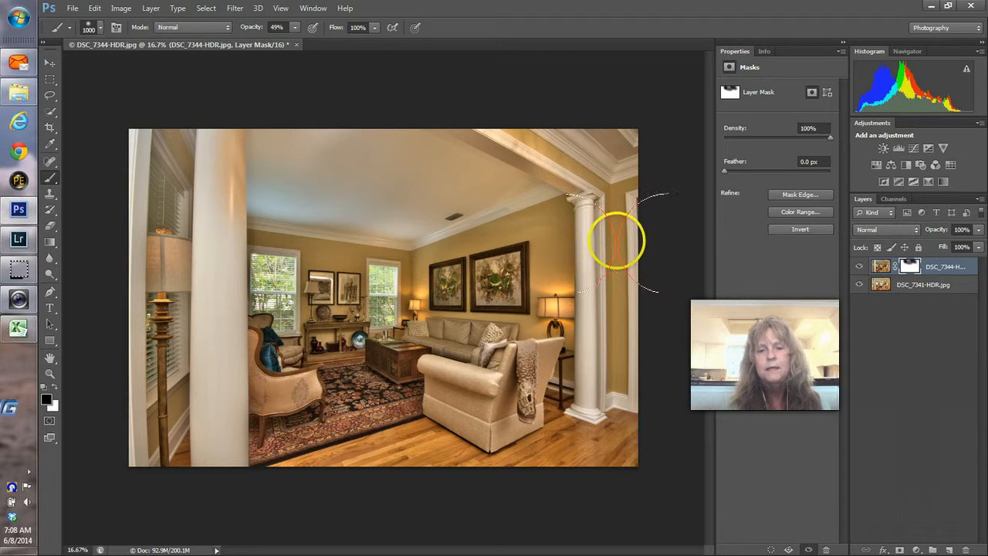
Step: Lower the DSC_7344-HDR layer opacity to 58%
left_click(981, 231)
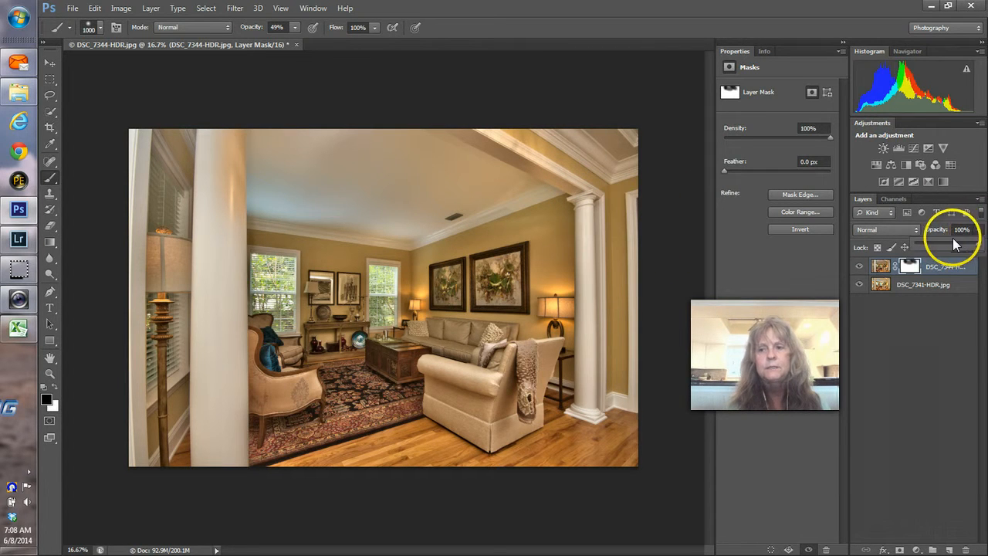
left_click(952, 241)
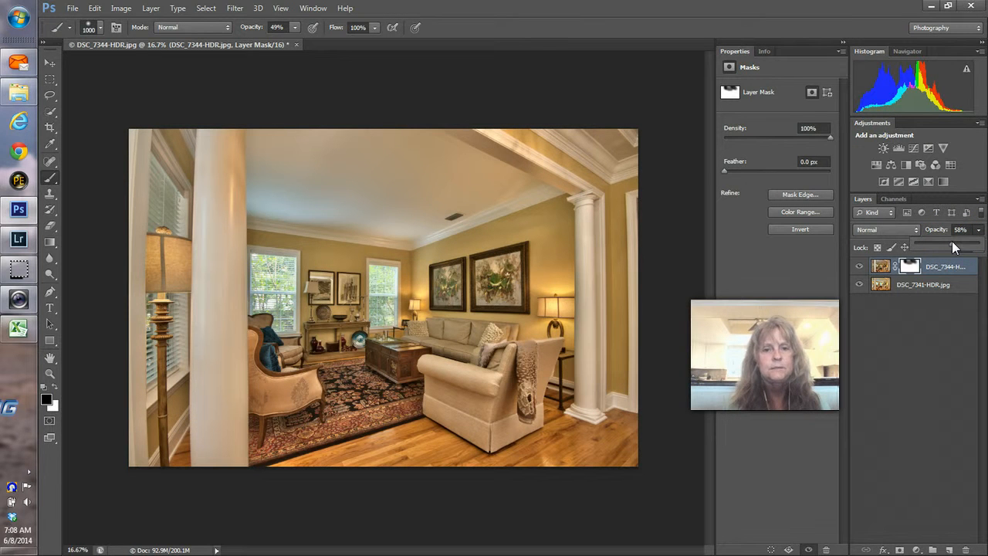
left_click(952, 241)
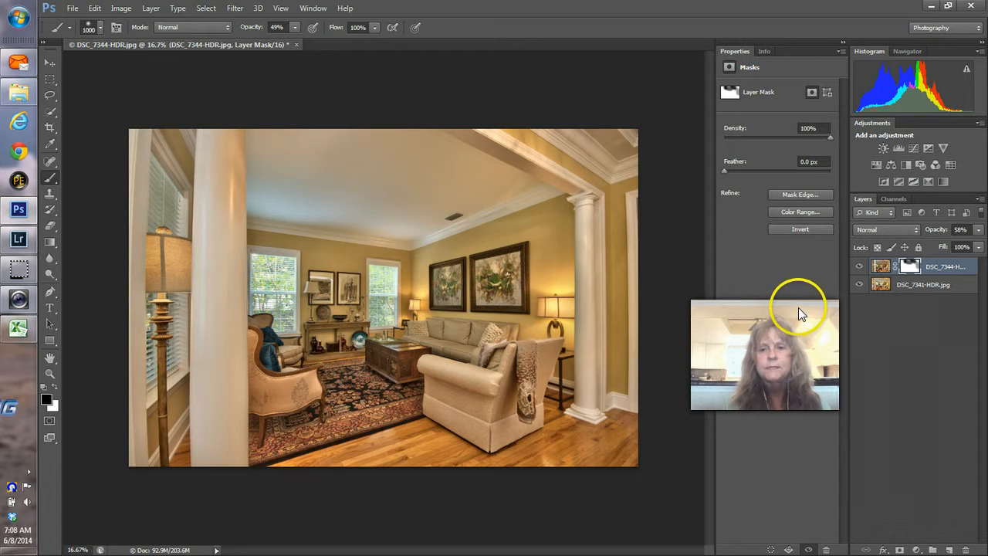
Step: Flatten the living room layers and apply PTLens lens correction
right_click(911, 292)
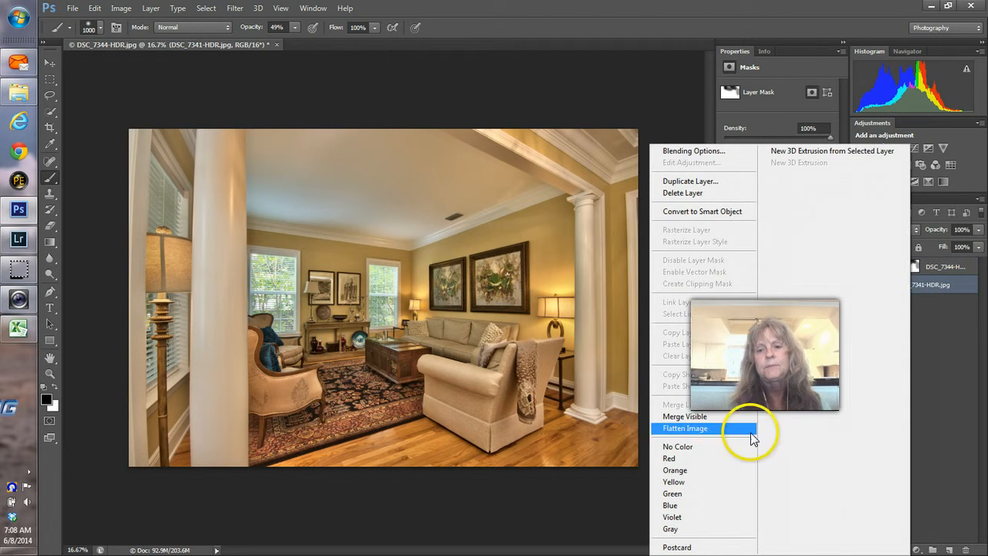
left_click(714, 435)
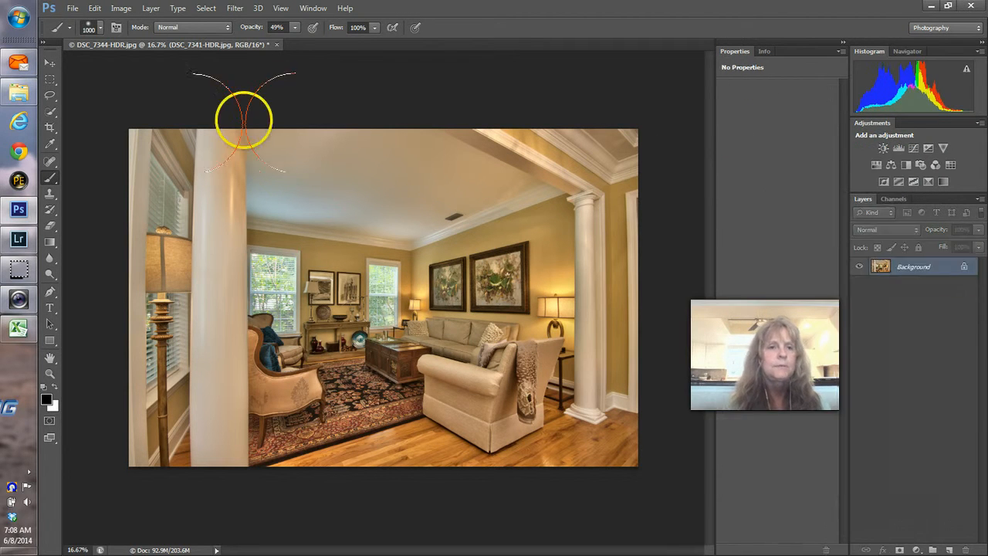
left_click(235, 9)
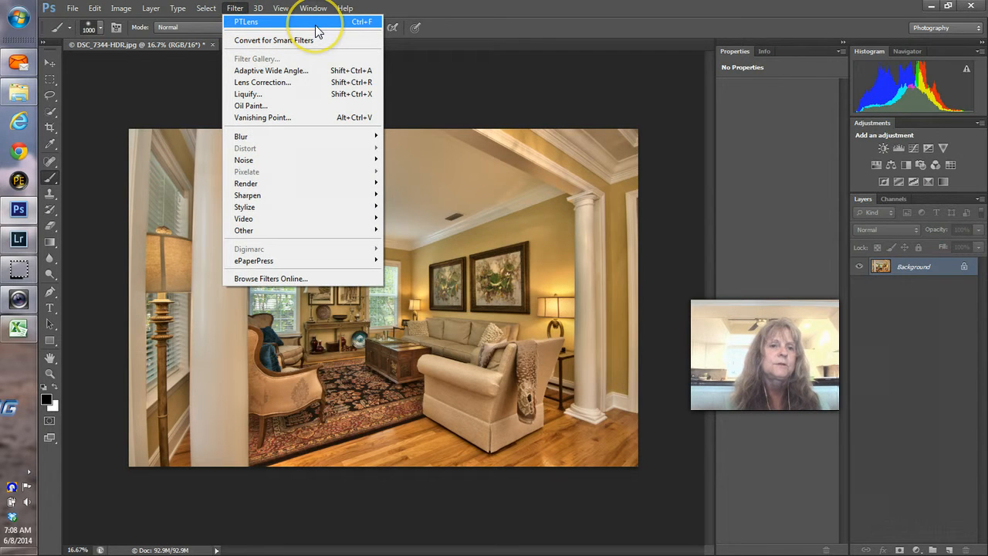
left_click(270, 23)
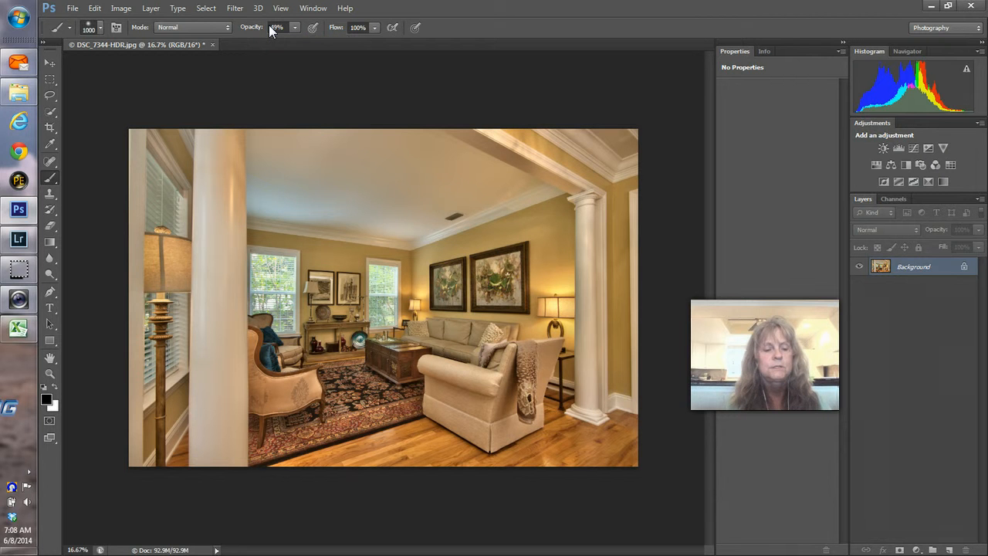
Step: Save and close the corrected document, returning to Lightroom
key("ctrl+w")
left_click(441, 209)
key("alt+Tab")
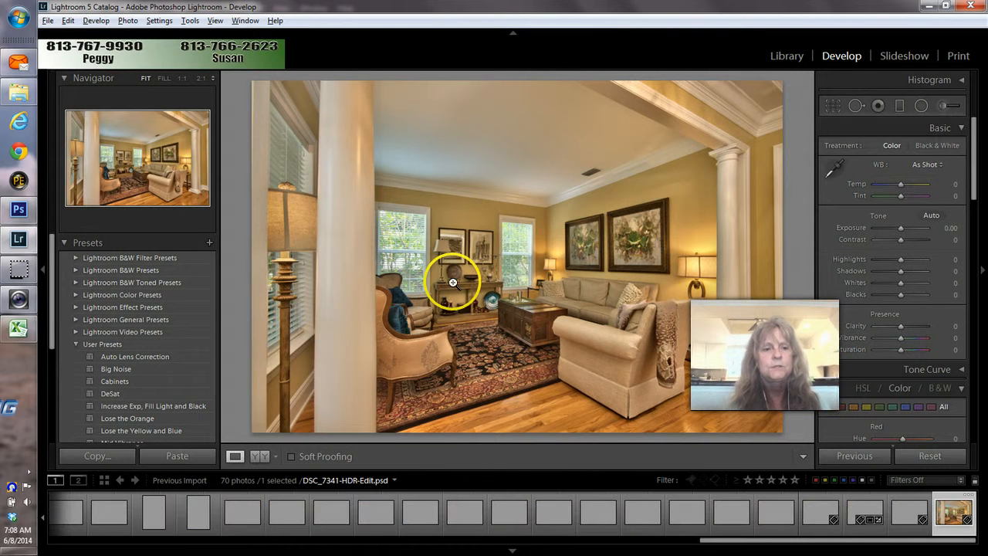
Step: Apply Auto Lens Correction to the edit, then remove DSC_7341-HDR.jpg and the next original from the catalog
left_click(159, 356)
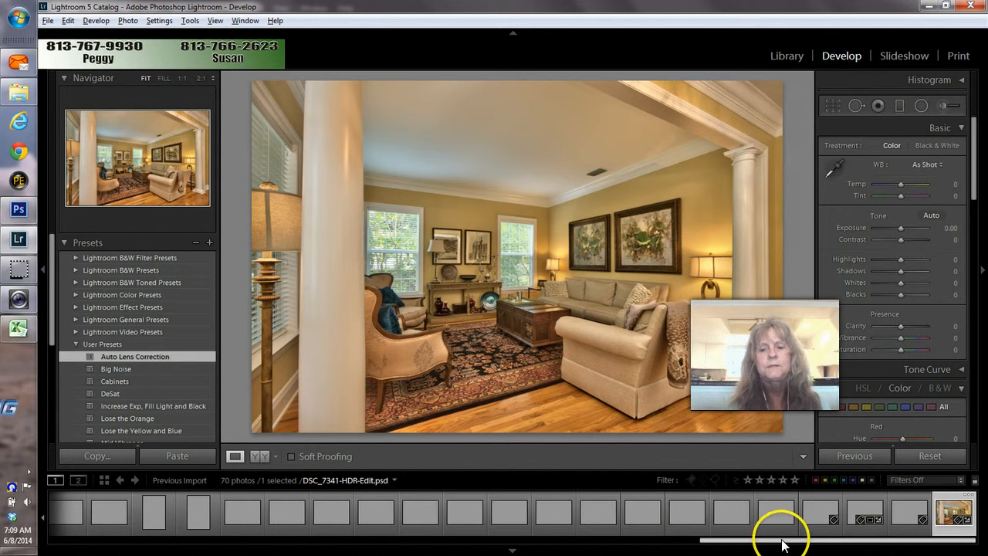
left_click_drag(782, 544, 76, 544)
left_click(66, 519)
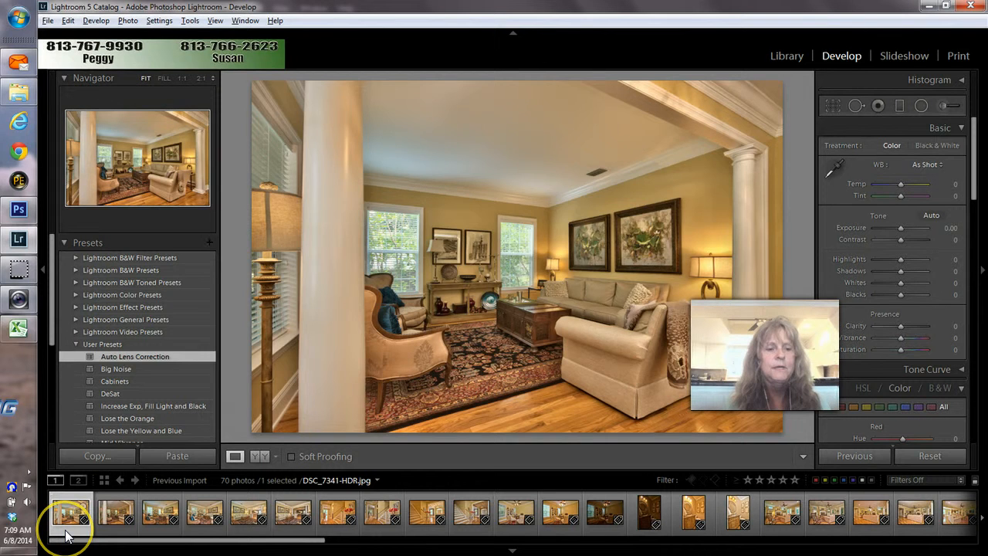
key("Delete")
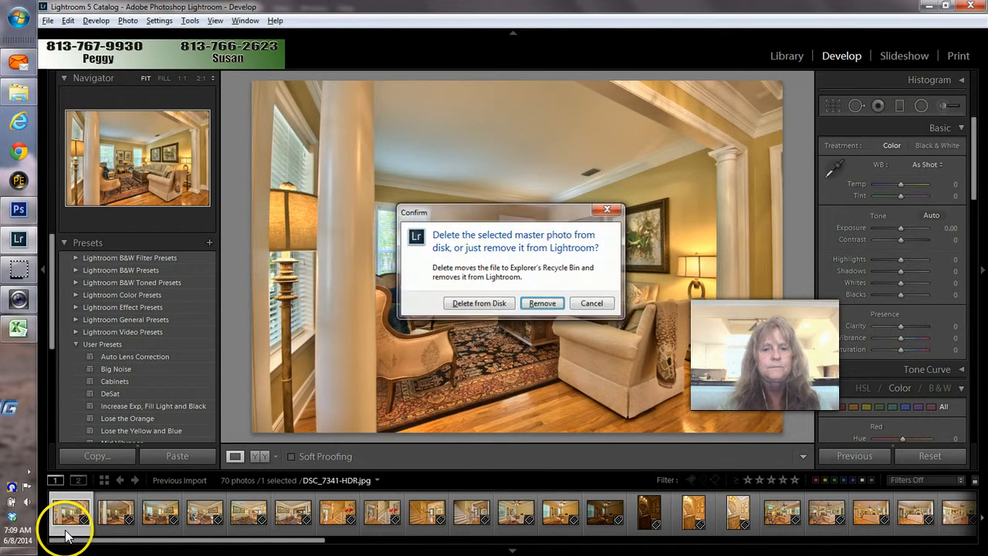
key("Return")
key("Delete")
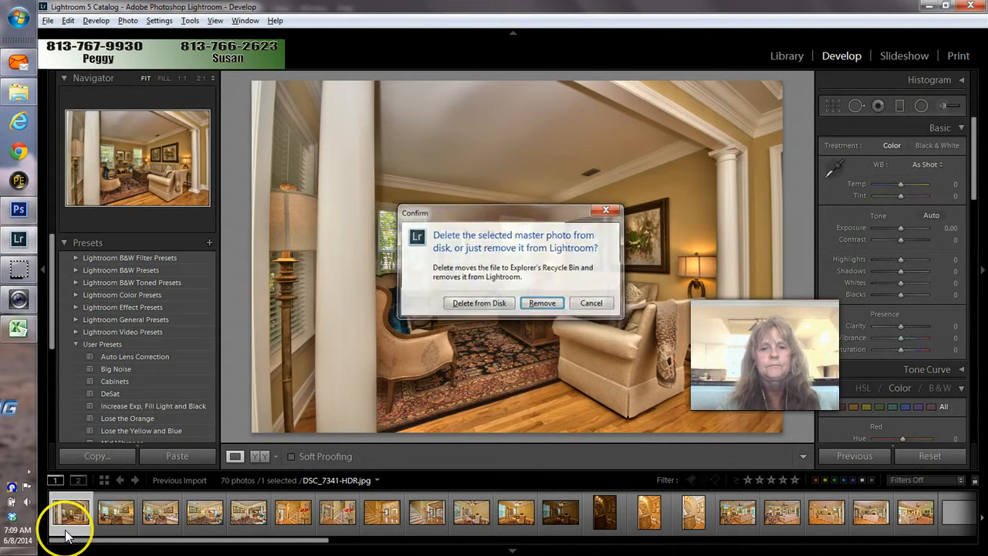
key("Return")
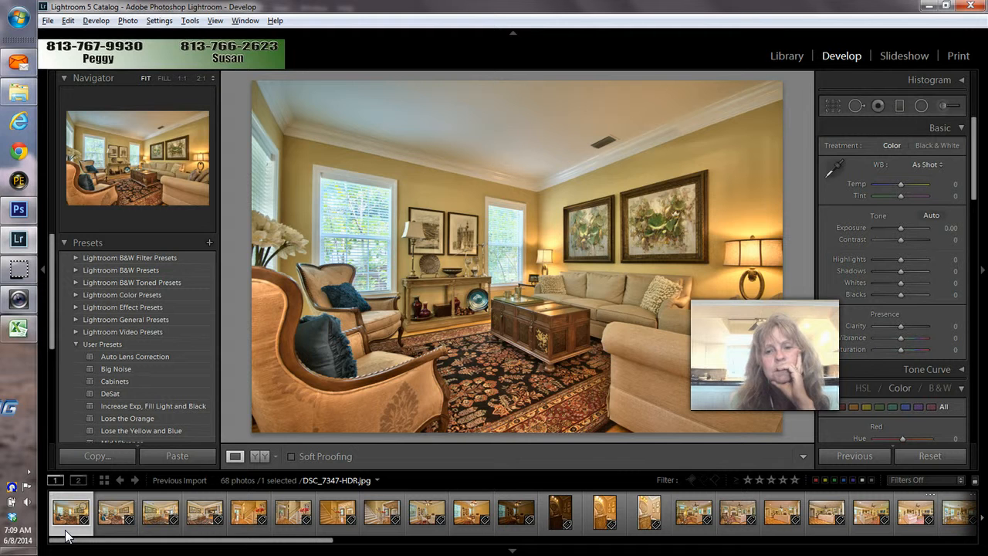
Step: Flip between DSC_7347-HDR and DSC_7350-HDR, ending on the brighter teal-pillow version
key("Right")
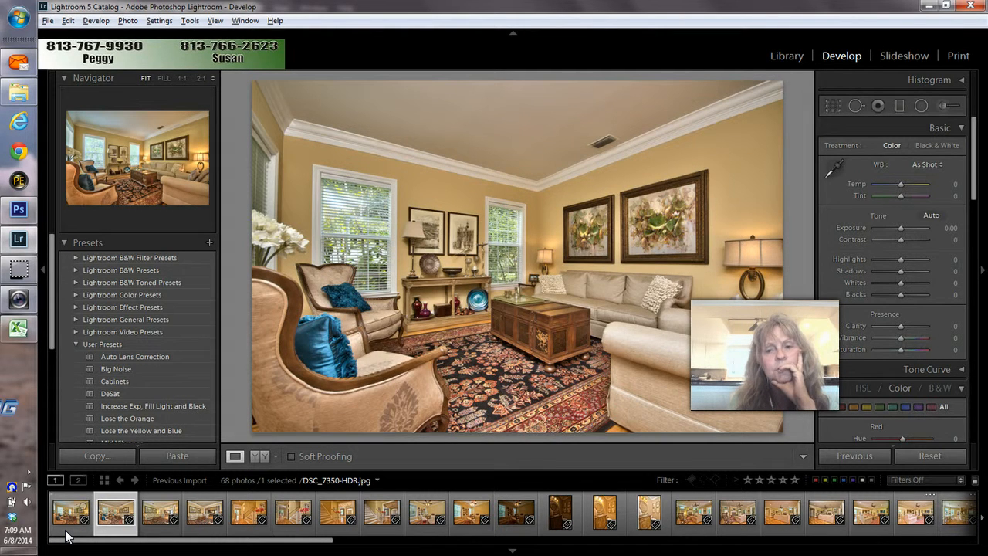
key("Right")
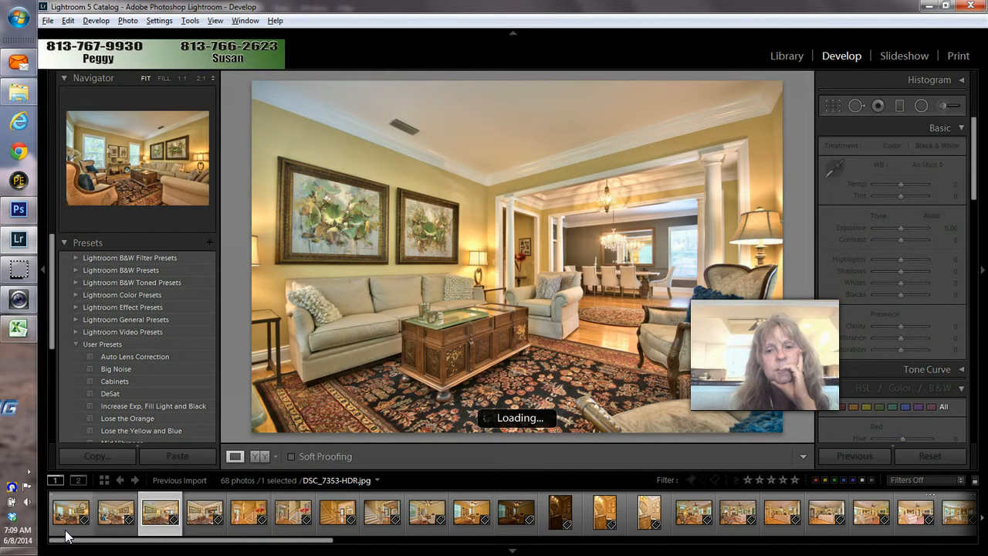
key("Right")
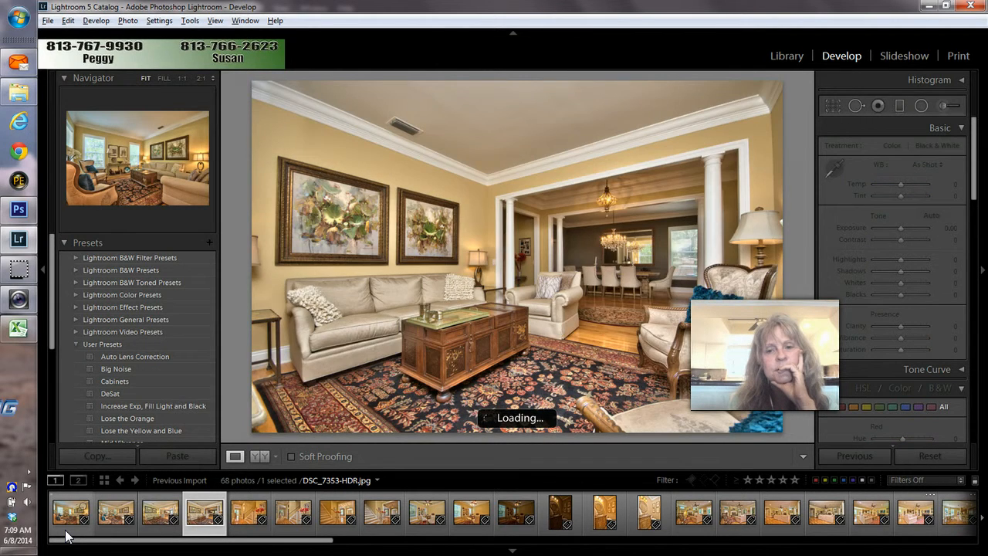
key("Left")
key("Left")
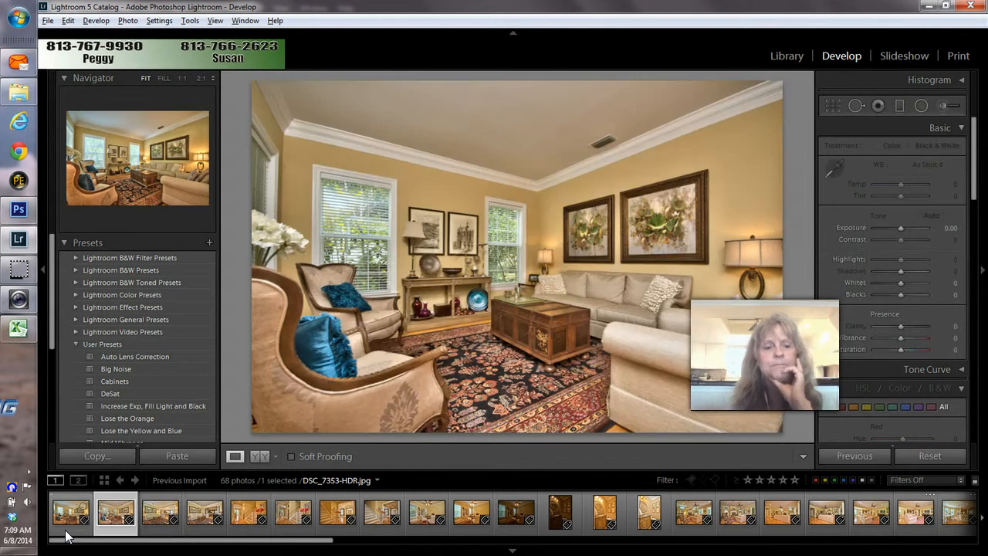
key("Left")
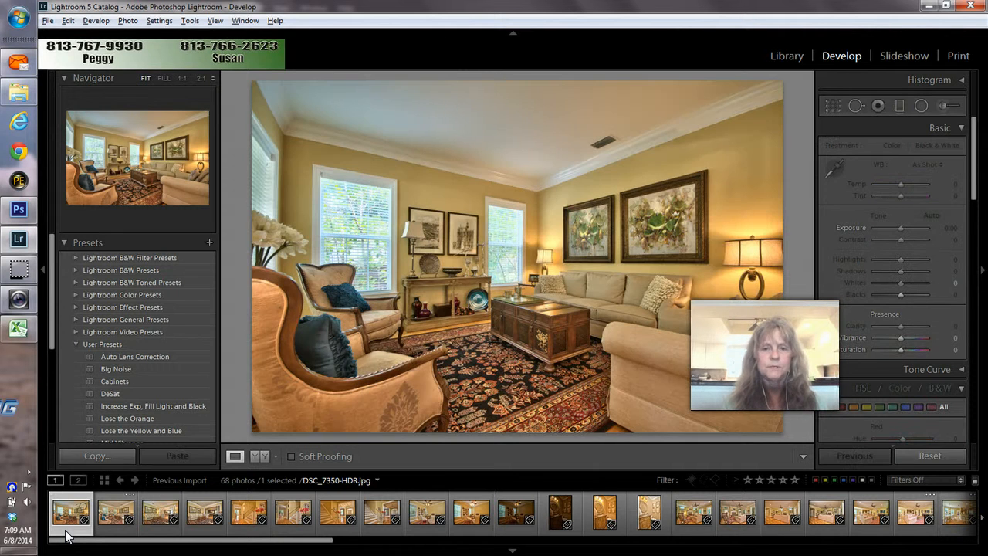
key("Right")
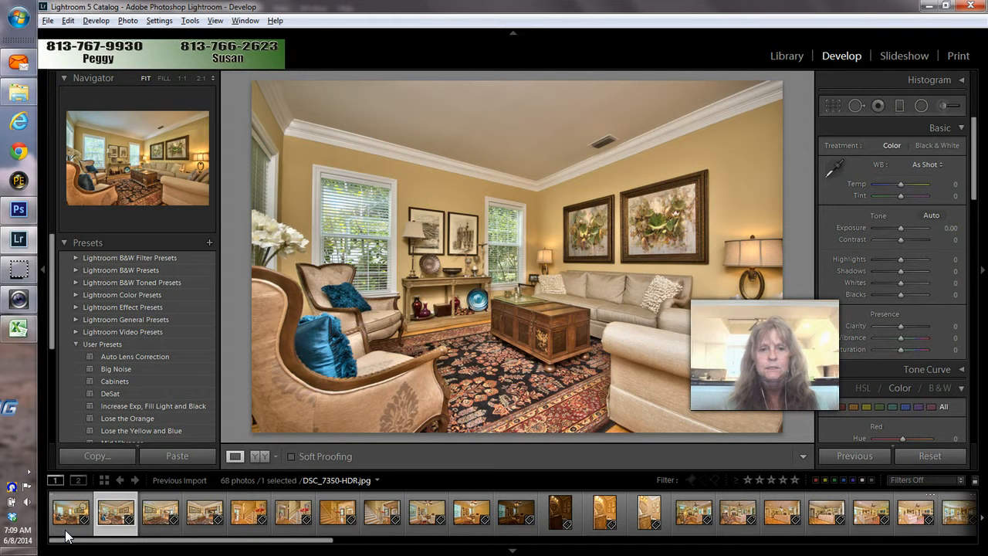
key("Left")
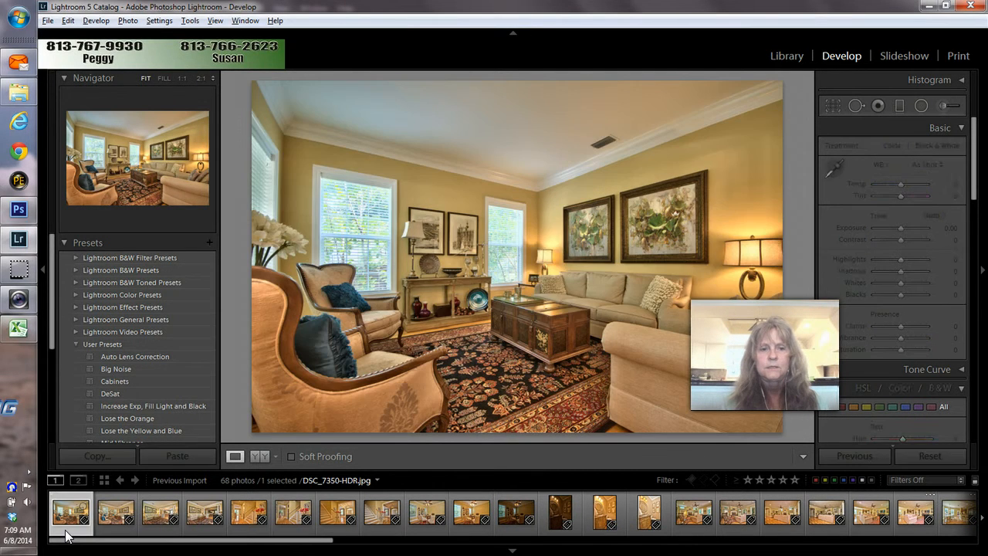
key("Right")
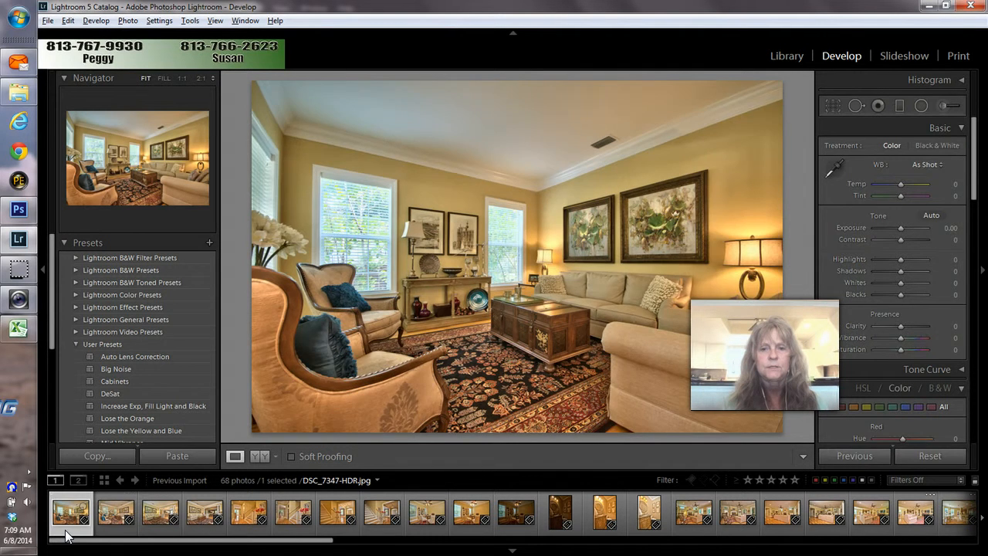
key("Right")
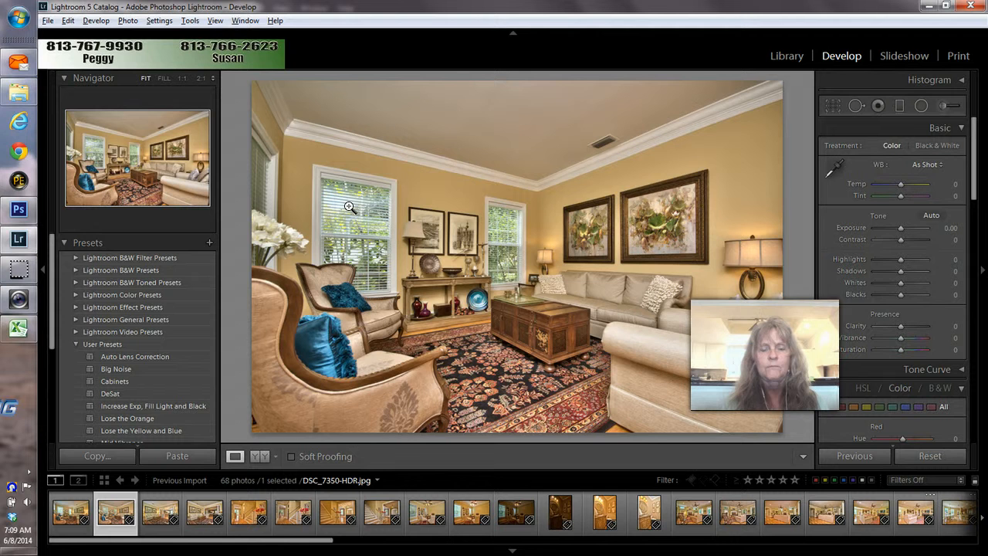
Step: Select DSC_7347-HDR and DSC_7350-HDR and open them as layers in one Photoshop document
left_click(68, 516, "ctrl")
right_click(68, 516)
mouse_move(108, 261)
left_click(244, 335)
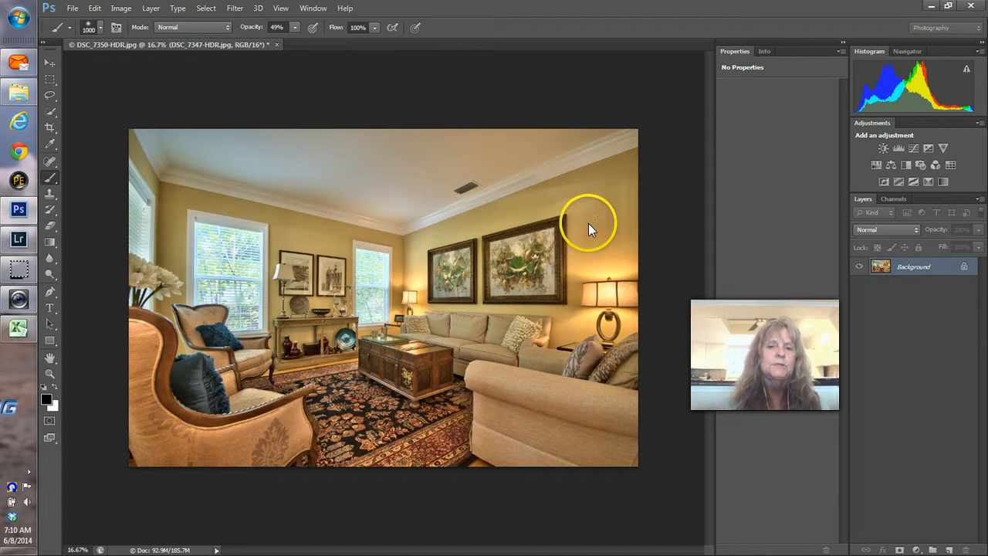
left_click(613, 139)
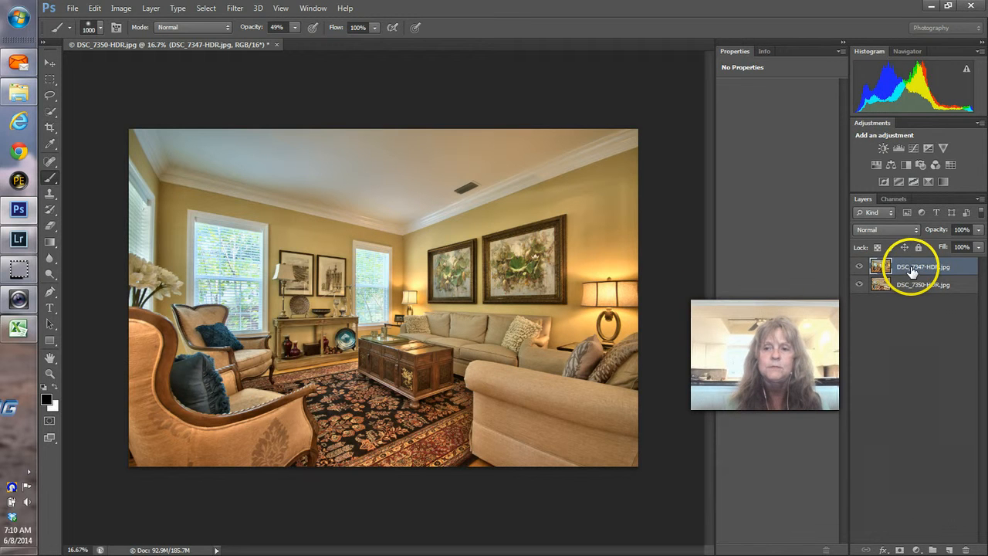
Step: Move DSC_7350-HDR to the top, trial a mask over the left window, then undo the painting
left_click_drag(909, 267, 909, 269)
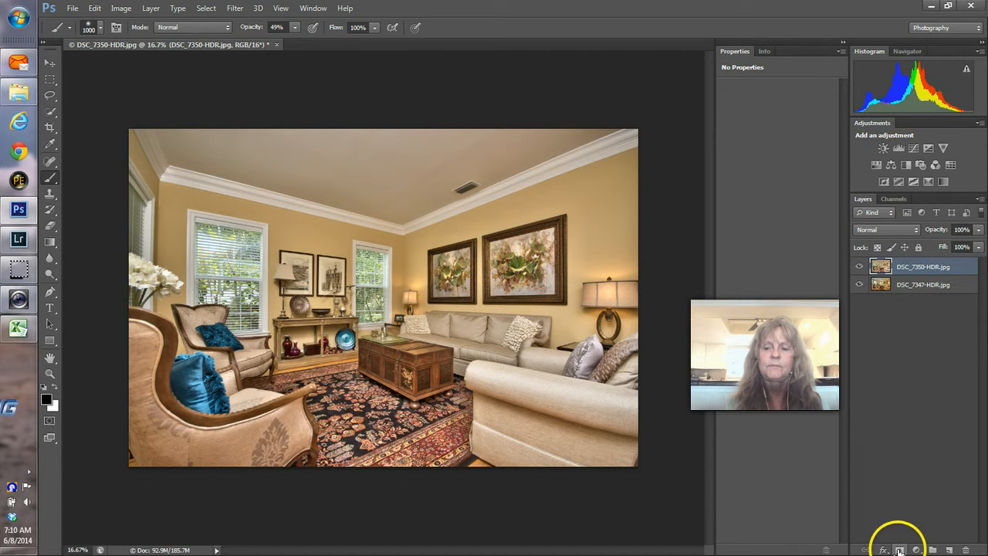
left_click(900, 550)
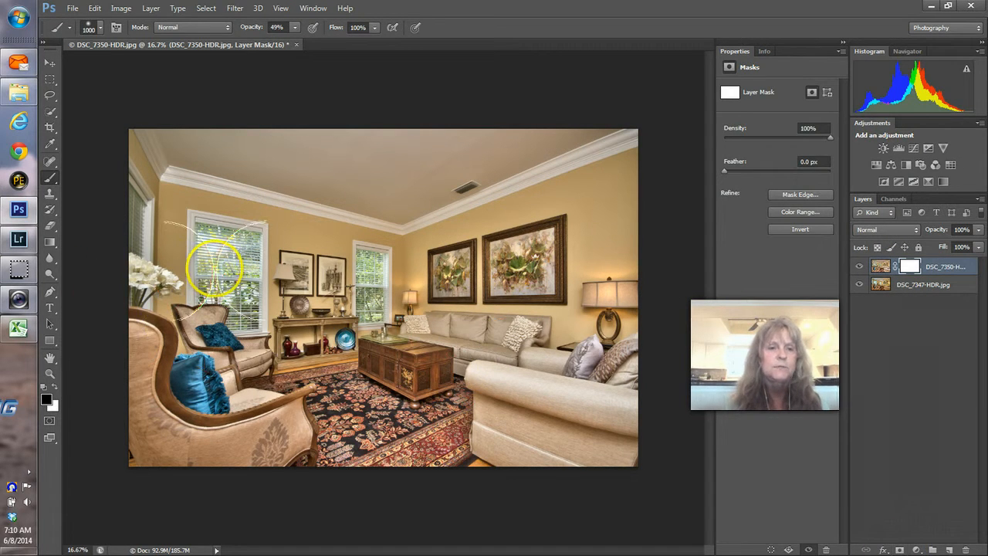
left_click(224, 260)
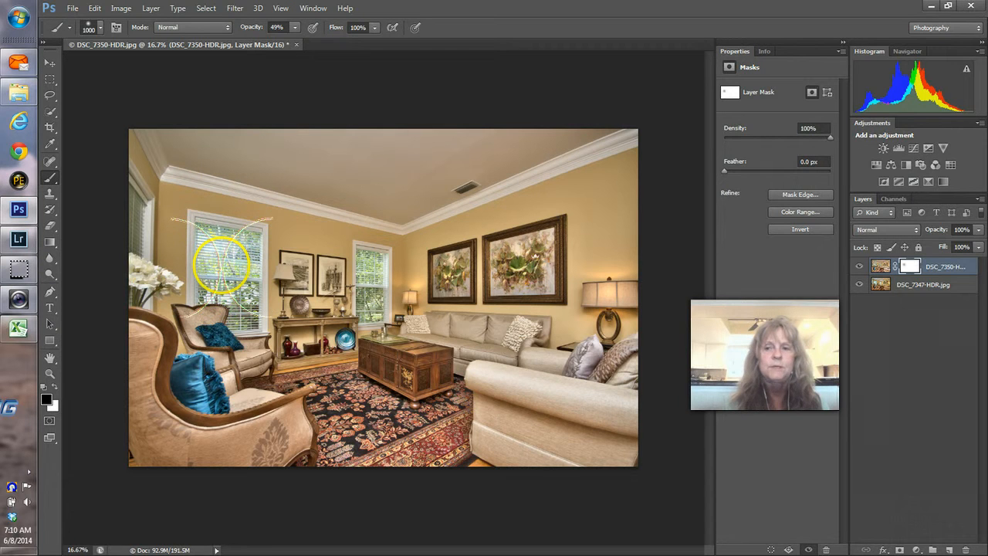
left_click_drag(221, 264, 221, 259)
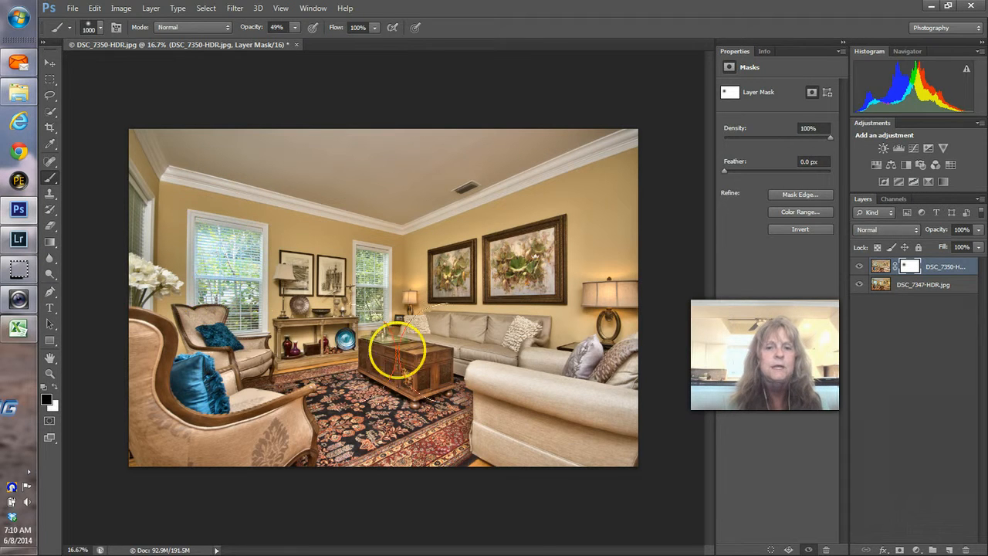
key("ctrl+z")
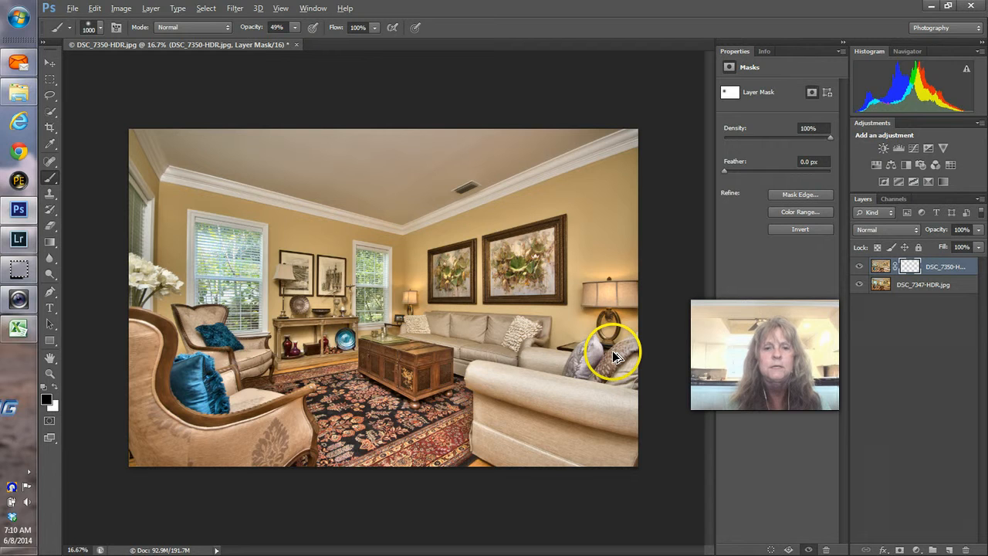
key("ctrl+alt+z")
key("ctrl+alt+z")
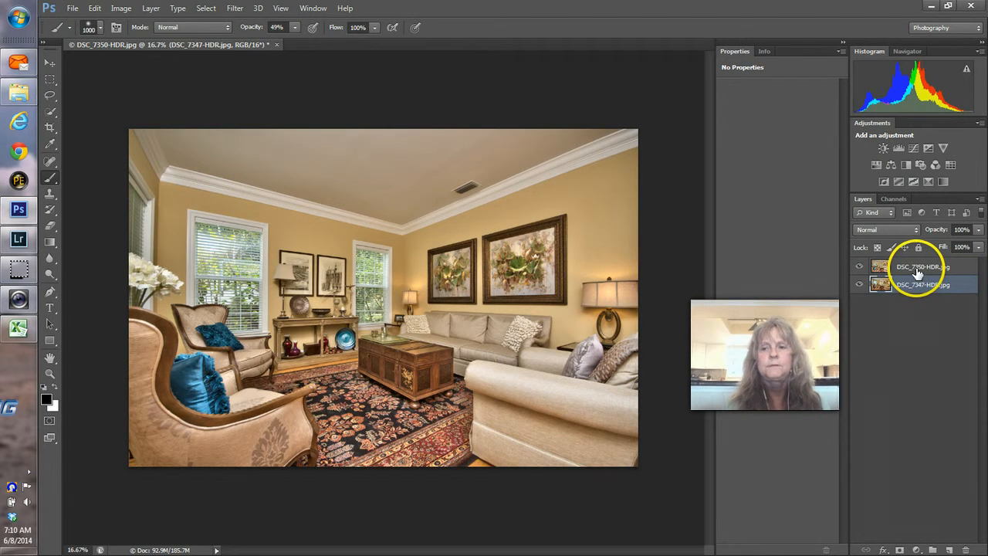
Step: Reorder the layers so DSC_7350-HDR ends up on top and selected
left_click_drag(918, 274, 917, 294)
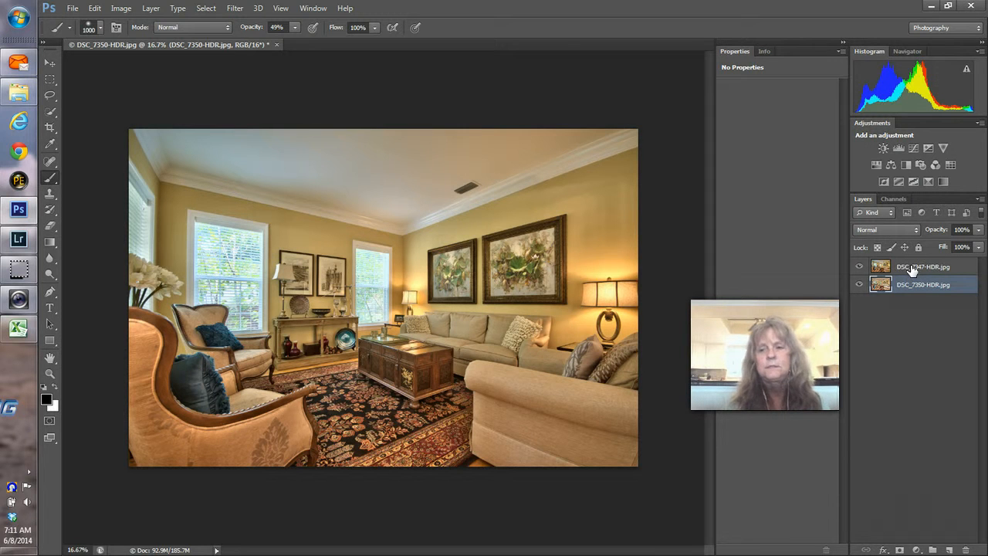
left_click_drag(912, 266, 908, 288)
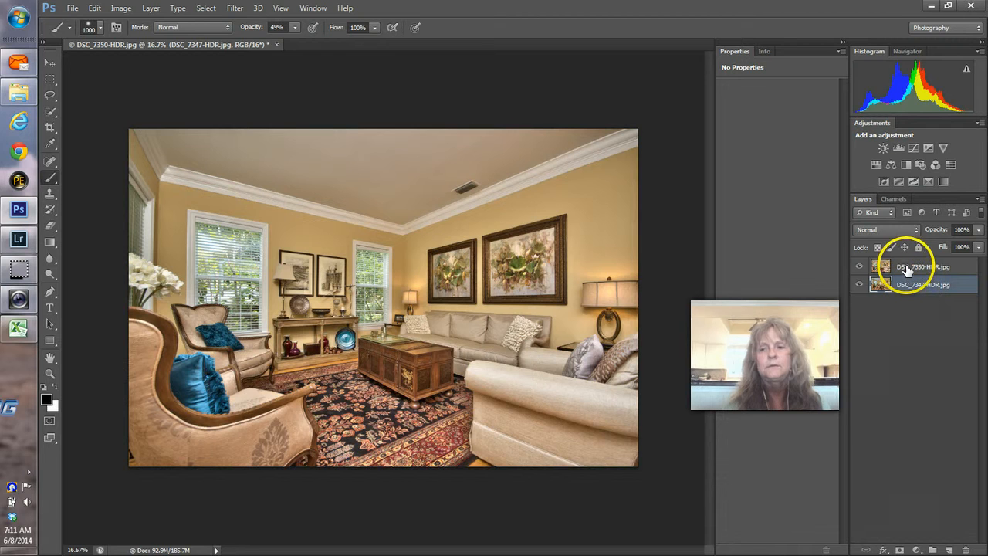
left_click(908, 270)
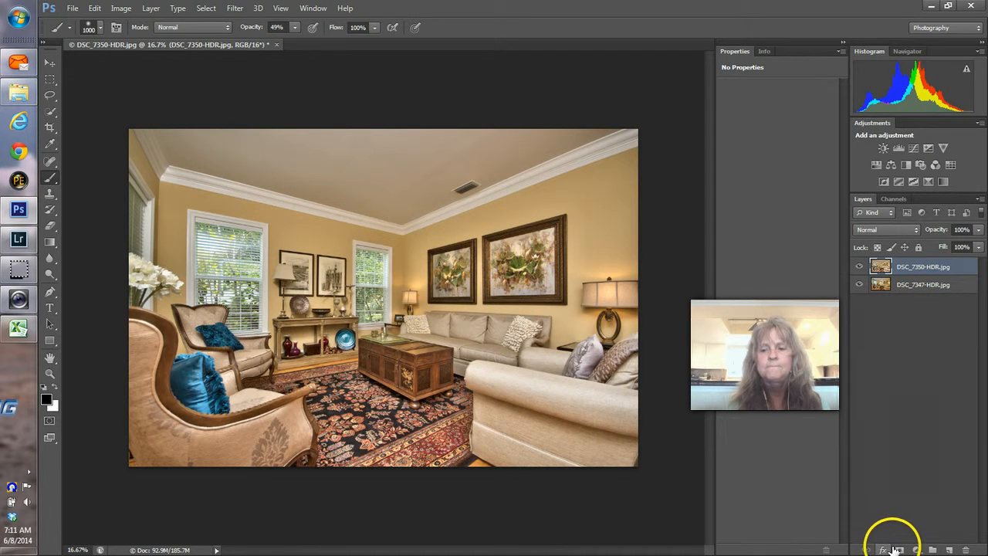
Step: Add a layer mask to DSC_7350-HDR and paint out the left window with a smaller brush
left_click(898, 547)
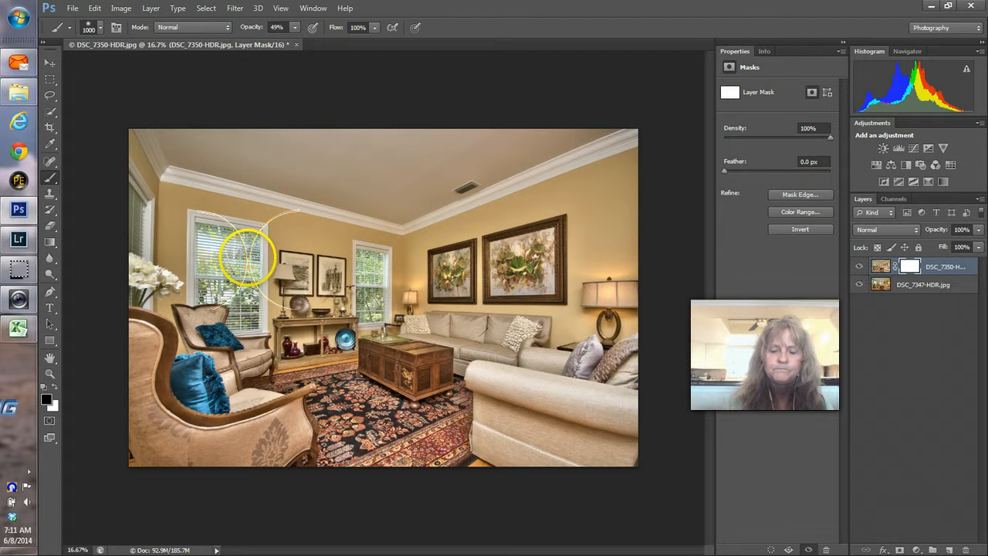
key("bracketleft")
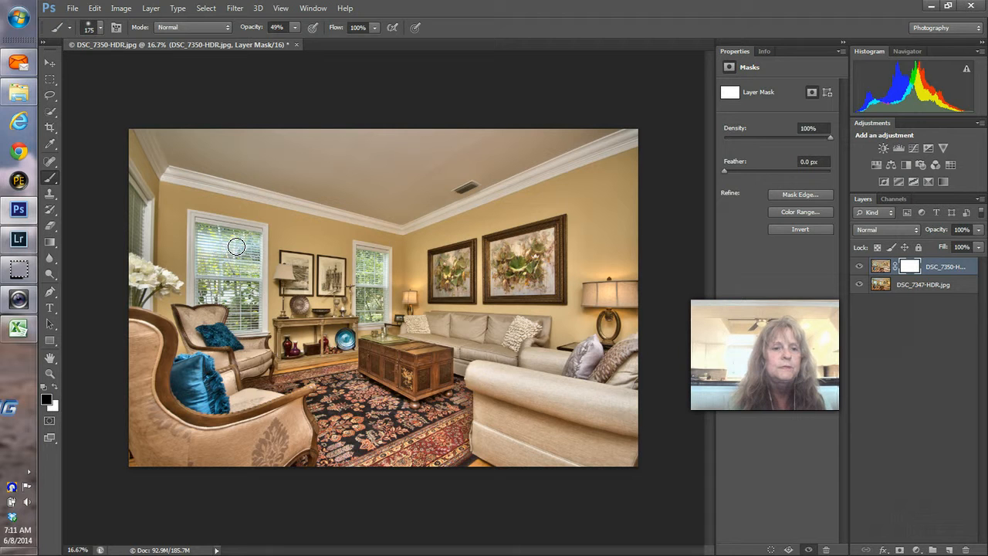
mouse_move(219, 249)
left_mouse_down()
mouse_move(203, 255)
mouse_move(223, 253)
mouse_move(209, 234)
mouse_move(248, 241)
mouse_move(210, 261)
mouse_move(241, 264)
mouse_move(311, 304)
mouse_move(386, 301)
left_mouse_up()
Step: Compare versions by toggling the top layer's visibility, then set its opacity to 47%
left_click(756, 270)
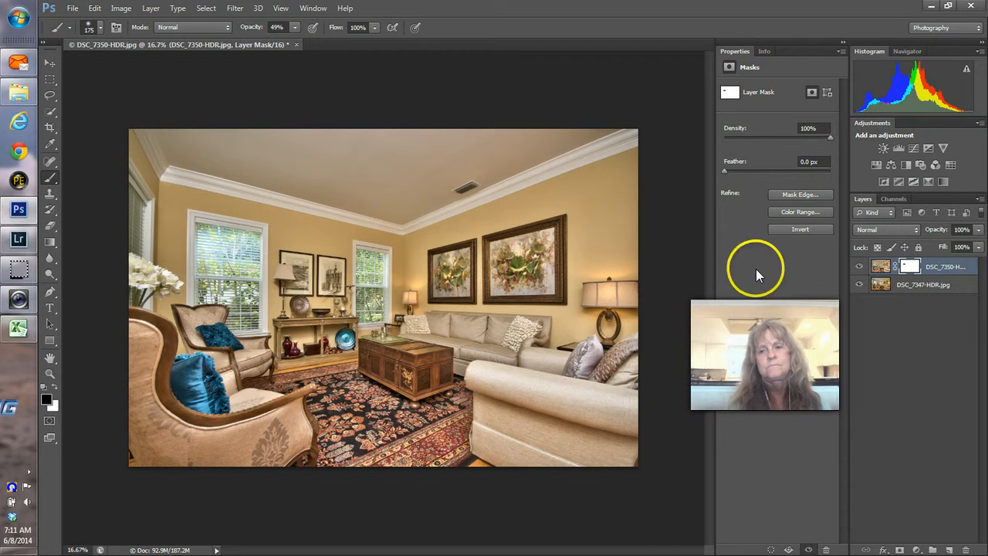
left_click(860, 268)
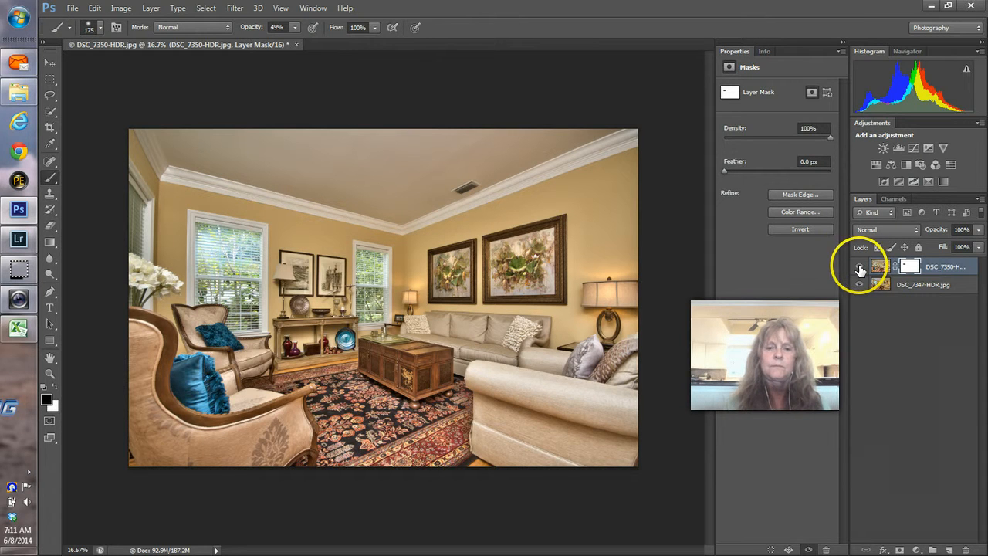
left_click(859, 268)
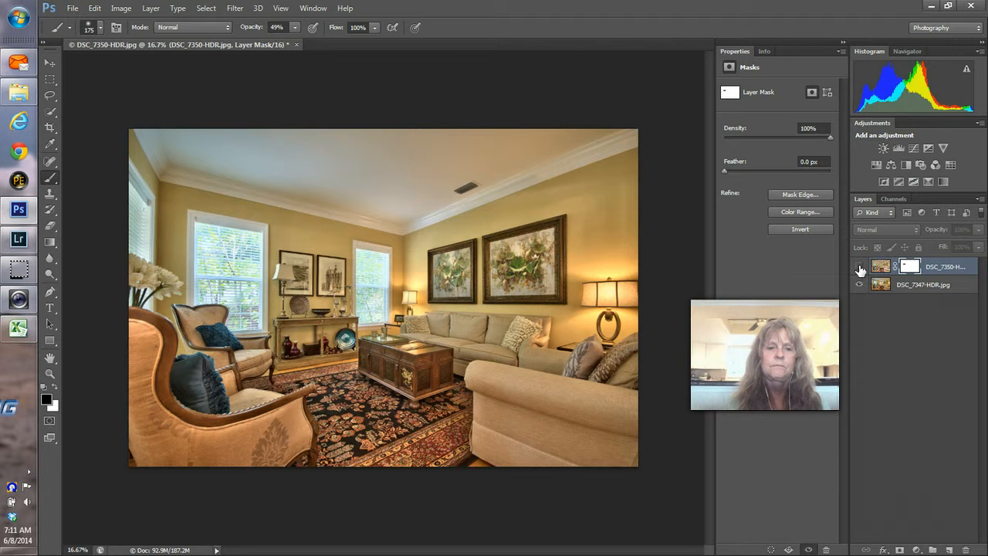
left_click(860, 268)
left_click(861, 269)
left_click(860, 269)
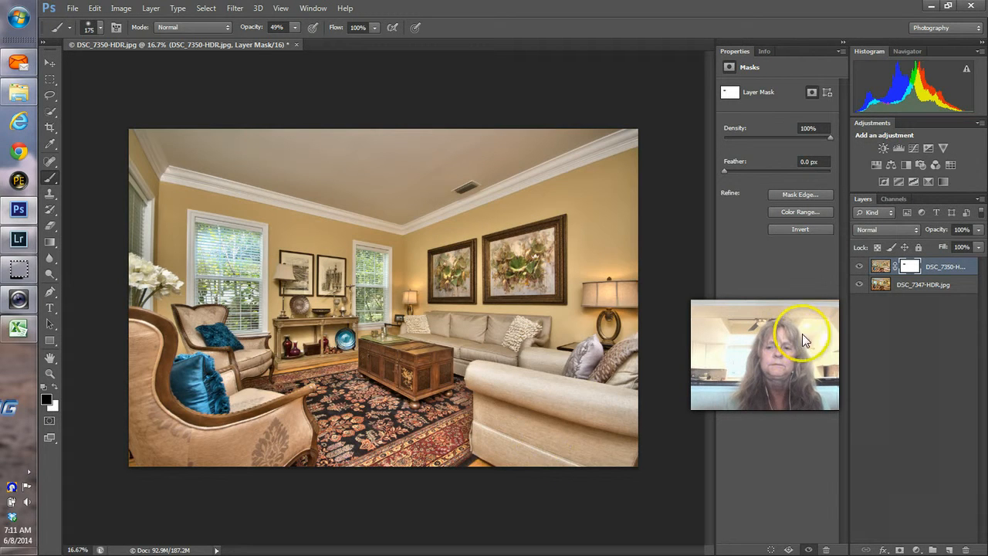
left_click(979, 230)
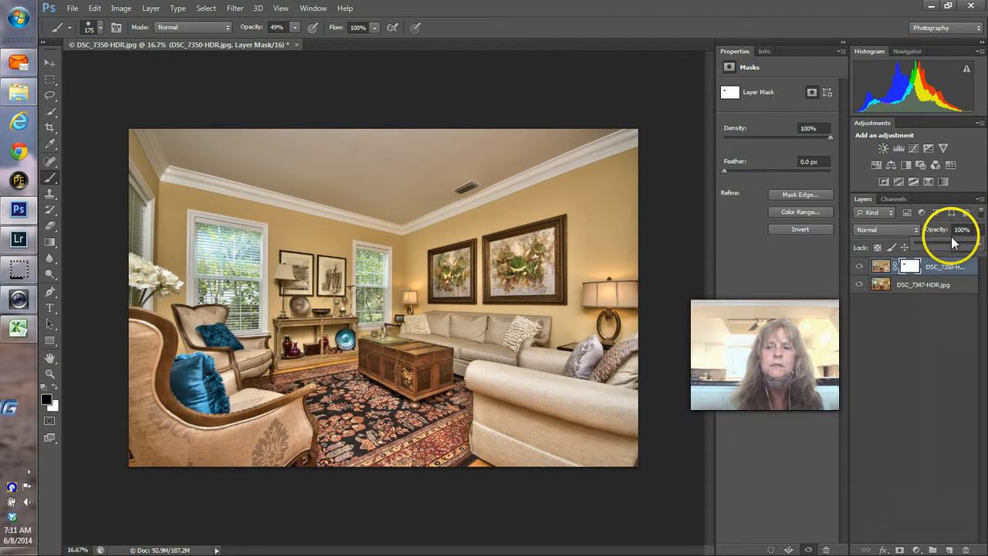
left_click(945, 241)
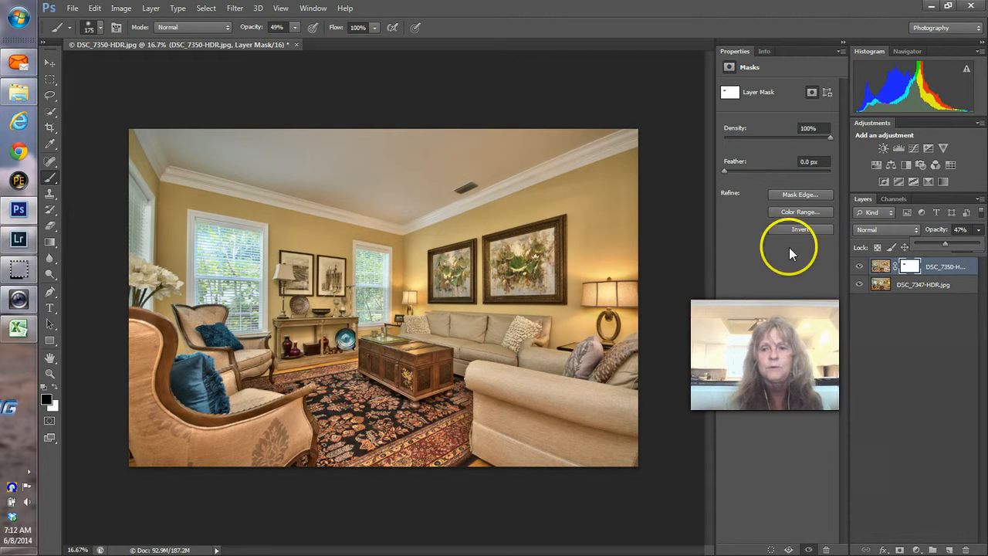
Step: Flatten the DSC_7350-HDR living-room layers, apply PTLens lens correction, and save on closing
right_click(925, 290)
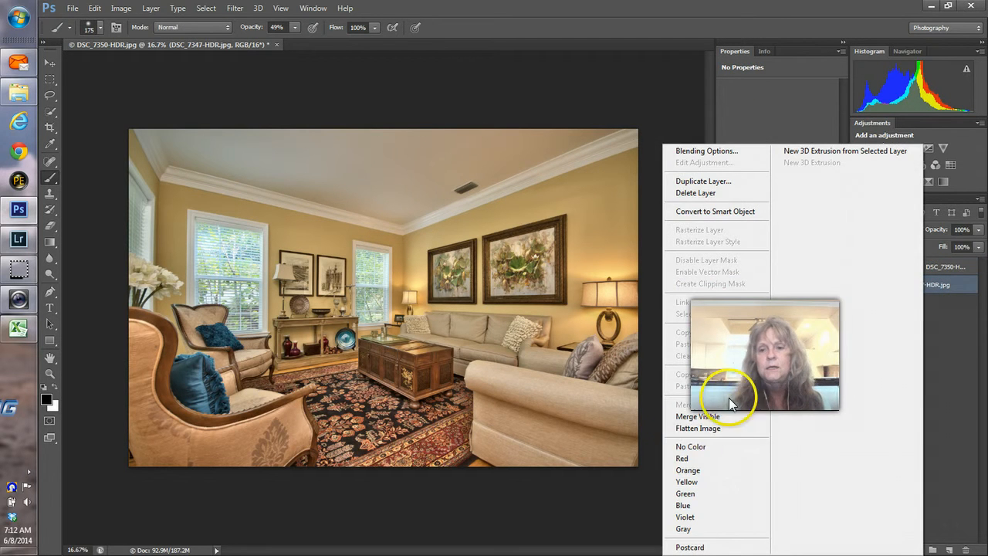
left_click(691, 428)
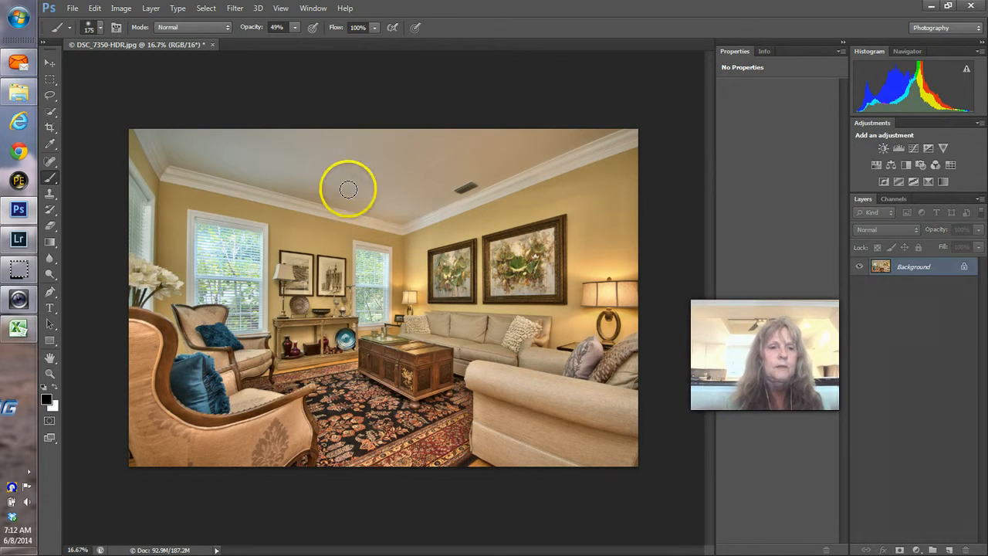
left_click(232, 14)
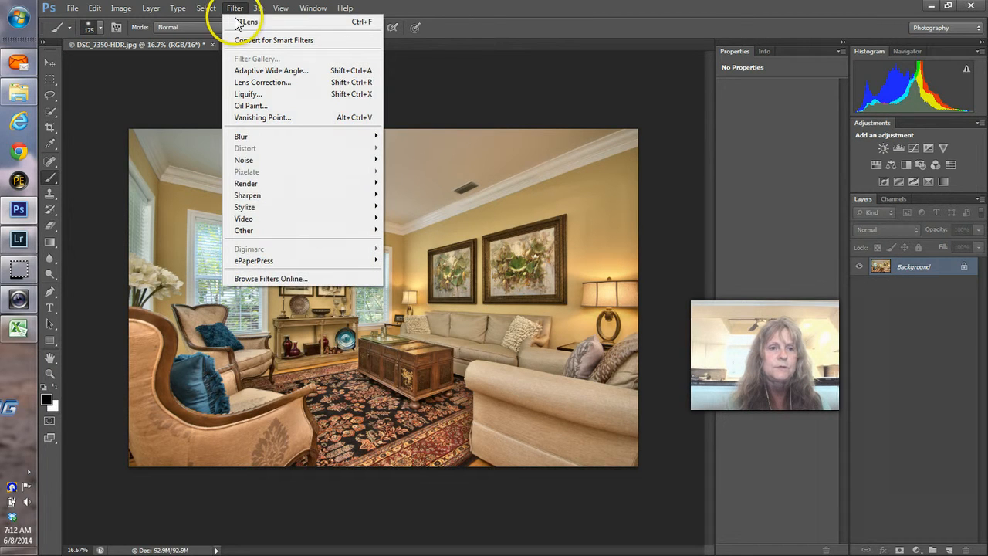
left_click(236, 21)
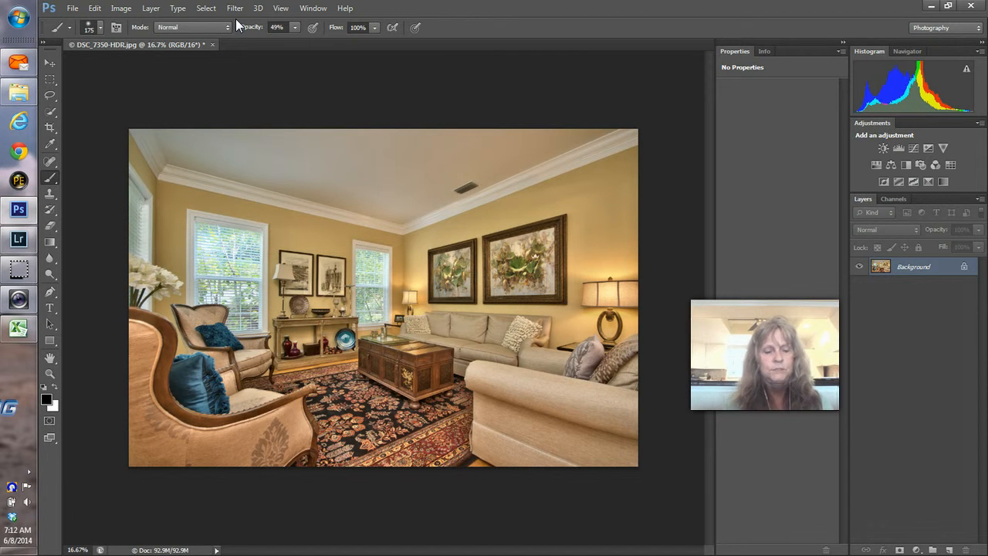
key("ctrl+w")
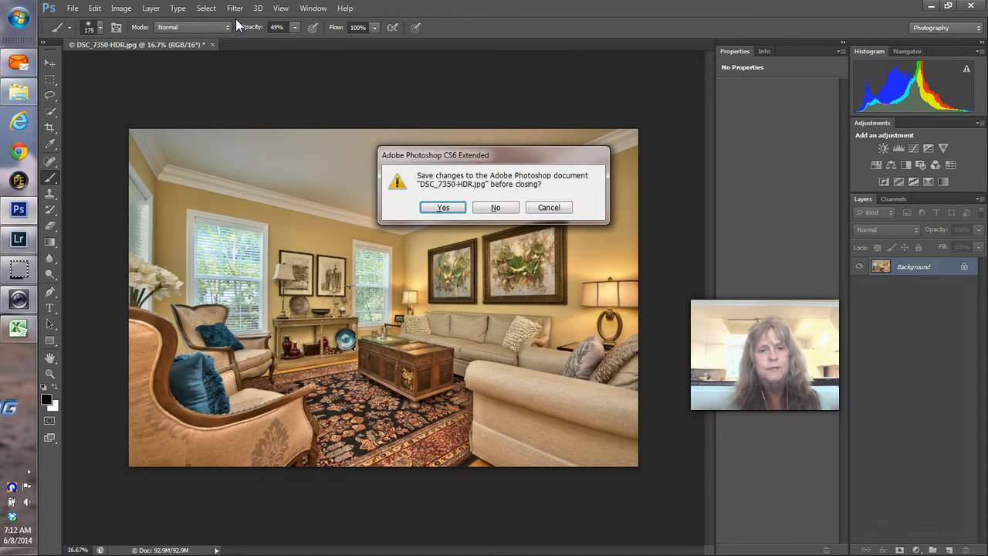
left_click(448, 210)
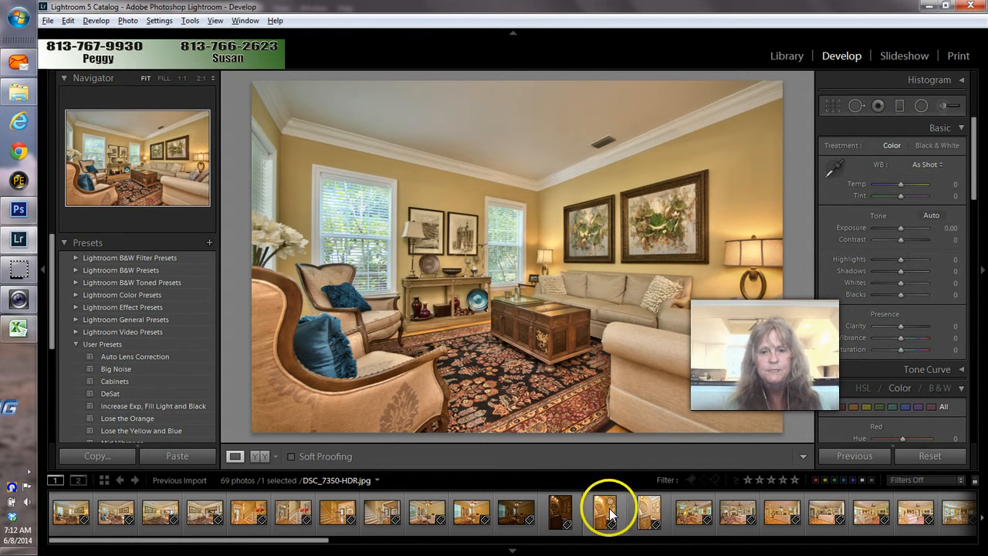
Step: Remove the original DSC_7347-HDR.jpg and the following original photo from the catalog
left_click(602, 542)
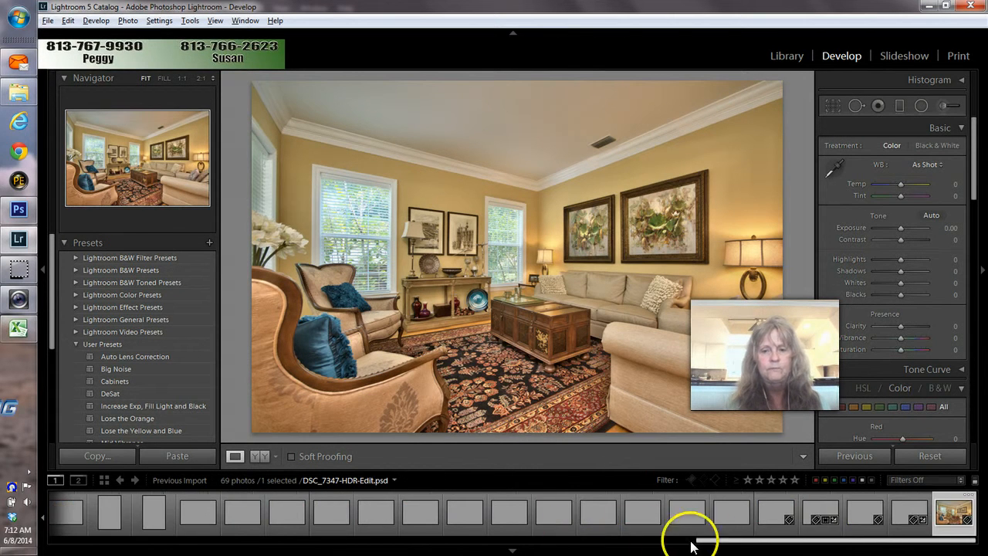
left_click_drag(707, 541, 84, 529)
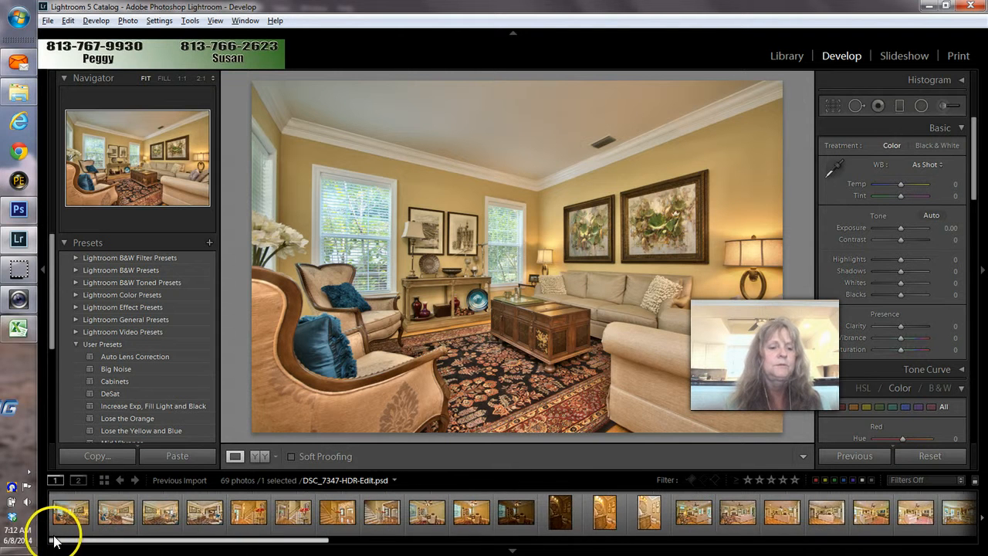
left_click(64, 529)
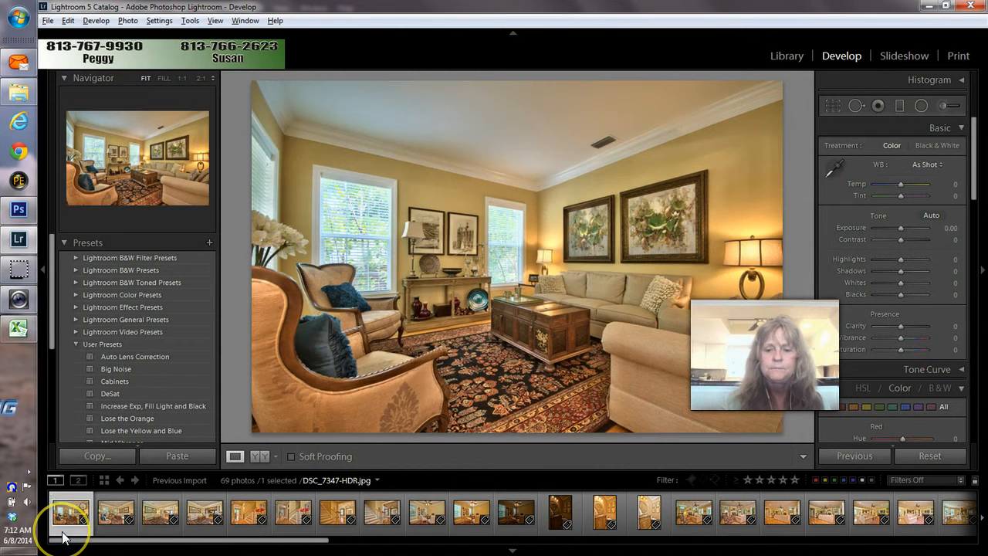
key("Delete")
key("Return")
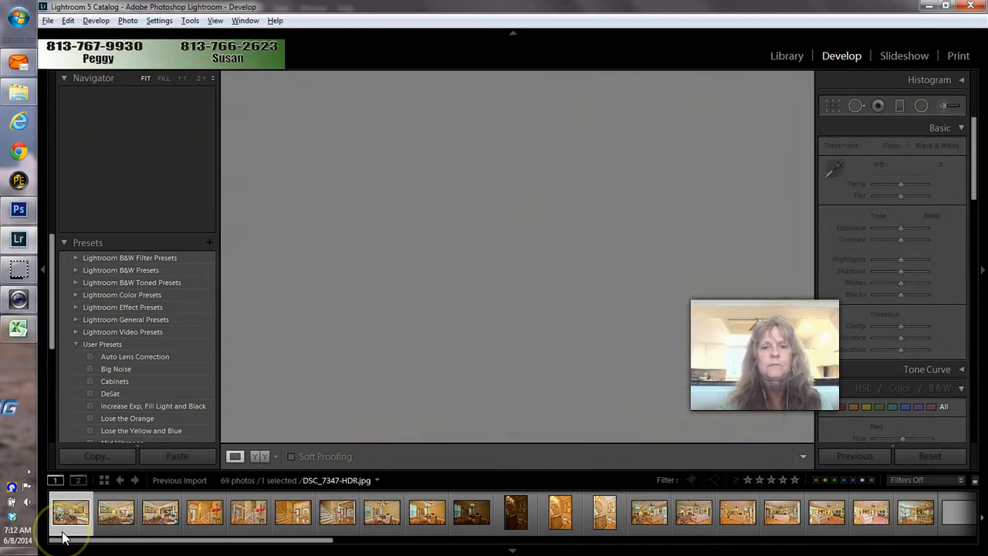
key("Delete")
key("Return")
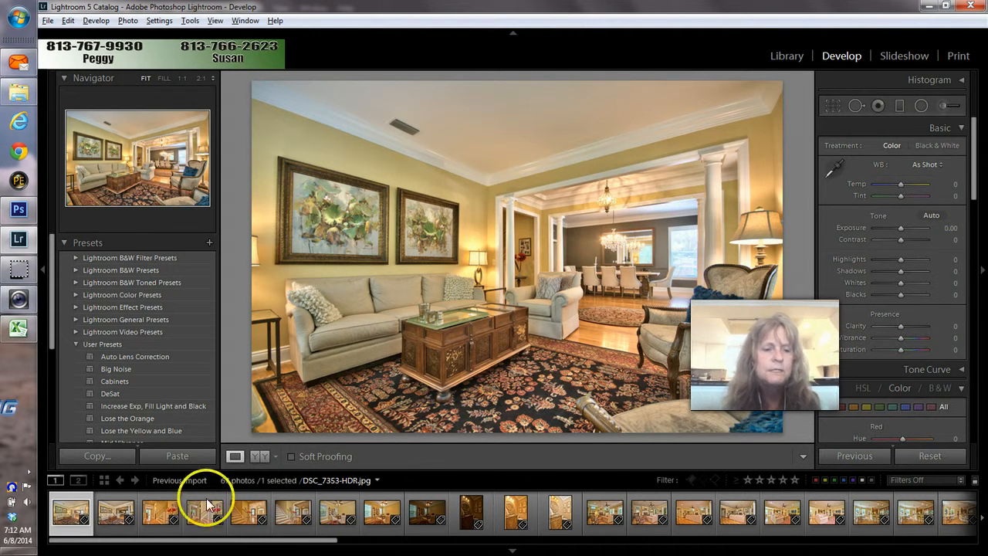
Step: Select DSC_7353-HDR.jpg and DSC_7356-HDR.jpg and open them as layers in Photoshop
left_click(122, 519)
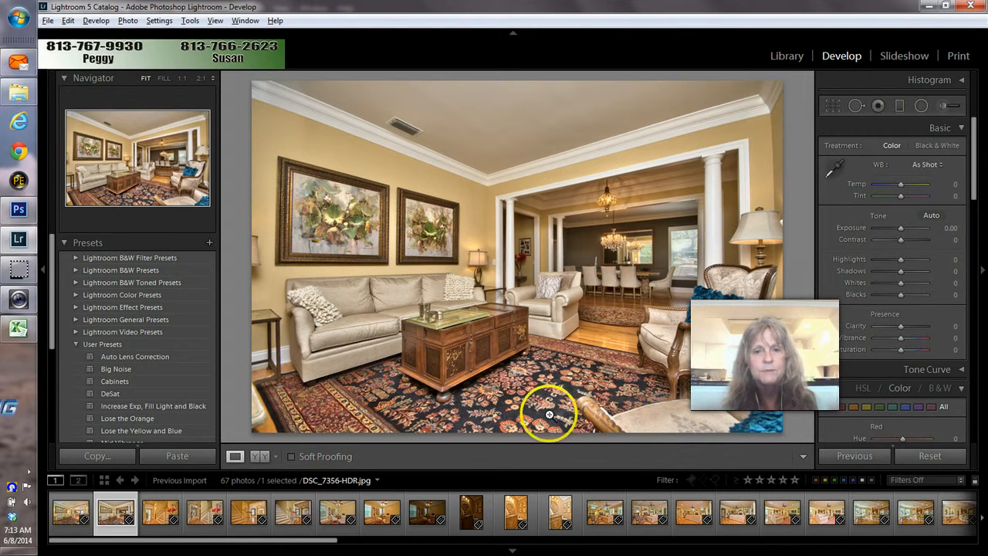
left_click(74, 519)
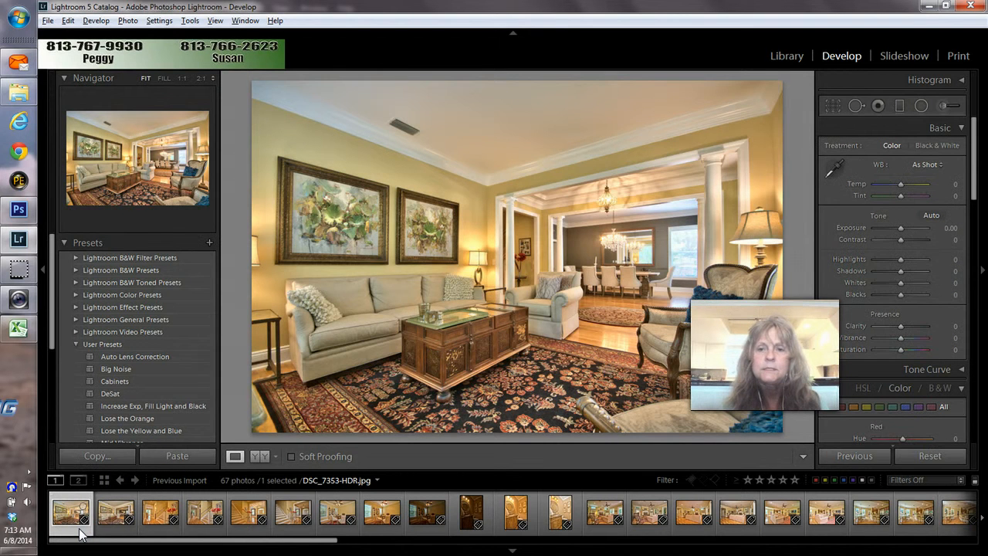
left_click(100, 528)
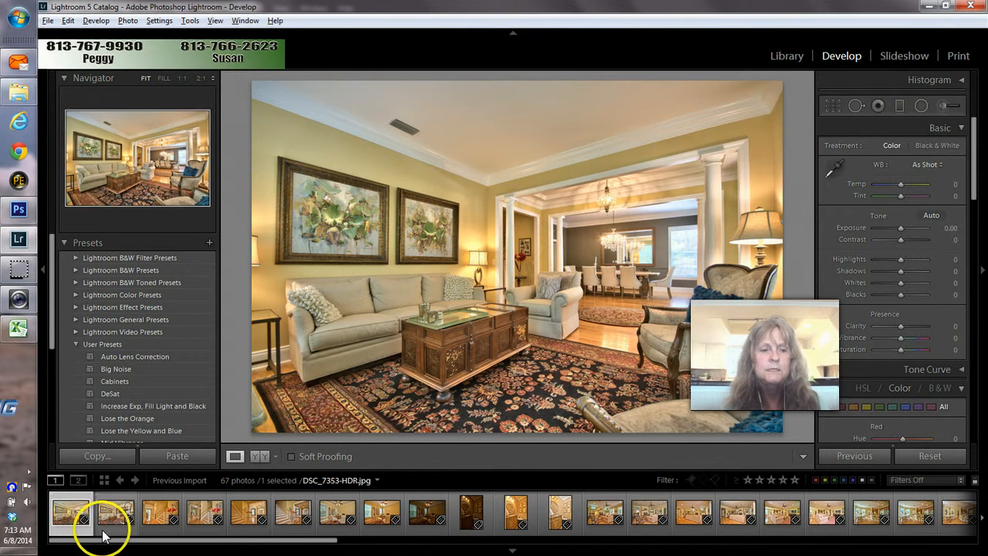
left_click(106, 535, "ctrl")
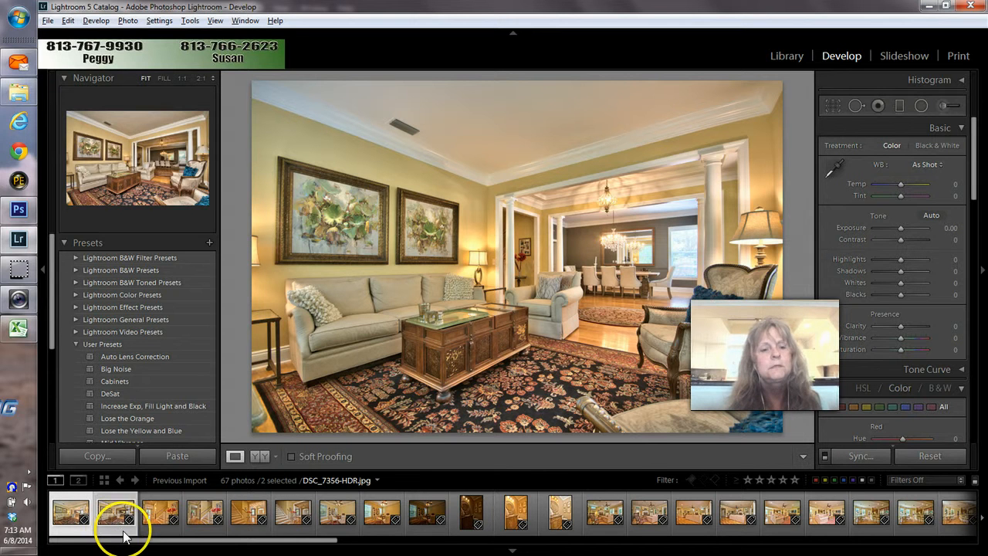
right_click(119, 503)
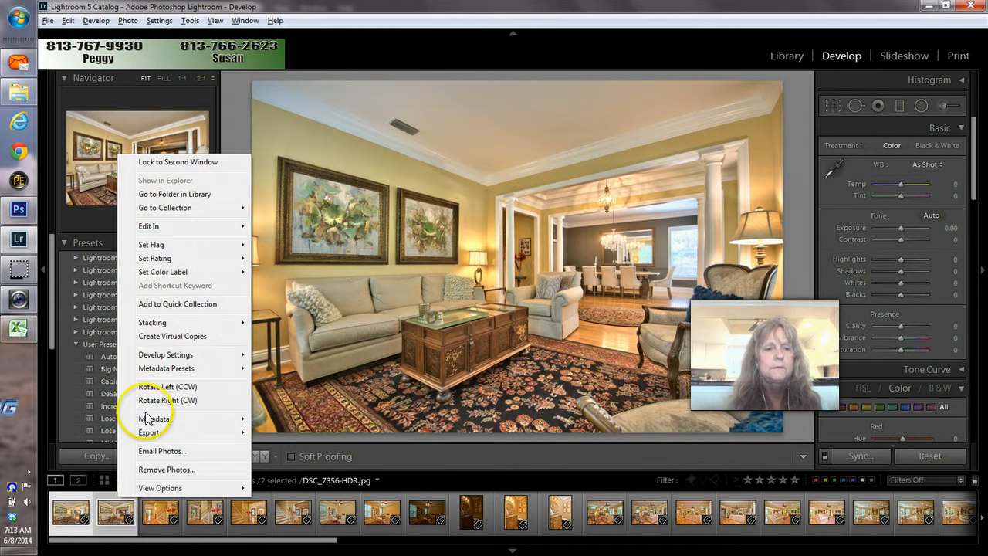
mouse_move(176, 231)
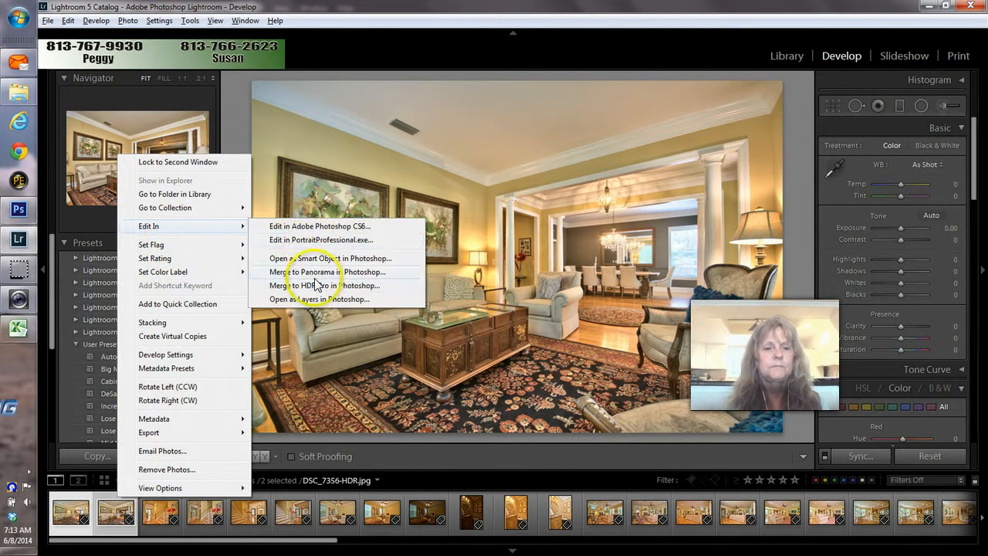
left_click(302, 300)
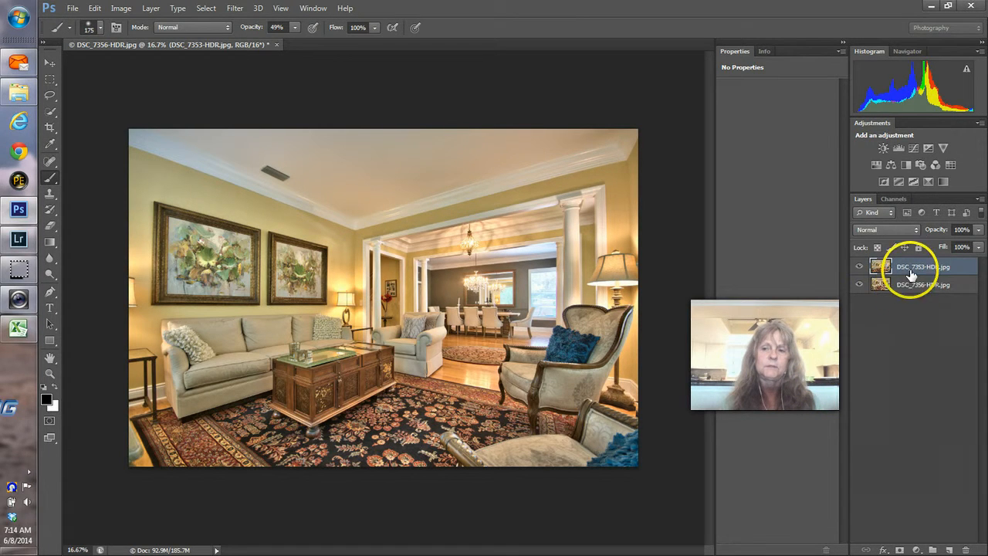
Step: Set the DSC_7353 top layer to 51% opacity and flatten the image
left_click(980, 231)
left_click(948, 244)
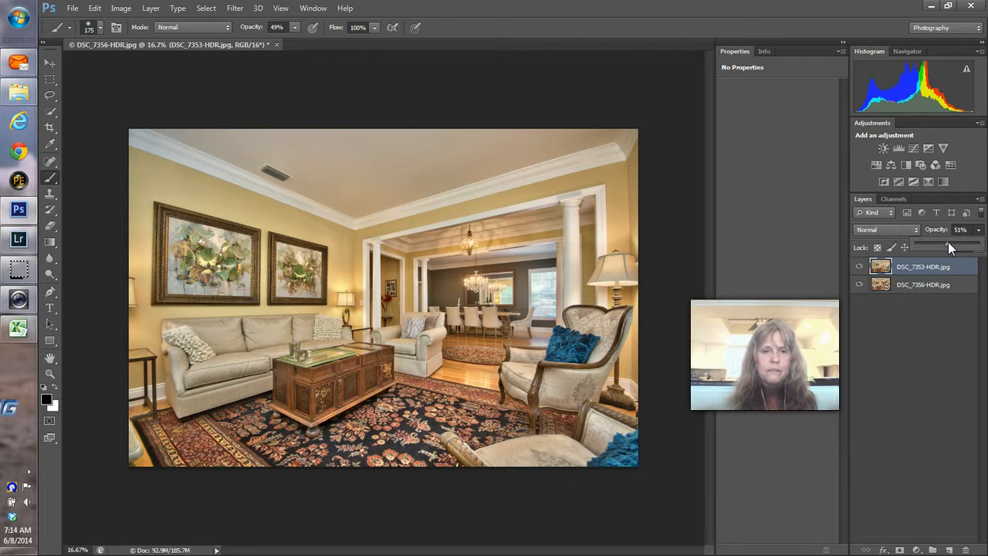
right_click(926, 288)
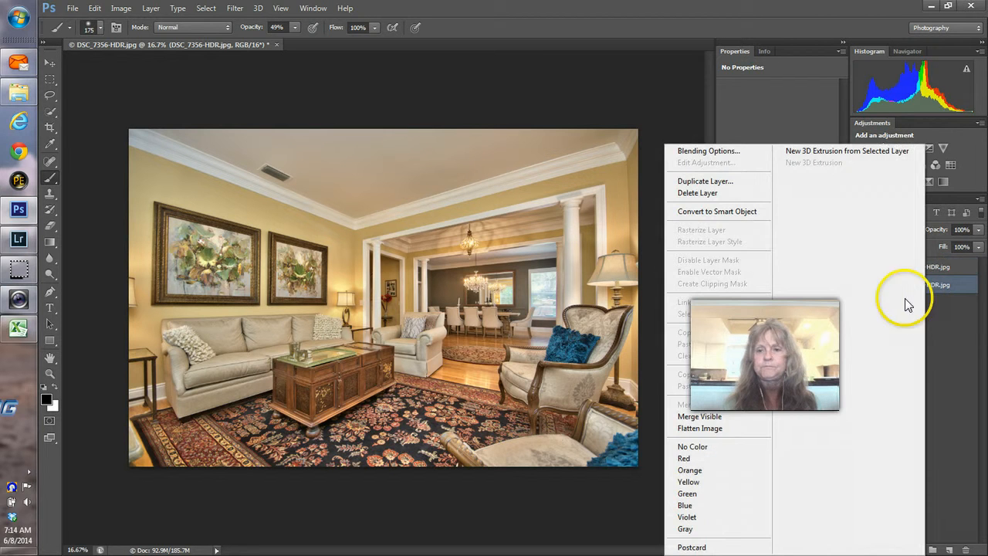
left_click(683, 429)
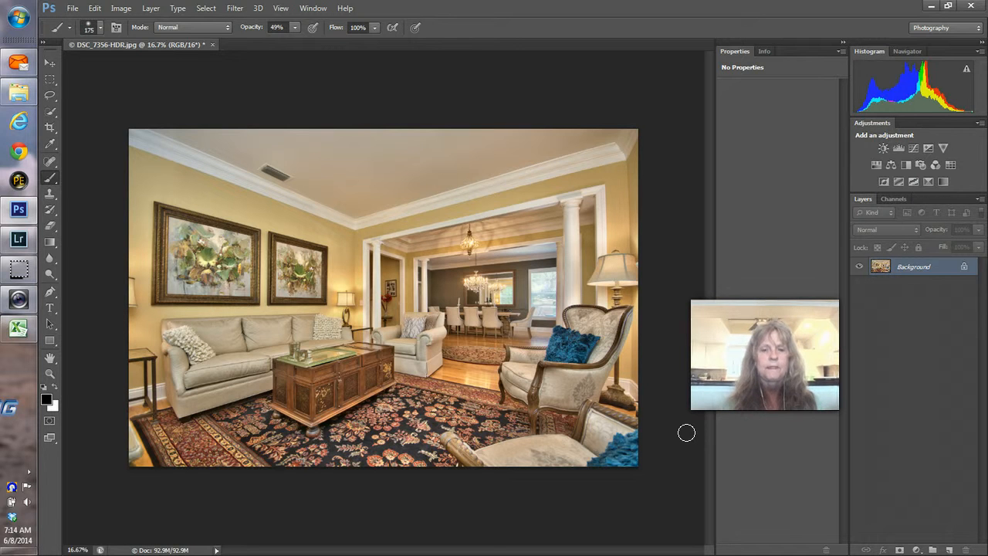
Step: Save and close the blended image, then return to Lightroom
key("ctrl+w")
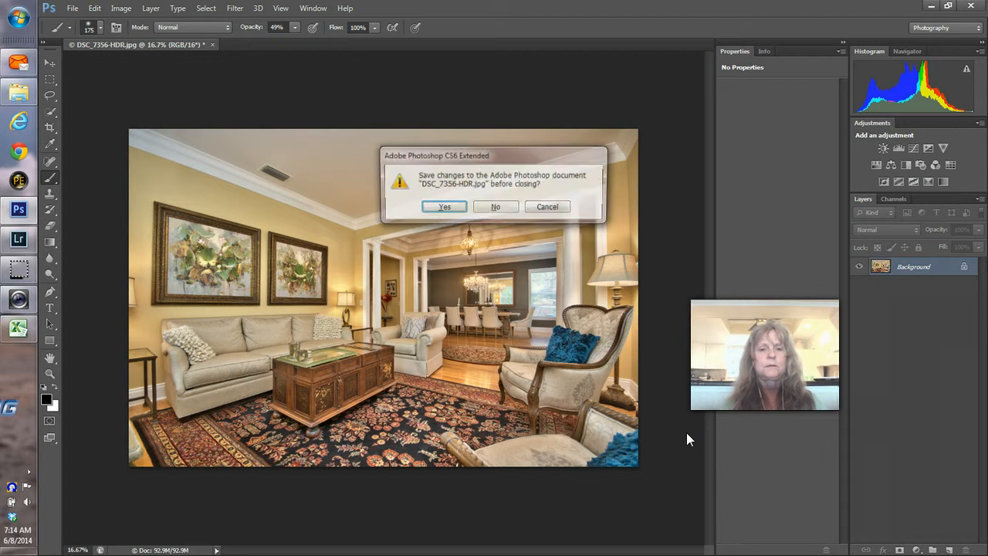
left_click(447, 207)
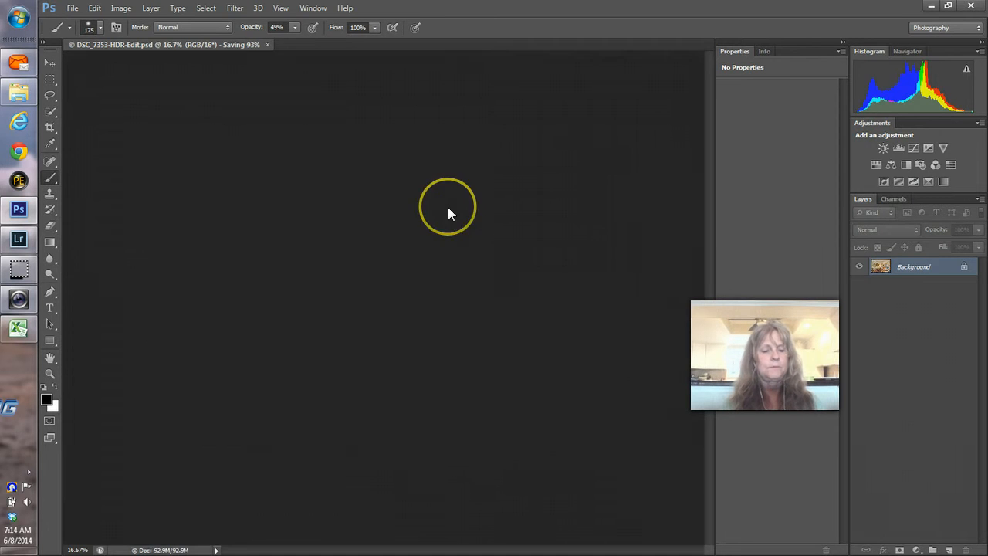
key("alt+Tab")
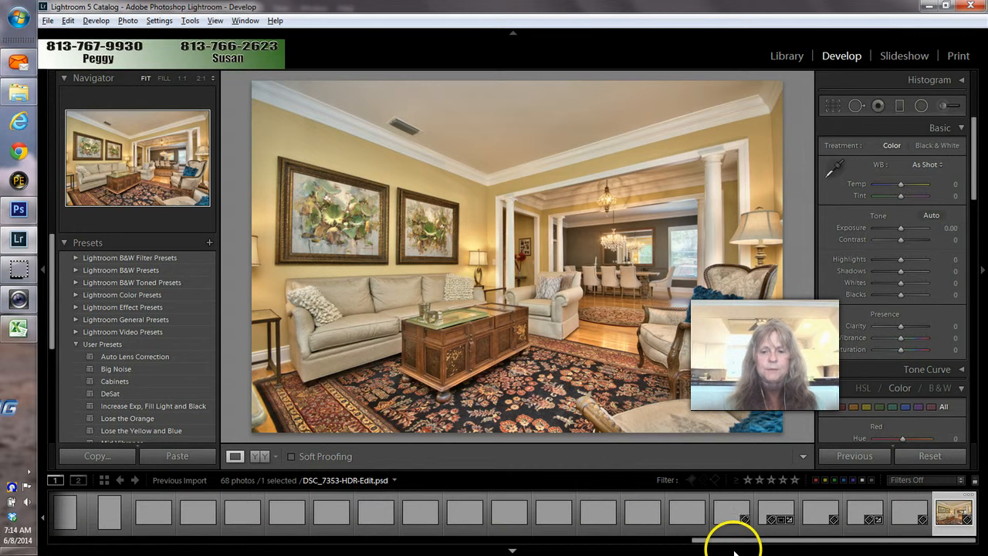
Step: Remove DSC_7353-HDR.jpg and the next original from the catalog, then advance to the staircase shot
left_click_drag(734, 546, 100, 541)
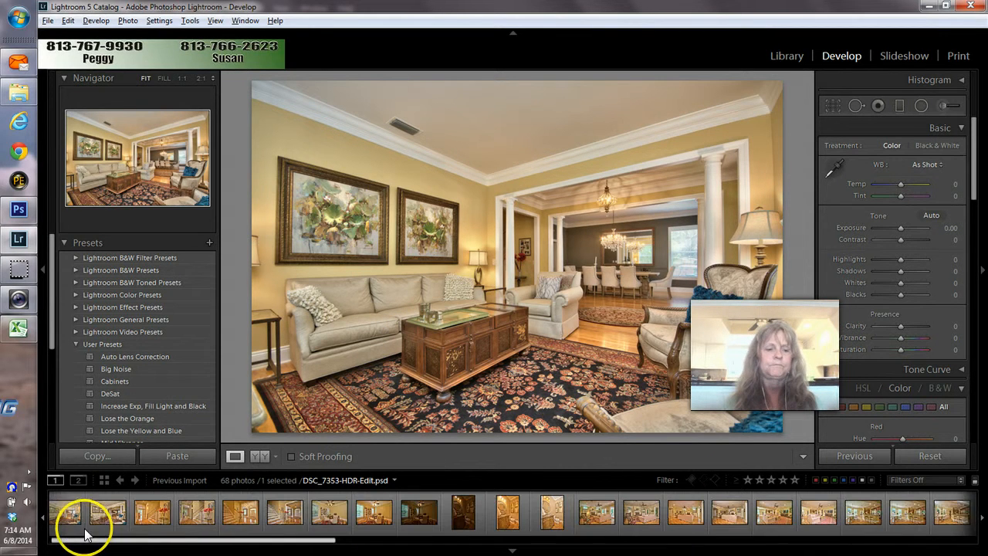
left_click(64, 531)
key("Delete")
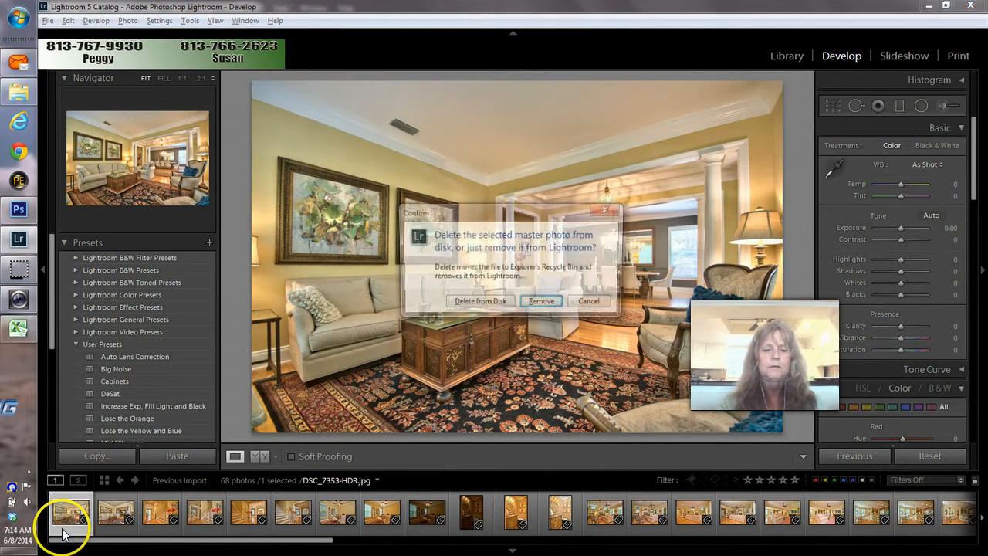
key("Return")
key("Delete")
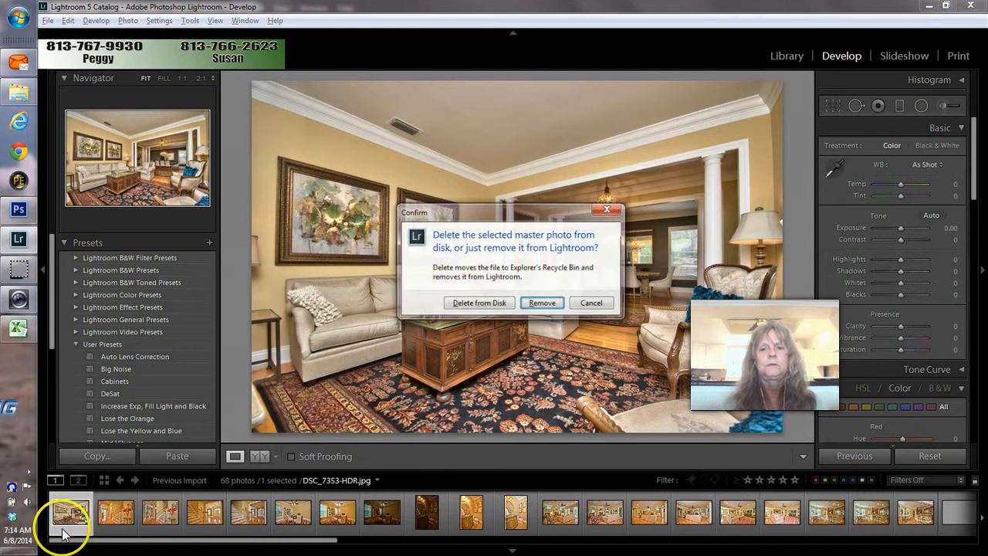
key("Return")
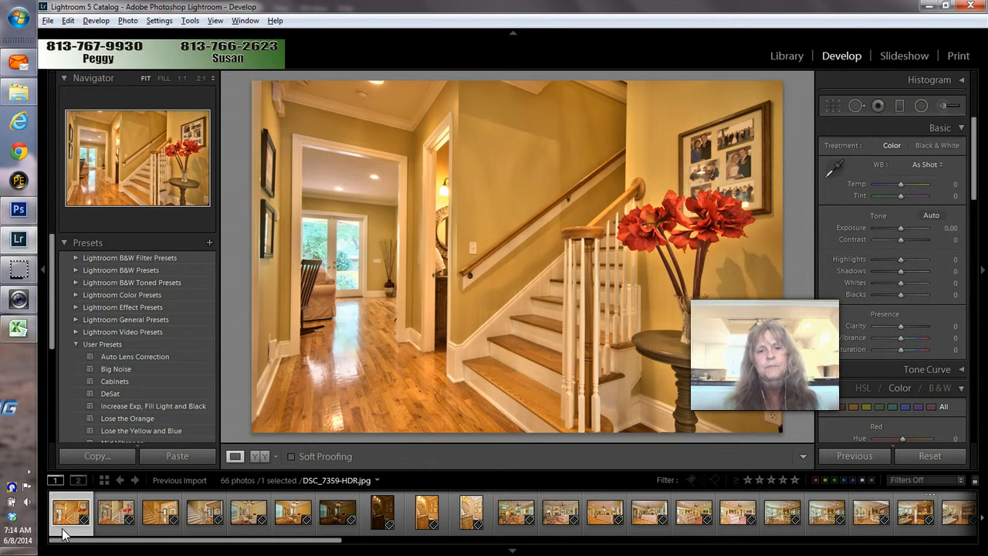
key("Right")
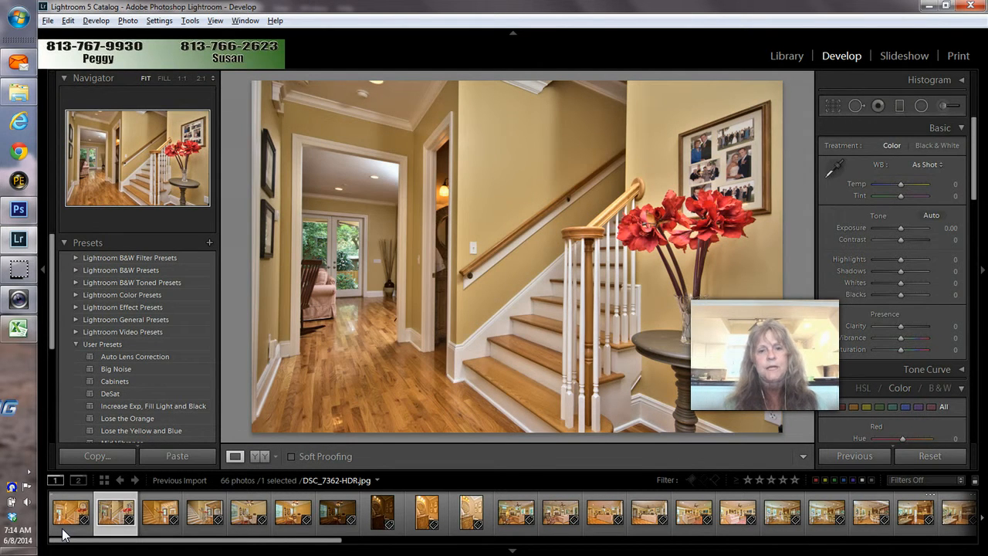
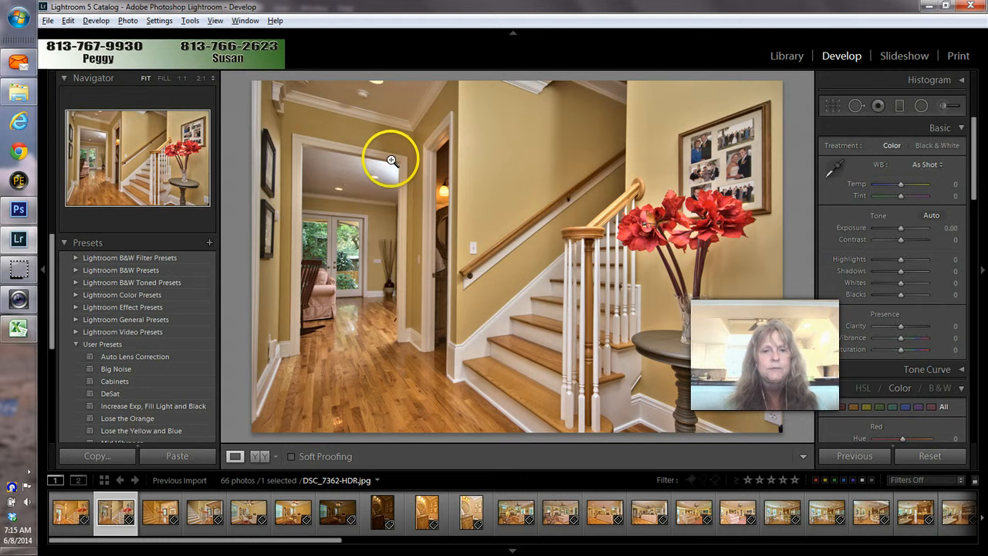
Step: Flip between the DSC_7359 and DSC_7362 stairway HDR versions, then select both thumbnails
key("Left")
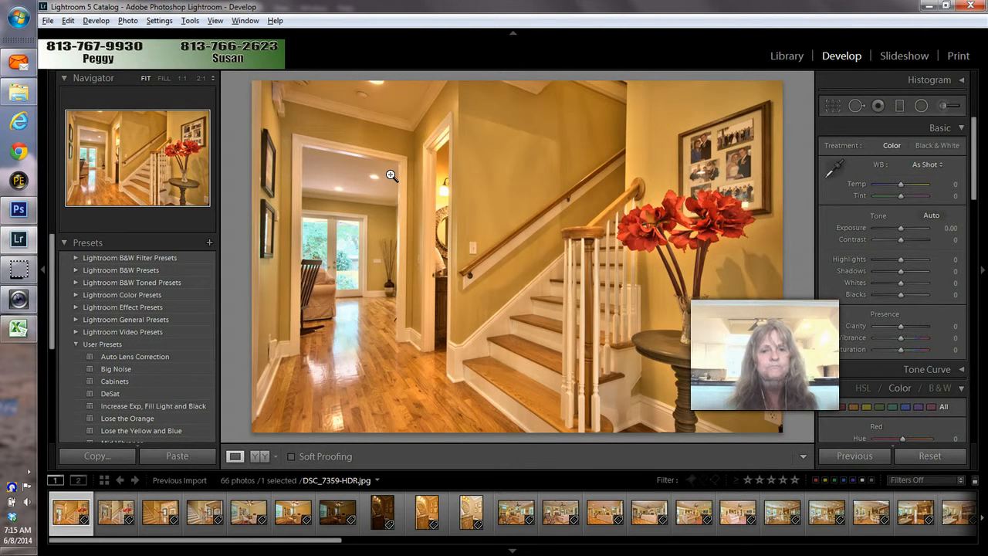
key("Right")
key("Right")
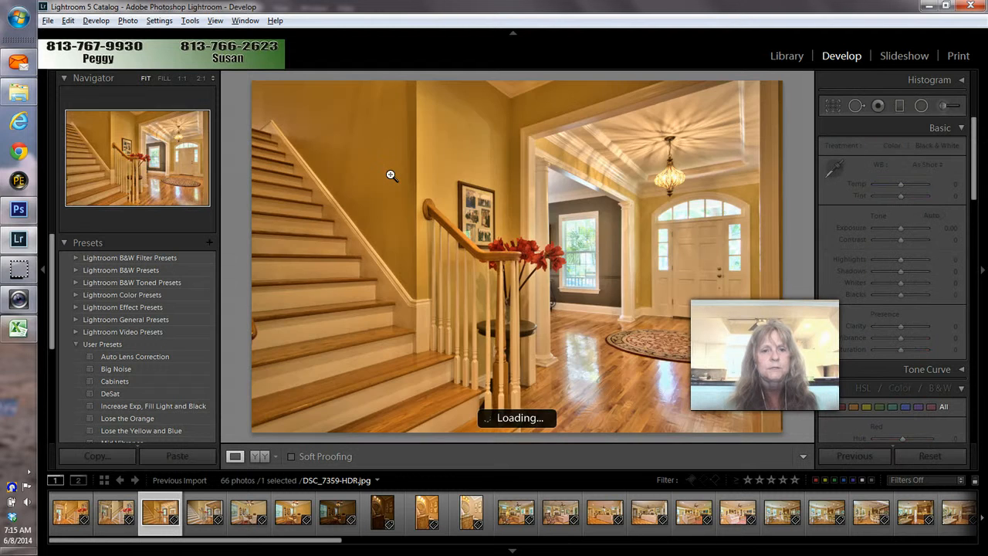
key("Left")
key("Left")
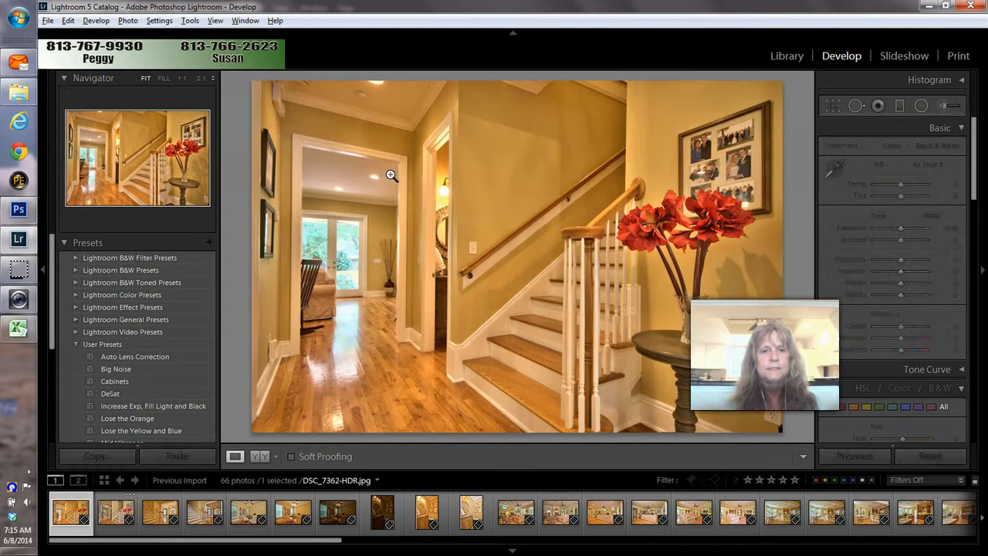
key("Right")
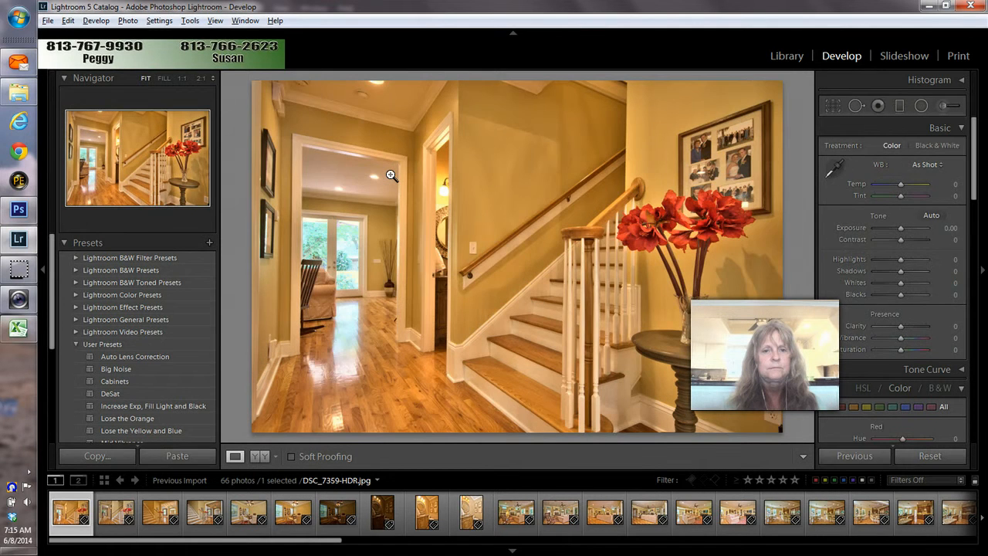
key("Right")
key("Left")
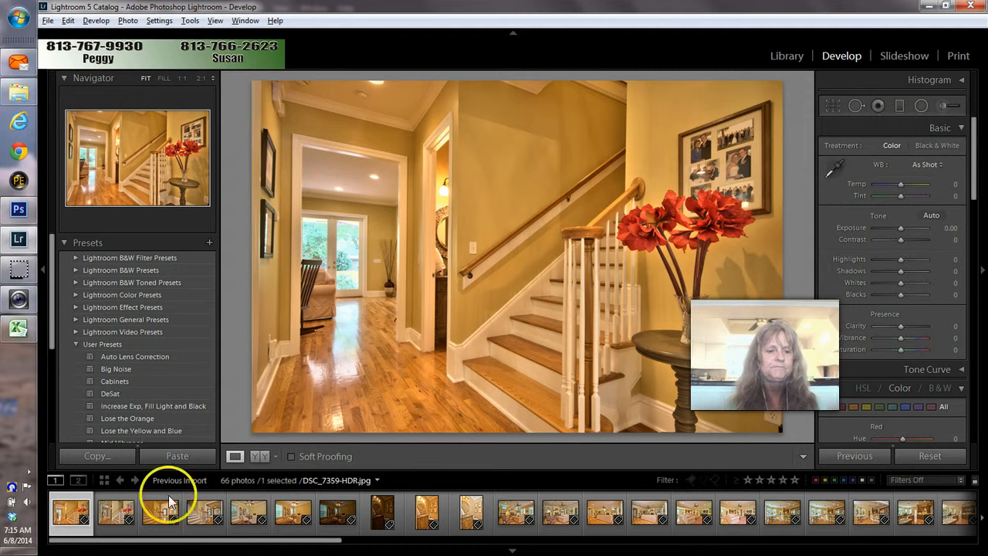
left_click(115, 518)
left_click(115, 525, "ctrl")
Step: Open both selected HDR photos as layers in one Photoshop document
right_click(115, 525)
mouse_move(140, 263)
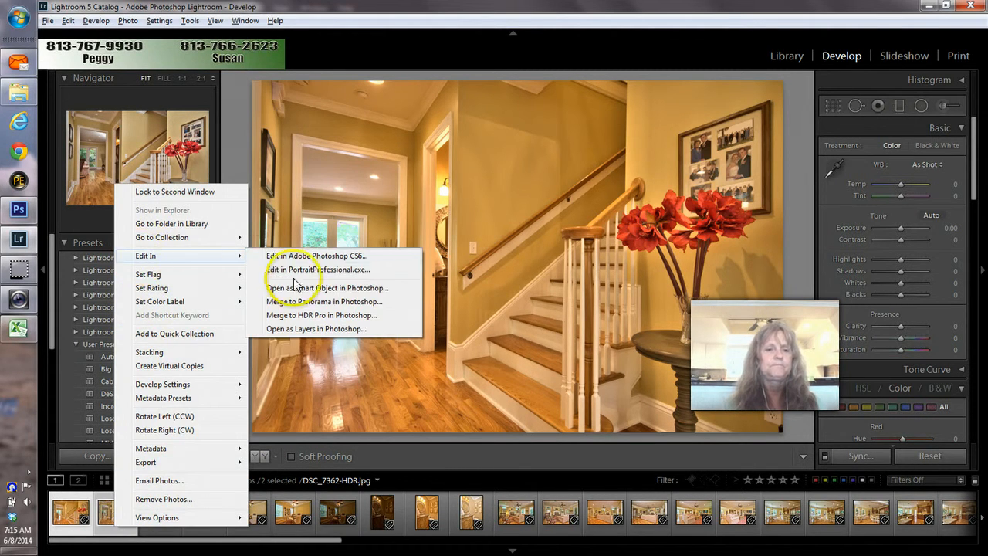
left_click(305, 329)
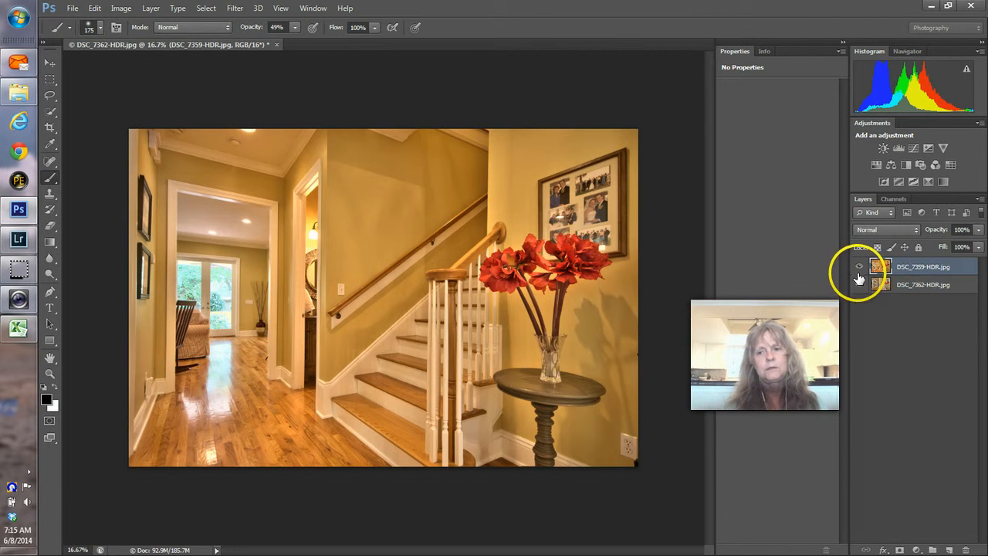
Step: Toggle the top layer to compare versions, then move DSC_7359-HDR below DSC_7362-HDR
left_click(858, 267)
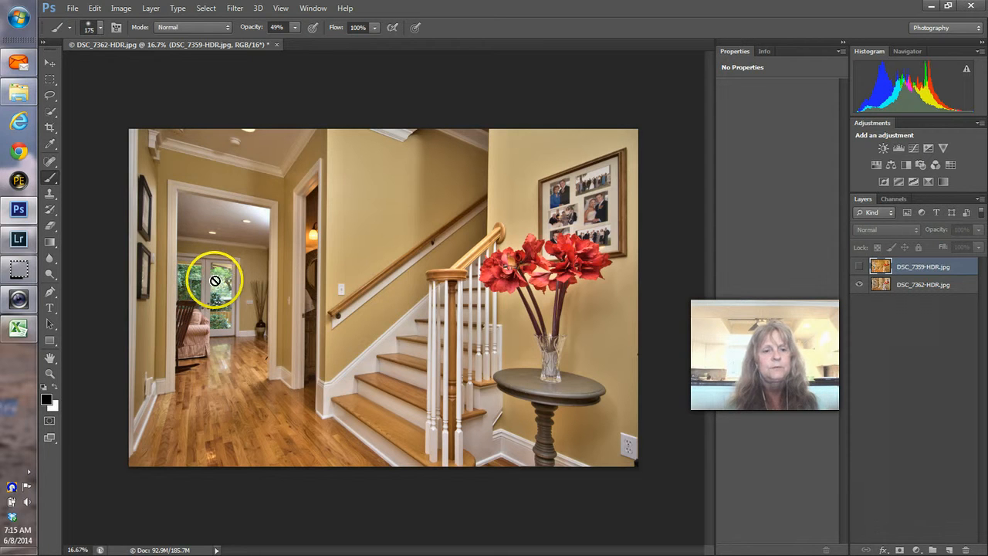
left_click(859, 269)
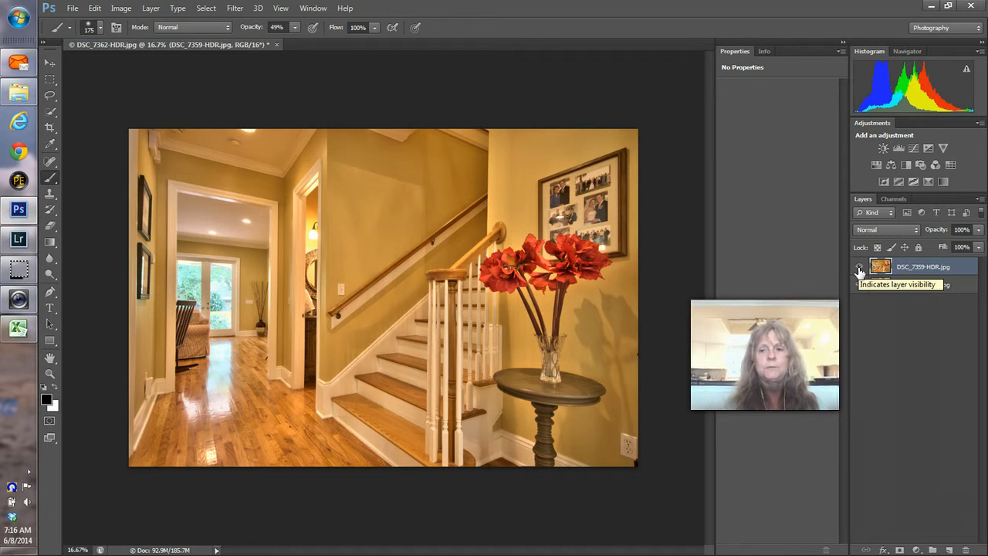
left_click(860, 269)
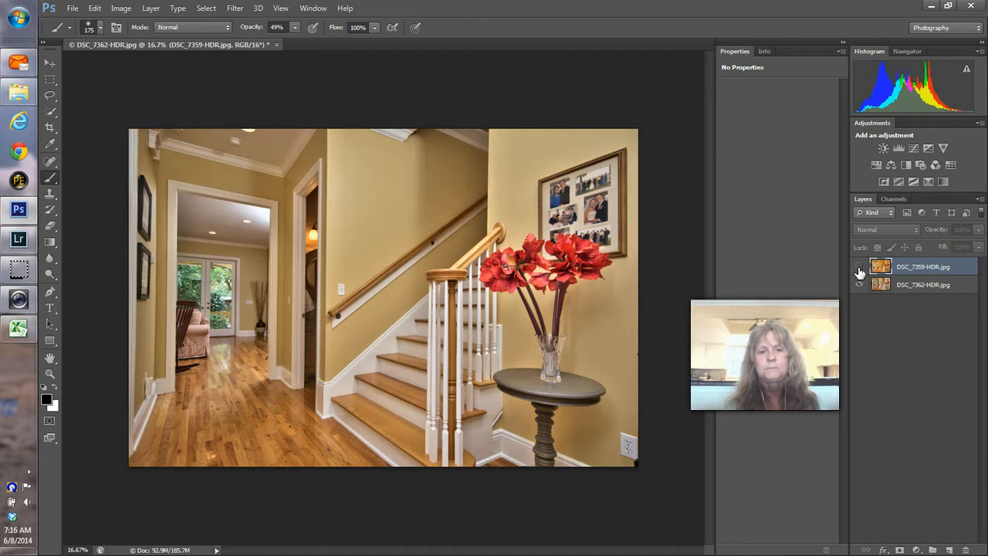
left_click(859, 269)
left_click(892, 272)
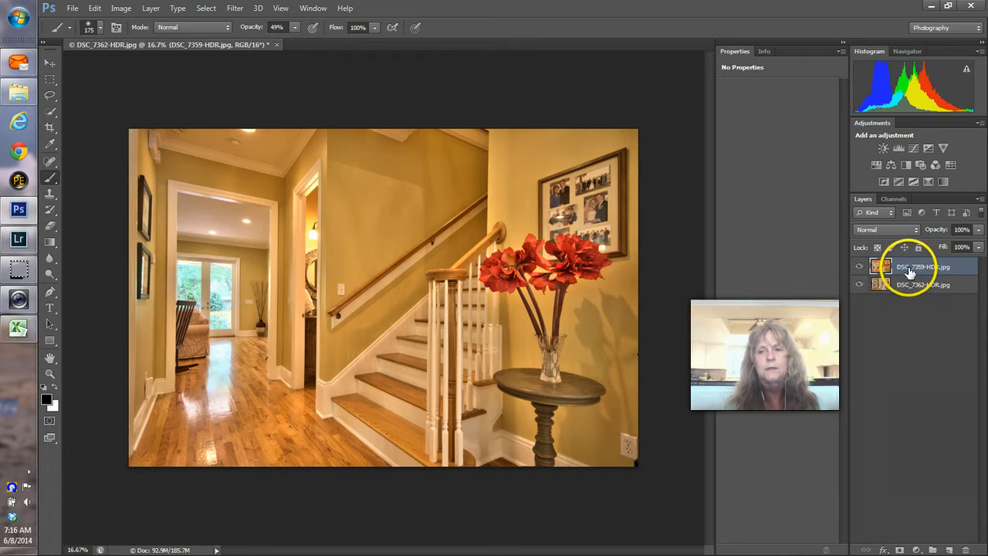
mouse_move(908, 271)
left_mouse_down()
mouse_move(865, 264)
mouse_move(909, 265)
mouse_move(905, 298)
mouse_move(902, 290)
left_mouse_up()
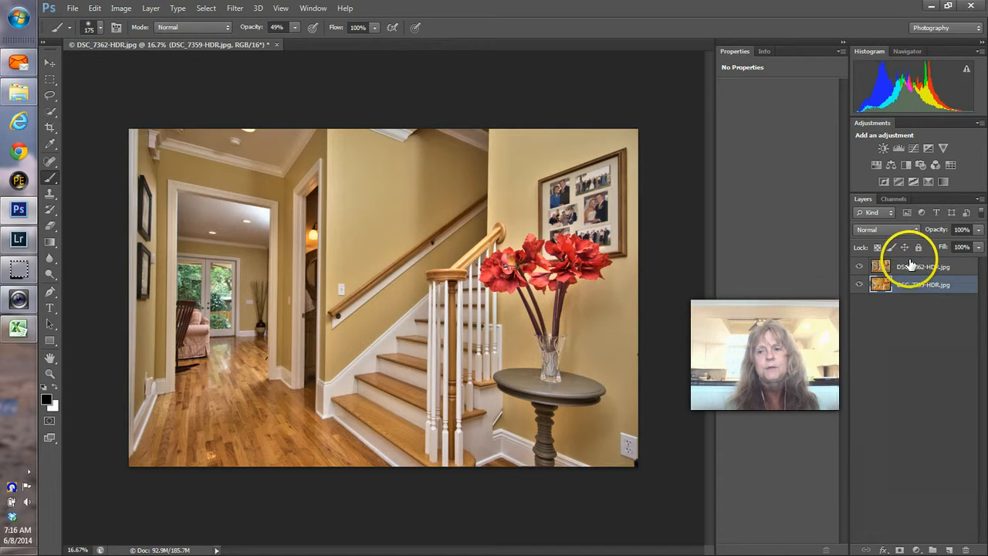
left_click(911, 270)
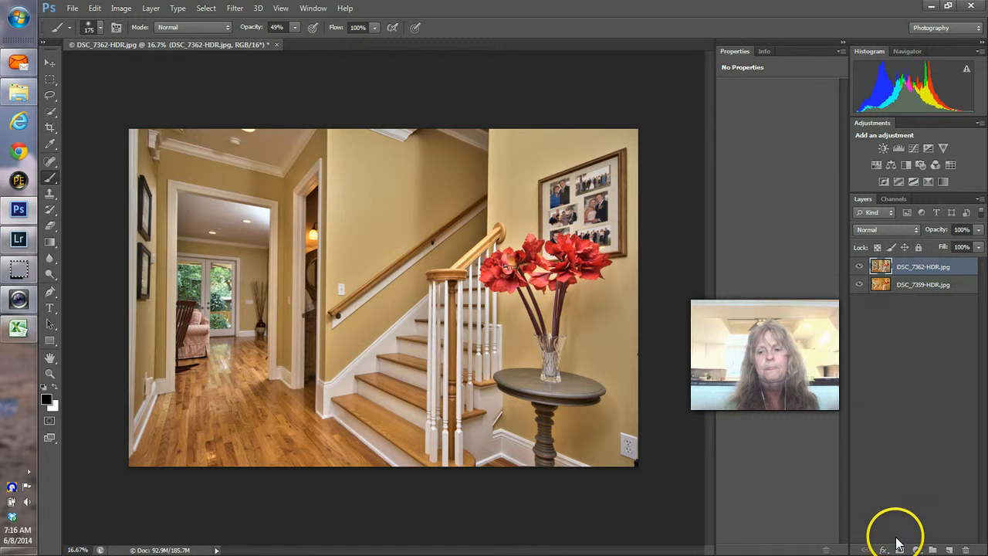
Step: Add a layer mask to DSC_7362-HDR and paint the doorway ceiling at 33% brush opacity
left_click(900, 550)
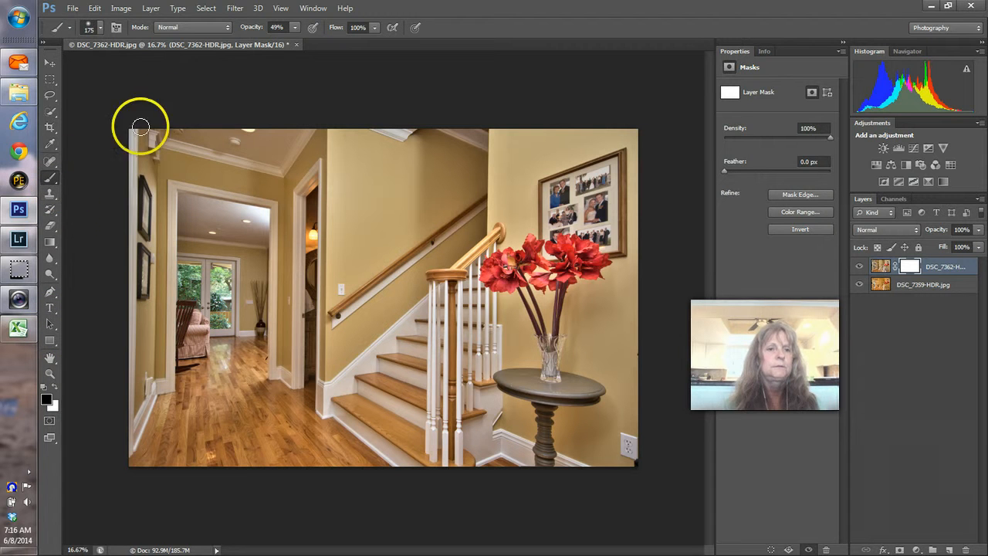
left_click(285, 39)
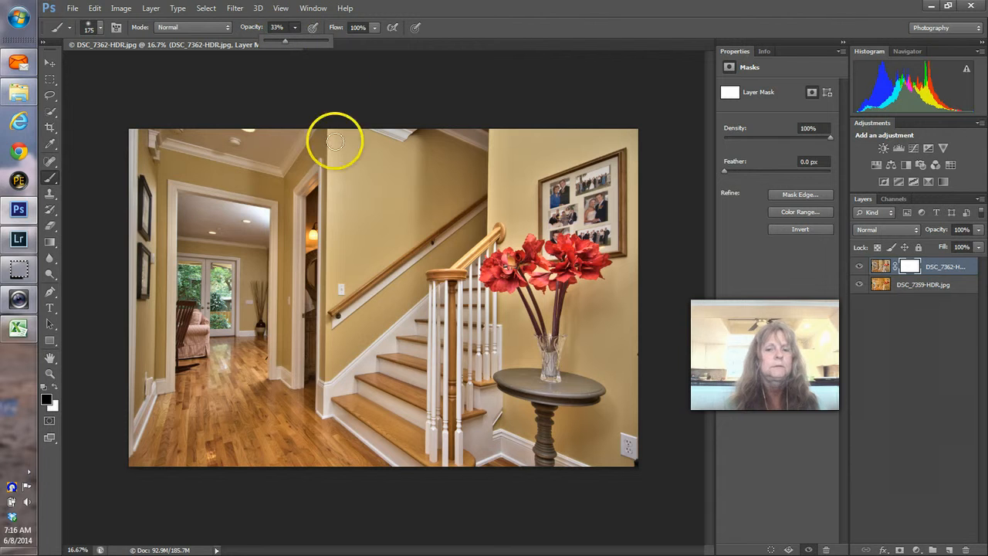
mouse_move(253, 214)
left_mouse_down()
mouse_move(264, 212)
mouse_move(257, 227)
mouse_move(263, 210)
mouse_move(246, 211)
left_mouse_up()
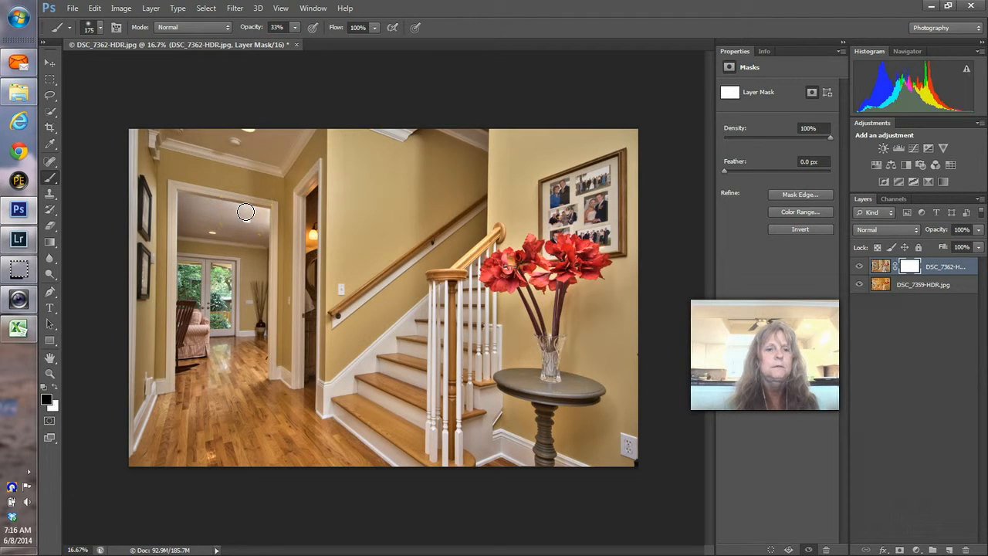
left_click_drag(266, 214, 262, 217)
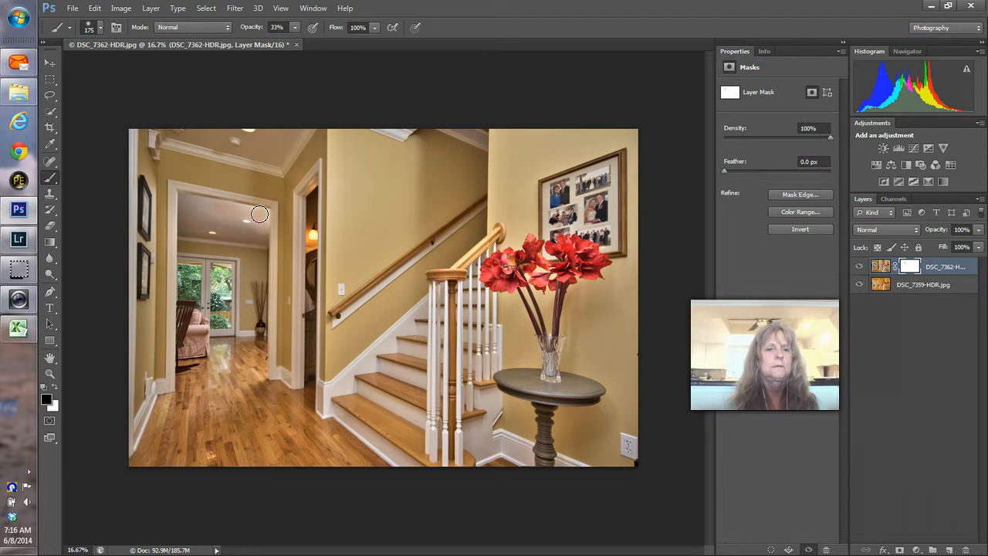
left_click_drag(265, 215, 263, 217)
mouse_move(265, 214)
left_mouse_down()
mouse_move(257, 224)
mouse_move(209, 207)
mouse_move(251, 224)
left_mouse_up()
Step: Enlarge the brush to 200, extend the reveal to the door frame, then pick a hard round tip and white
key("]")
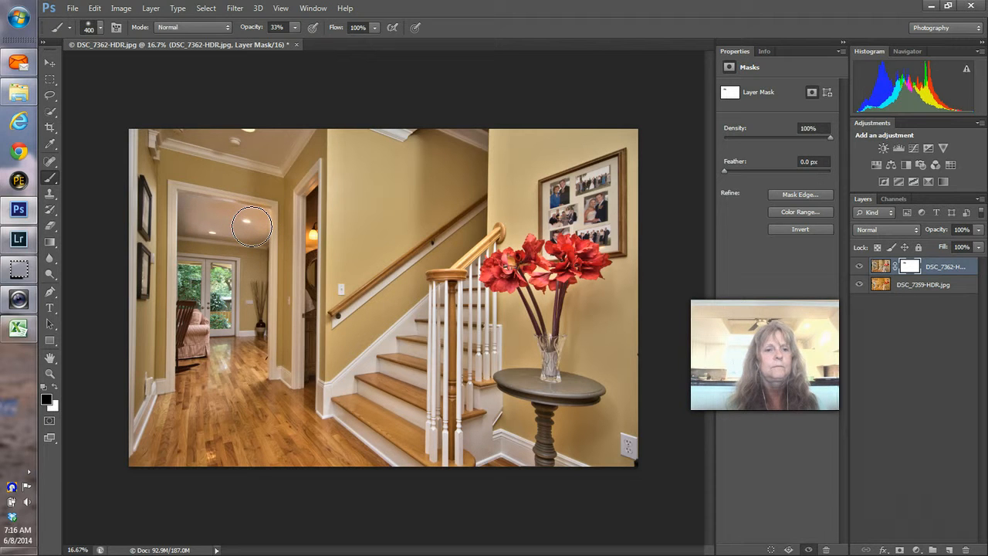
mouse_move(252, 226)
left_mouse_down()
mouse_move(256, 209)
mouse_move(258, 227)
mouse_move(217, 217)
mouse_move(341, 221)
left_mouse_up()
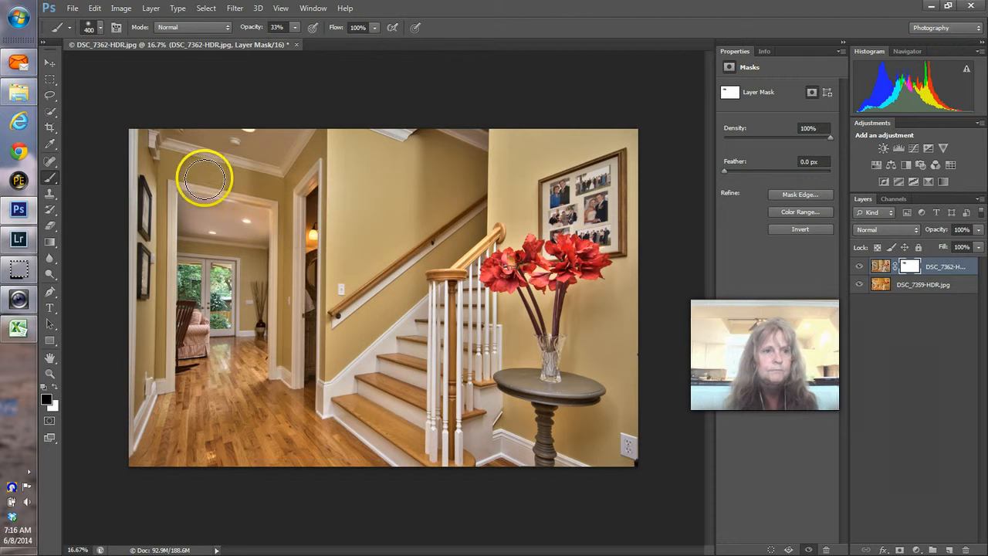
left_click(99, 28)
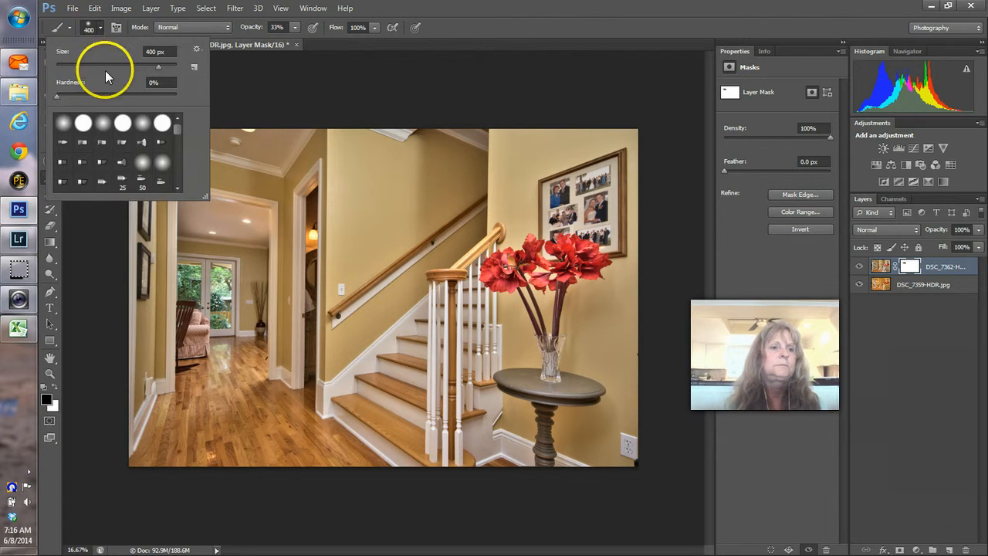
double_click(83, 124)
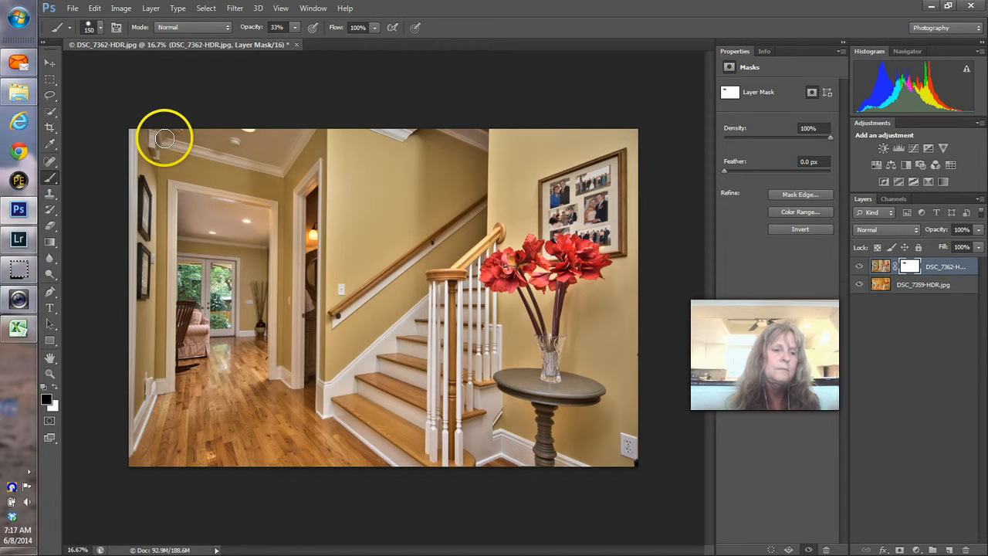
left_click(52, 387)
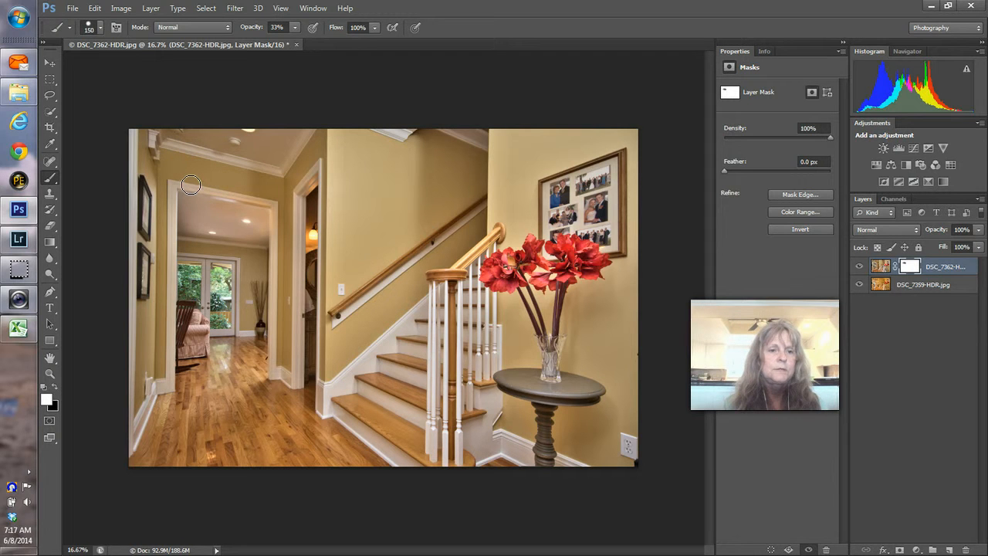
Step: Paint white on the mask to restore the top image over the ceiling, wall and doorframe
key("x")
key("backslash")
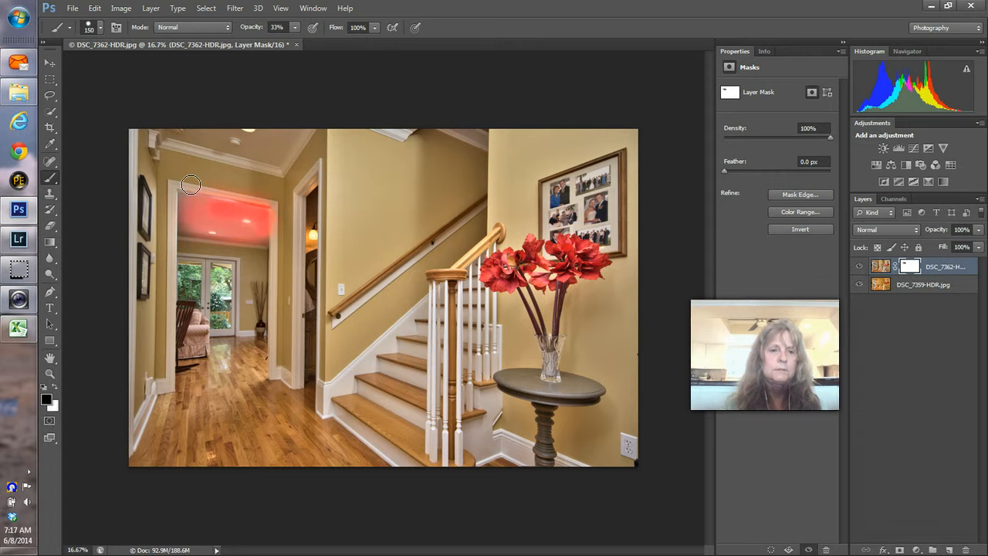
key("backslash")
key("x")
mouse_move(190, 185)
left_mouse_down()
mouse_move(216, 181)
mouse_move(265, 190)
mouse_move(268, 200)
left_mouse_up()
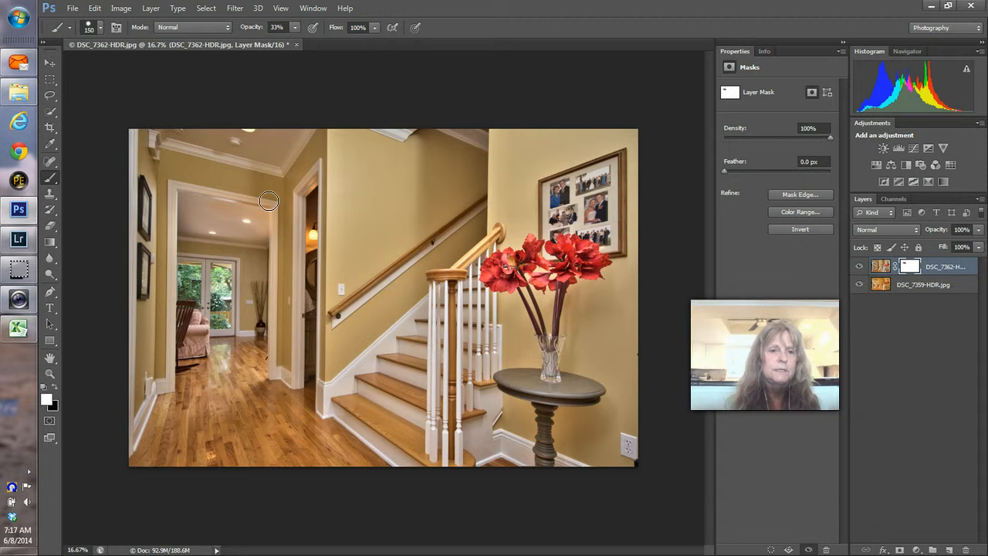
mouse_move(269, 200)
left_mouse_down()
mouse_move(301, 206)
mouse_move(278, 209)
mouse_move(278, 266)
left_mouse_up()
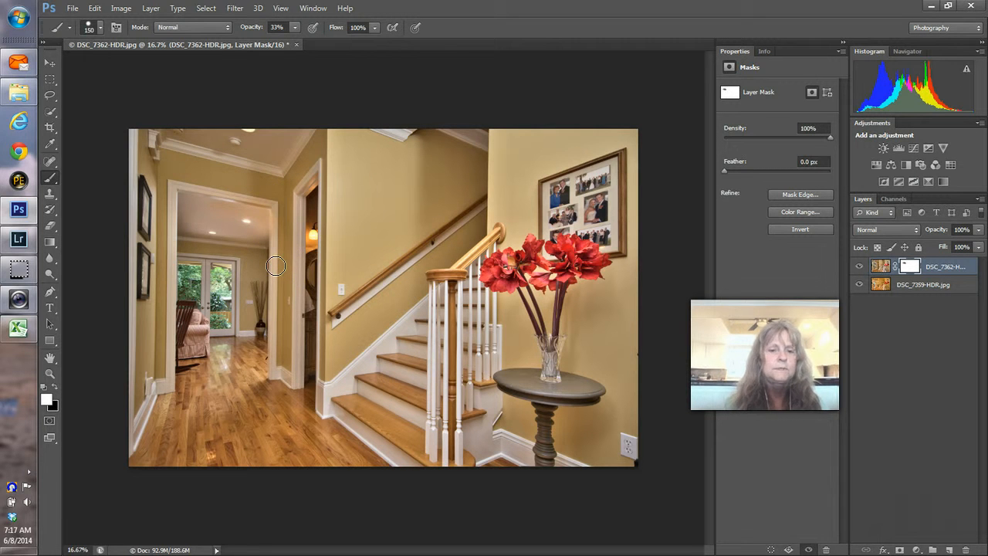
Step: With the red overlay shown, mask more of the hallway ceiling, then erase overspill near its right edge
key("x")
key("backslash")
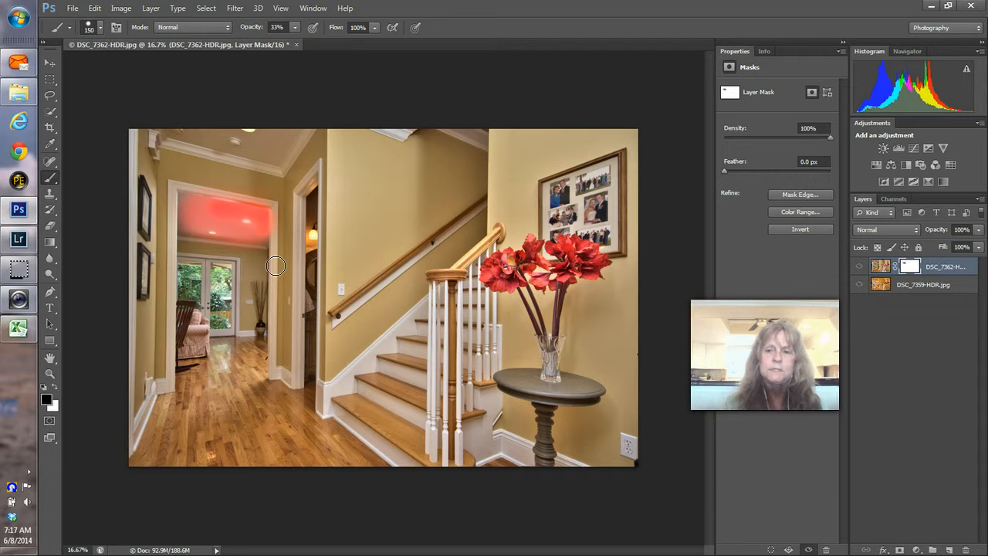
left_click_drag(267, 203, 237, 197)
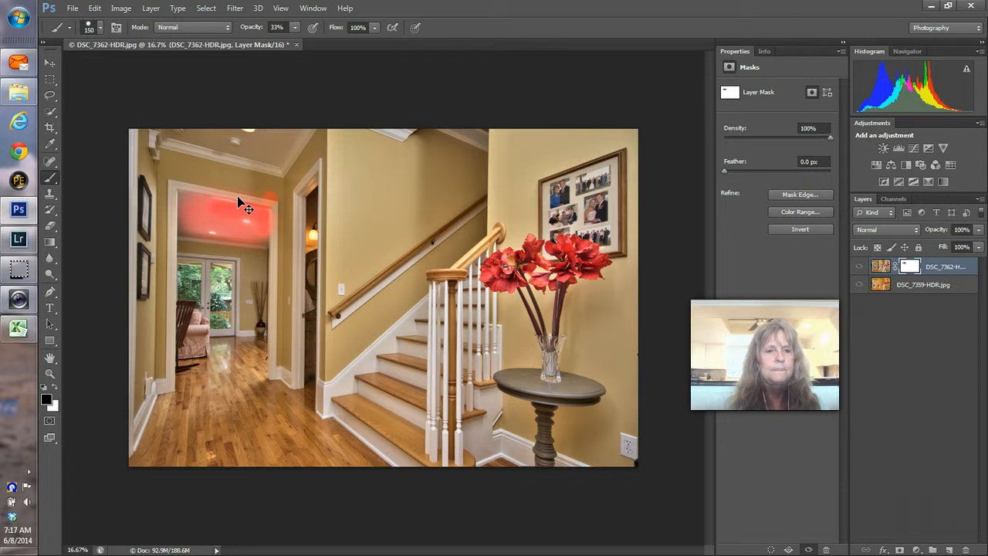
left_click_drag(237, 197, 265, 192)
left_click(54, 409)
left_click(55, 387)
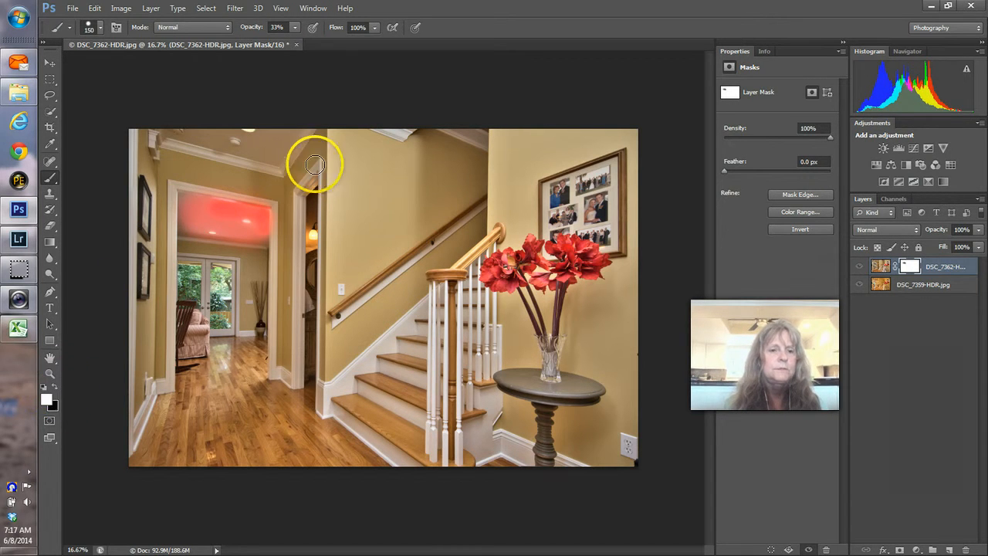
mouse_move(254, 235)
left_mouse_down()
mouse_move(269, 196)
mouse_move(227, 181)
mouse_move(198, 188)
left_mouse_up()
Step: Set brush opacity to 100% and repaint the mask along the ceiling and up the doorframe
left_click(294, 27)
mouse_move(294, 39)
left_mouse_down()
mouse_move(334, 118)
mouse_move(304, 172)
mouse_move(278, 200)
mouse_move(193, 183)
left_mouse_up()
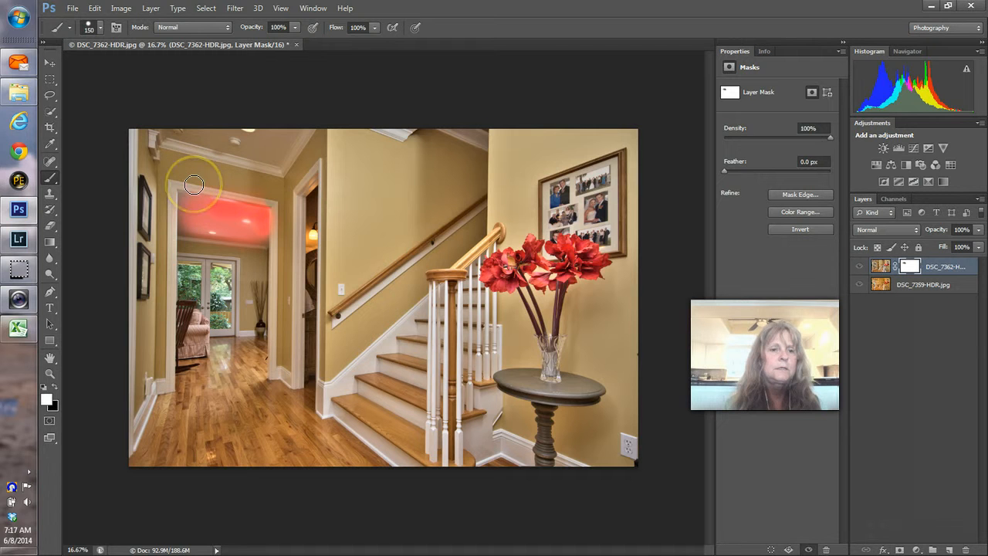
mouse_move(194, 186)
left_mouse_down()
mouse_move(196, 174)
mouse_move(254, 185)
mouse_move(278, 202)
mouse_move(278, 244)
left_mouse_up()
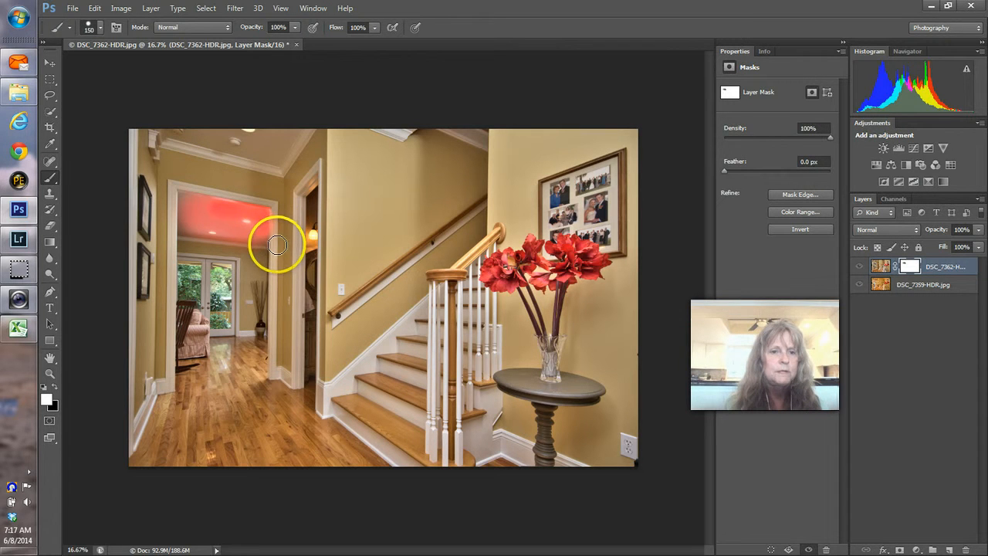
left_click_drag(278, 244, 298, 213)
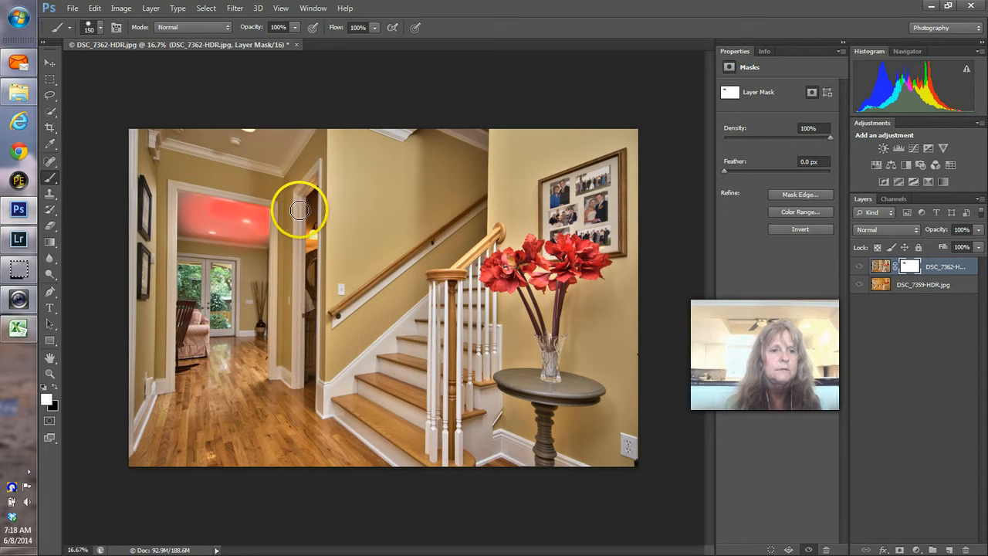
Step: Pick a brush preset, hide the red mask overlay, and toggle the top layer to compare the blend
left_click(101, 28)
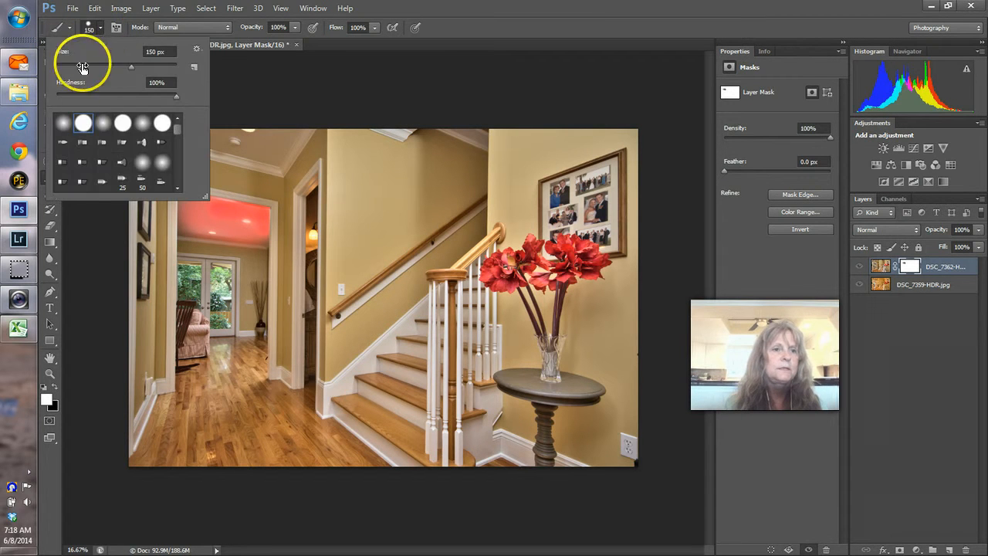
double_click(62, 123)
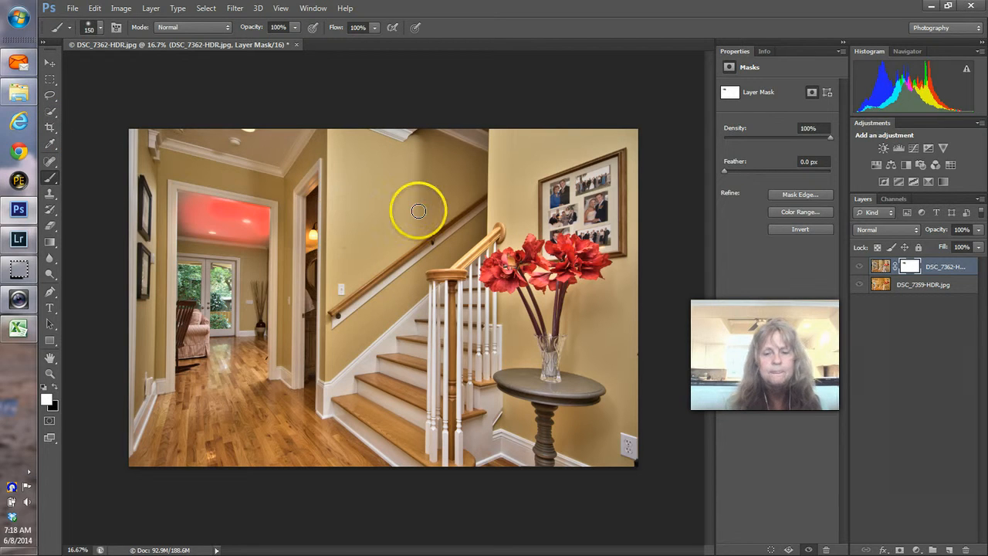
key("backslash")
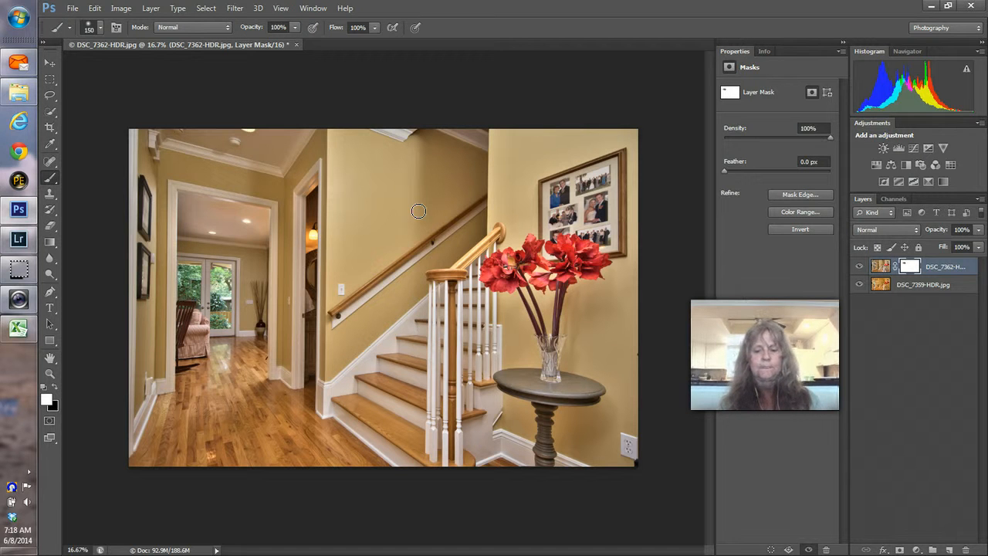
key("backslash")
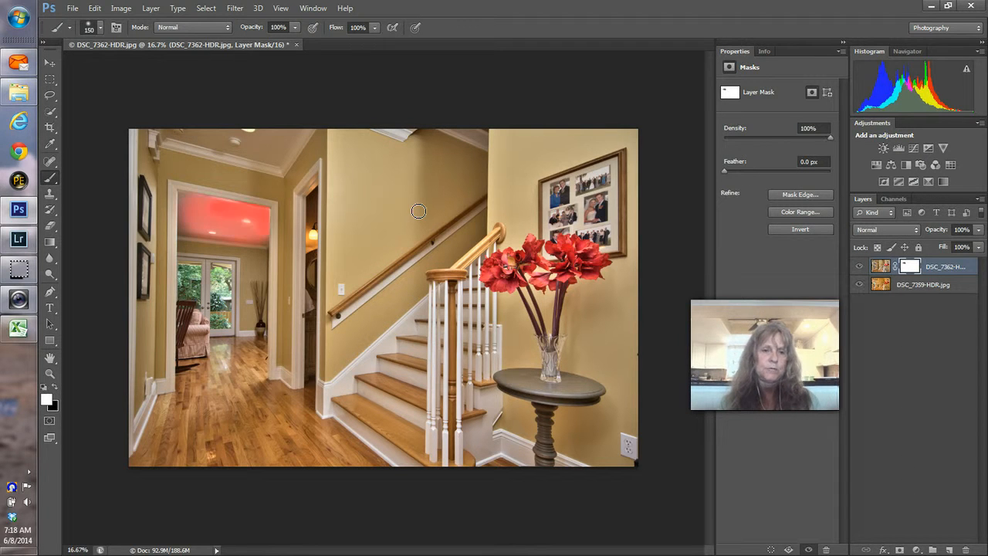
key("backslash")
key("backslash")
key("backslash")
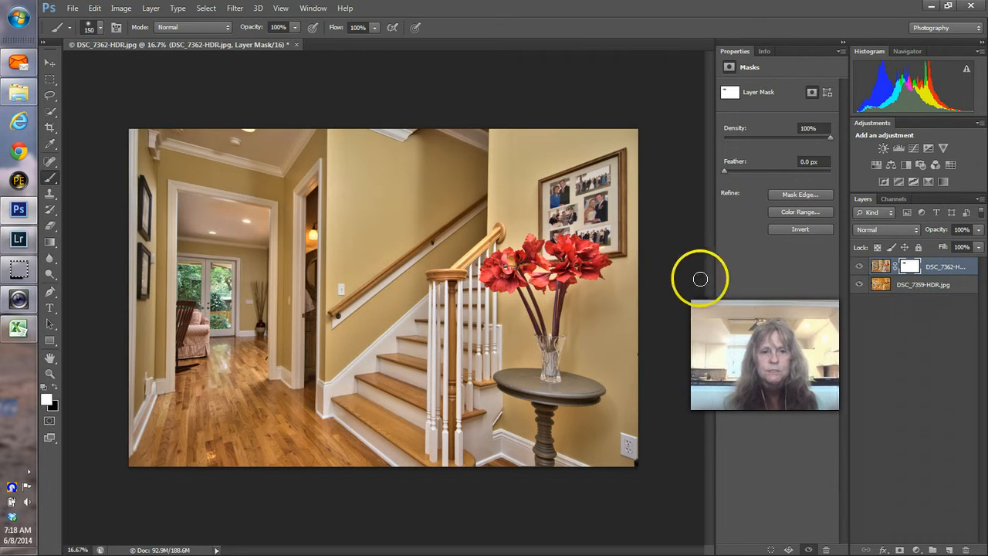
left_click(862, 268)
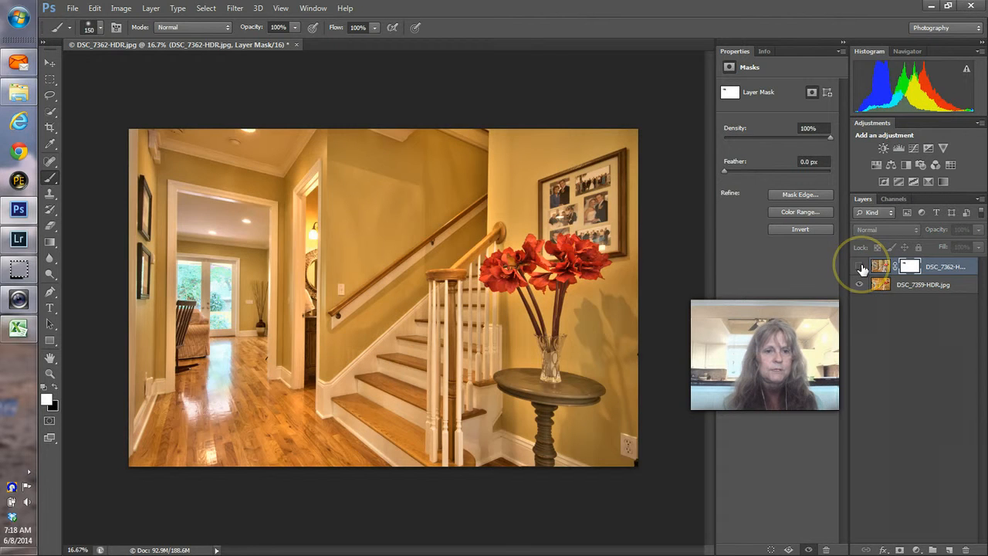
left_click(862, 266)
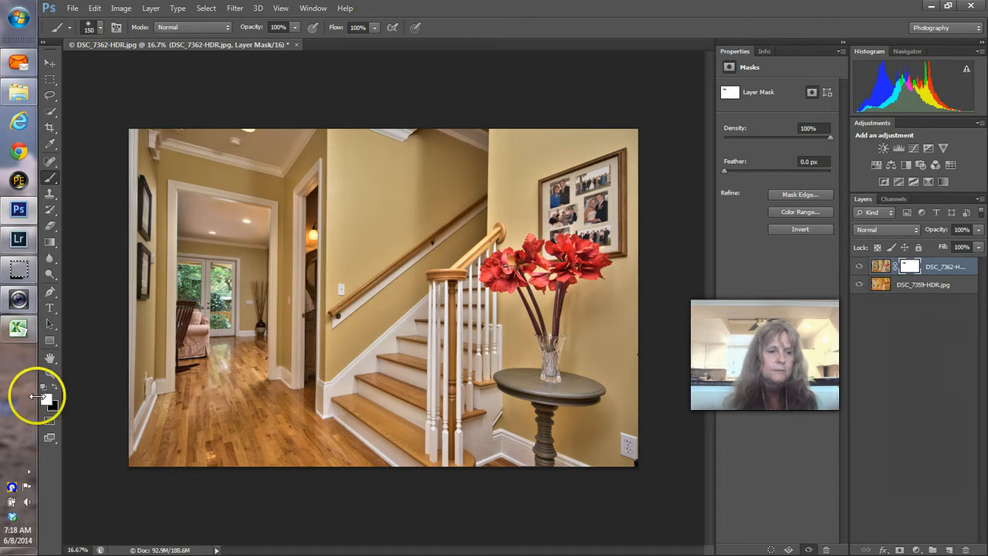
left_click(50, 375)
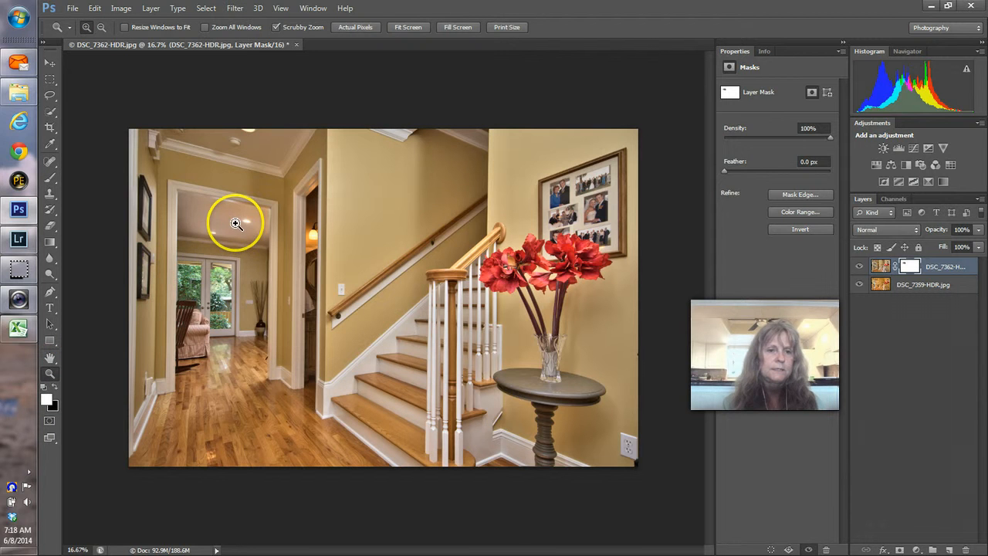
left_click(232, 224)
left_click(202, 215)
left_click(203, 216)
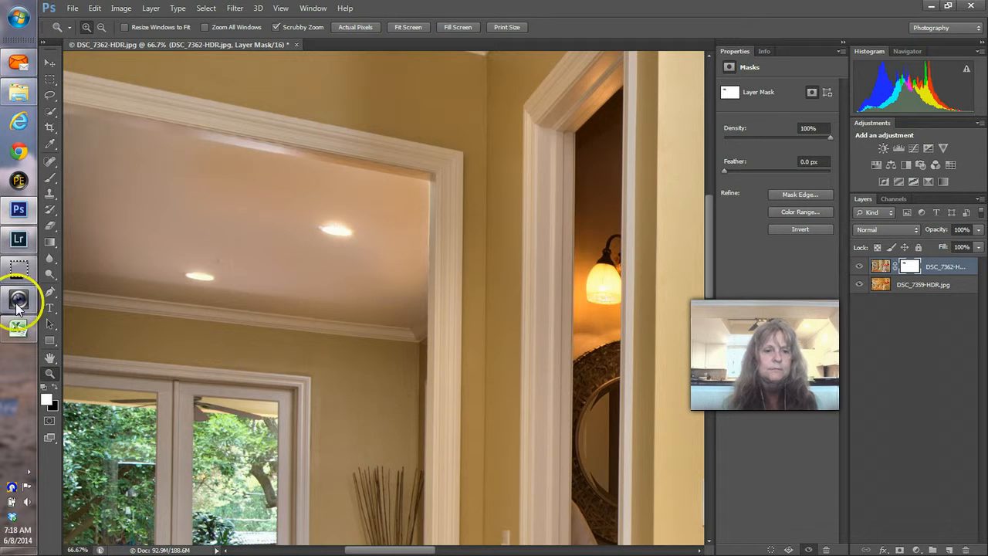
left_click(410, 28)
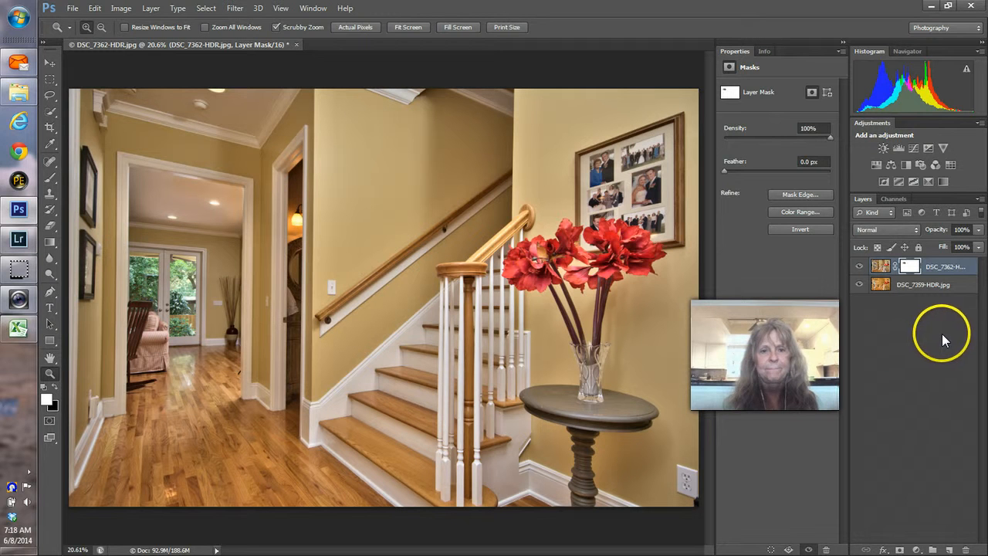
left_click_drag(979, 231, 957, 245)
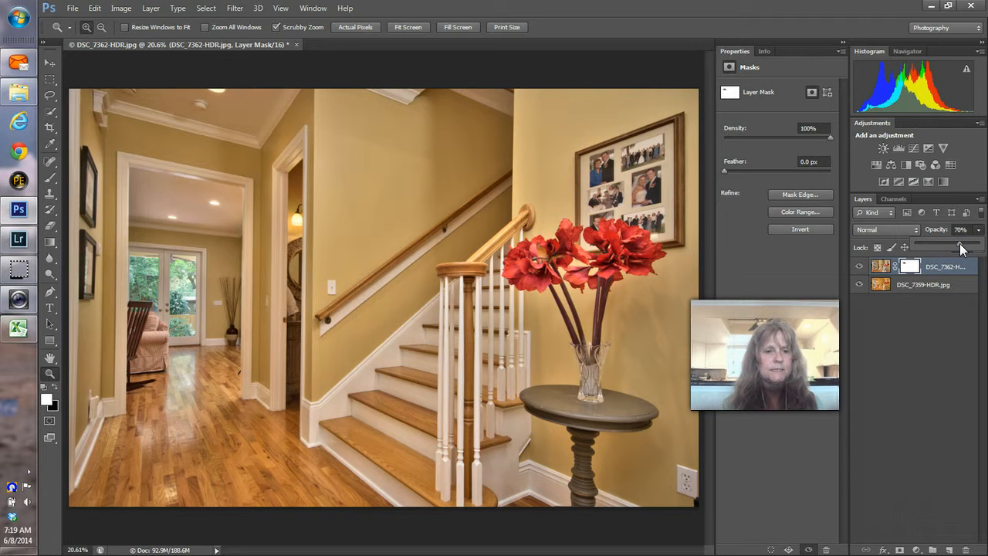
left_click_drag(961, 248, 964, 244)
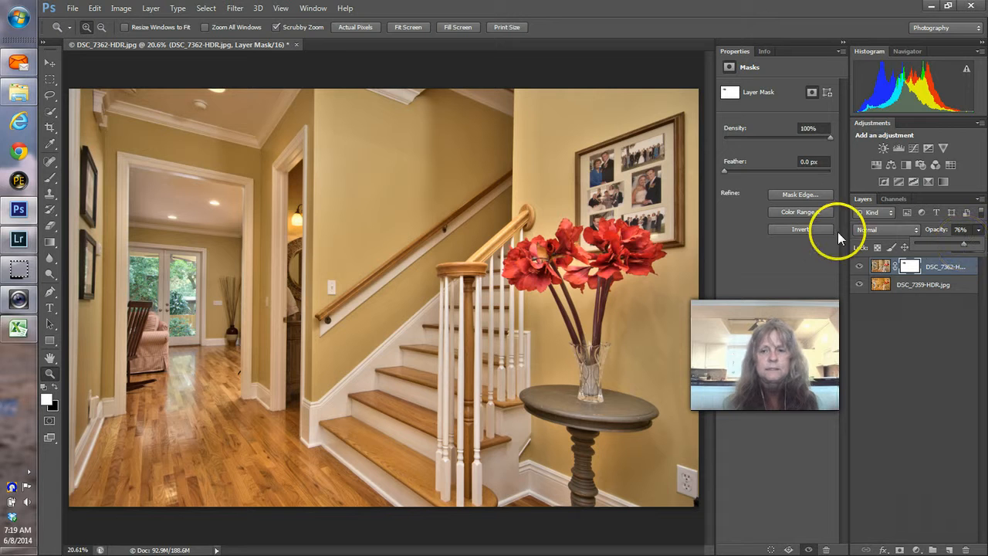
left_click(860, 267)
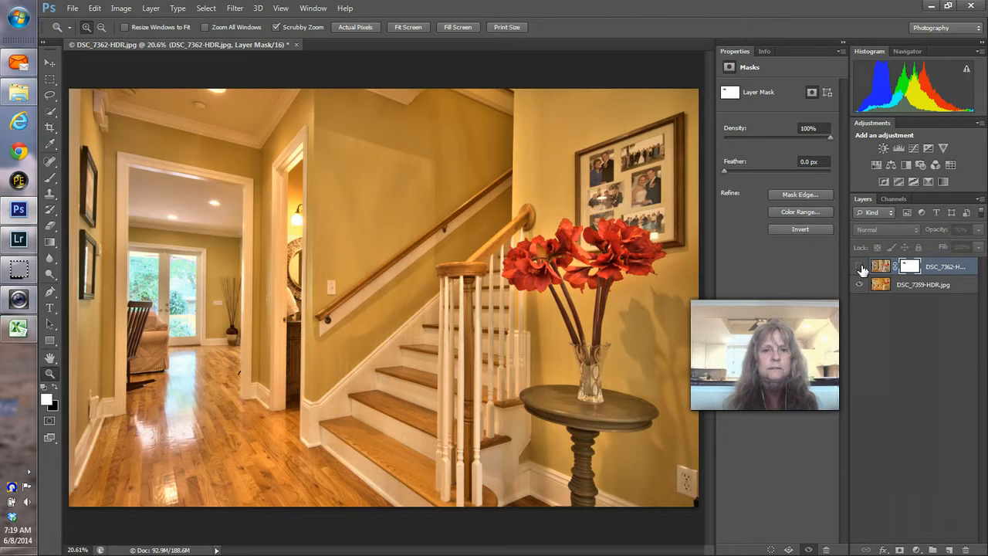
left_click(860, 266)
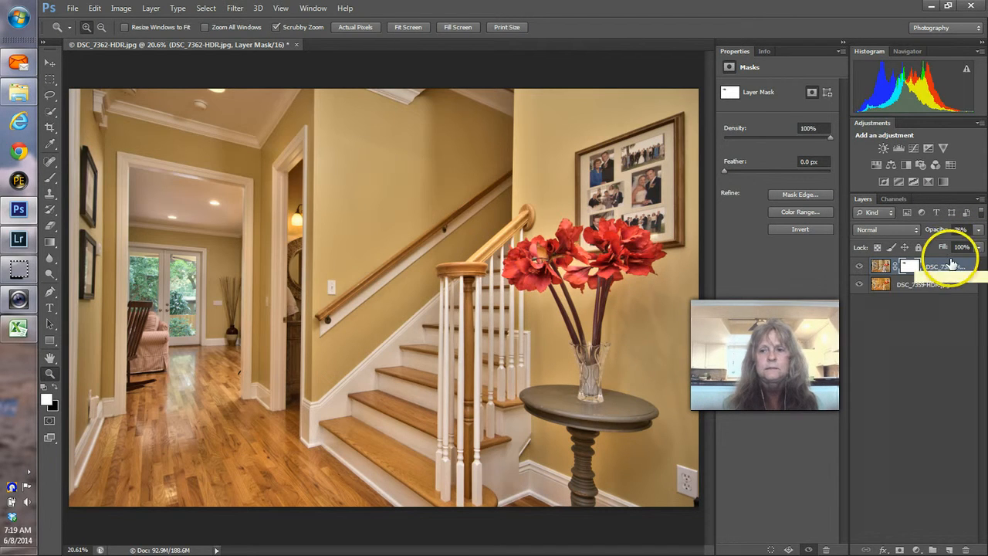
left_click(979, 230)
mouse_move(969, 244)
left_mouse_down()
mouse_move(955, 241)
mouse_move(960, 247)
left_mouse_up()
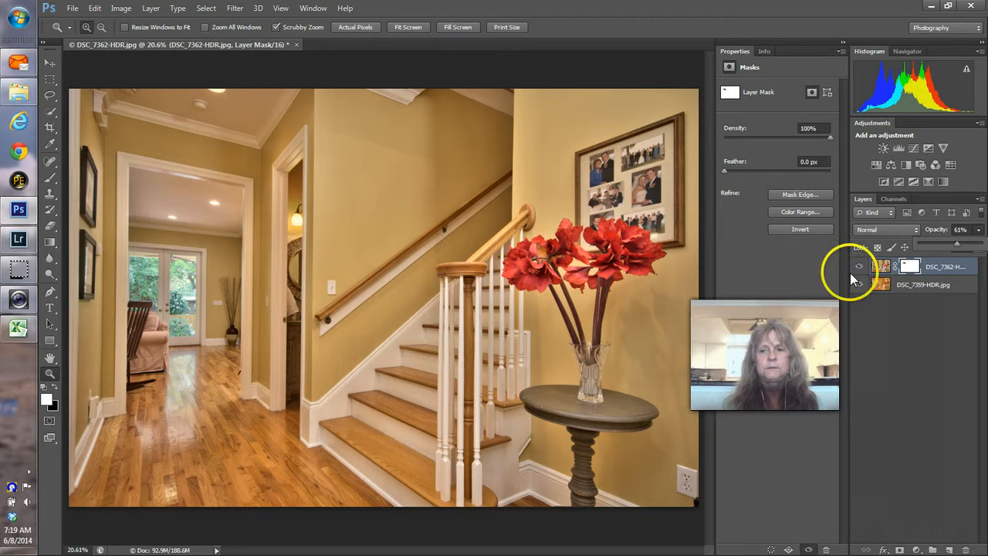
left_click_drag(959, 243, 979, 250)
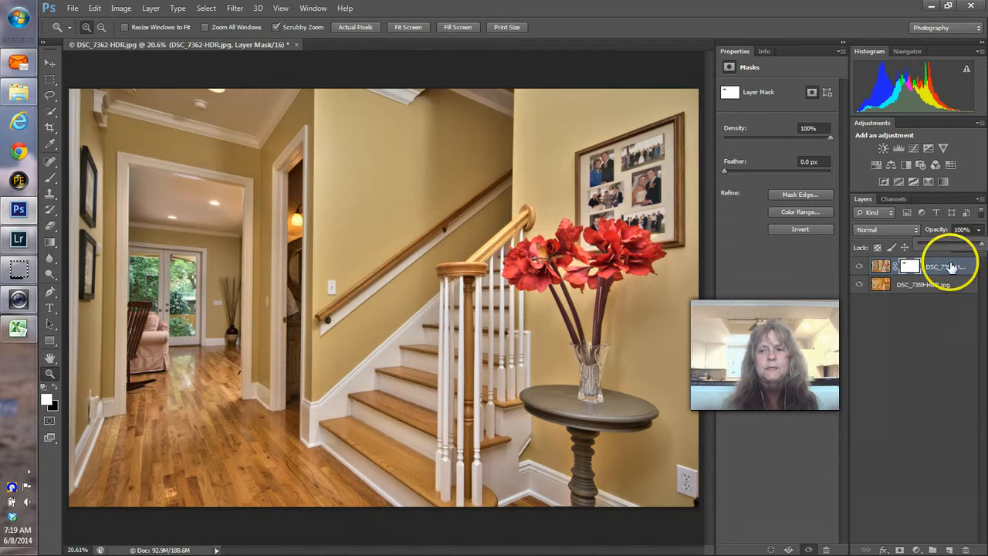
left_click(910, 267)
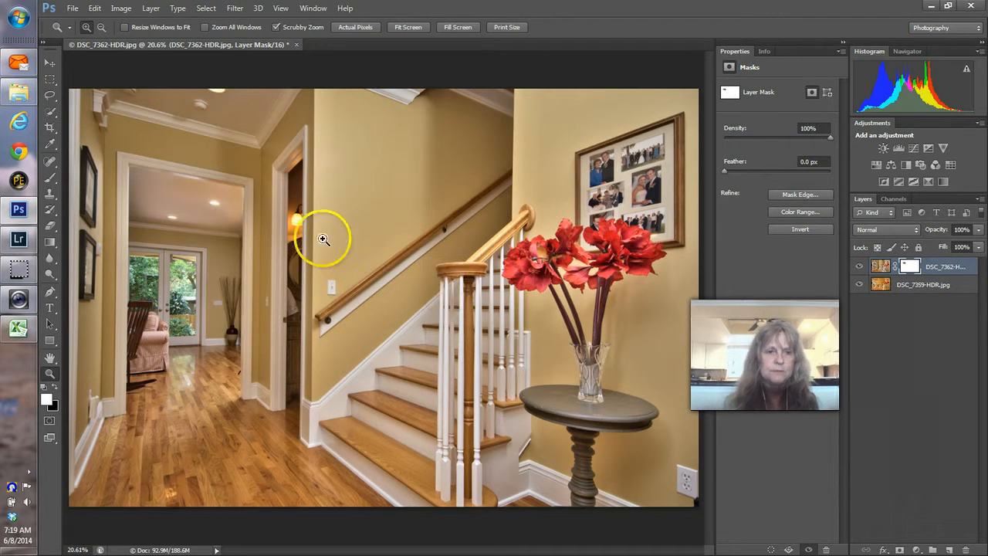
Step: Set the brush to size 1500 at 43% opacity and paint the mask over the wall and floor
left_click(49, 177)
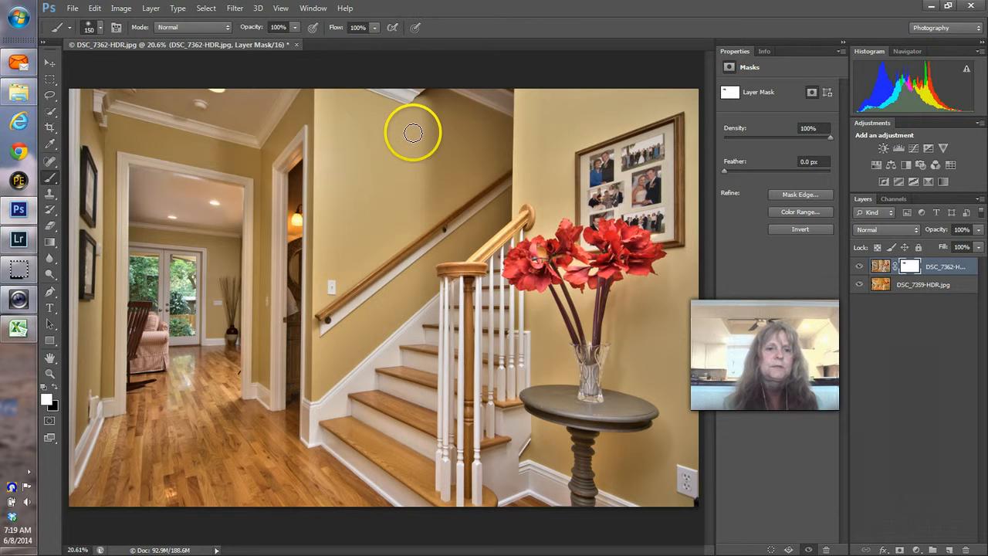
key("bracketright")
key("bracketright")
key("bracketright")
key("bracketright")
key("bracketright")
key("bracketright")
key("bracketright")
key("bracketright")
key("bracketright")
key("bracketright")
key("bracketright")
key("bracketright")
key("bracketright")
key("bracketright")
key("bracketright")
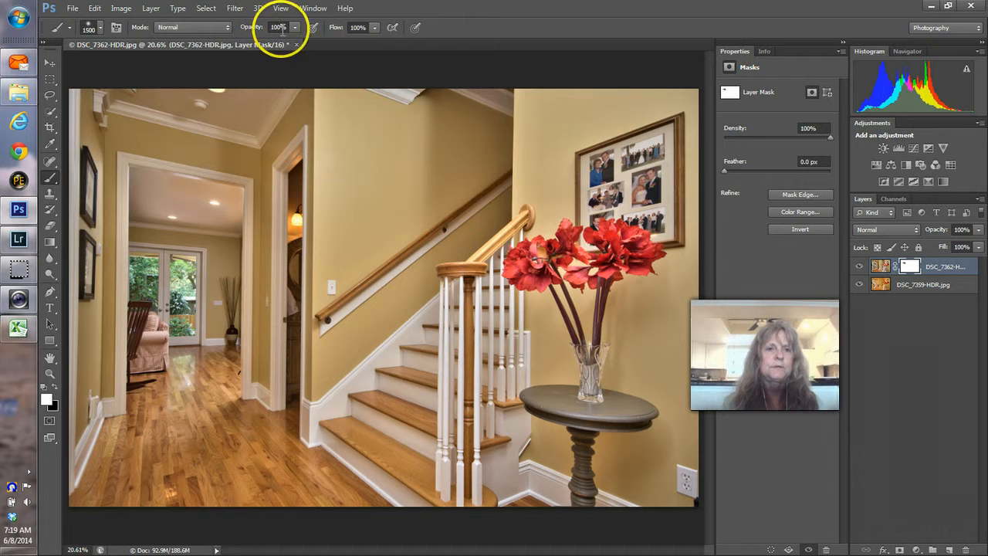
left_click(258, 41)
left_click(654, 88)
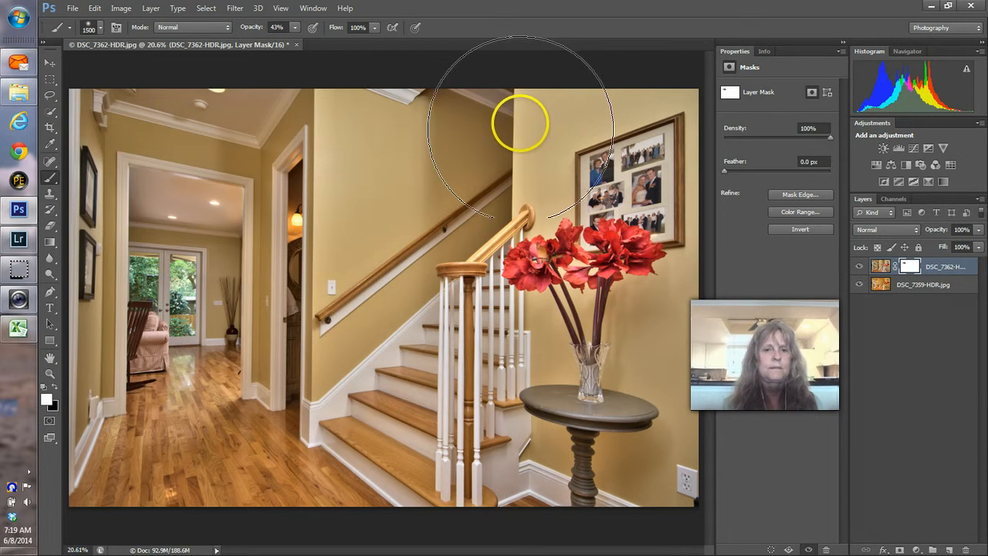
mouse_move(520, 123)
left_mouse_down()
mouse_move(609, 93)
mouse_move(635, 93)
mouse_move(634, 101)
left_mouse_up()
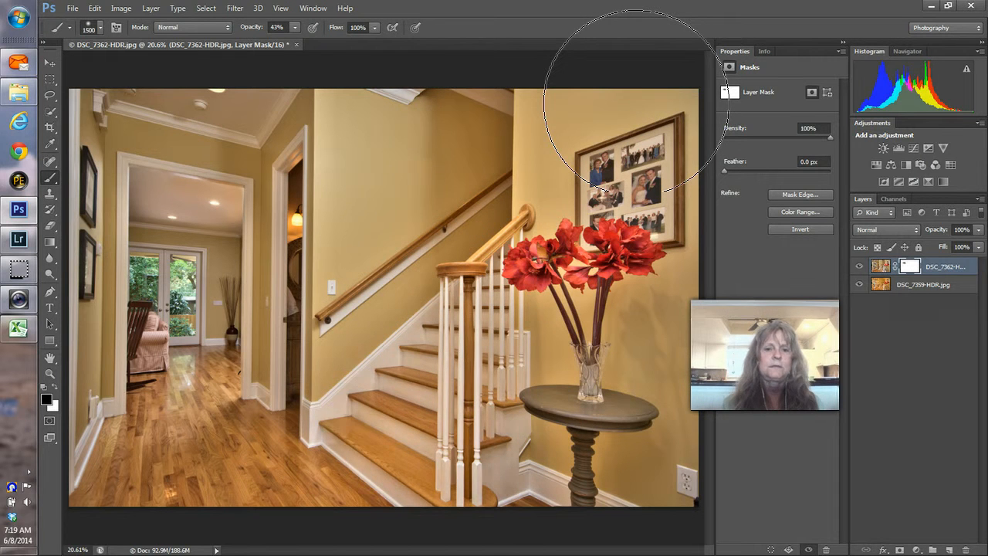
left_click(81, 438)
mouse_move(81, 438)
left_mouse_down()
mouse_move(97, 384)
mouse_move(95, 439)
mouse_move(125, 514)
mouse_move(336, 268)
mouse_move(309, 112)
mouse_move(150, 58)
mouse_move(73, 125)
mouse_move(26, 221)
mouse_move(31, 358)
mouse_move(48, 446)
mouse_move(102, 494)
mouse_move(171, 507)
mouse_move(196, 506)
mouse_move(268, 467)
left_mouse_up()
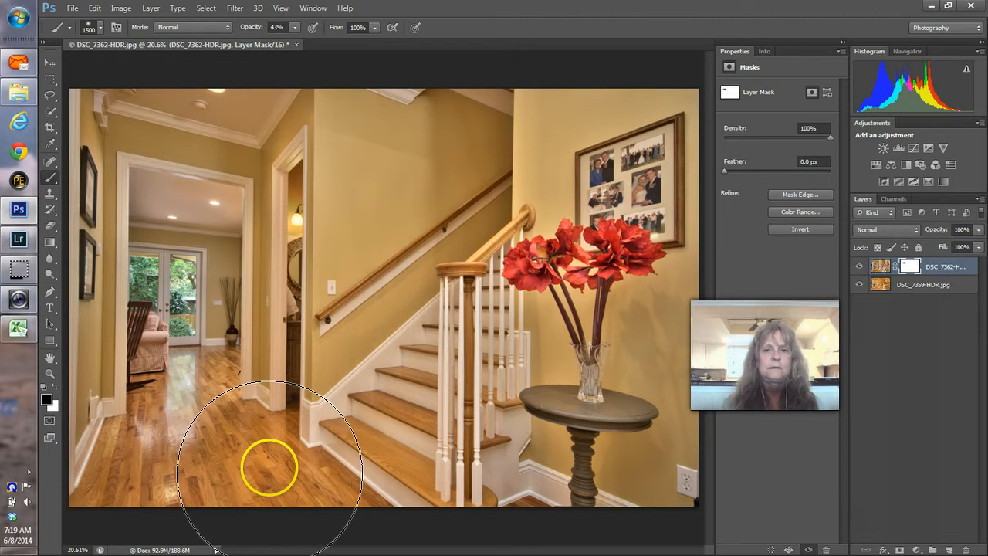
Step: Check the red mask overlay, hide it, and paint black over the hallway and lower floor
key("x")
key("backslash")
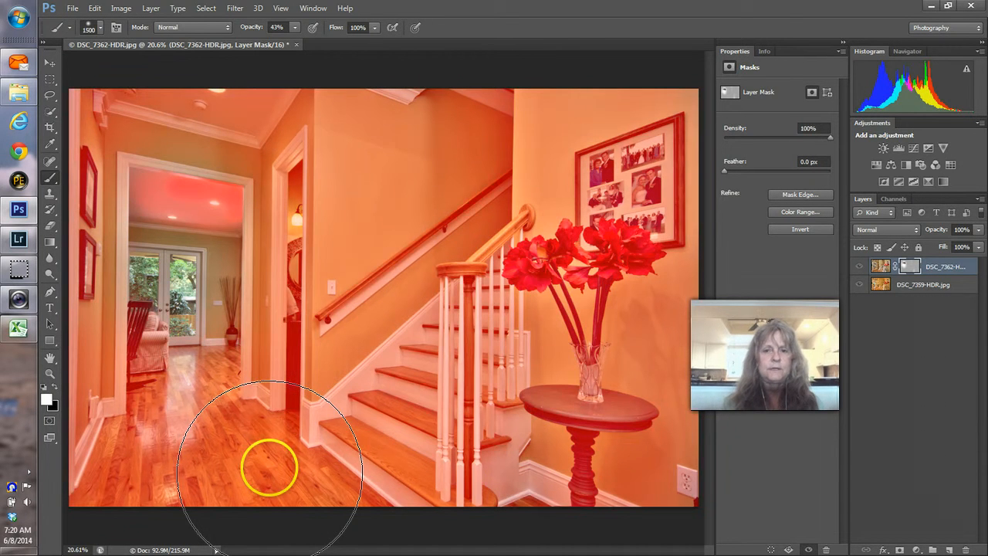
key("backslash")
key("x")
mouse_move(135, 307)
left_mouse_down()
mouse_move(150, 410)
mouse_move(237, 517)
mouse_move(258, 499)
mouse_move(258, 372)
mouse_move(230, 324)
mouse_move(273, 286)
left_mouse_up()
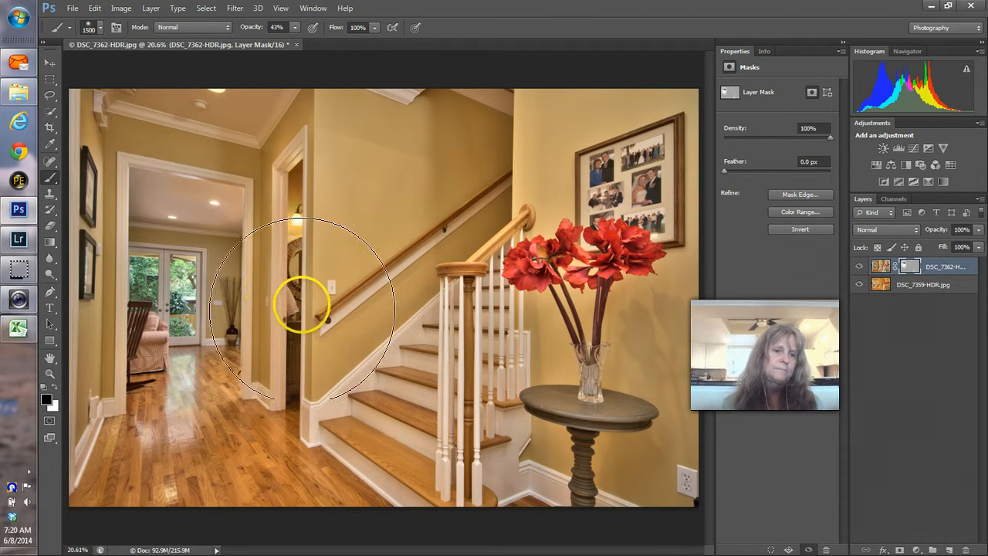
Step: Flatten the composite, save and close it as DSC_7359-HDR-Edit.psd, and return to Lightroom
right_click(924, 290)
left_click(726, 430)
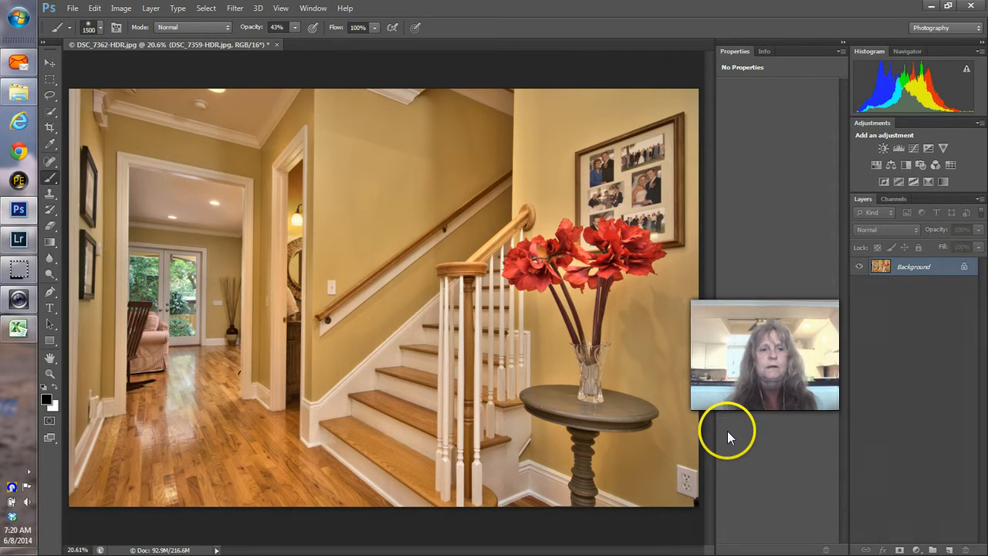
key("ctrl+w")
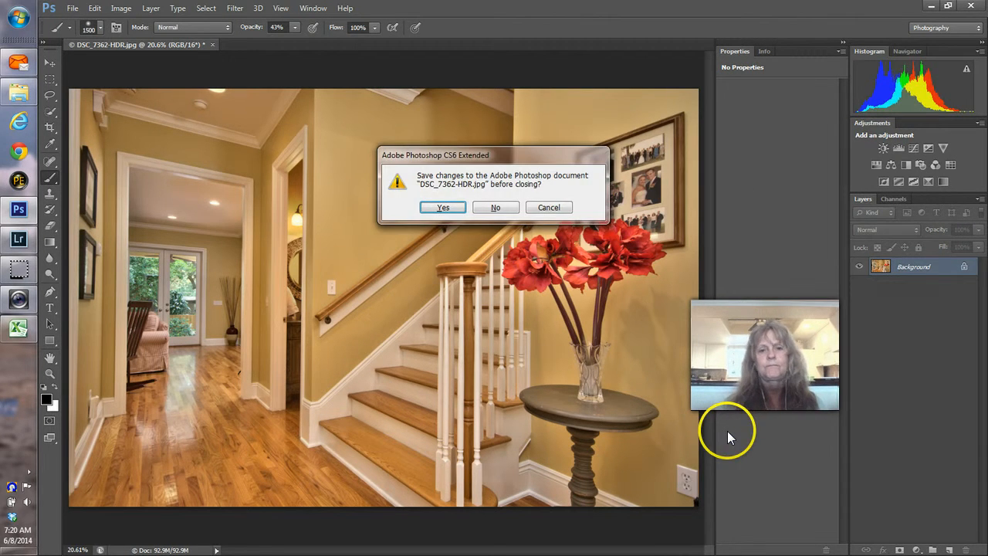
left_click(444, 207)
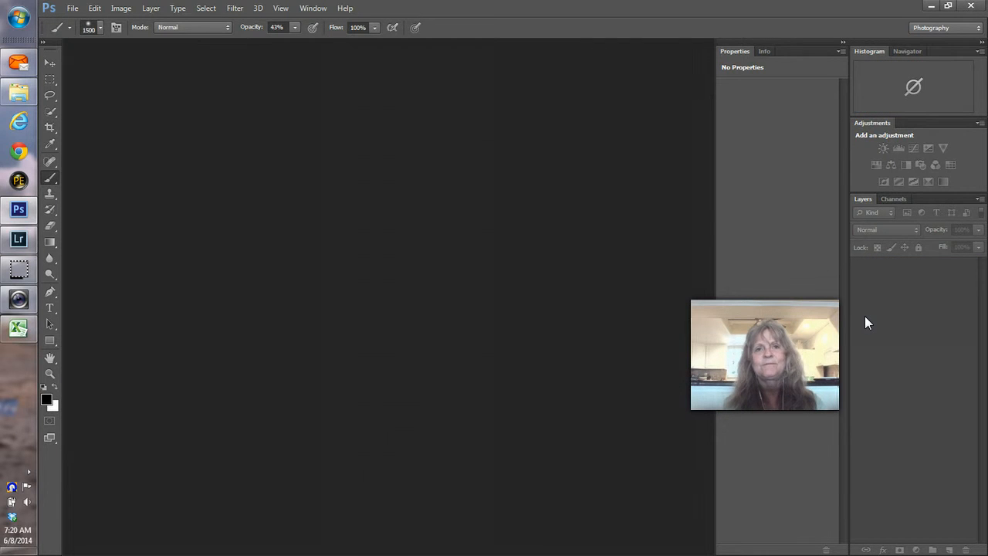
key("alt+Tab")
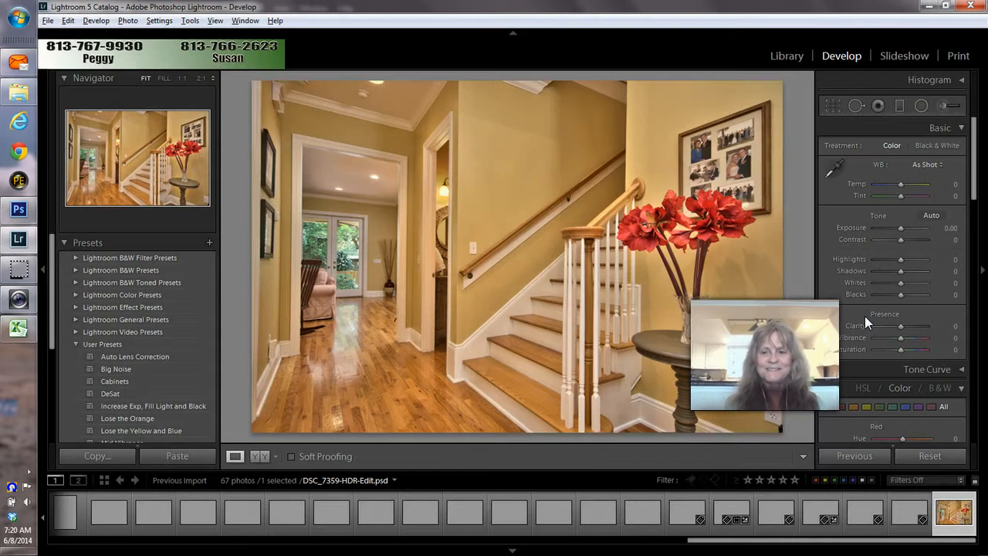
Step: Remove DSC_7359-HDR.jpg and the next source photo from the catalog
left_click_drag(788, 533, 57, 529)
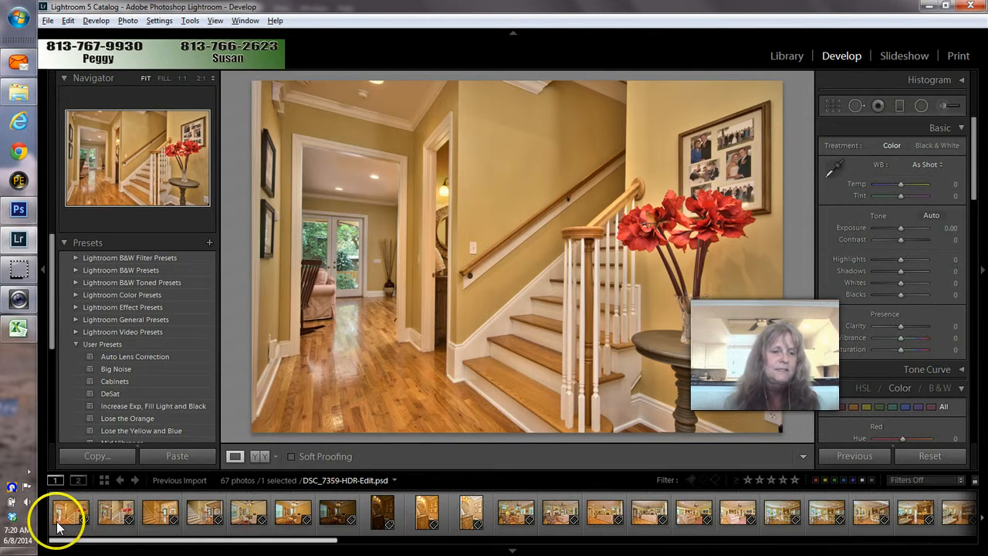
left_click(61, 525)
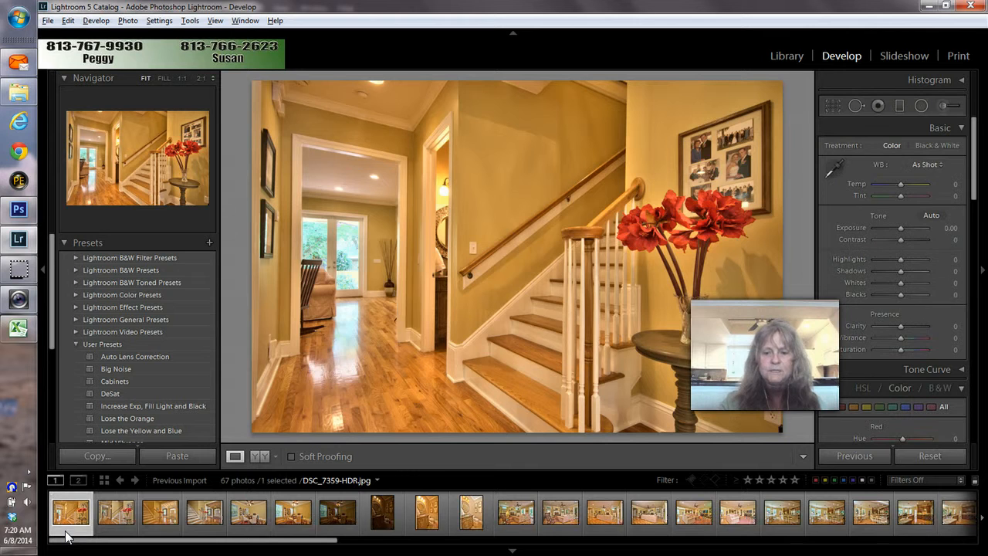
key("Delete")
key("Return")
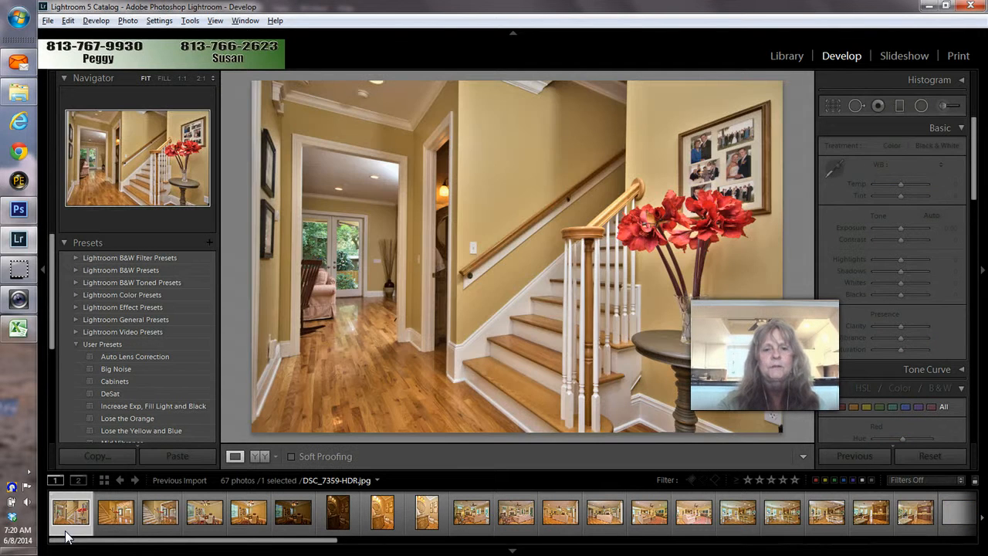
key("Delete")
key("Return")
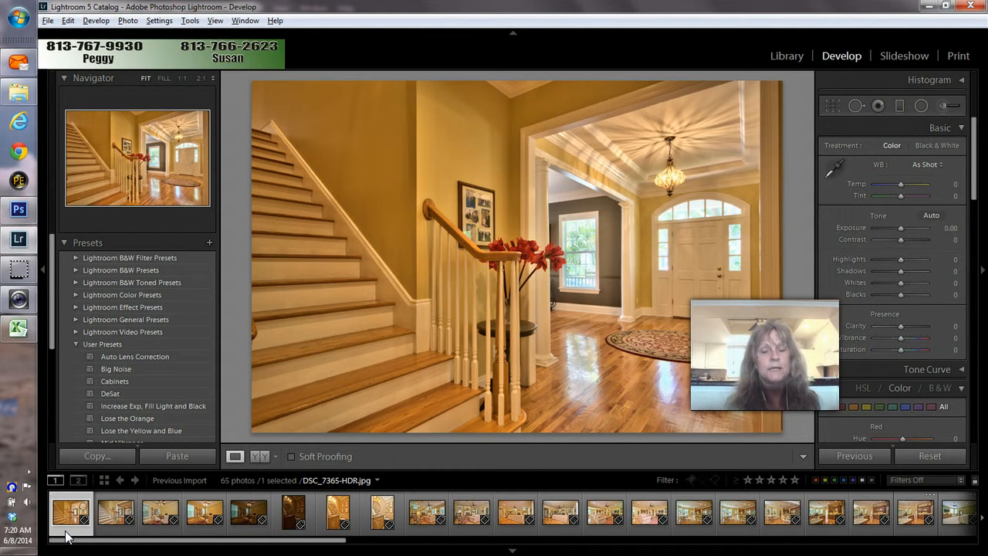
Step: Select DSC_7368-HDR and DSC_7365-HDR and open them as layers in Photoshop
left_click(100, 528)
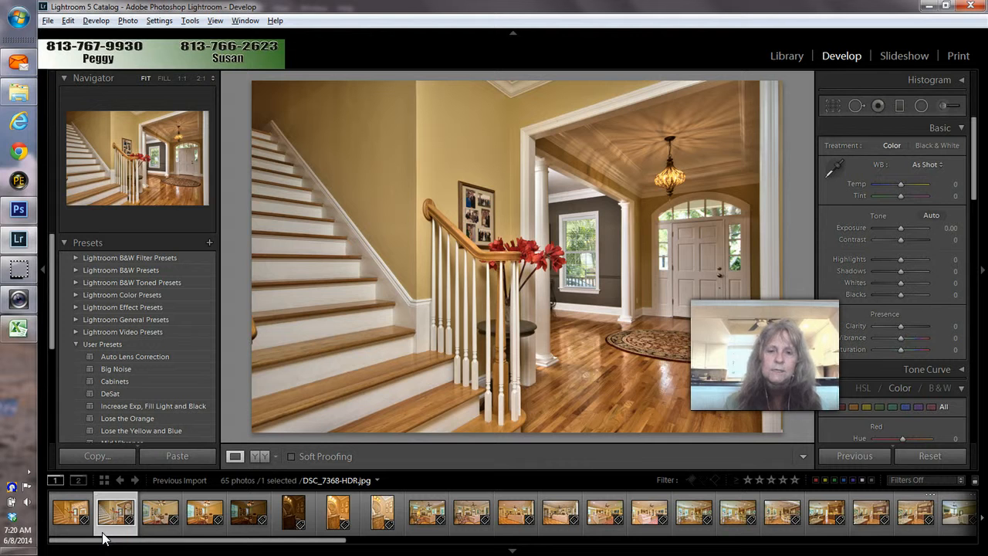
key("Left")
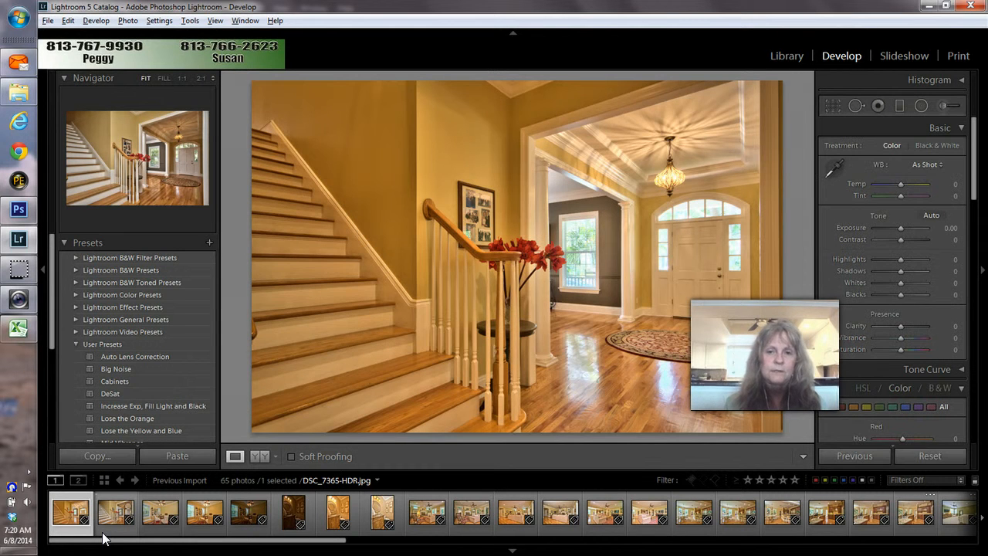
left_click(74, 530)
right_click(73, 529)
left_click(179, 273)
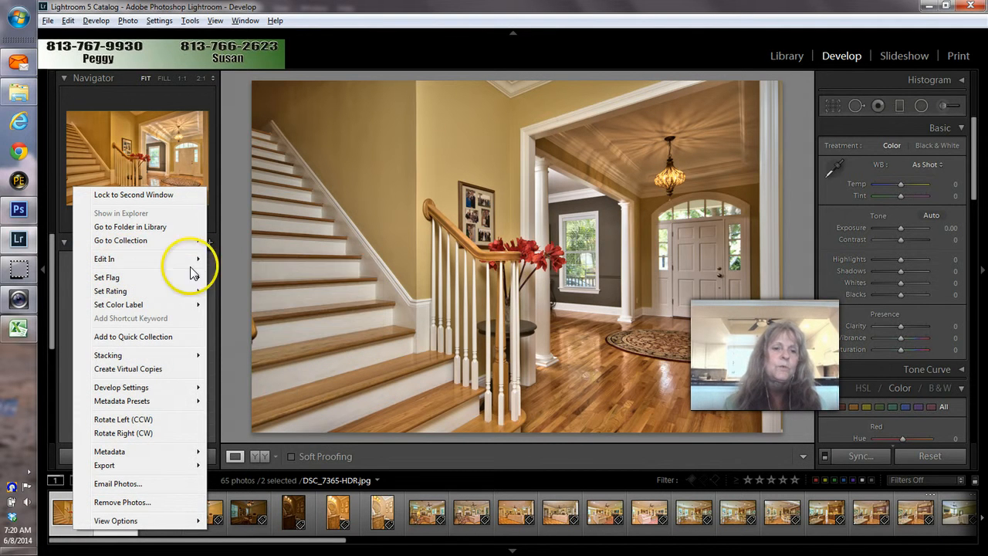
mouse_move(194, 261)
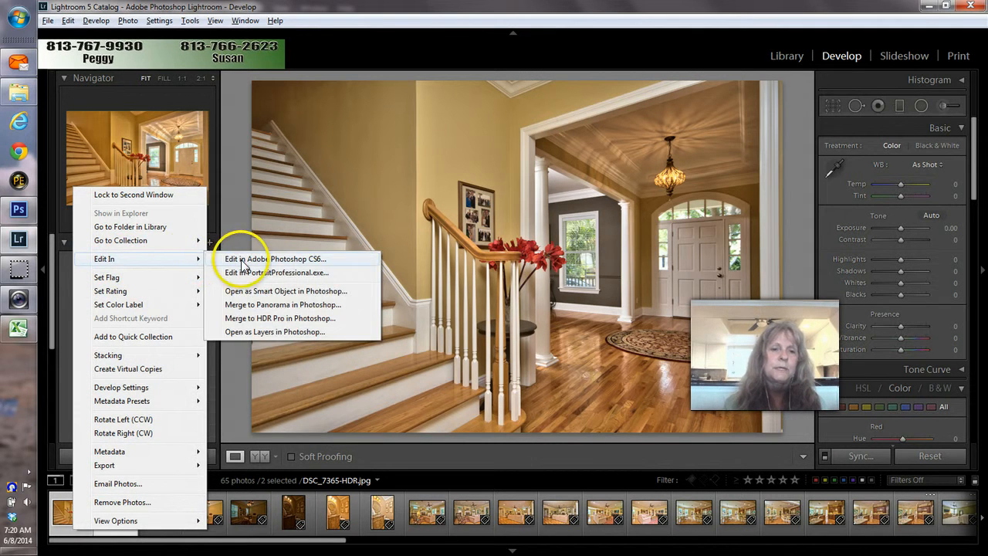
left_click(249, 332)
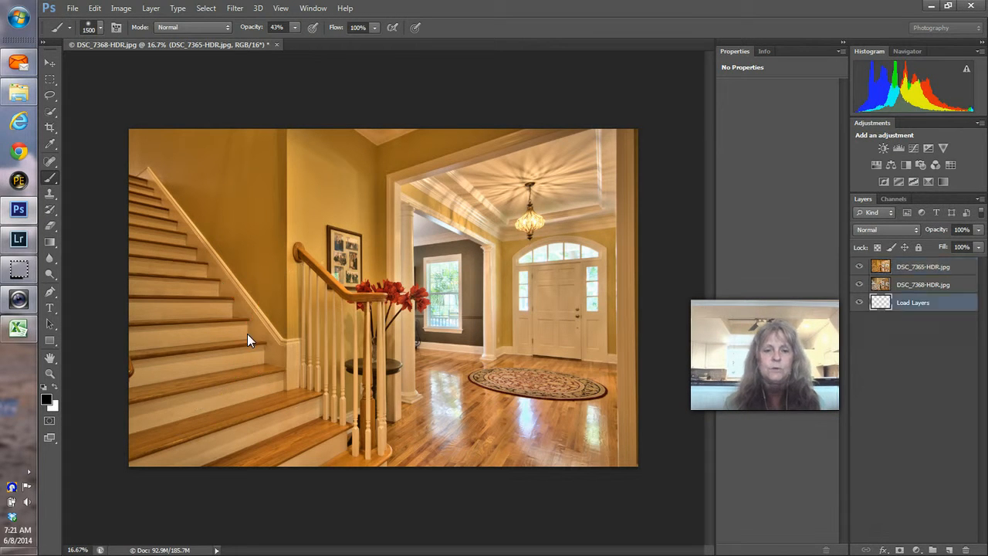
Step: Toggle the top layer to compare exposures, then move DSC_7365 below DSC_7368 and select DSC_7368
left_click(860, 267)
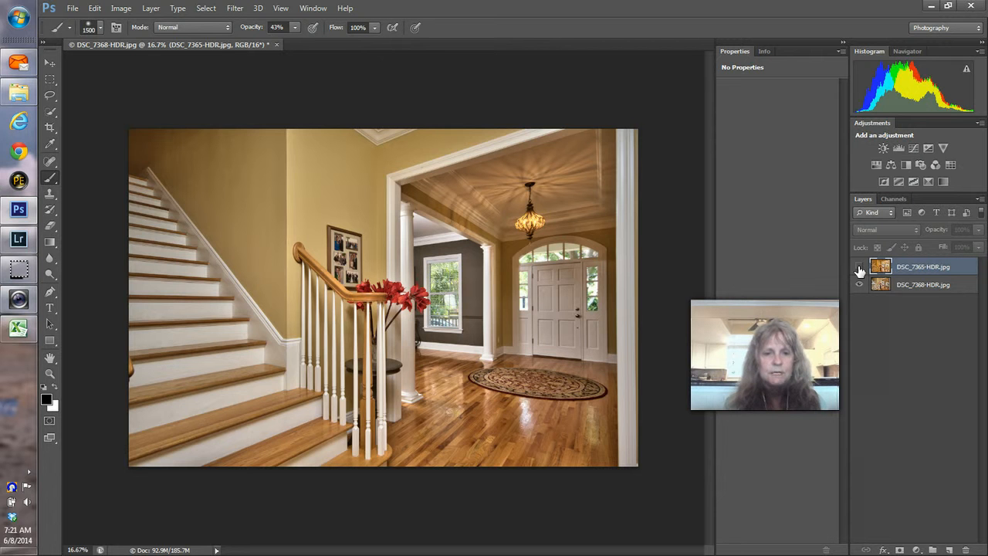
left_click(859, 269)
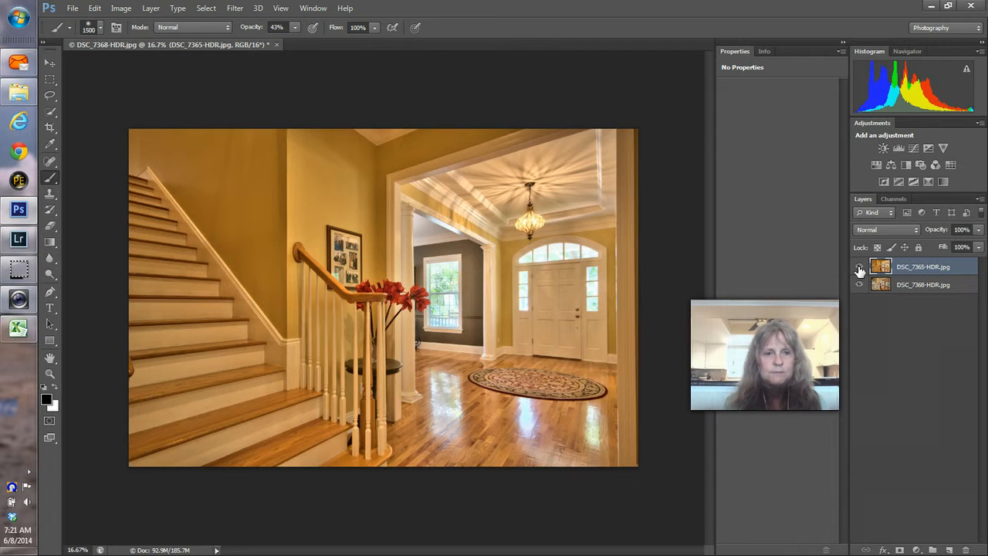
left_click(859, 268)
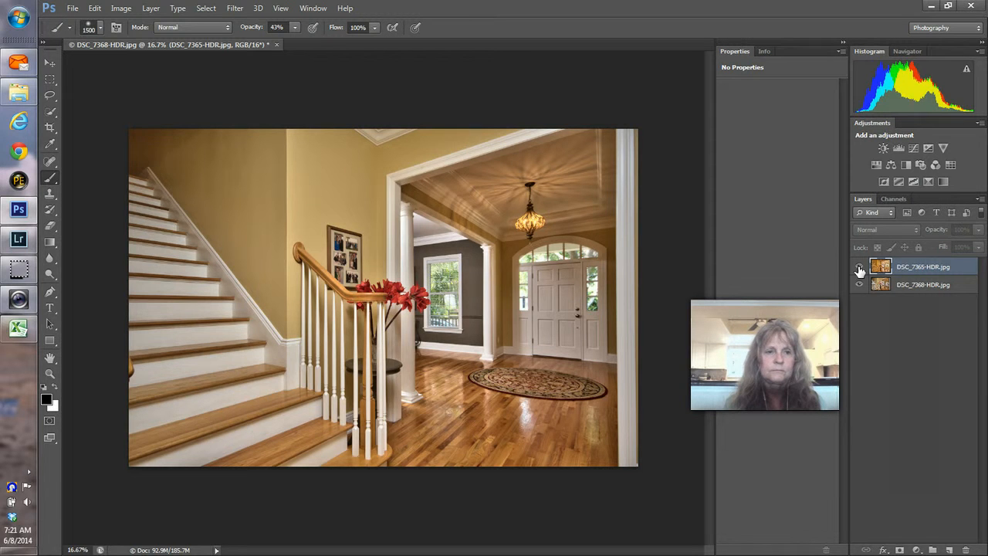
left_click(860, 268)
left_click(859, 268)
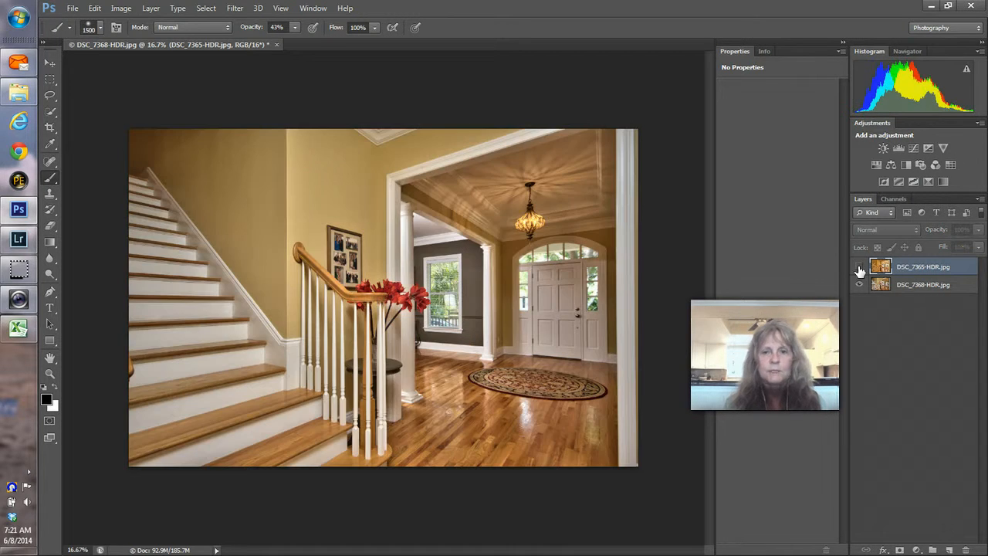
left_click(860, 269)
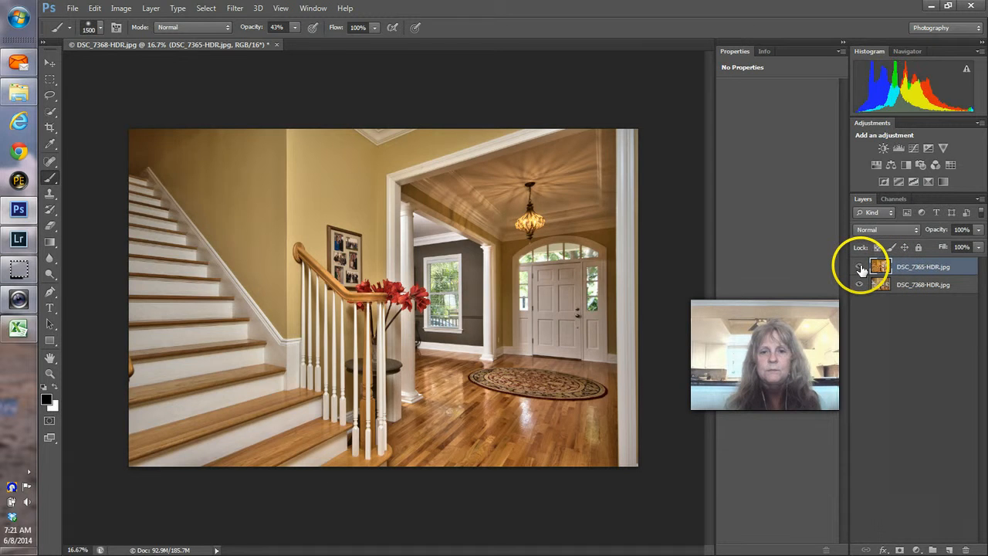
left_click(860, 269)
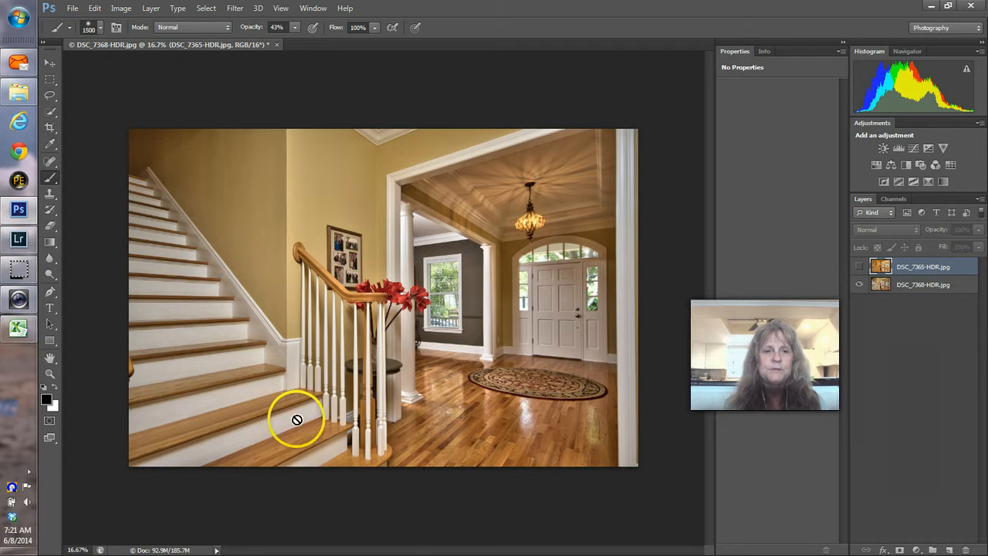
left_click(861, 267)
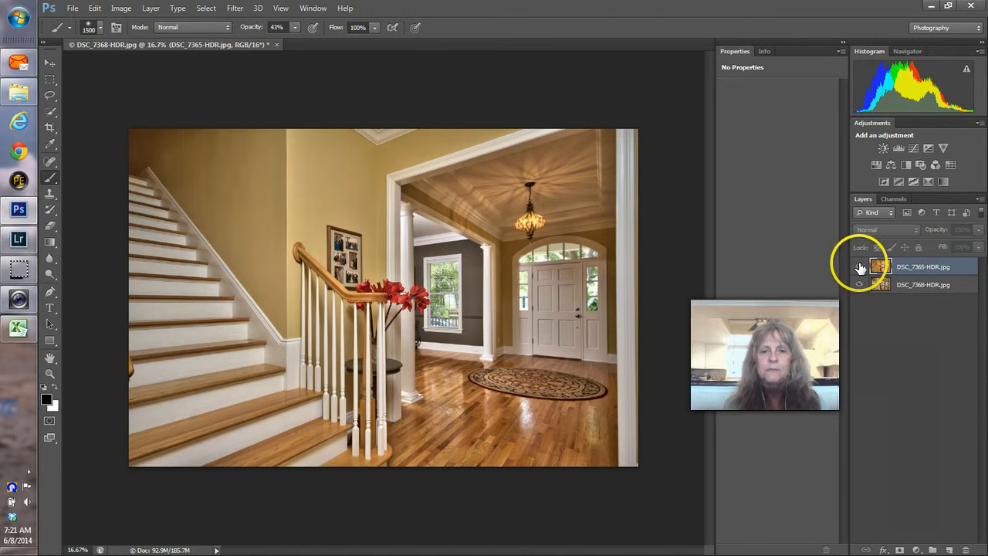
left_click(861, 268)
left_click_drag(888, 267, 913, 308)
left_click(953, 266)
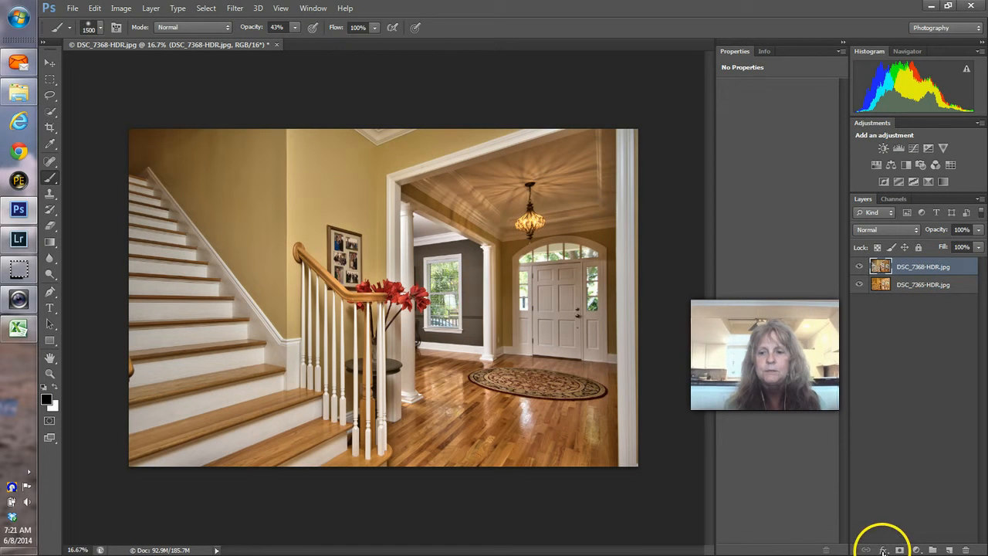
Step: Mask DSC_7368, paint around the column with a size-400 brush, undo those strokes, and check opacity
left_click(900, 550)
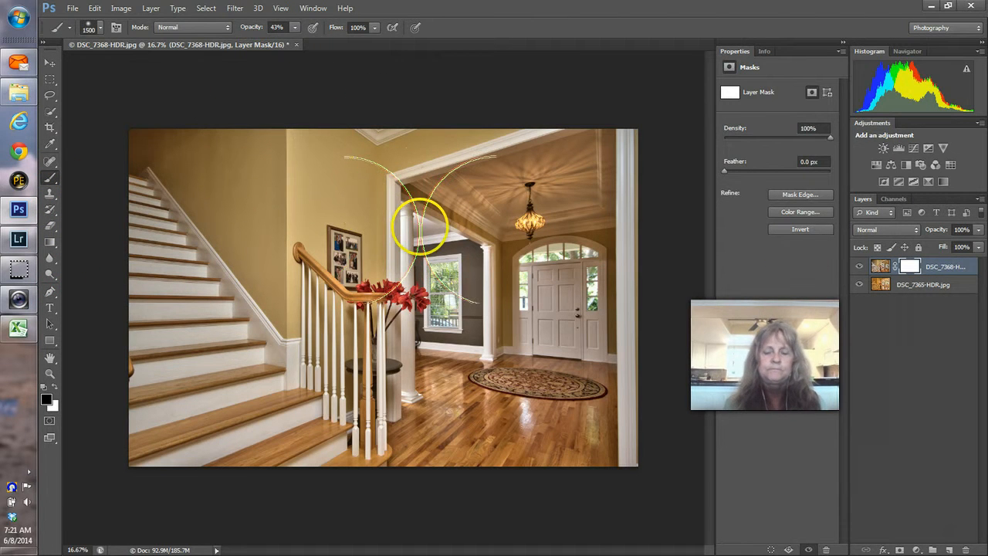
key("bracketleft")
key("bracketleft")
key("bracketleft")
key("bracketleft")
key("bracketleft")
key("bracketleft")
key("bracketleft")
key("bracketleft")
key("bracketleft")
key("bracketleft")
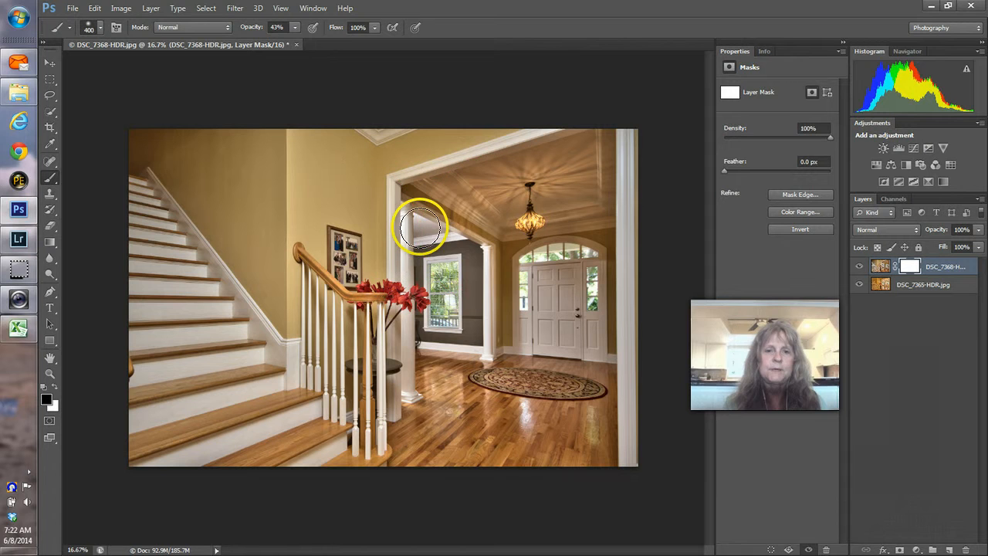
mouse_move(421, 227)
left_mouse_down()
mouse_move(437, 224)
mouse_move(413, 224)
mouse_move(450, 230)
mouse_move(412, 224)
mouse_move(414, 239)
mouse_move(514, 260)
mouse_move(432, 275)
mouse_move(404, 248)
mouse_move(411, 379)
left_mouse_up()
key("ctrl+alt+z")
key("ctrl+alt+z")
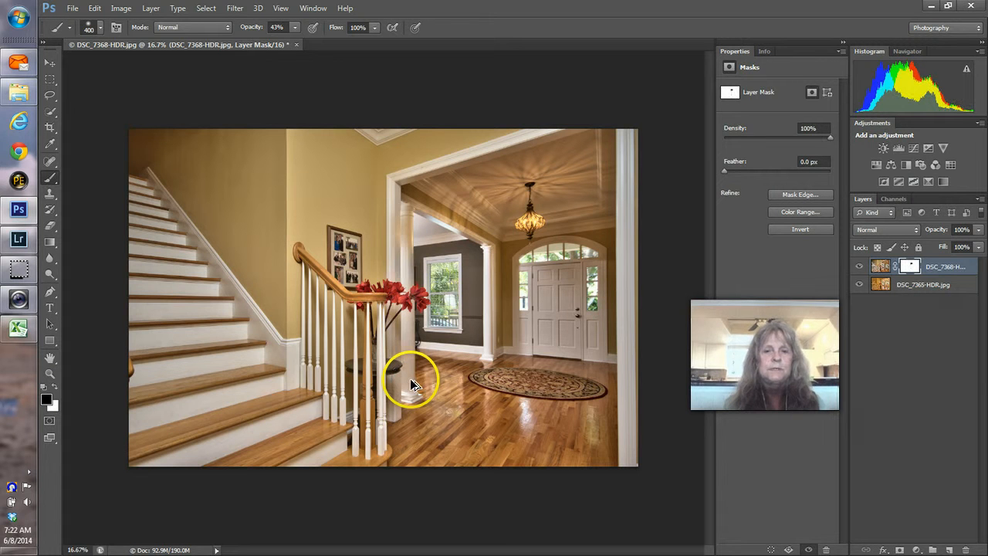
key("ctrl+alt+z")
key("ctrl+alt+z")
key("ctrl+alt+z")
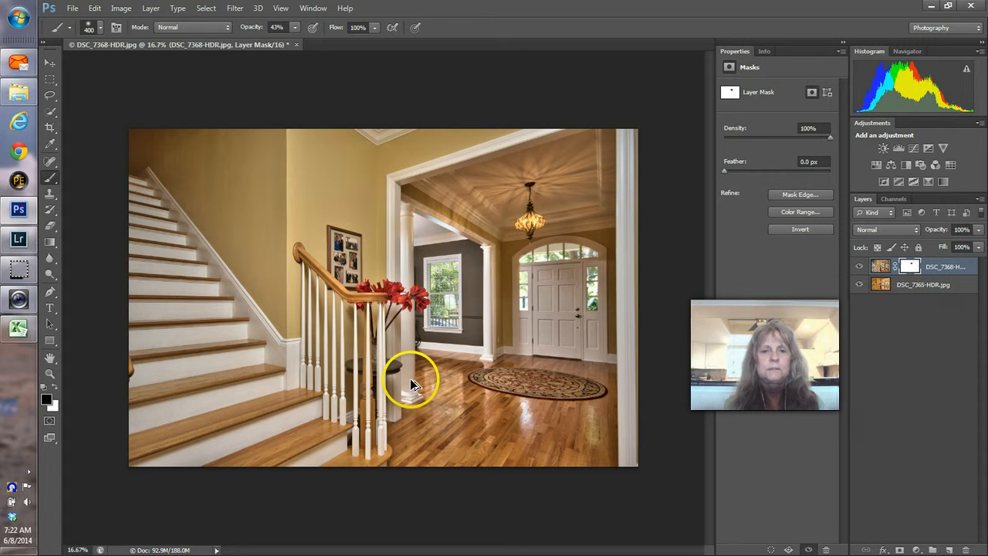
key("ctrl+alt+z")
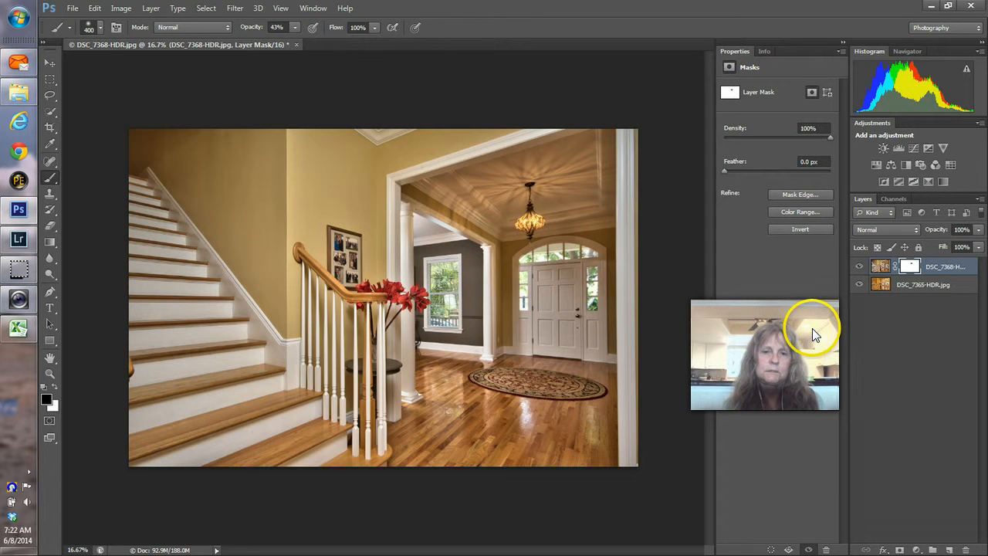
left_click(979, 230)
Step: Check the blend at a lower top-layer opacity, then flatten the stairway image to one layer
left_click(946, 242)
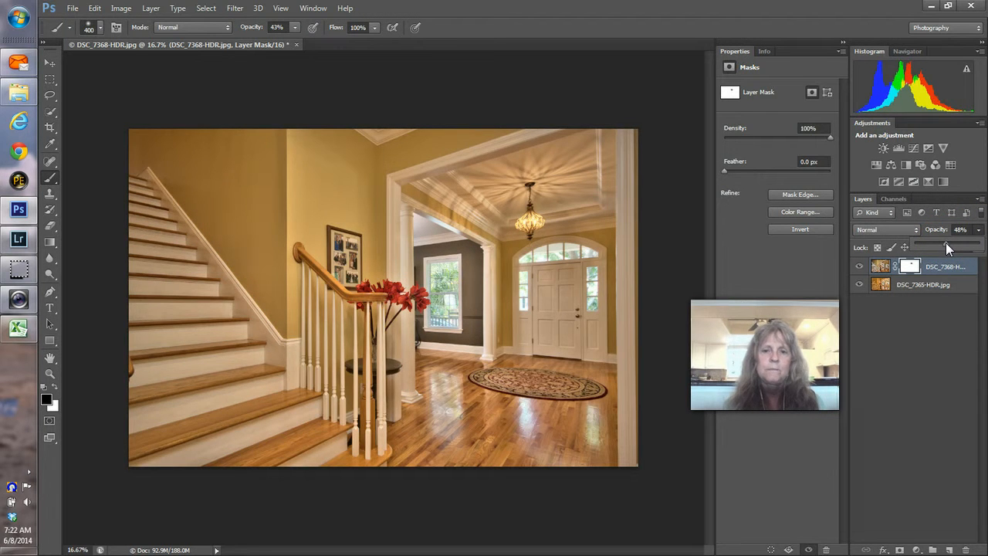
left_click(915, 284)
right_click(914, 283)
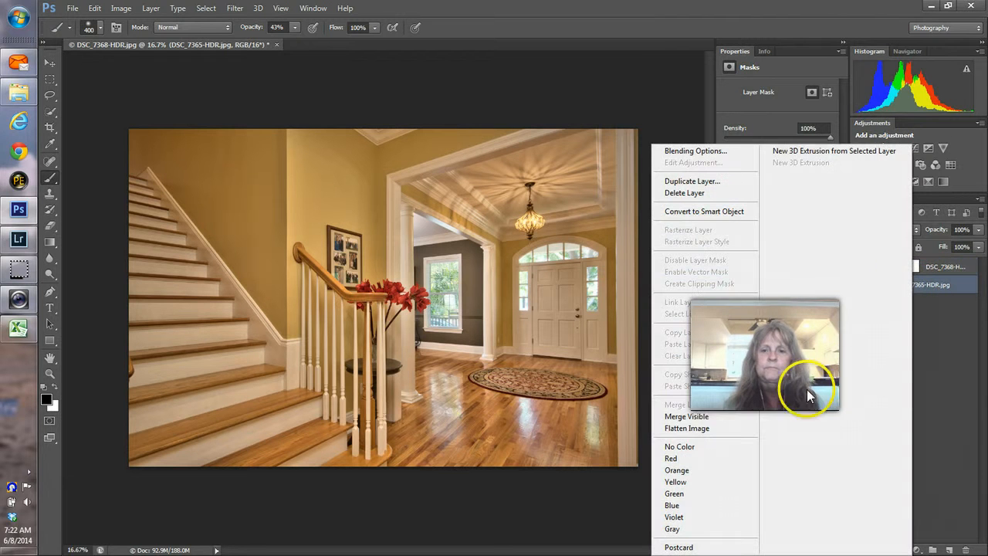
left_click(686, 429)
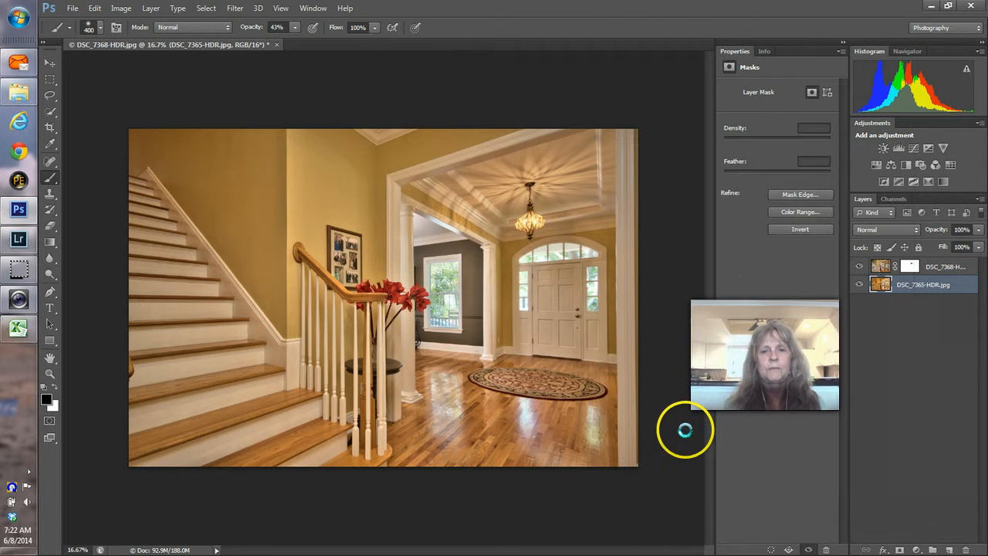
Step: Save and close the stairway document, then return to Lightroom
key("ctrl+w")
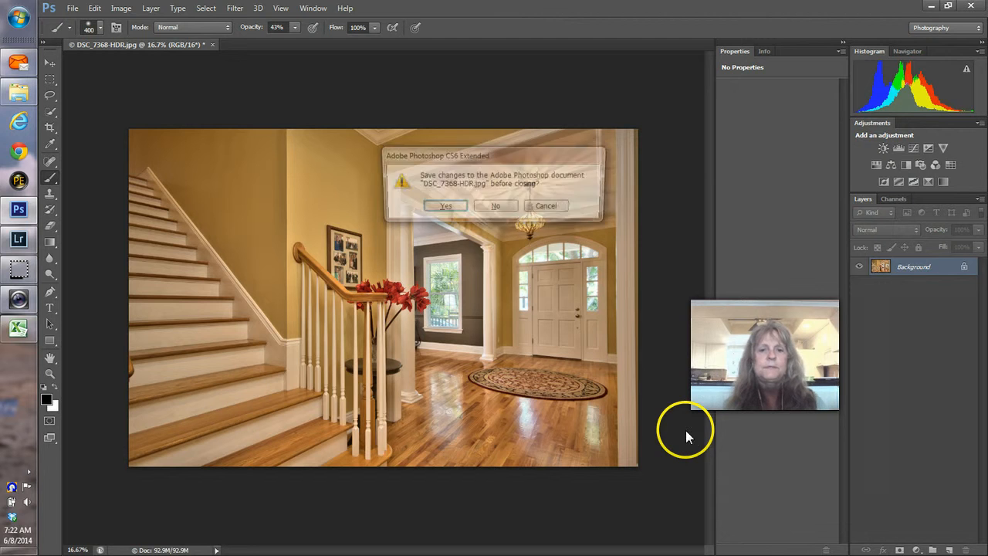
left_click(444, 207)
key("alt+Tab")
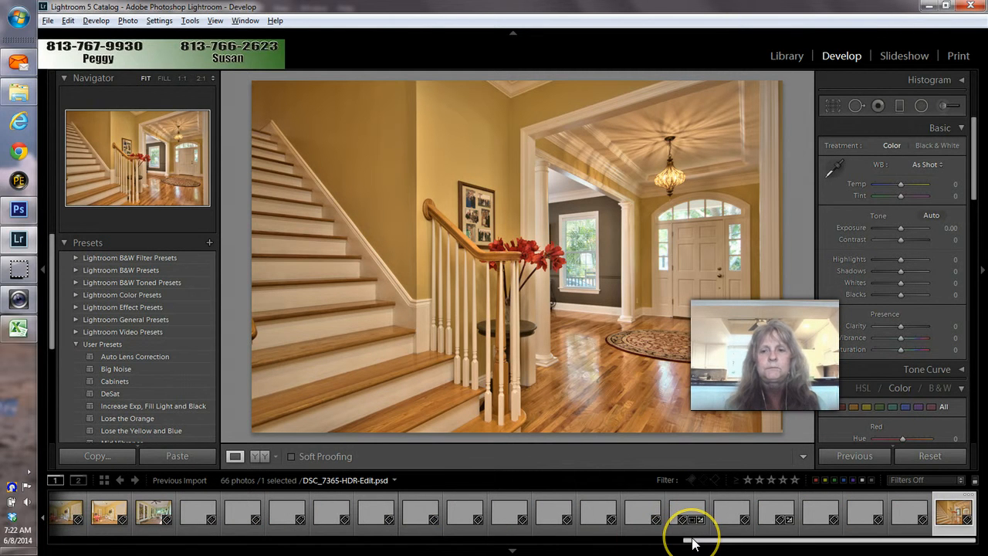
Step: Remove the stairway photos, including DSC_7365-HDR.jpg, from the Lightroom catalog only
left_click_drag(693, 543, 41, 537)
left_click(56, 531)
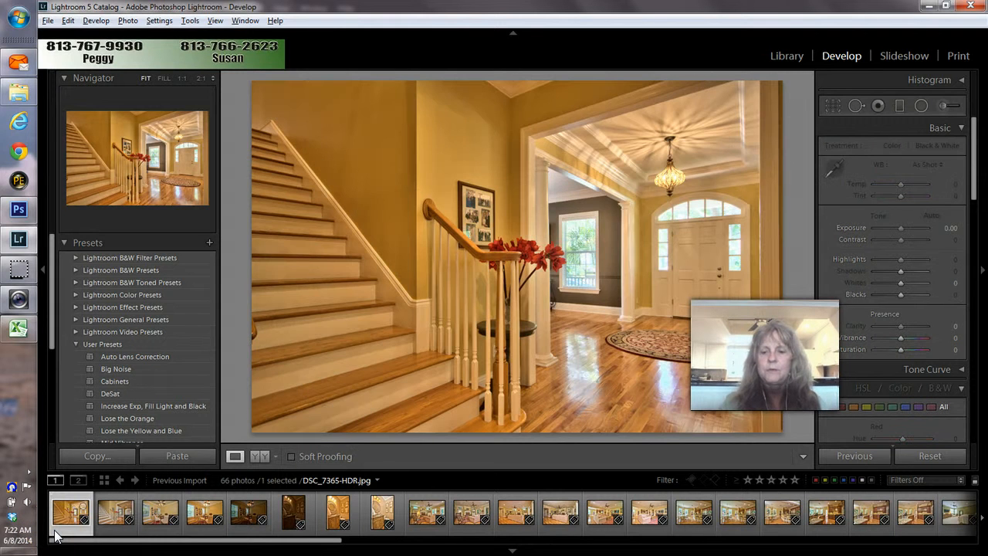
key("Delete")
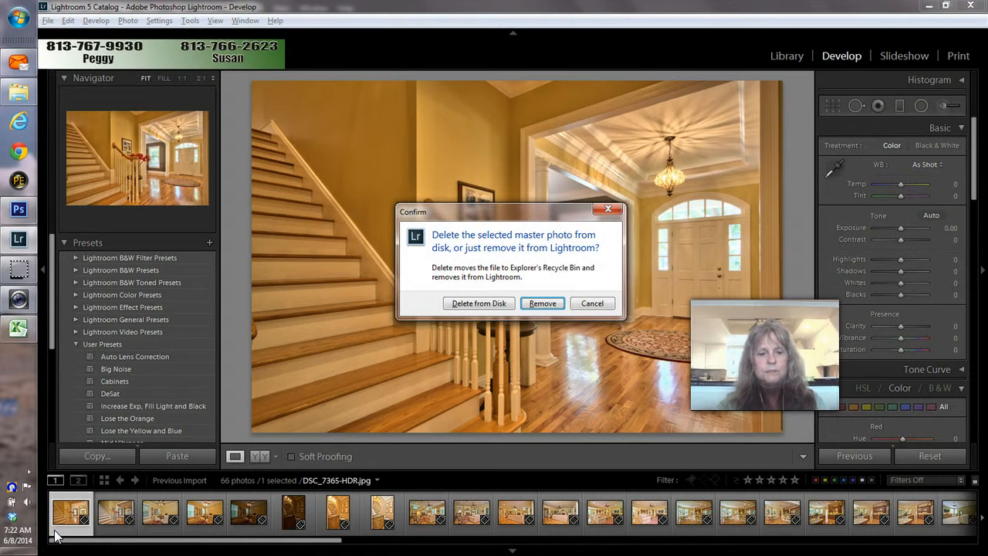
key("Escape")
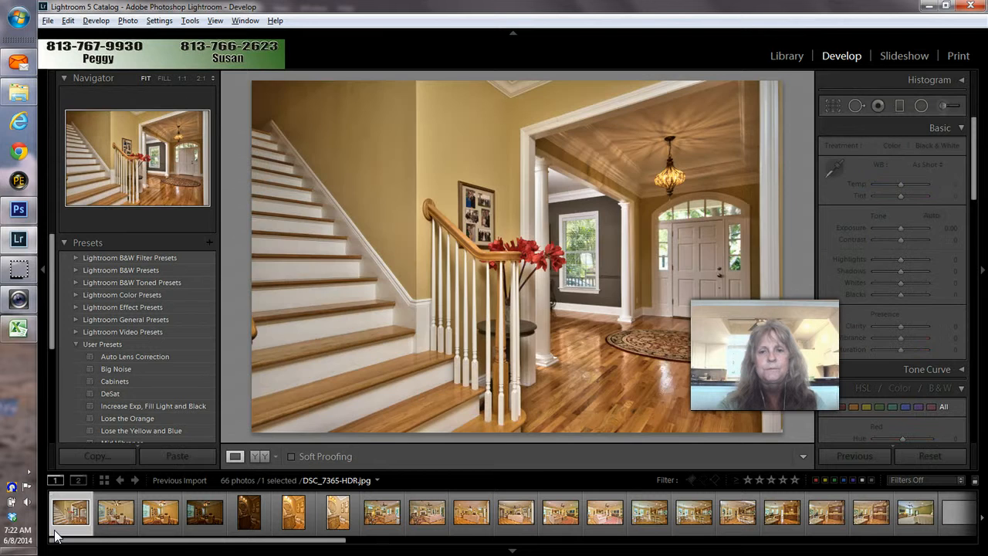
key("Return")
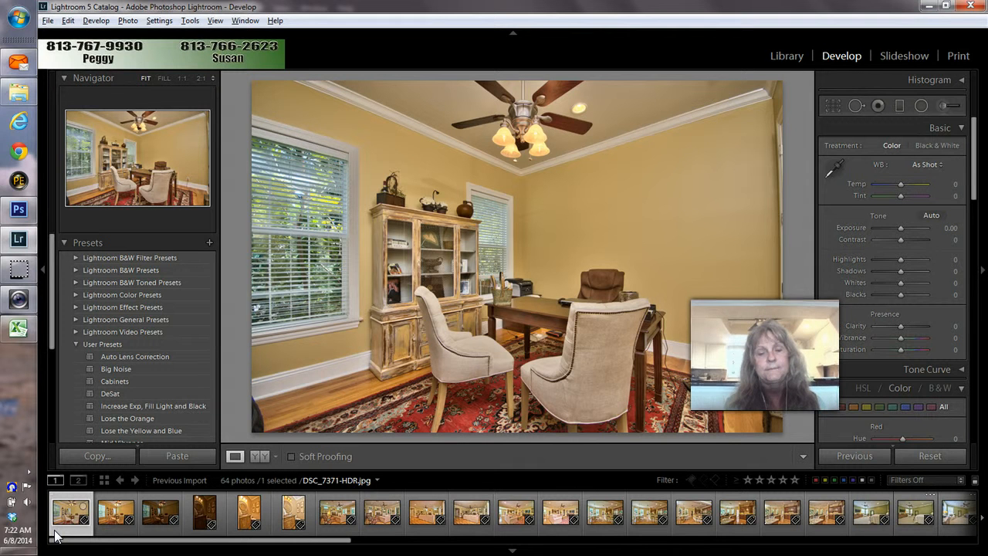
Step: Compare the office shots, then open the original DSC_7371-HDR.jpg in Photoshop CS6
key("Right")
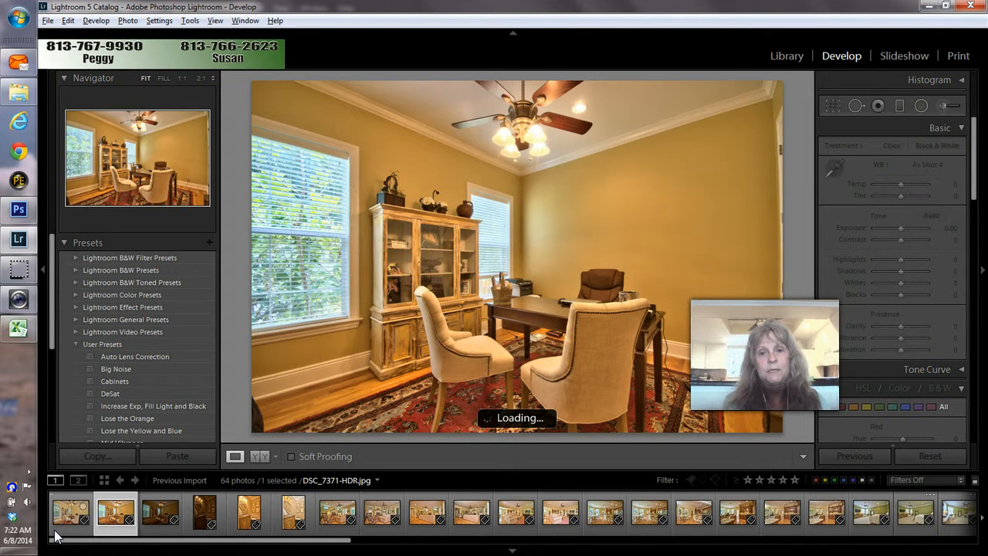
key("Left")
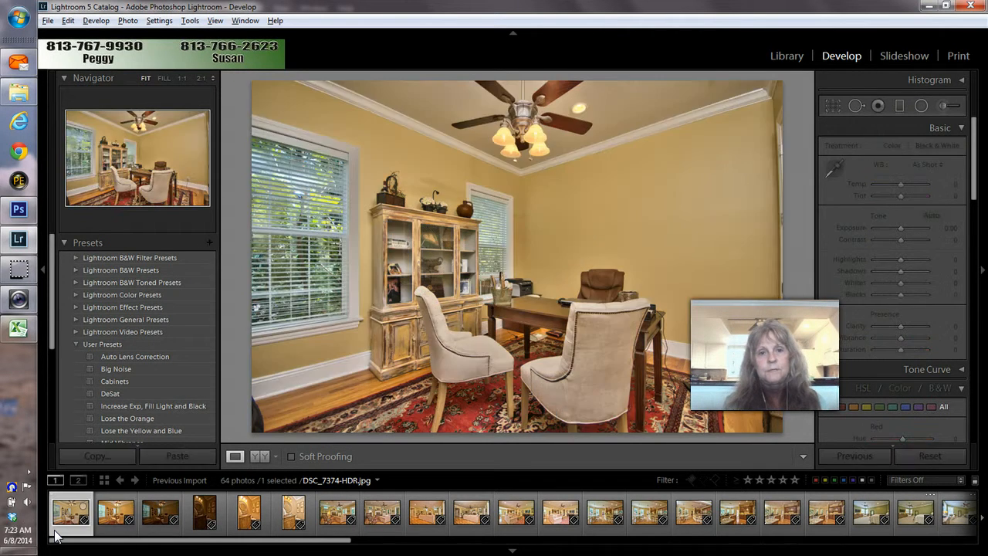
key("Right")
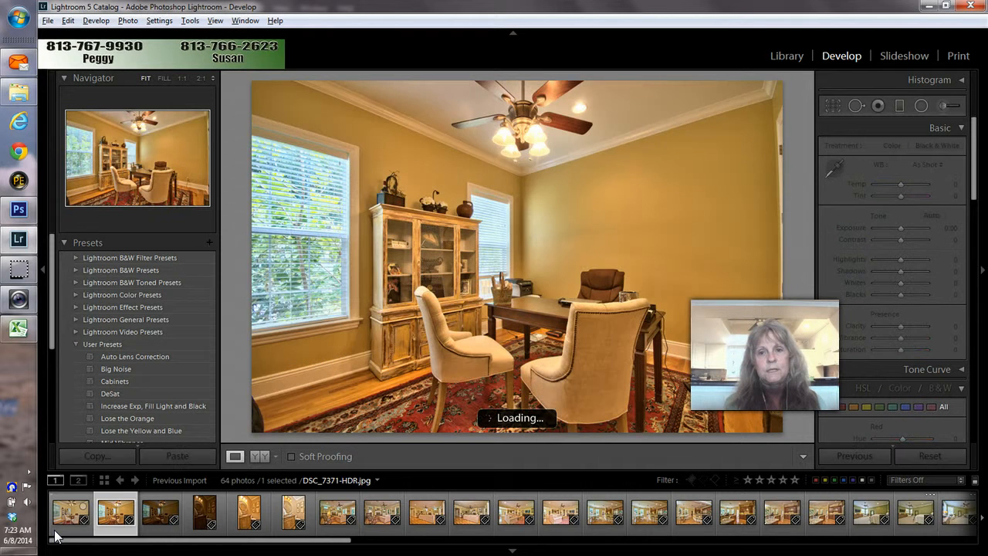
key("Left")
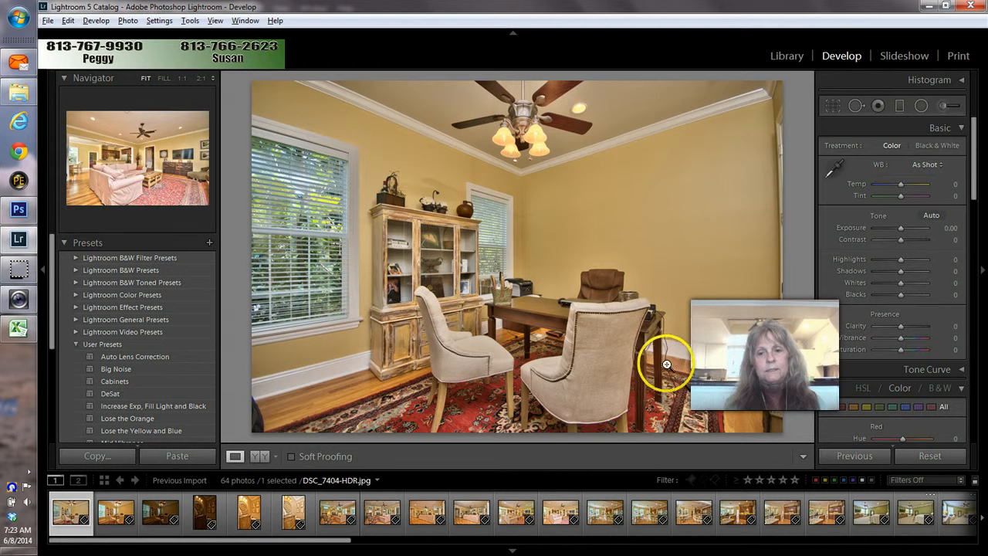
right_click(511, 298)
mouse_move(540, 312)
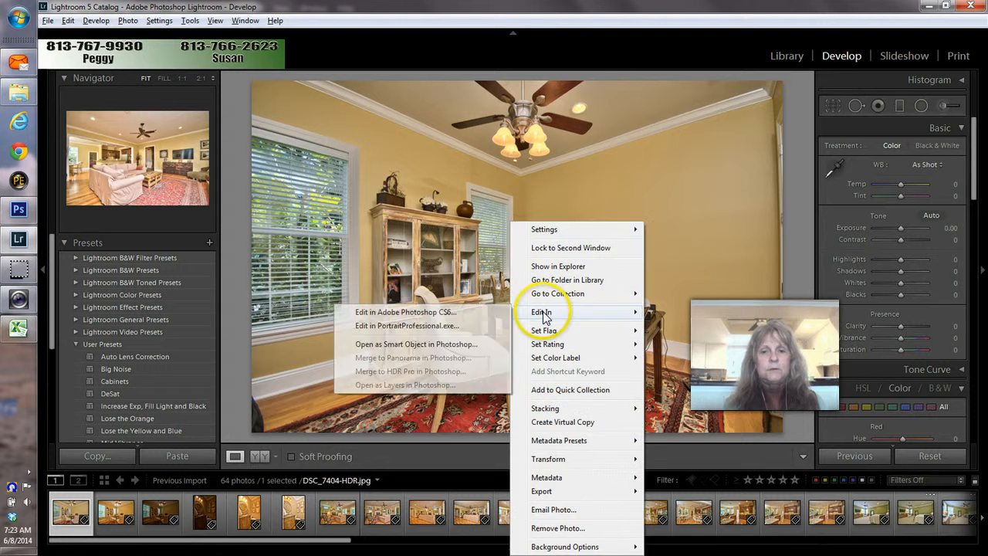
left_click(438, 312)
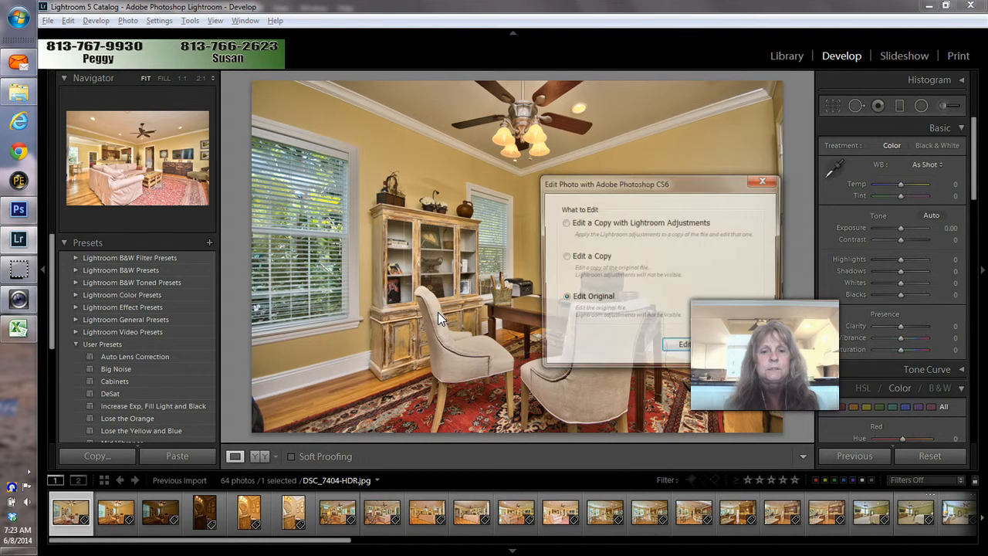
left_click(678, 349)
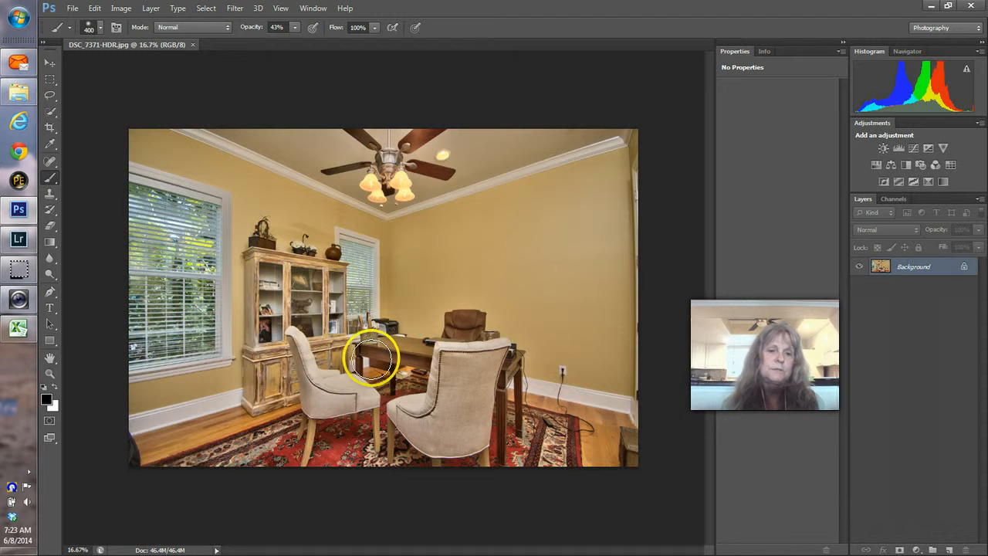
Step: Zoom to 66.7% on the charger and cords at lower right, then pick the Clone Stamp
left_click(49, 373)
left_click(589, 435)
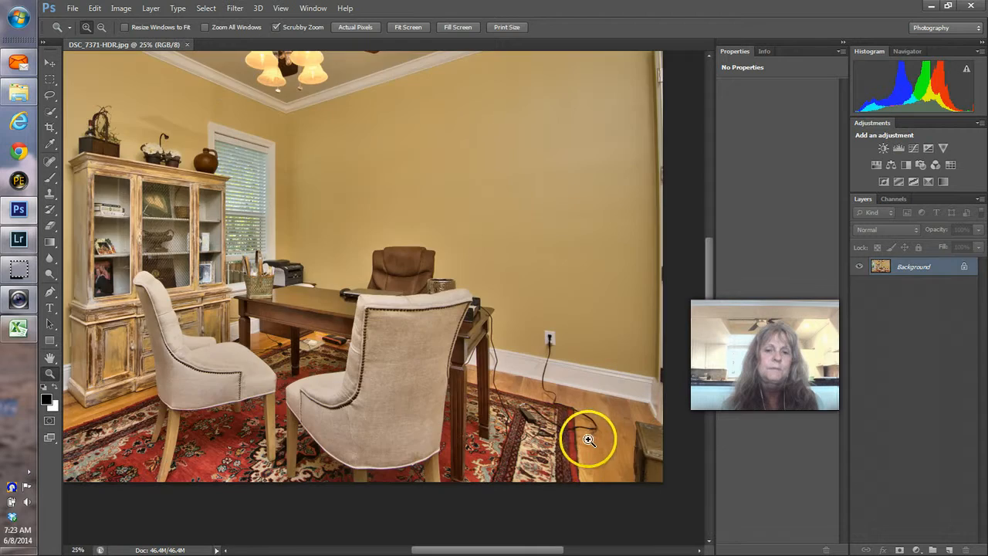
left_click(586, 456)
left_click(586, 458)
left_click(586, 458)
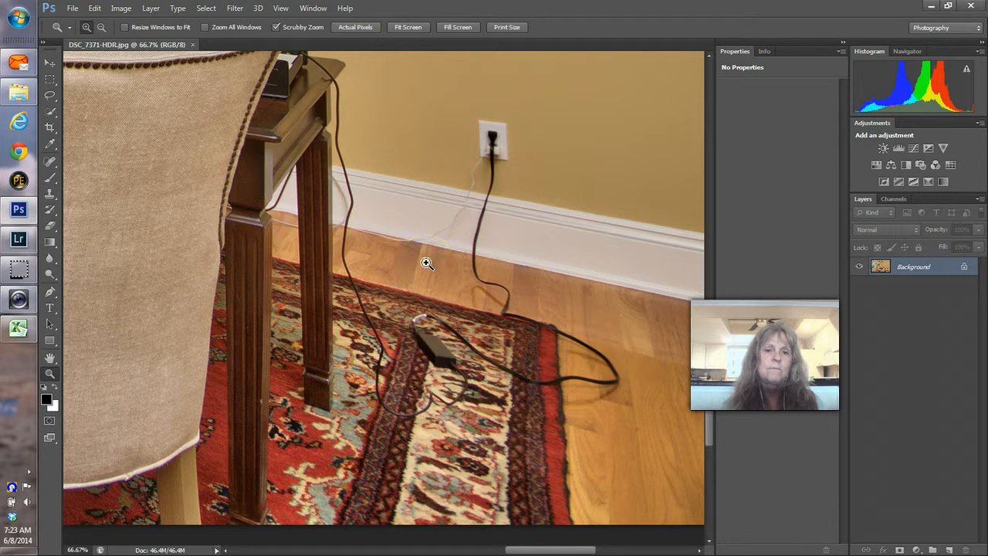
left_click(49, 198)
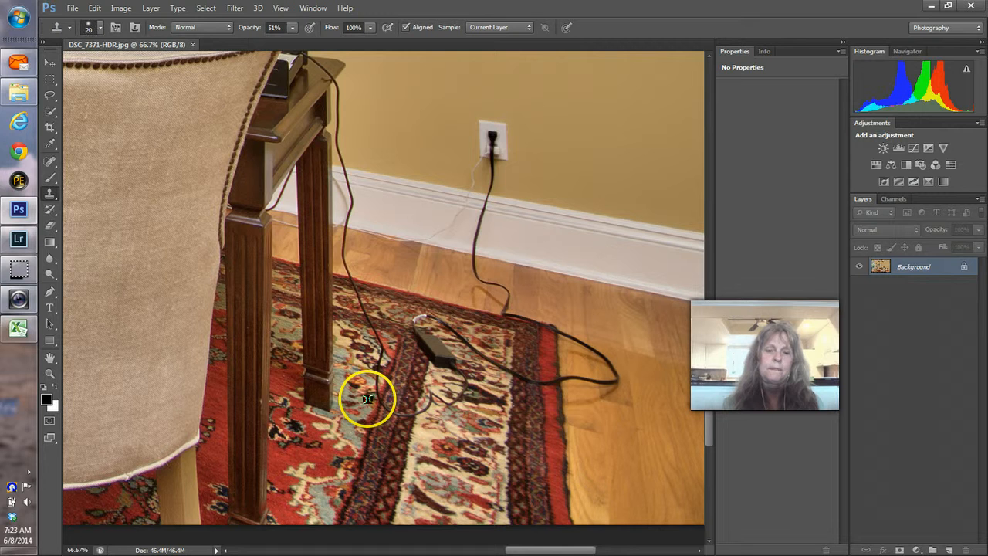
Step: Sample the clean rug edge, stamp over the cord, and raise Clone Stamp opacity to 100%
left_click(565, 427, "alt")
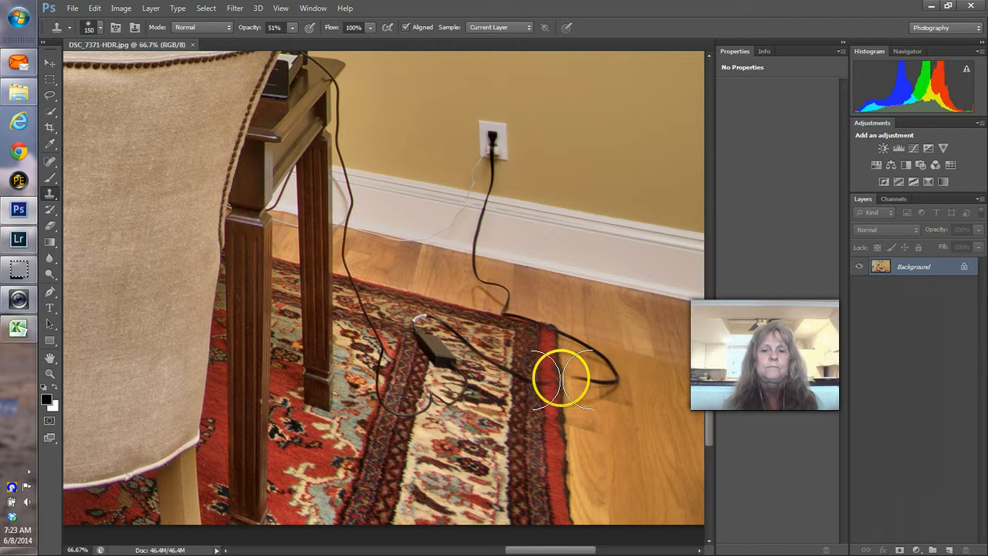
left_click(572, 380)
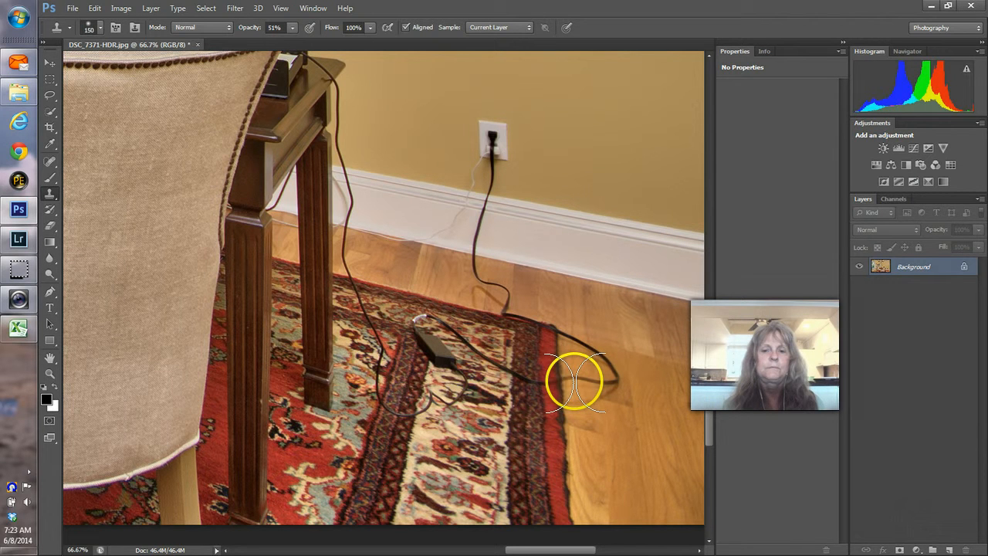
left_click_drag(573, 381, 595, 380)
left_click(292, 28)
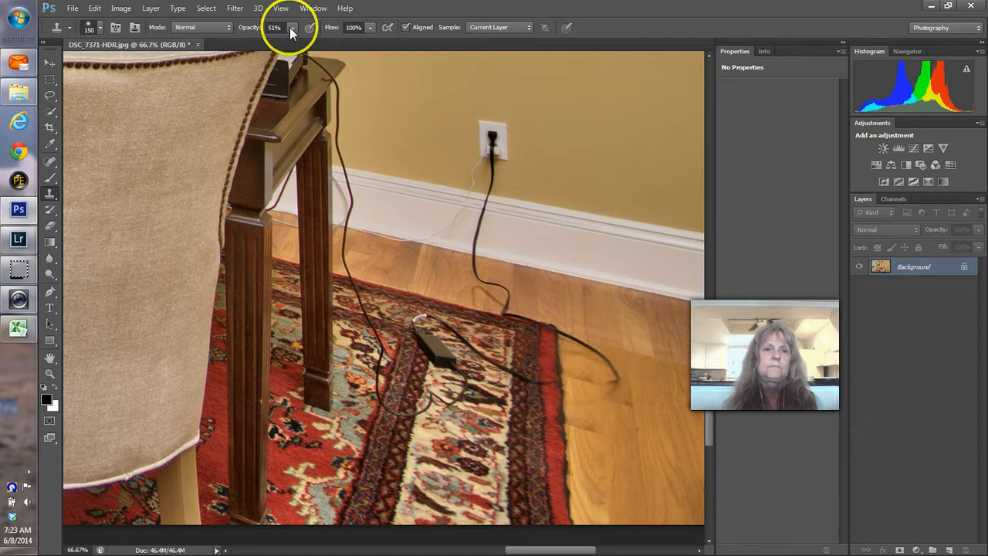
left_click_drag(293, 44, 571, 375)
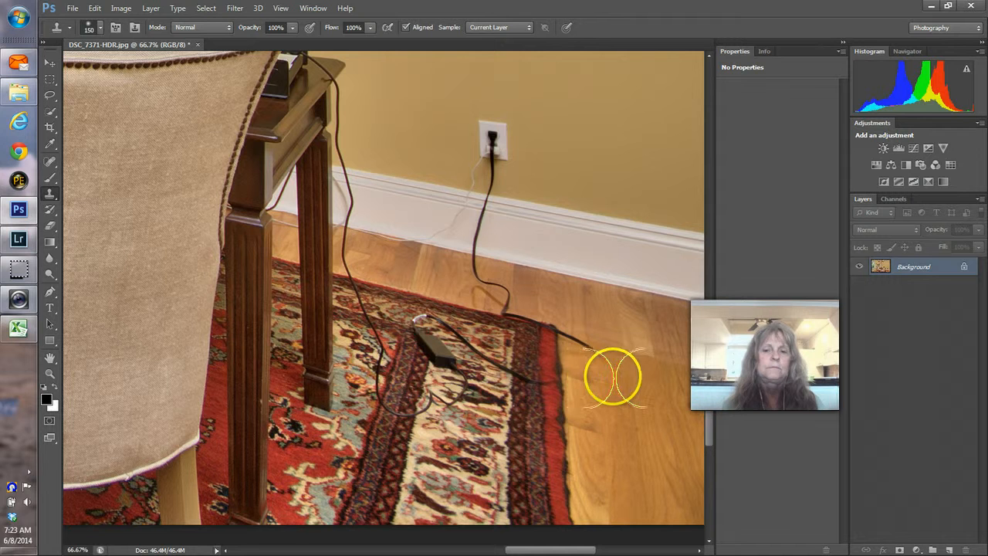
Step: Paint clean floor and rug pattern over the cord end and the charger
left_click(582, 347)
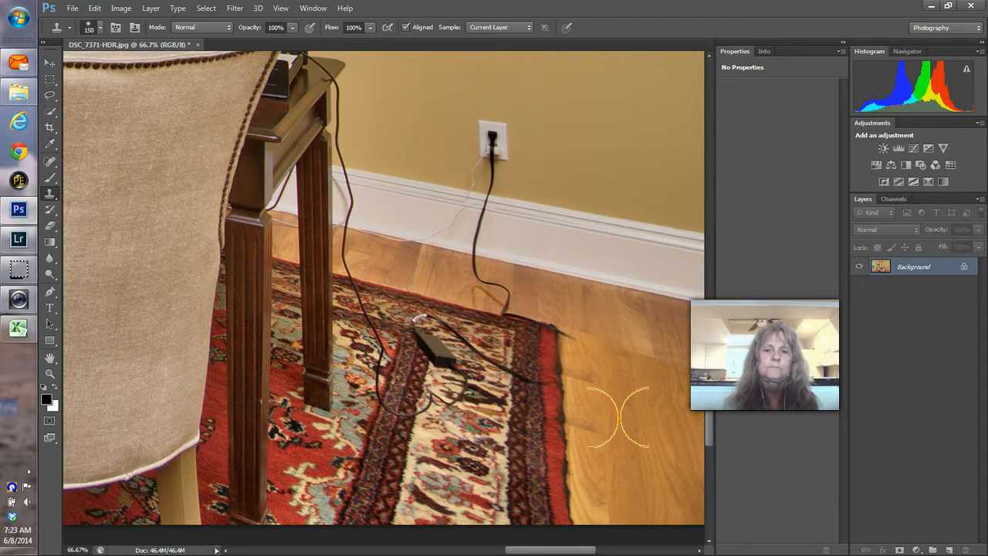
left_click(584, 442)
mouse_move(584, 443)
left_mouse_down()
mouse_move(582, 382)
mouse_move(615, 353)
left_mouse_up()
left_click(453, 366)
key("ctrl+z")
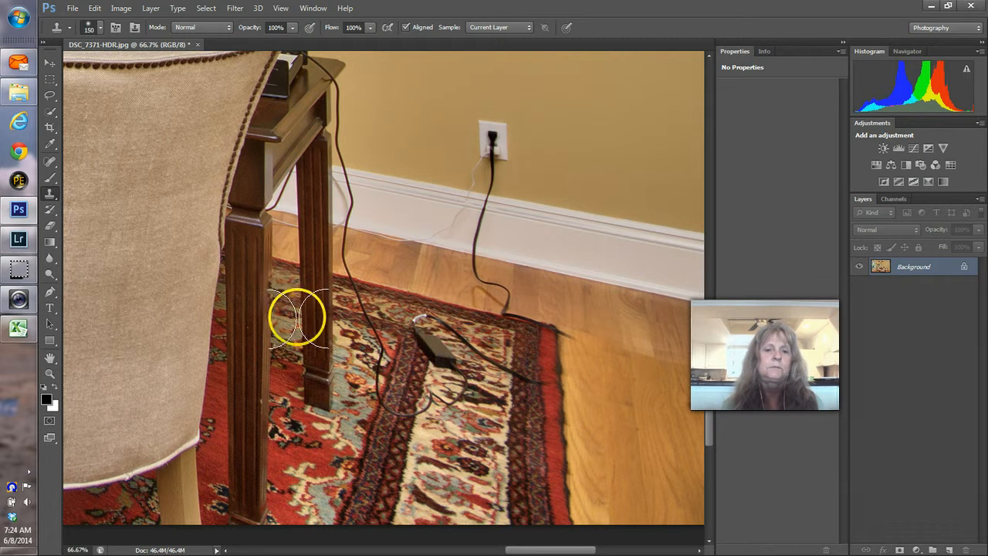
mouse_move(386, 407)
left_mouse_down()
mouse_move(369, 436)
mouse_move(389, 379)
mouse_move(444, 399)
mouse_move(456, 376)
mouse_move(425, 350)
mouse_move(429, 380)
mouse_move(468, 415)
left_mouse_up()
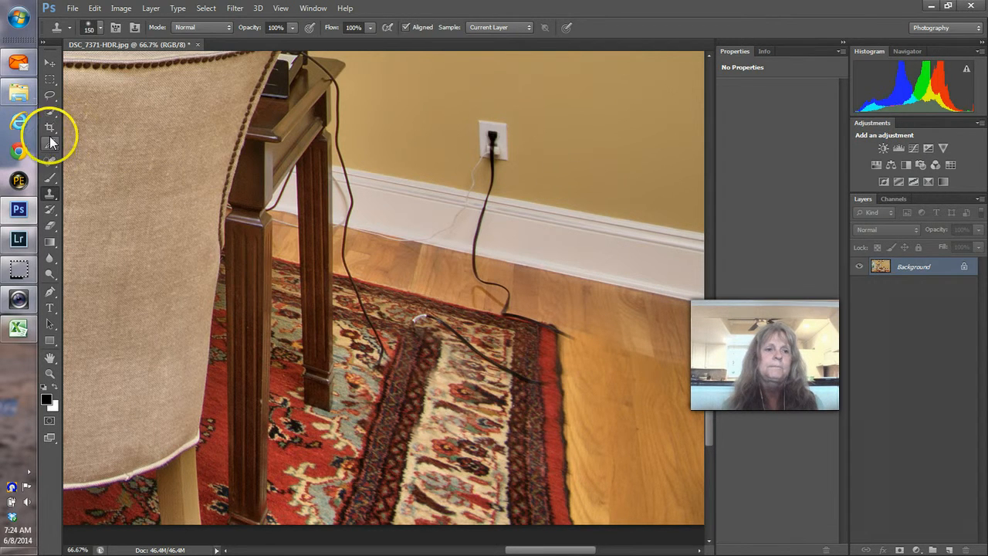
Step: Heal away the cords on the rug with an enlarged content-aware Spot Healing Brush
left_click(50, 162)
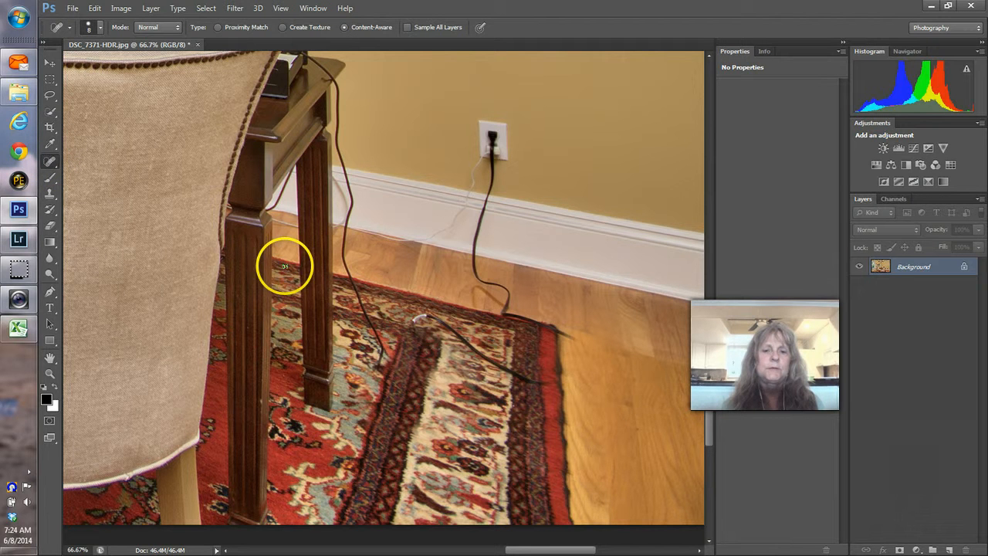
key("bracketright")
key("bracketright")
key("bracketright")
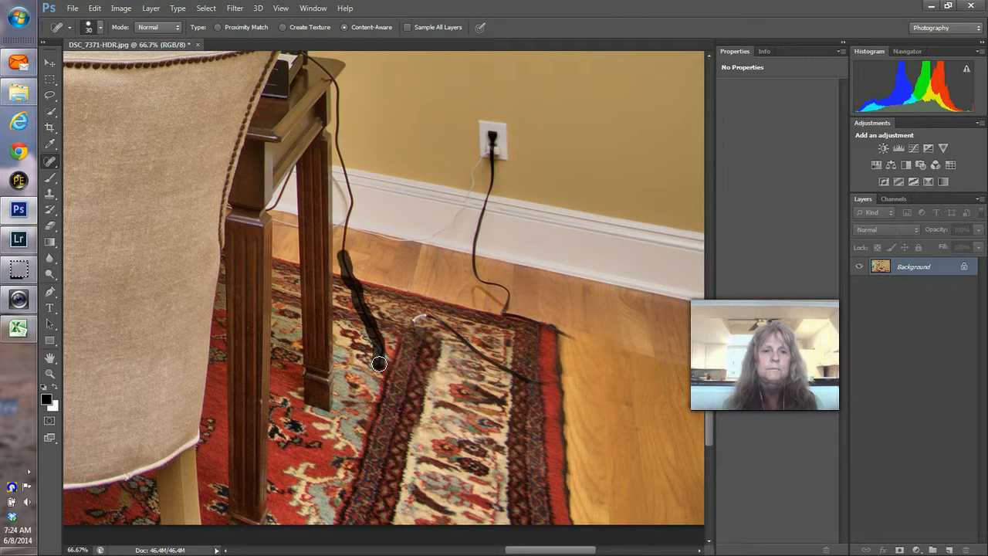
mouse_move(378, 364)
left_mouse_down()
mouse_move(348, 222)
mouse_move(337, 83)
mouse_move(306, 57)
left_mouse_up()
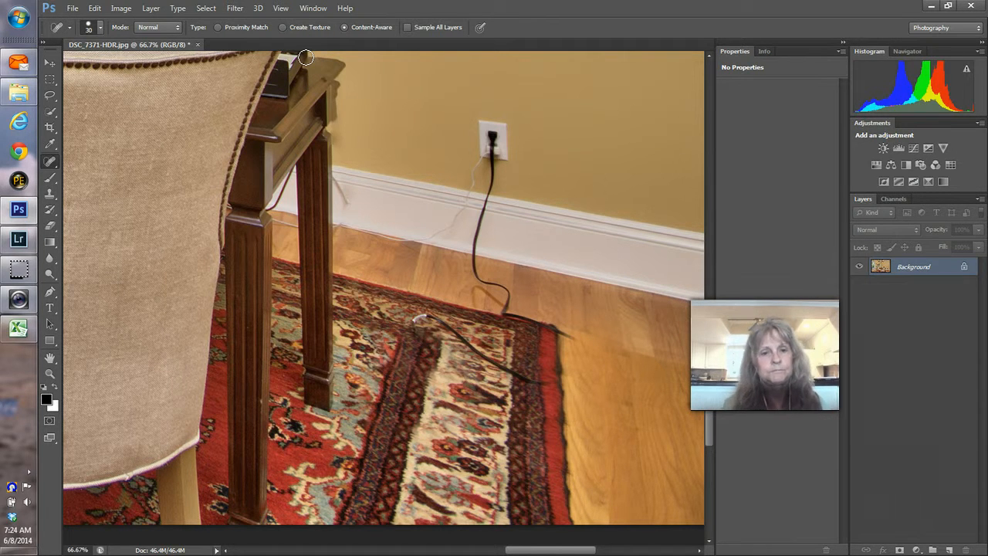
left_click(396, 231)
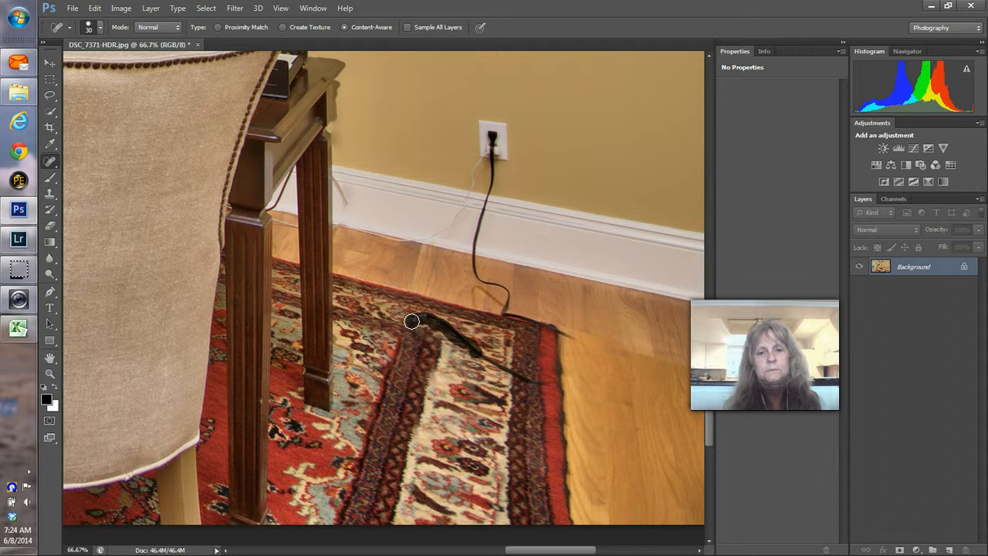
left_click_drag(411, 322, 543, 382)
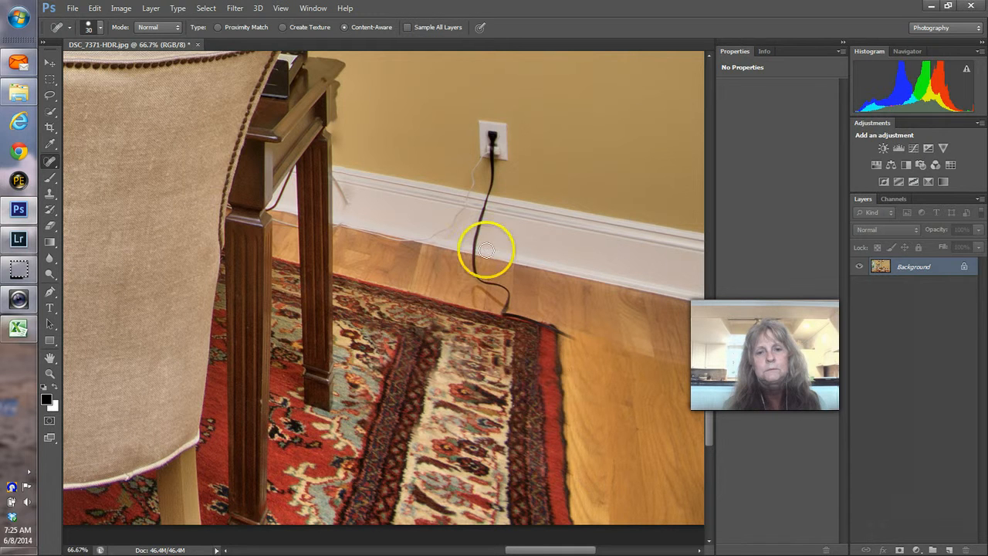
Step: Heal the cord from the wall outlet down to the rug, including baseboard and corner remnants
left_click_drag(487, 166, 492, 163)
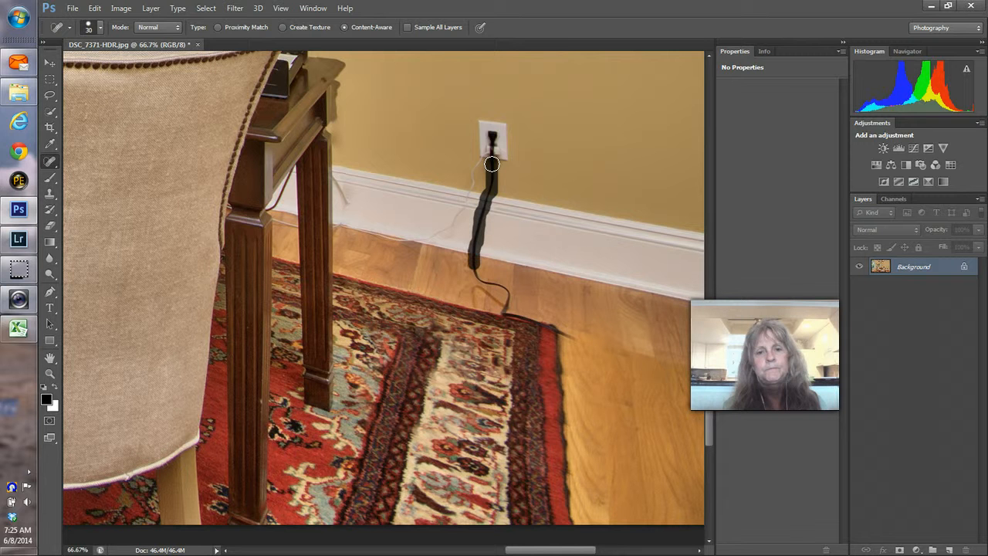
mouse_move(477, 272)
left_mouse_down()
mouse_move(505, 289)
mouse_move(505, 314)
left_mouse_up()
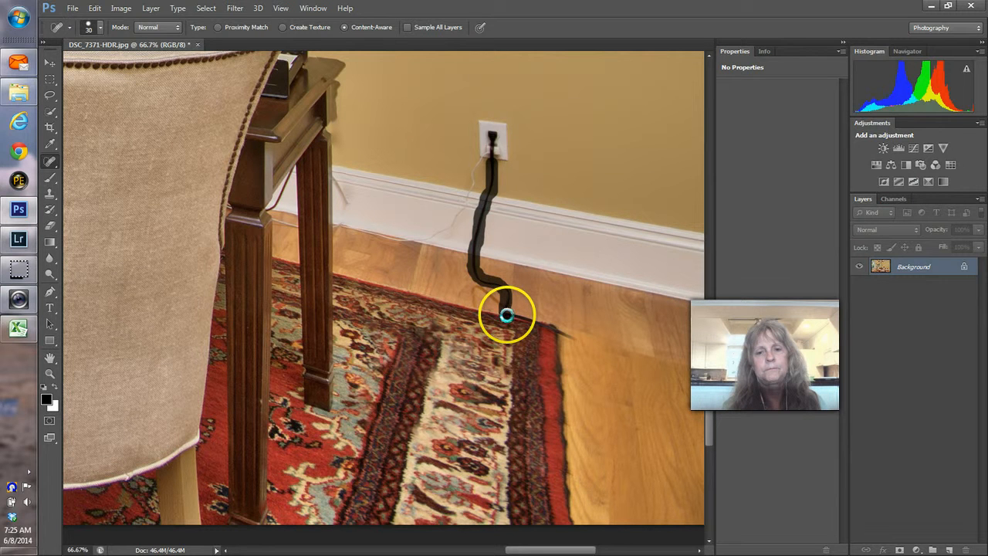
left_click_drag(506, 314, 505, 334)
mouse_move(488, 294)
left_mouse_down()
mouse_move(502, 301)
mouse_move(479, 303)
left_mouse_up()
left_click_drag(568, 336, 576, 341)
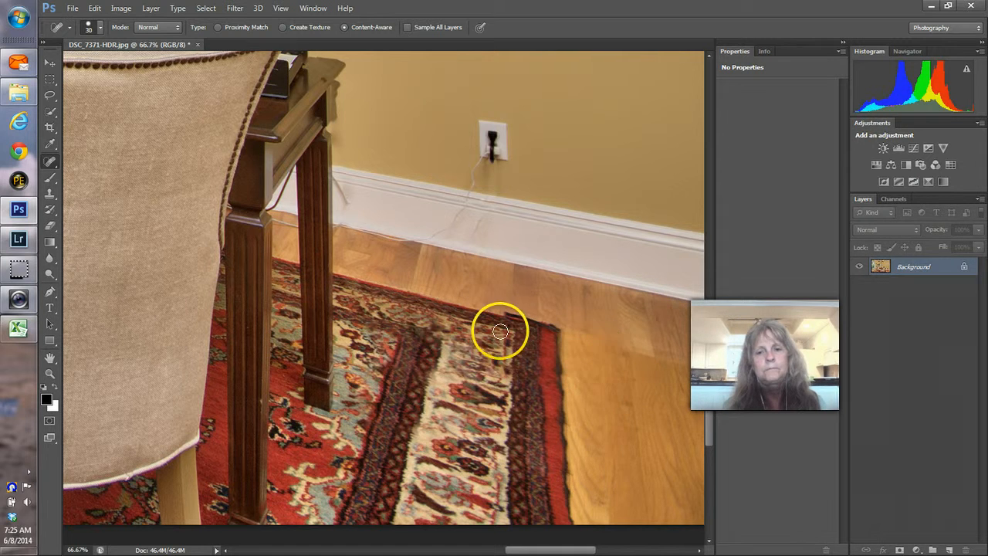
mouse_move(34, 217)
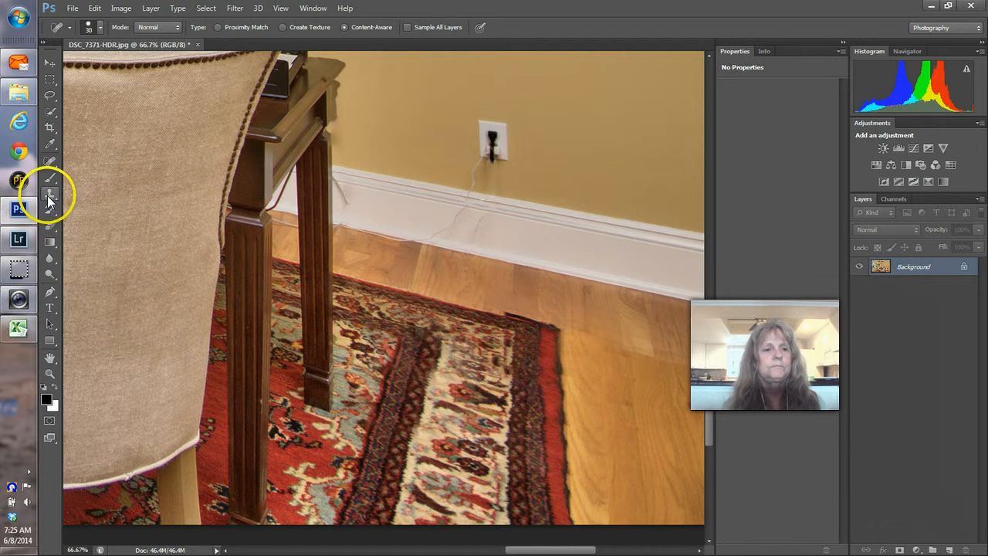
Step: Clone over the gap at the rug's top edge with a size-100 Clone Stamp
left_click(49, 193)
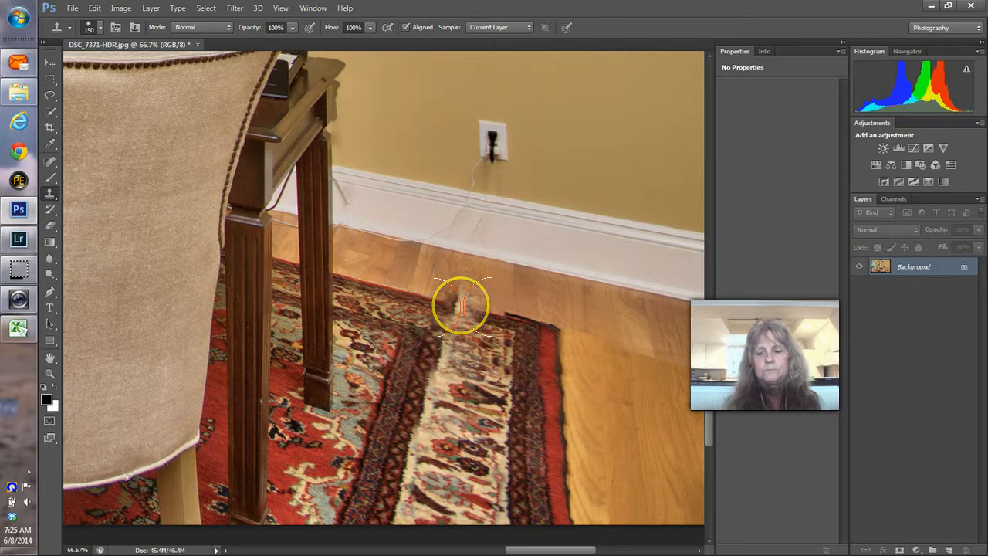
key("bracketleft")
key("bracketleft")
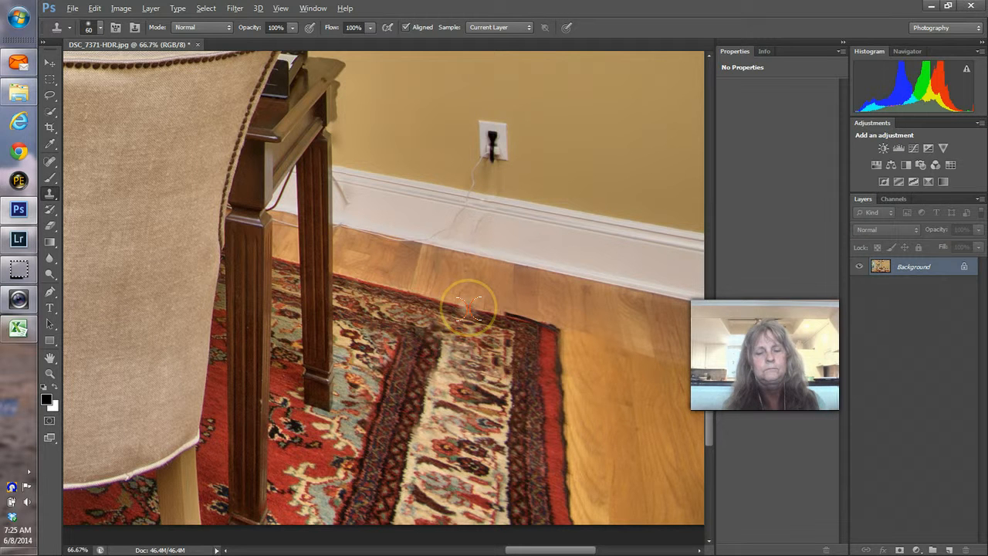
left_click_drag(468, 309, 506, 317)
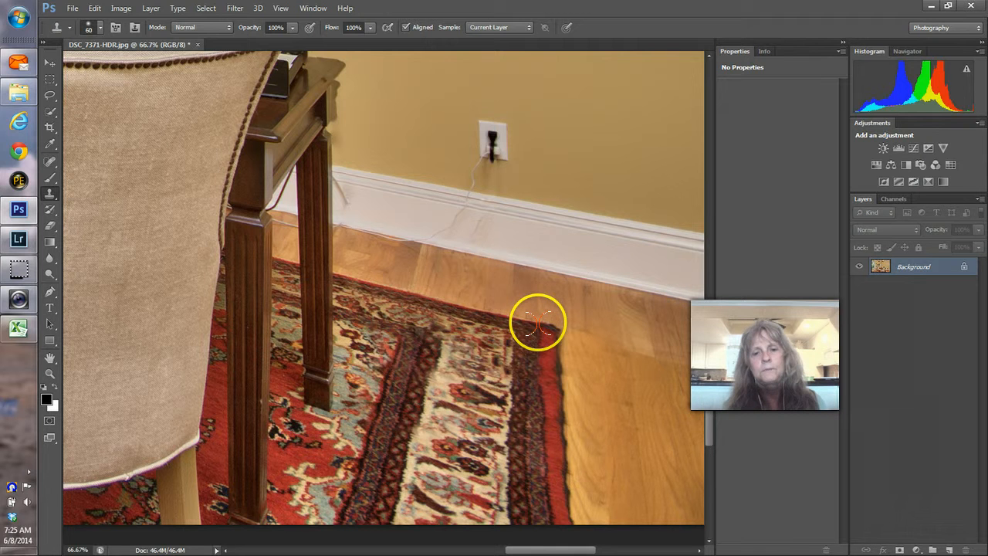
scroll(709, 359, "down", 3)
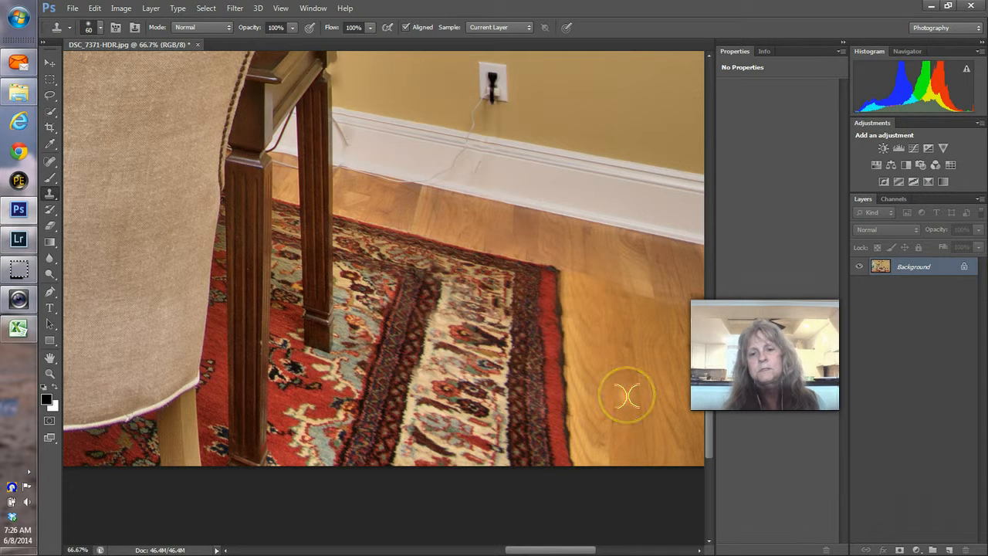
Step: Paint the original cord loop and its shadow back beside the rug's right edge with the History Brush
left_click(48, 211)
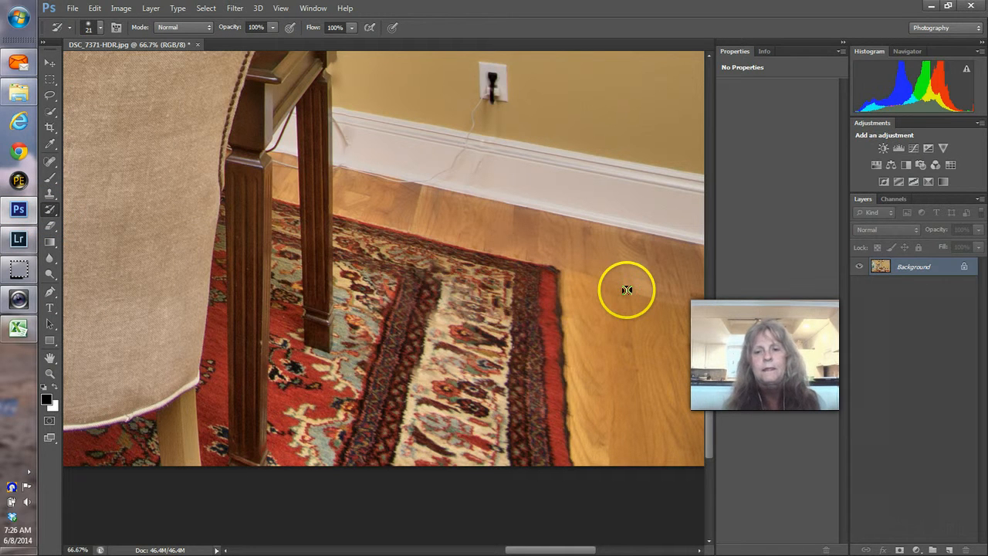
left_click_drag(626, 292, 597, 289)
left_click(597, 289)
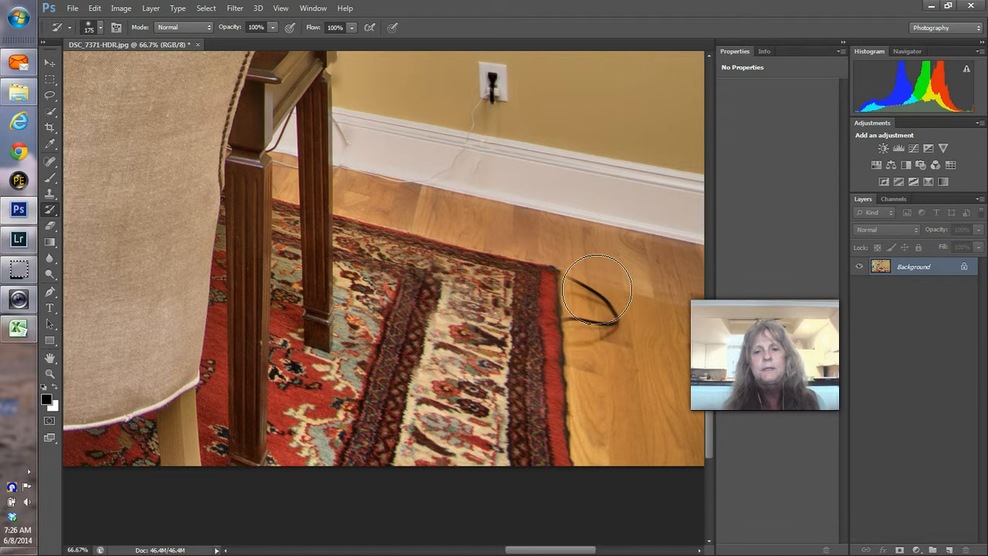
mouse_move(597, 288)
left_mouse_down()
mouse_move(605, 361)
mouse_move(590, 280)
left_mouse_up()
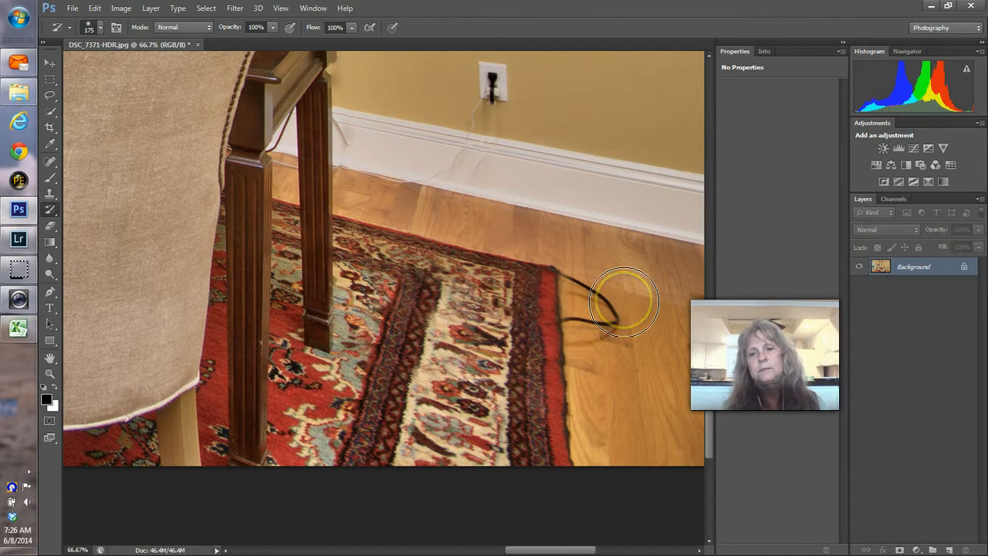
mouse_move(624, 301)
left_mouse_down()
mouse_move(657, 370)
mouse_move(600, 316)
mouse_move(603, 415)
left_mouse_up()
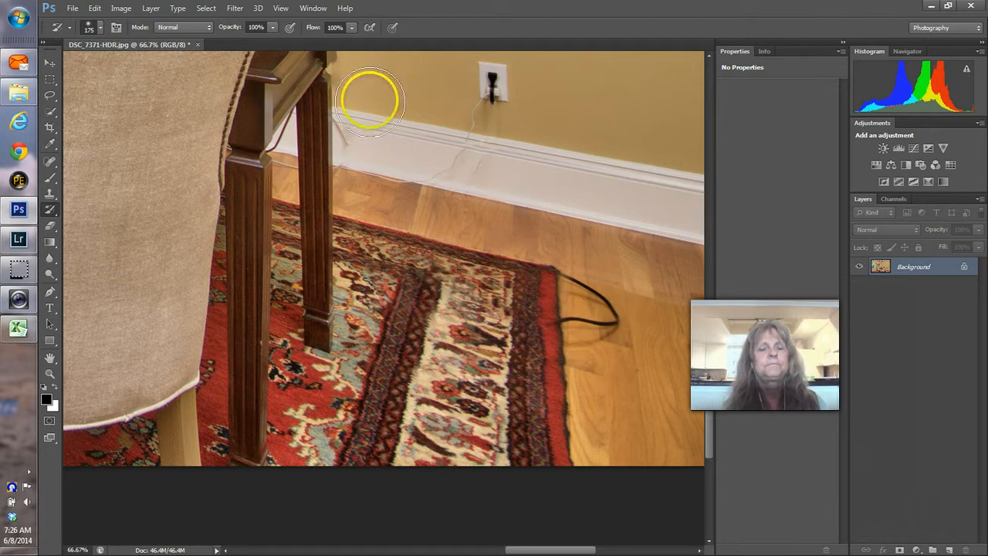
Step: Spot-heal away the cord loop and remaining cord marks on the floor beside the rug
left_click(51, 159)
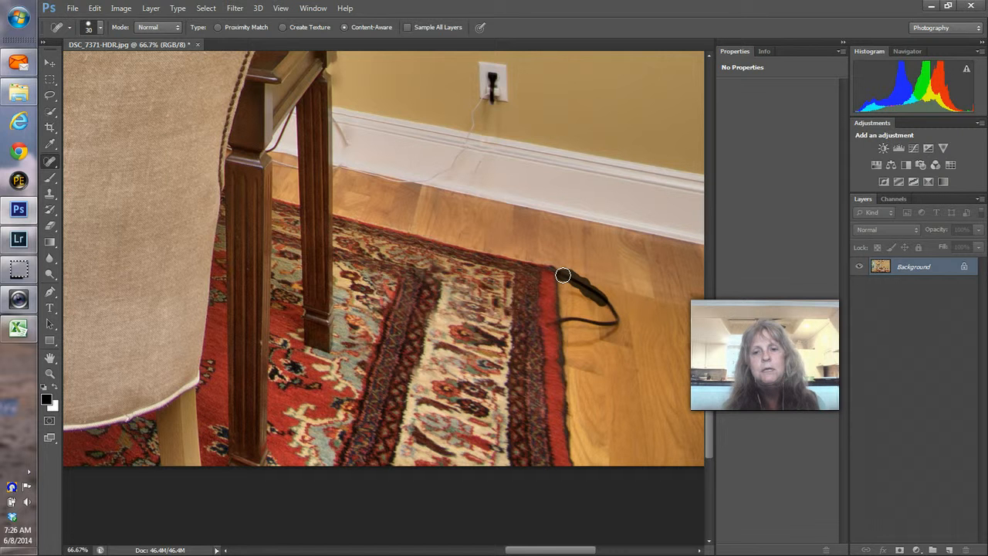
mouse_move(563, 274)
left_mouse_down()
mouse_move(612, 322)
mouse_move(562, 322)
mouse_move(594, 299)
mouse_move(567, 294)
left_mouse_up()
left_click_drag(618, 329, 569, 342)
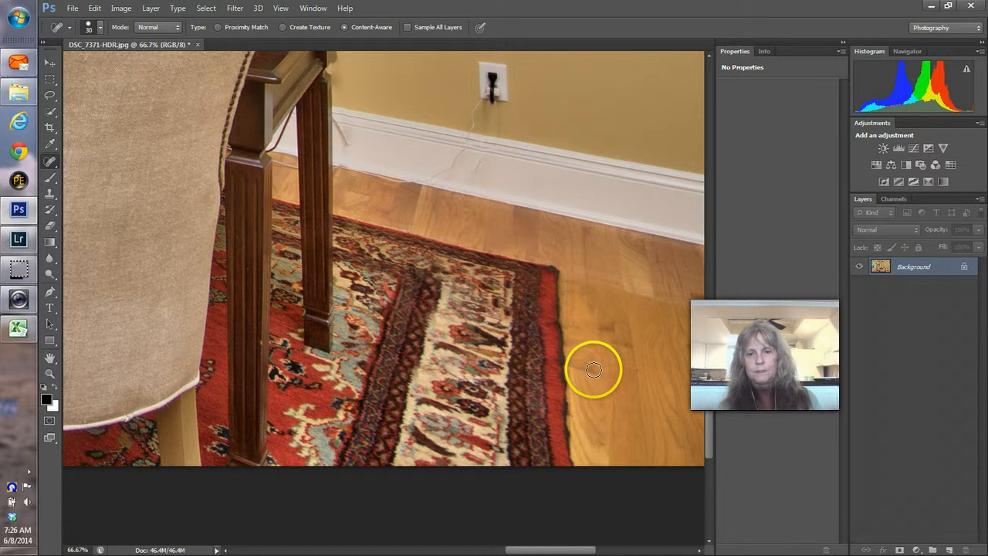
left_click_drag(593, 370, 579, 361)
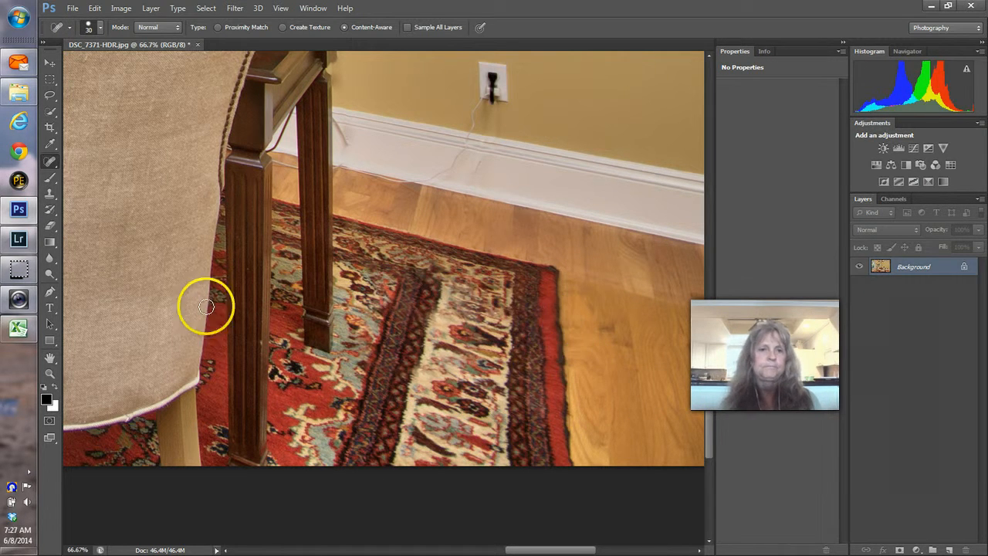
Step: Heal out the thin wire along the baseboard and just below the outlet
left_click(345, 145)
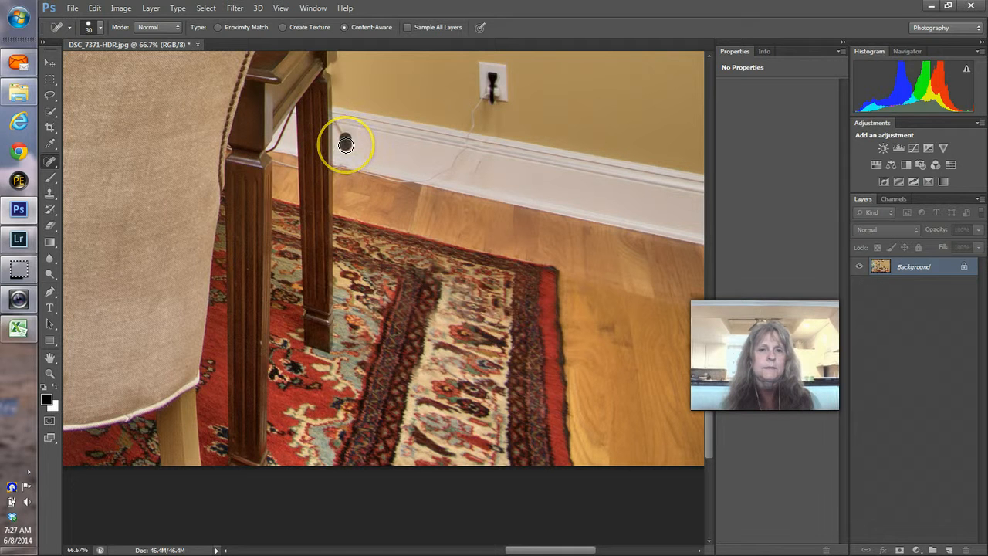
left_click_drag(345, 145, 338, 125)
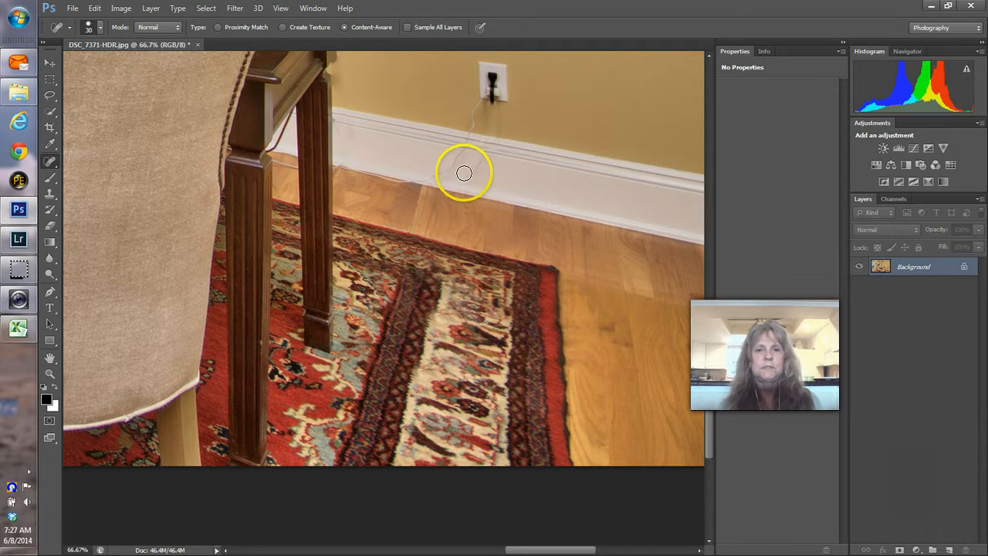
left_click_drag(472, 171, 481, 160)
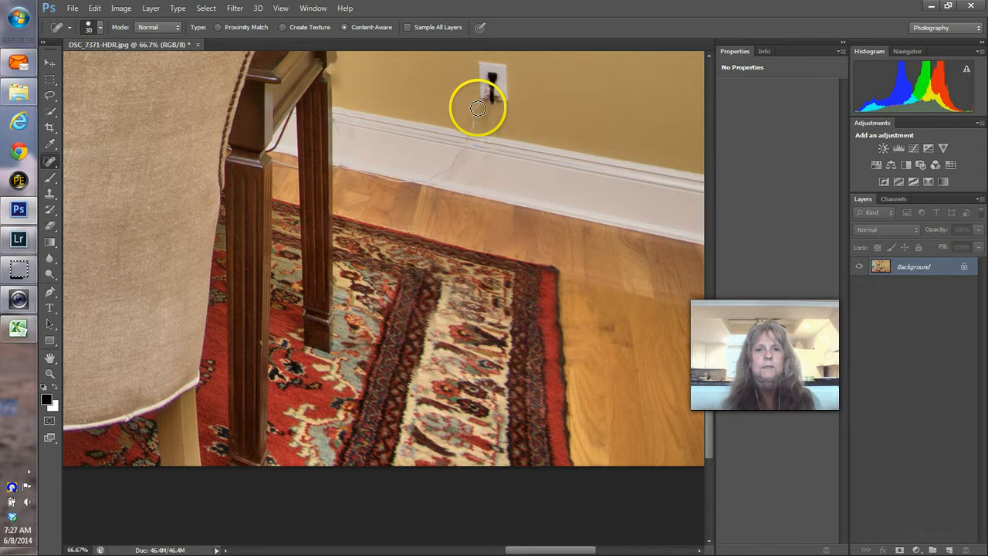
mouse_move(478, 106)
left_mouse_down()
mouse_move(472, 126)
mouse_move(492, 102)
left_mouse_up()
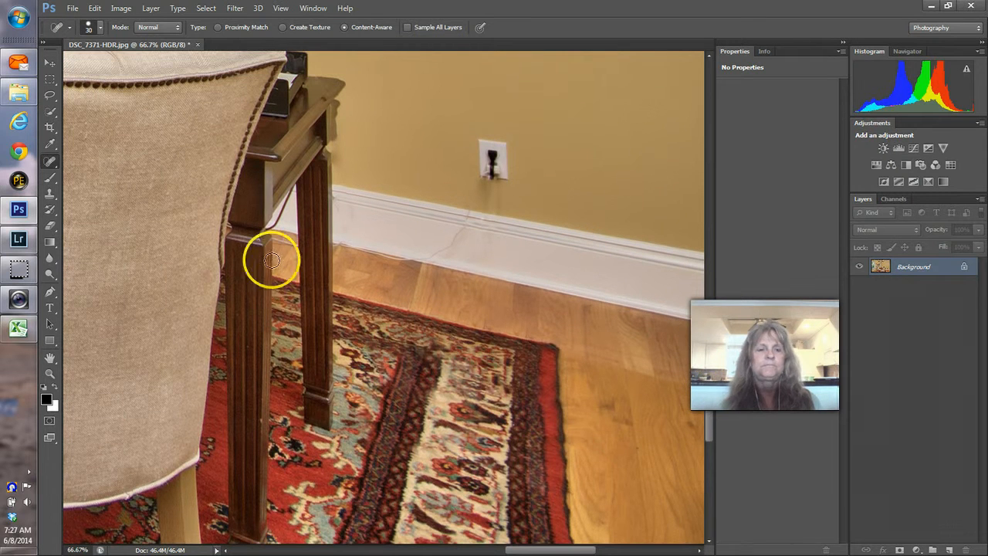
Step: Clone clean baseboard over the crack toward the table leg with a size-125 Clone Stamp
left_click(49, 194)
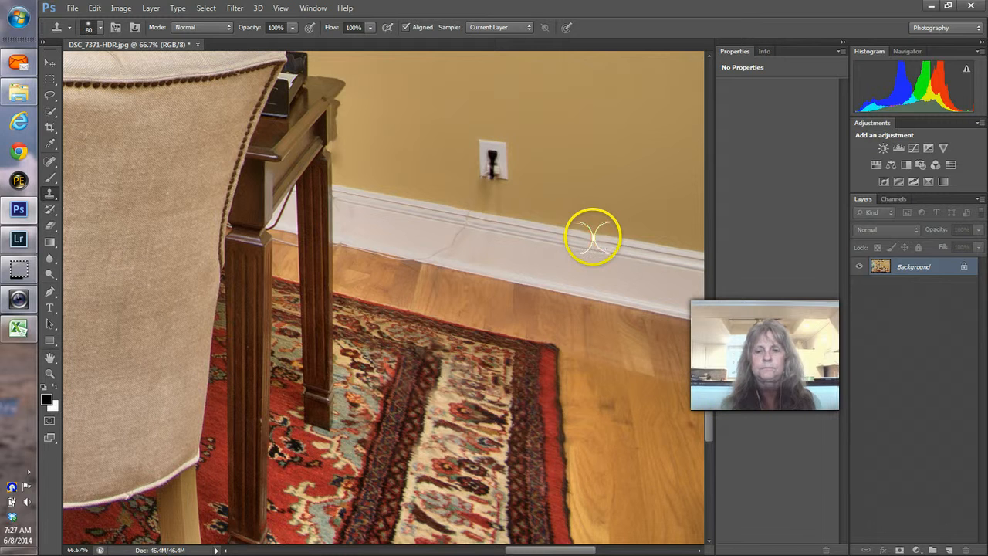
key("bracketright")
key("bracketright")
key("bracketright")
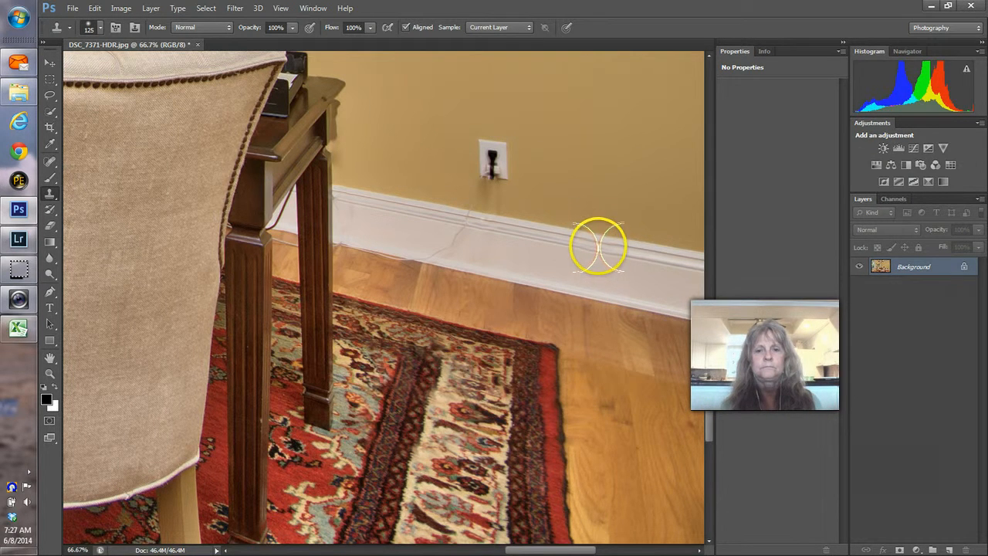
left_click(572, 239, "alt")
left_click(479, 223)
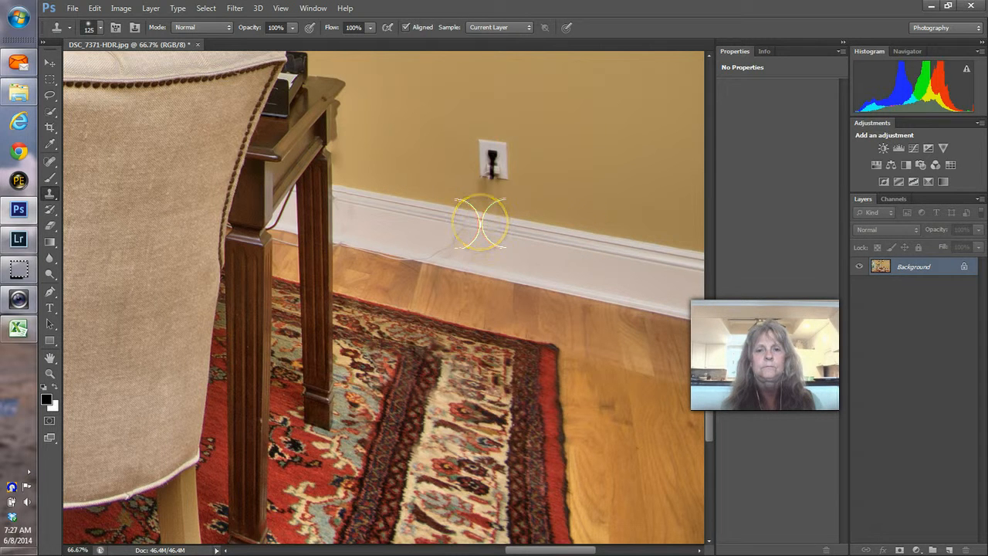
left_click(472, 222)
mouse_move(472, 222)
left_mouse_down()
mouse_move(445, 240)
mouse_move(454, 244)
mouse_move(394, 249)
mouse_move(404, 254)
mouse_move(393, 262)
mouse_move(355, 247)
left_mouse_up()
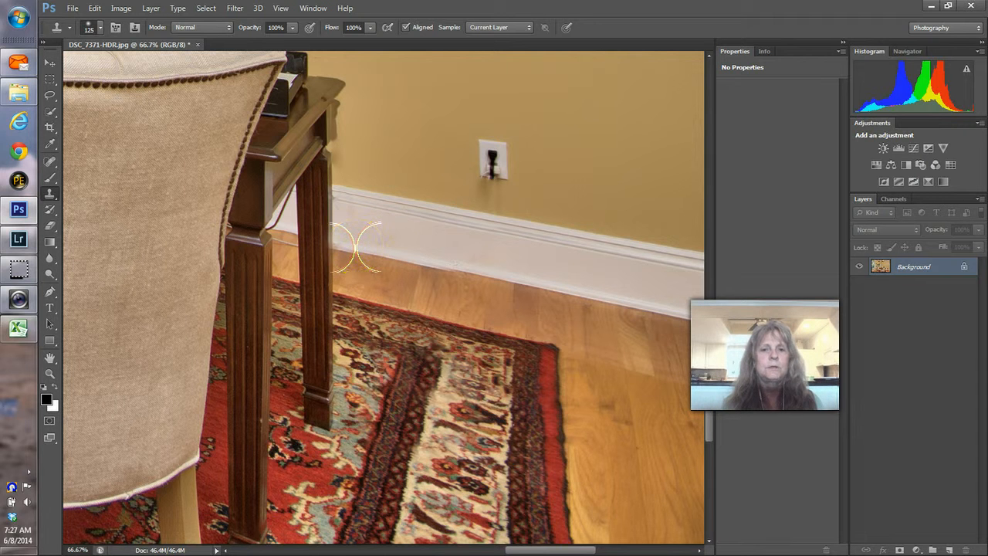
Step: Shrink the Clone Stamp to 35 and cover the baseboard wire toward the table leg
left_click(357, 247)
key("bracketleft")
key("bracketleft")
key("bracketleft")
key("bracketleft")
key("bracketleft")
key("bracketleft")
key("bracketleft")
key("bracketleft")
key("bracketleft")
left_click(521, 295)
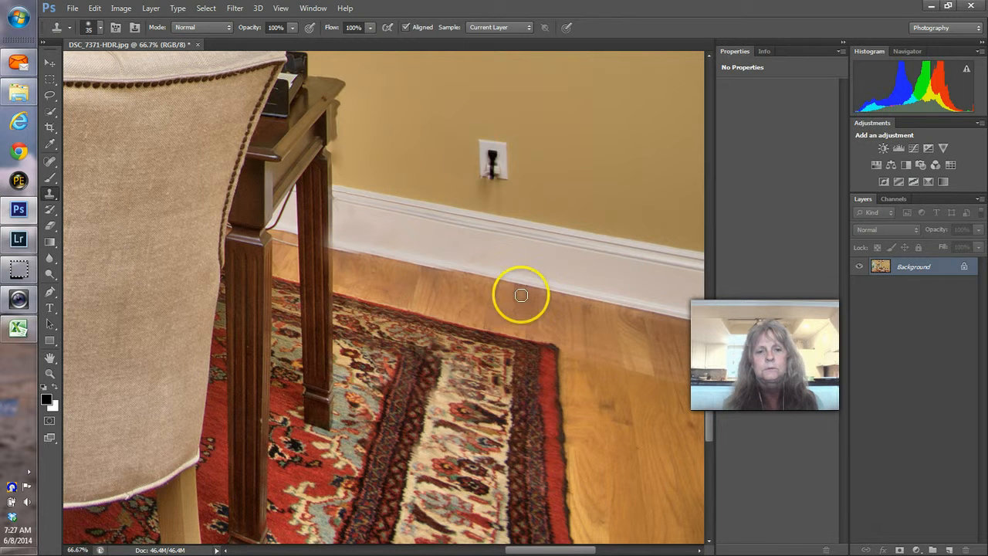
mouse_move(521, 295)
left_mouse_down()
mouse_move(463, 294)
mouse_move(331, 254)
mouse_move(379, 250)
mouse_move(362, 256)
mouse_move(343, 244)
mouse_move(350, 250)
left_mouse_up()
mouse_move(525, 275)
left_mouse_down()
mouse_move(425, 281)
mouse_move(452, 265)
mouse_move(392, 265)
mouse_move(342, 247)
left_mouse_up()
Step: With a slightly smaller brush, retouch the wire along the table leg's right edge
key("bracketleft")
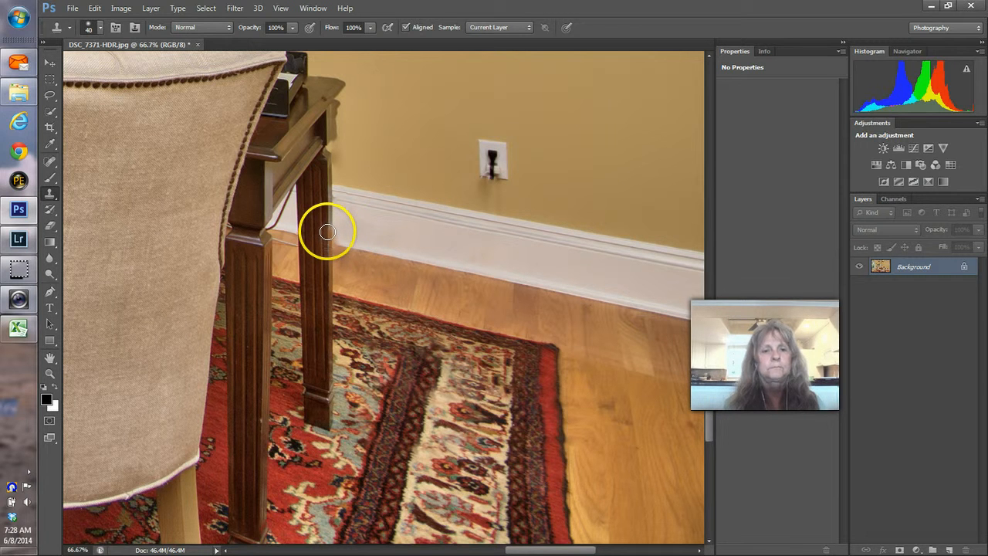
left_click_drag(328, 229, 328, 227)
left_click(330, 296, "alt")
left_click(326, 205)
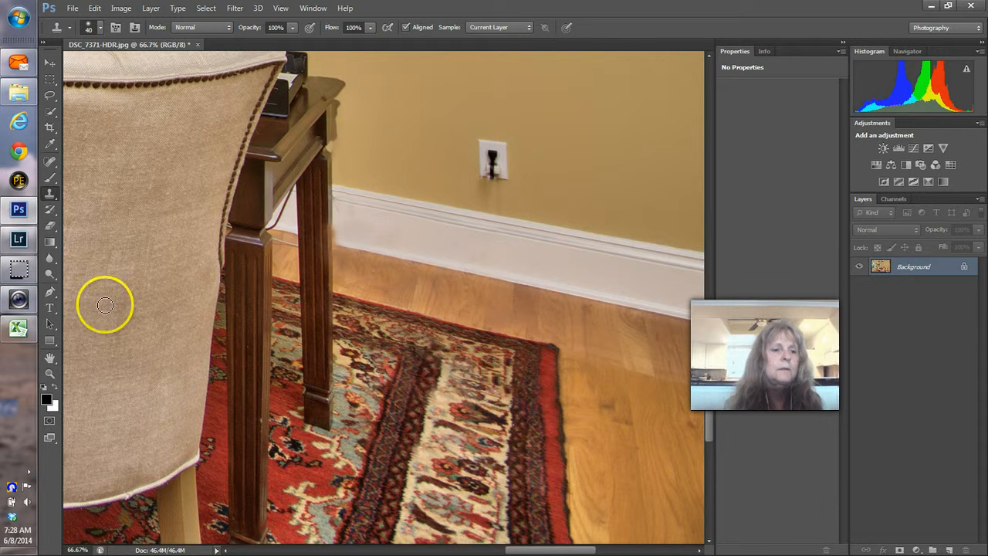
Step: Fit the photo to the window, inspect the desk leg and rug, then zoom into the wall outlet
left_click(50, 373)
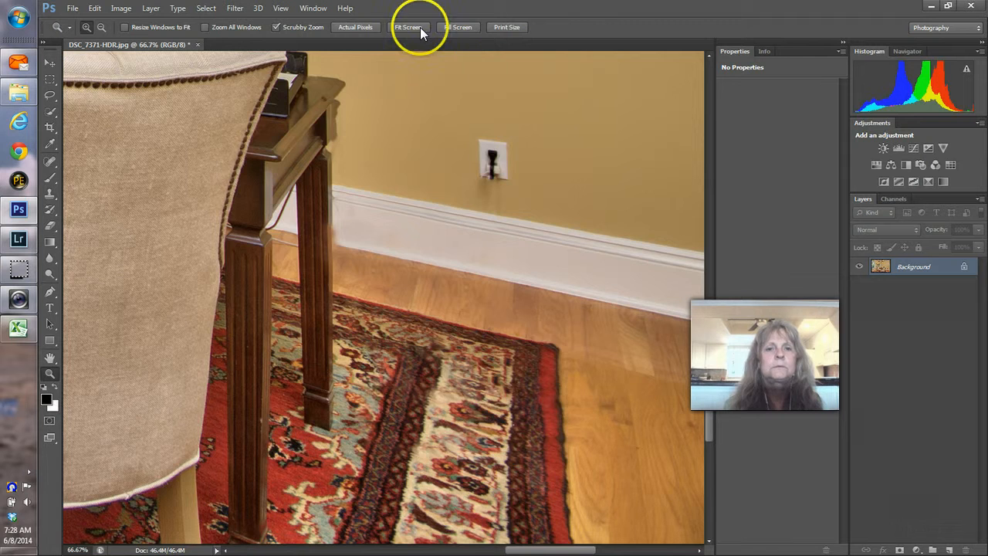
left_click(421, 27)
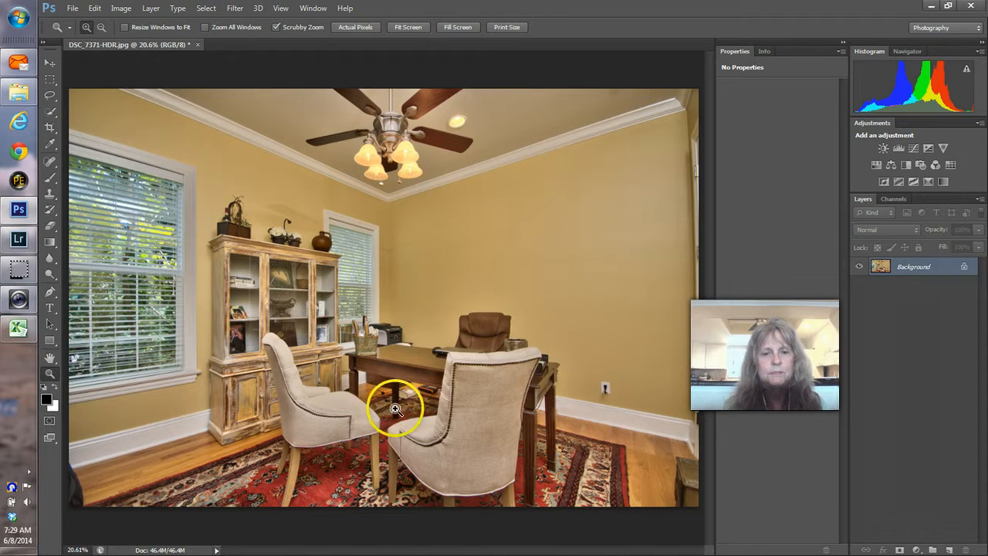
left_click(394, 408)
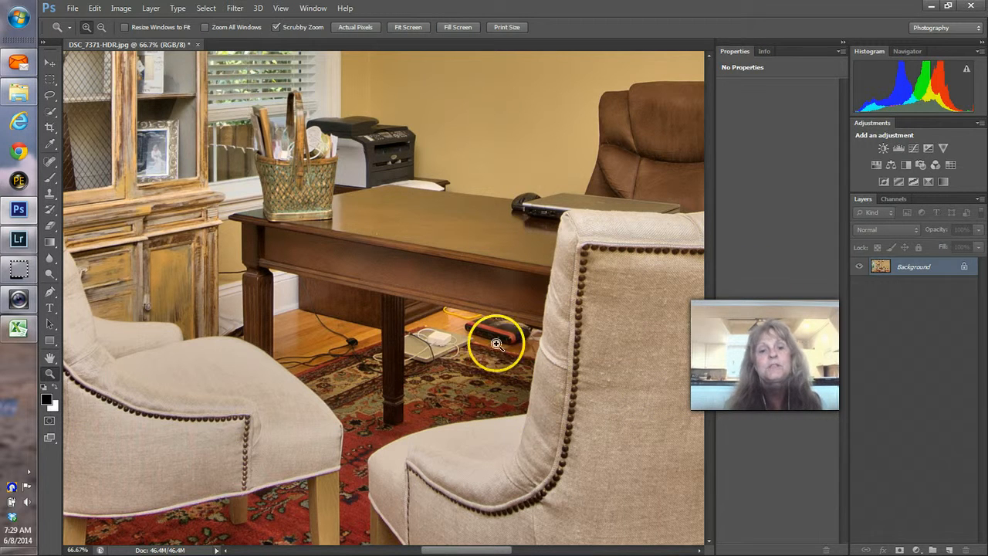
left_click(409, 28)
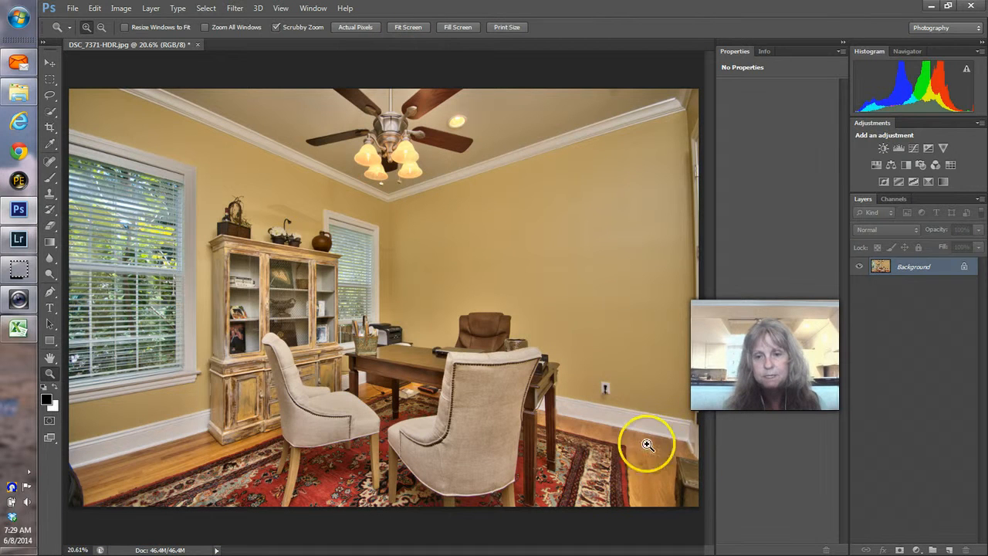
left_click_drag(606, 395, 605, 420)
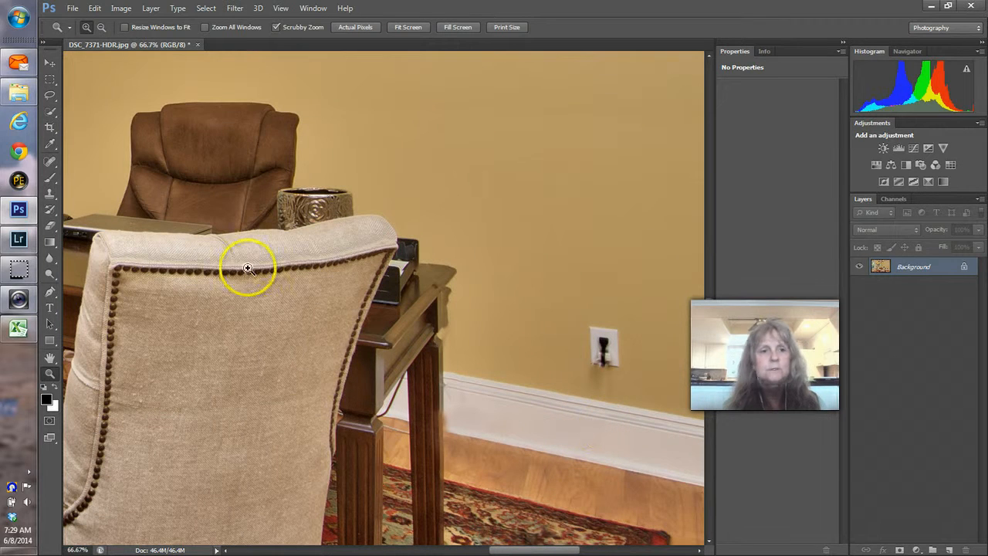
mouse_move(23, 81)
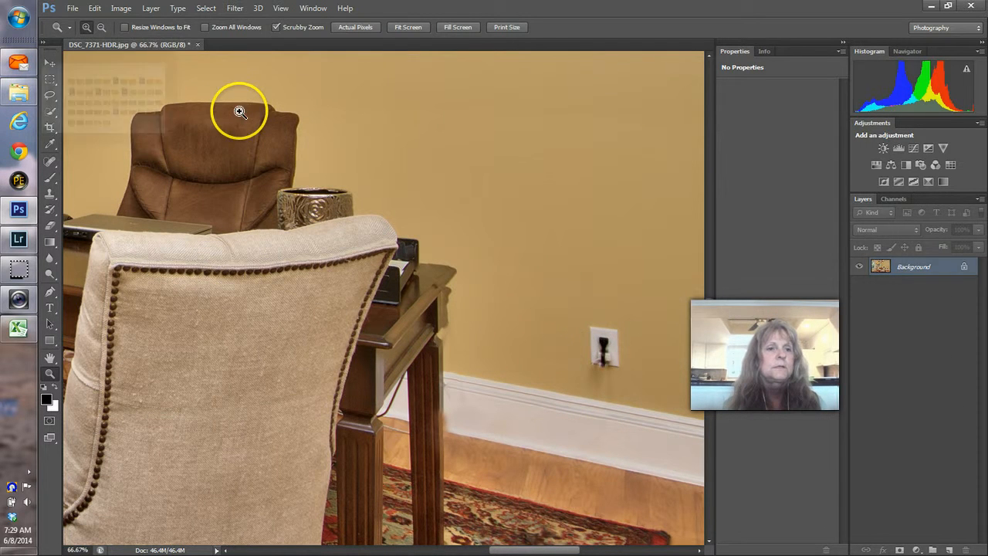
Step: Lasso around the wall outlet, Content-Aware fill it away, and deselect
left_click(49, 95)
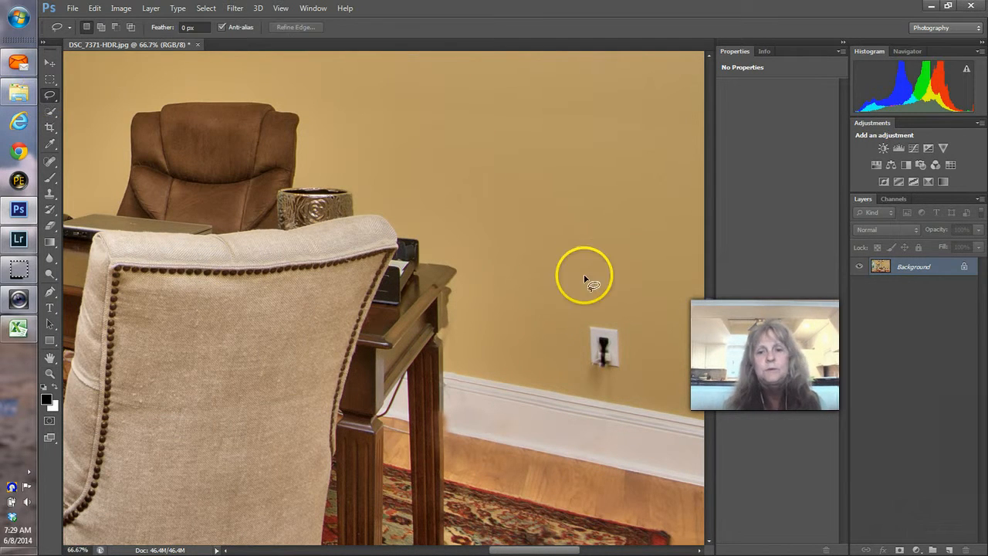
left_click_drag(607, 316, 635, 323)
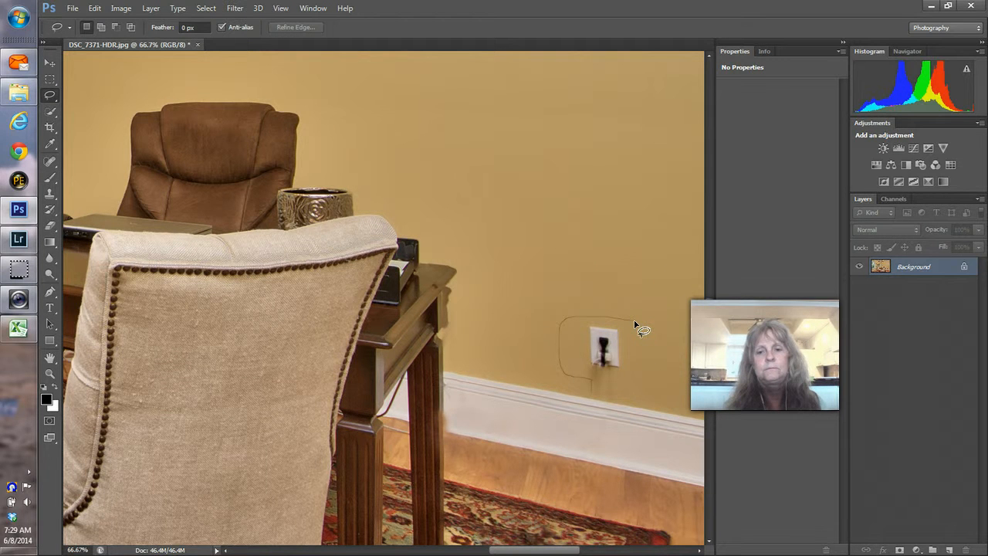
left_click_drag(635, 323, 626, 316)
key("shift+BackSpace")
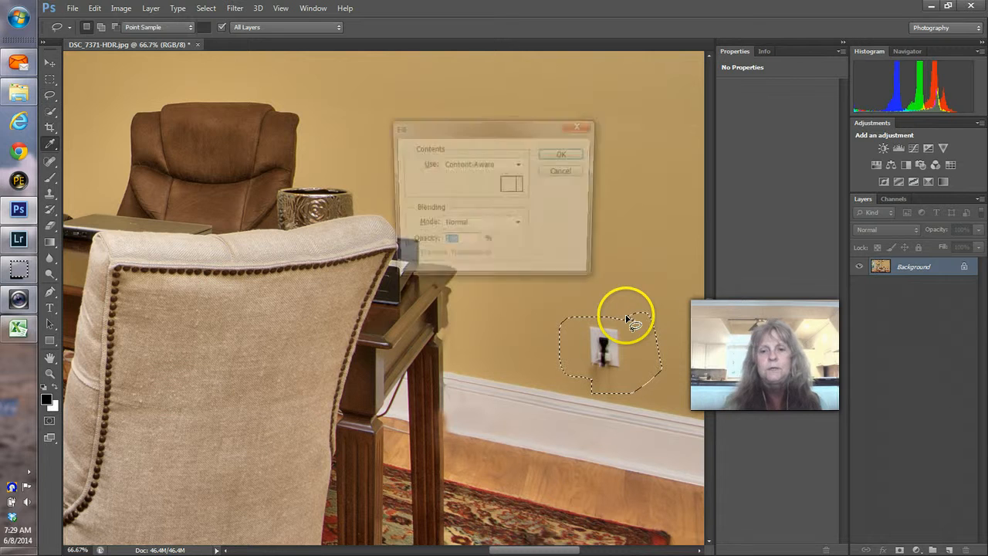
key("Return")
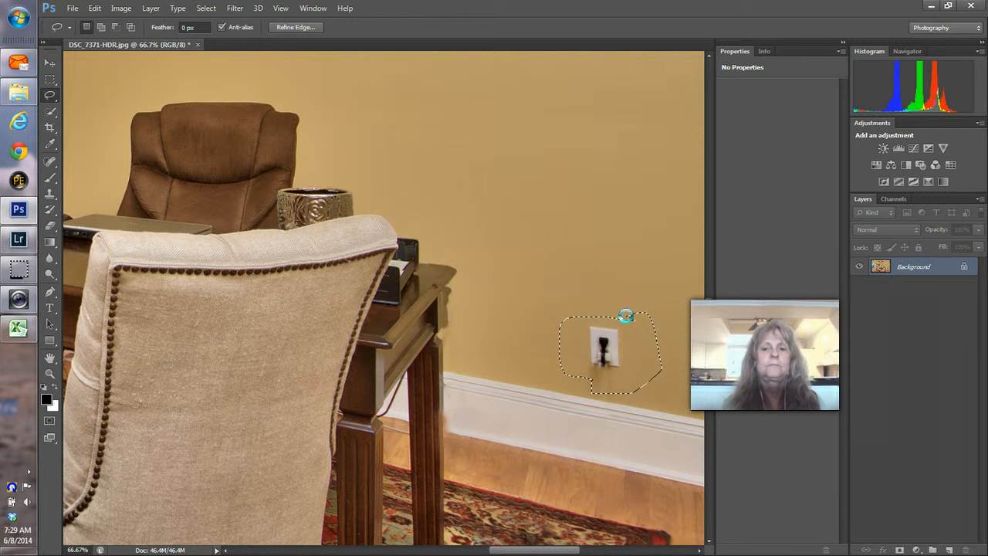
key("ctrl+d")
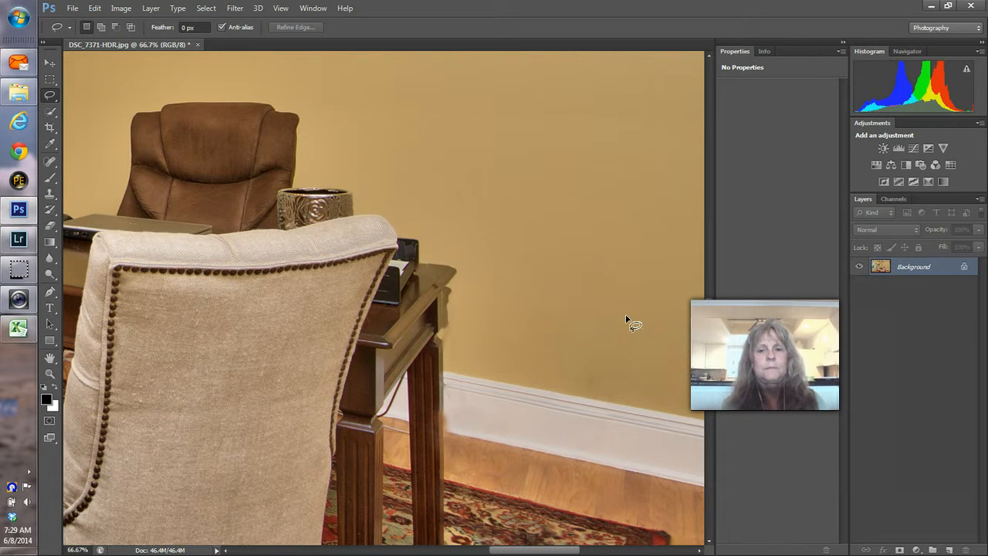
Step: Save the photo as JPEG with the default quality, close it, and return to Lightroom
key("ctrl+w")
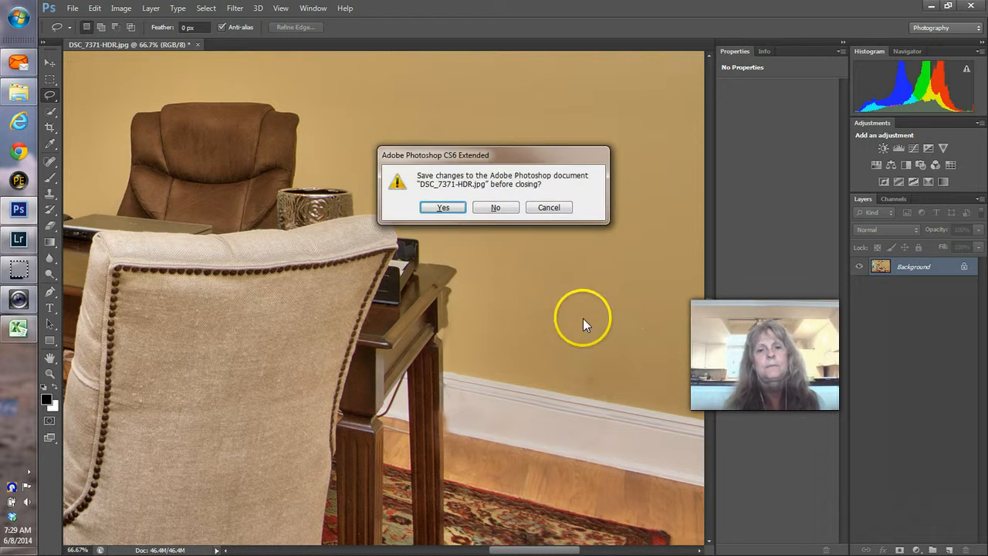
left_click(441, 206)
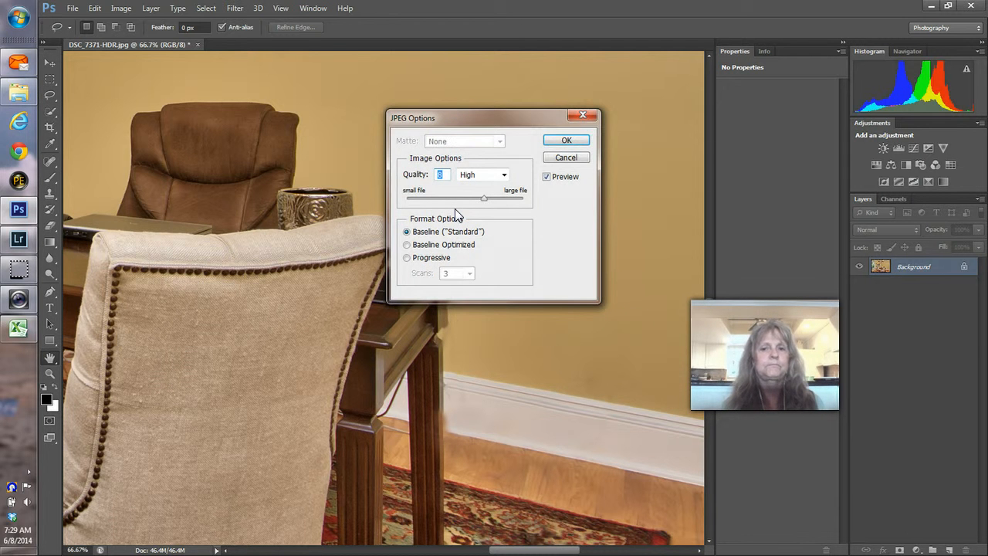
left_click(567, 140)
key("alt+Tab")
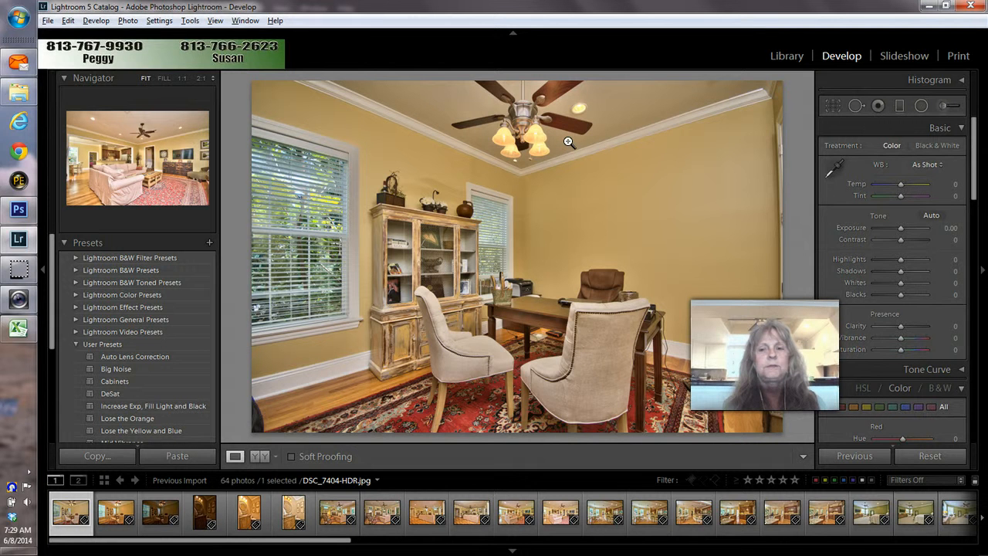
Step: Edit the original DSC_7371-HDR.jpg in Photoshop CS6, then save, close it and return to Lightroom
right_click(550, 180)
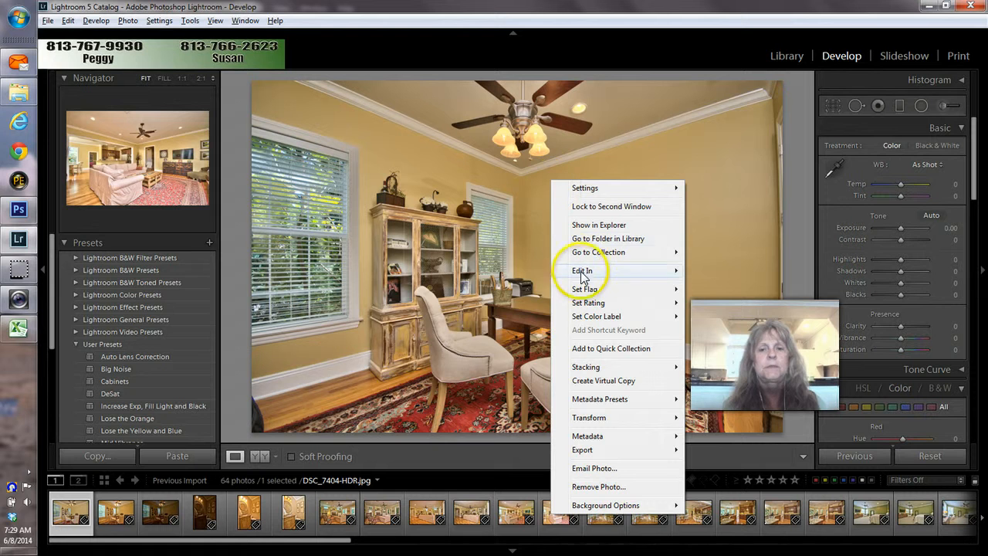
mouse_move(579, 270)
left_click(488, 270)
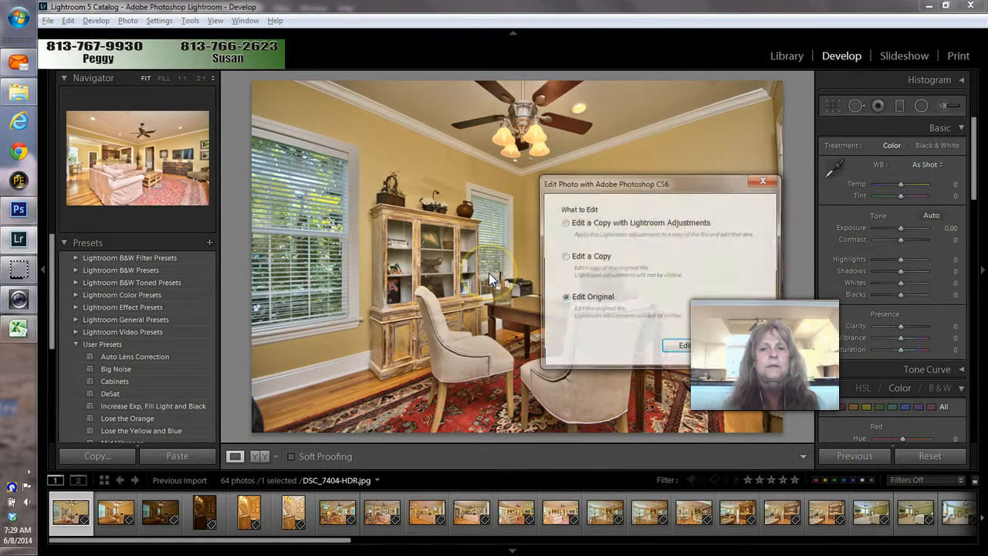
left_click(680, 349)
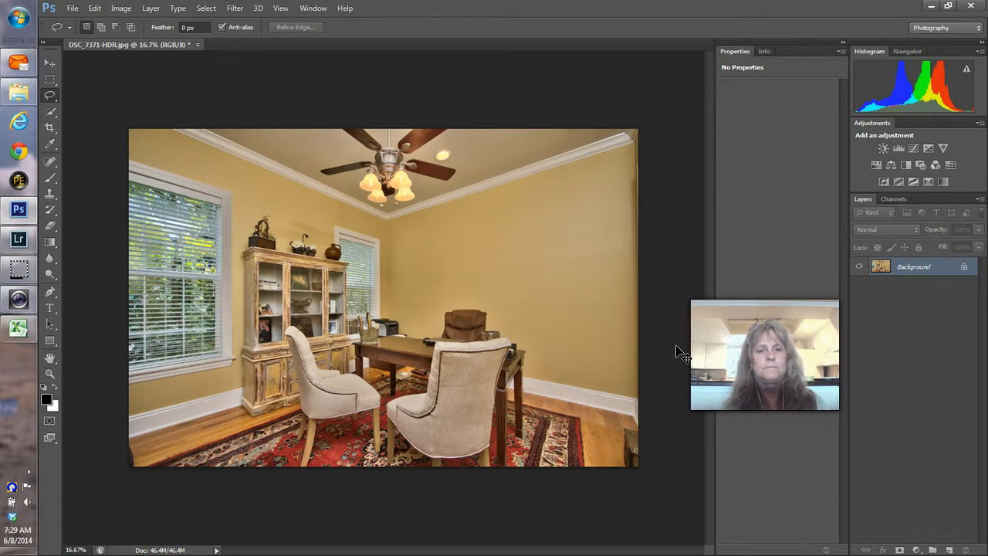
key("ctrl+w")
left_click(443, 207)
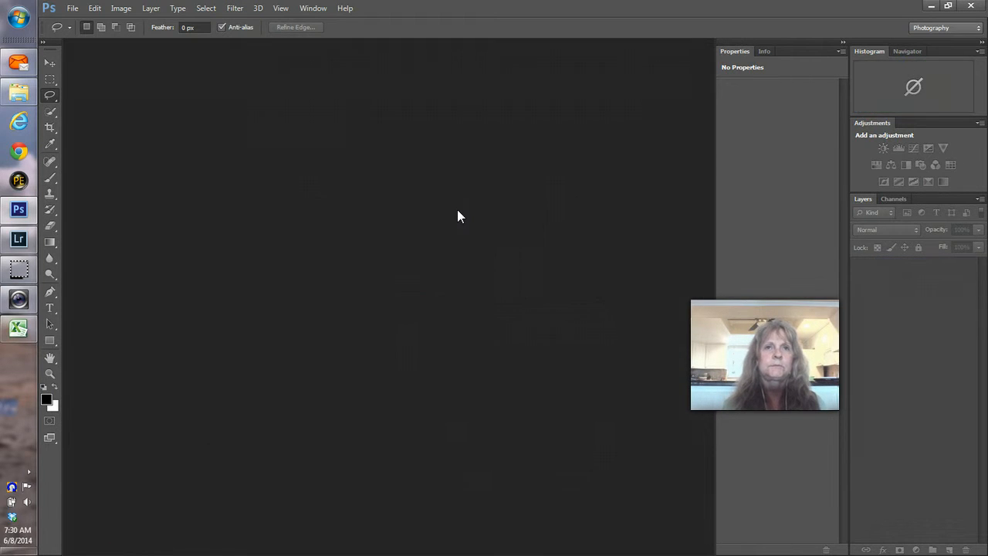
key("alt+Tab")
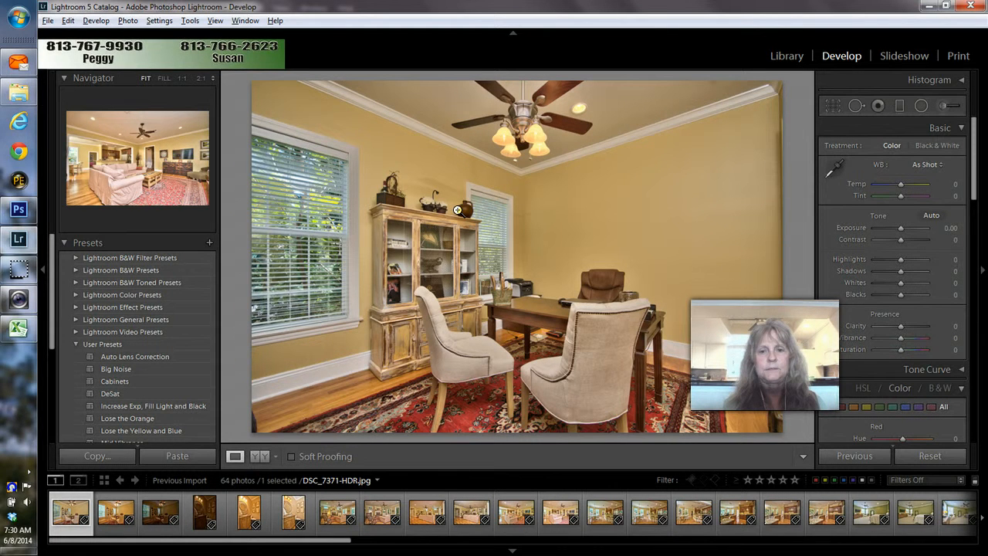
Step: Flip between DSC_7371-HDR.jpg and DSC_7374-HDR.jpg, ending on DSC_7374-HDR
key("Right")
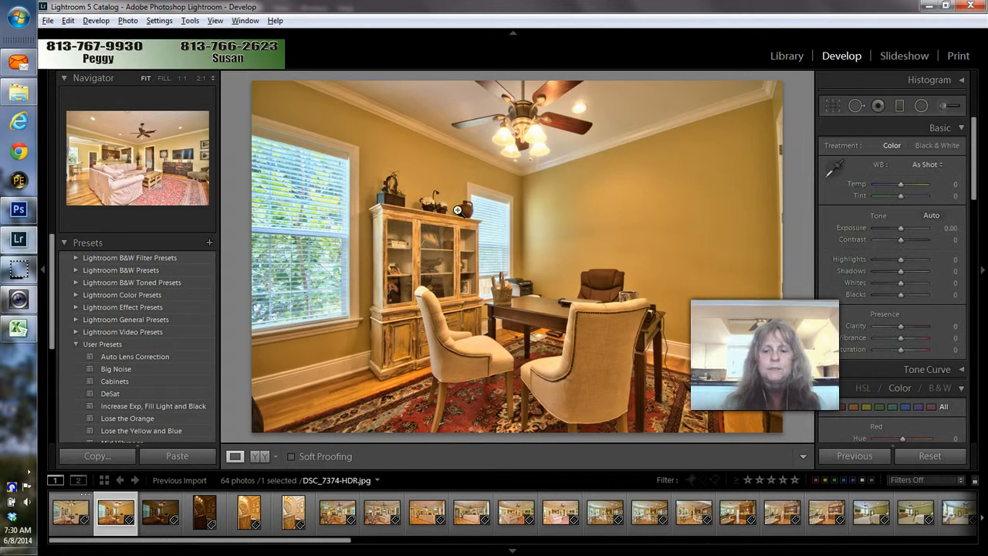
key("Left")
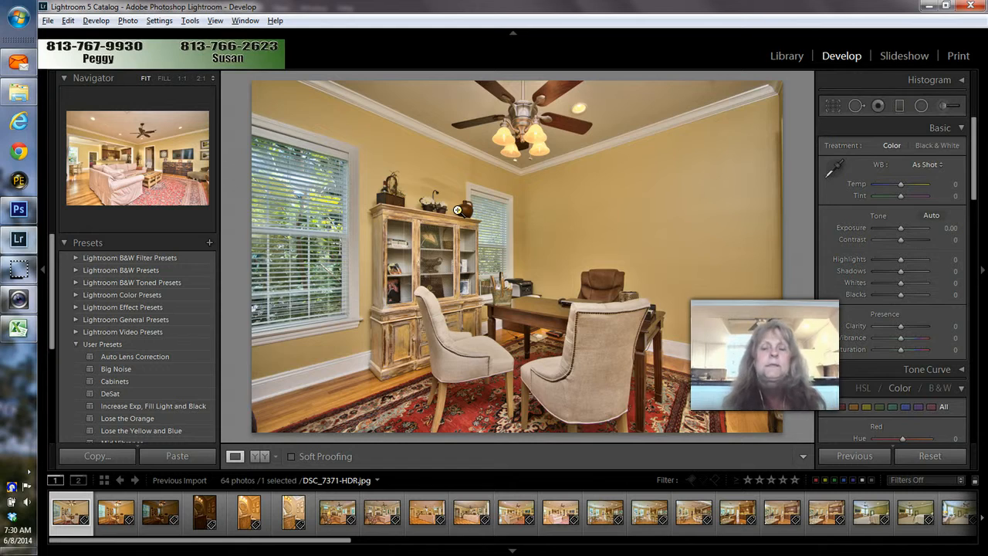
key("Right")
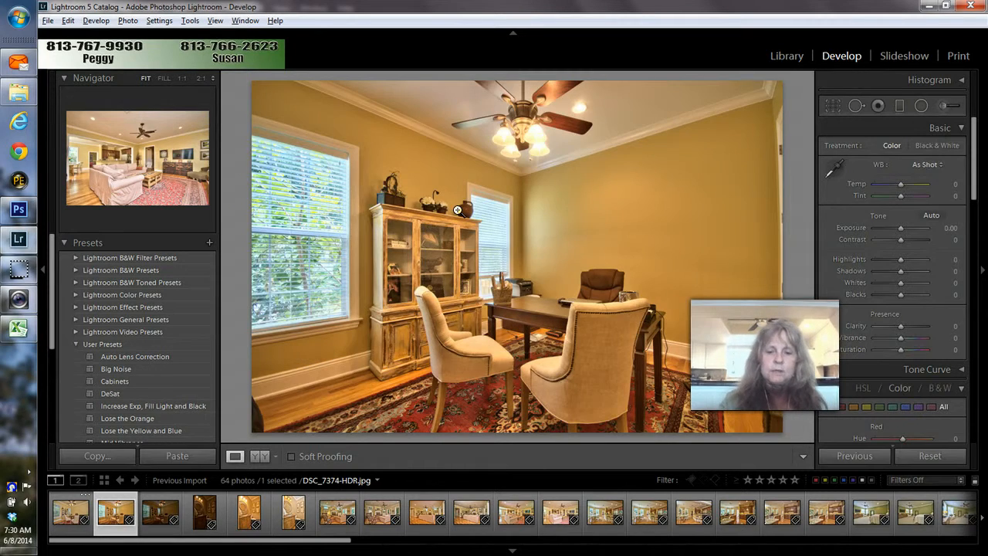